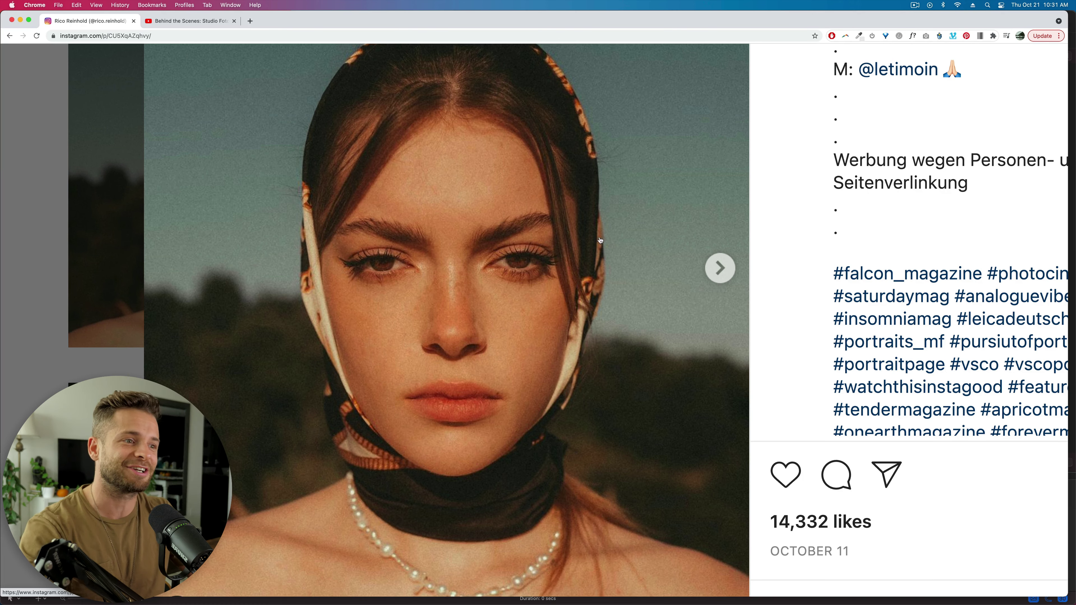
Examine the tones, shadows and background of the headscarf portrait in the open post
scroll(454, 351, "down", 2)
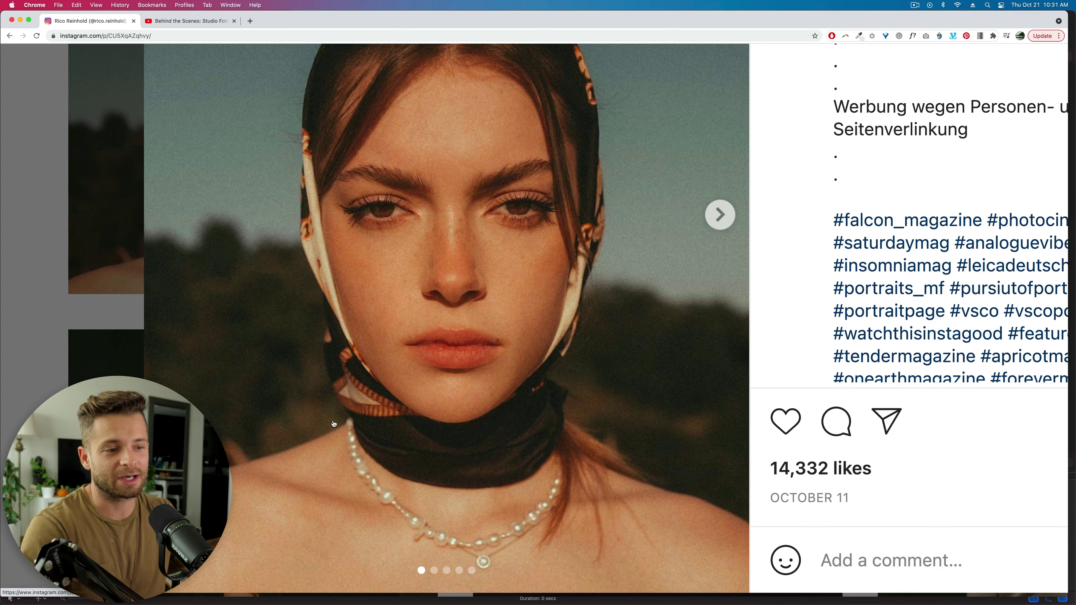
scroll(396, 426, "down", 4)
scroll(398, 429, "up", 4)
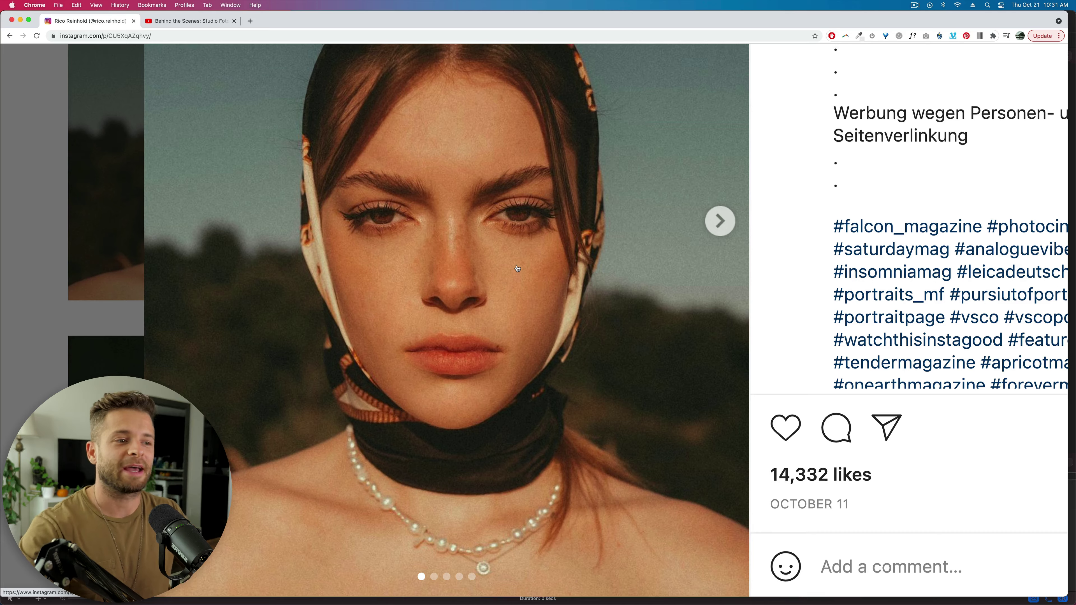
scroll(516, 269, "up", 3)
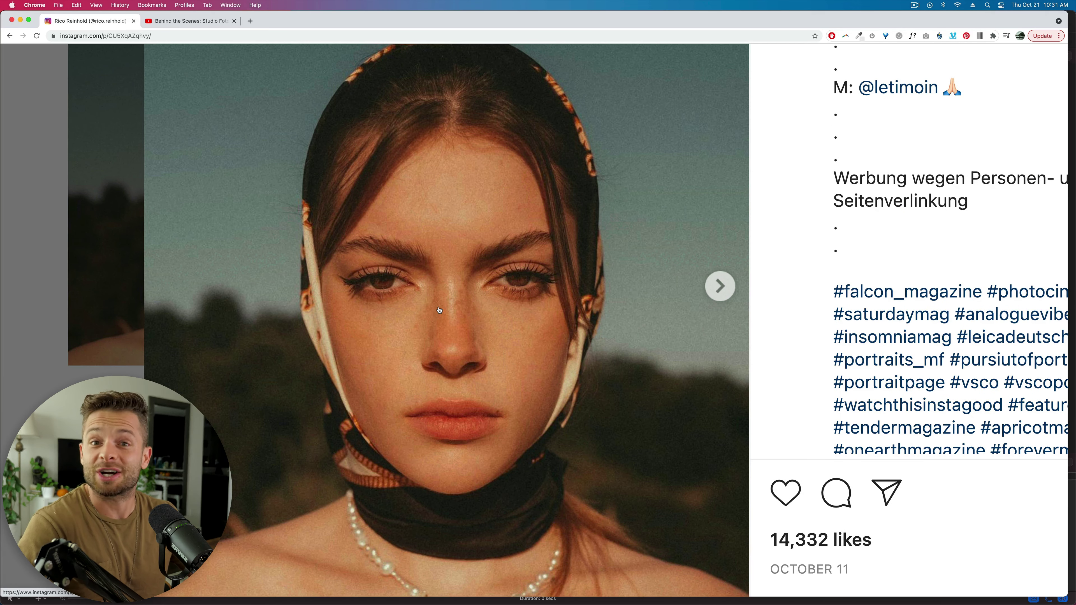
scroll(460, 263, "down", 5)
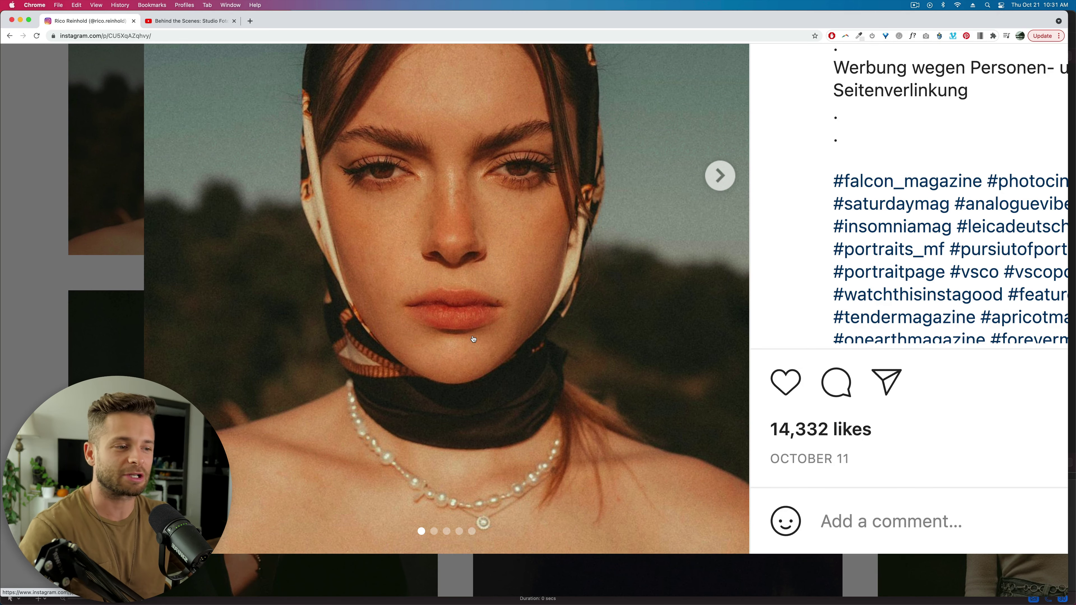
scroll(508, 322, "up", 4)
Browse through the remaining photos of the headscarf post up to the film-strip collage
left_click(732, 264)
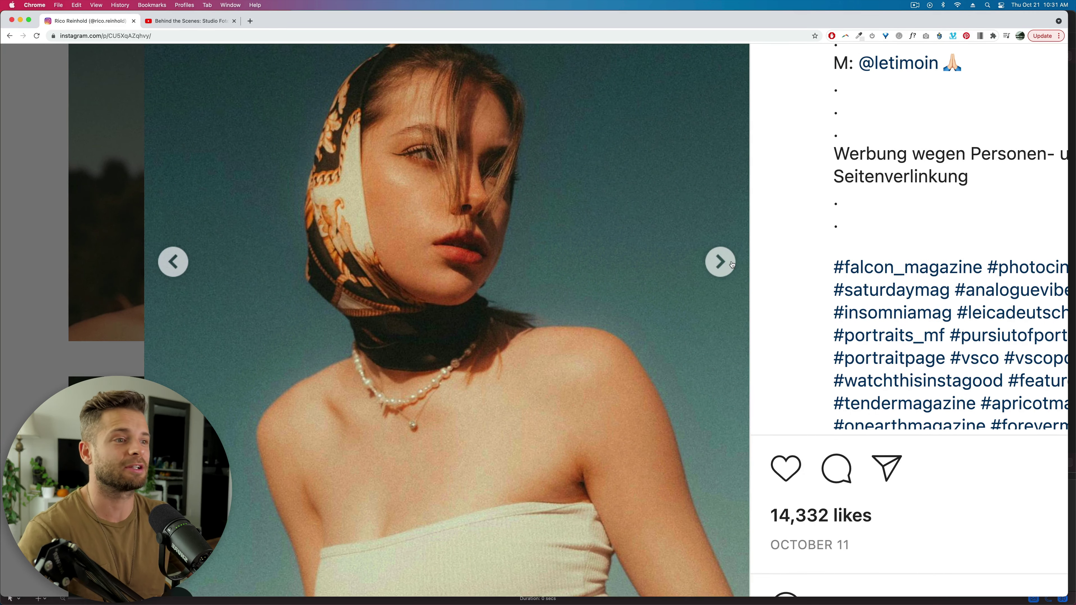
left_click(732, 264)
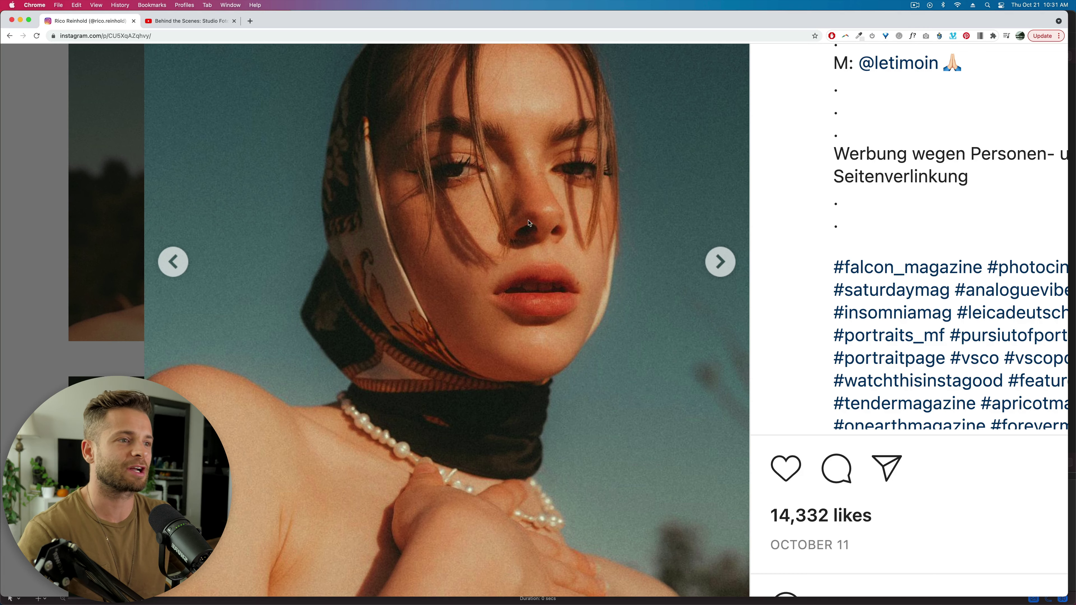
left_click(719, 262)
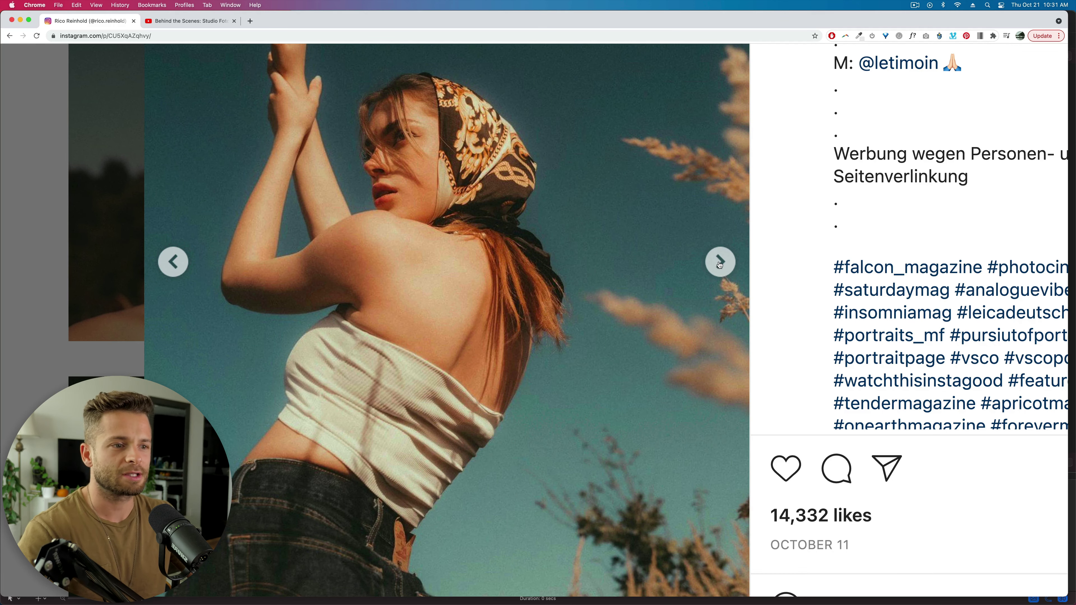
scroll(595, 401, "down", 4)
scroll(595, 402, "up", 5)
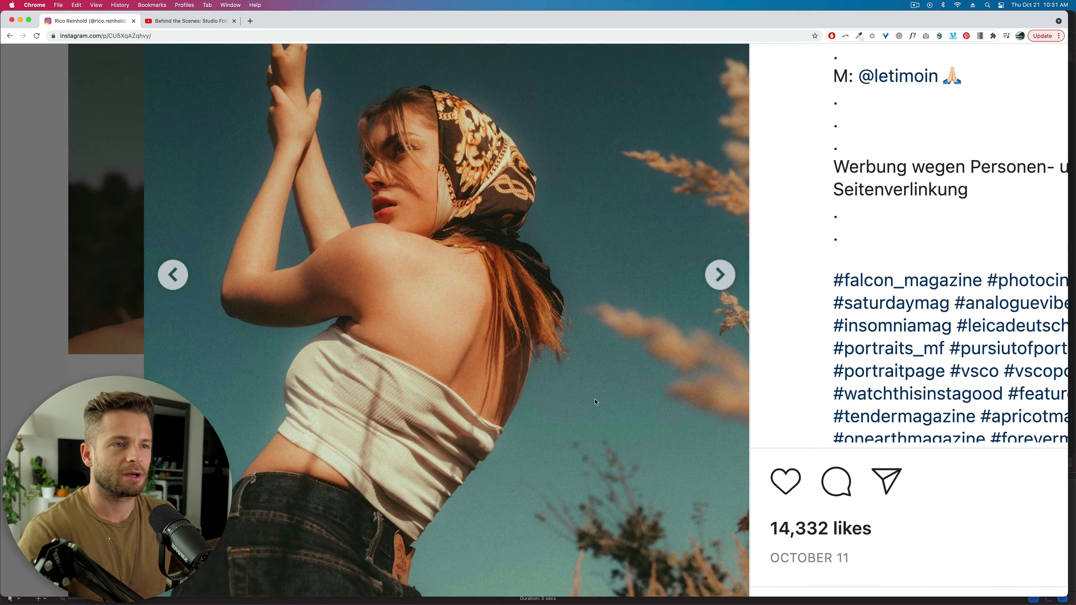
left_click(720, 324)
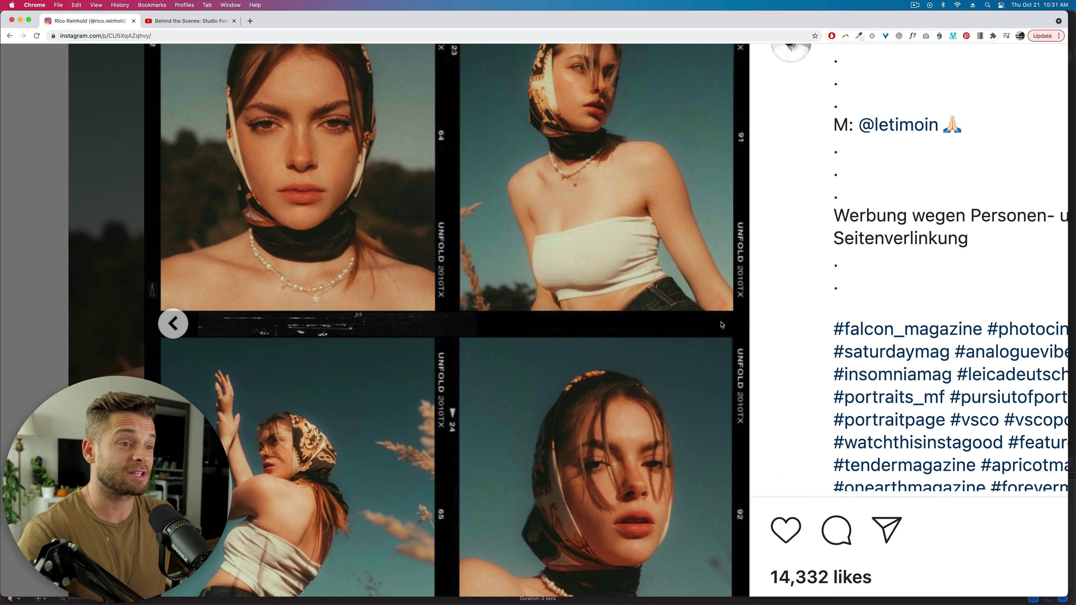
Examine all four photos in the film-strip collage and close the post
scroll(605, 392, "up", 3)
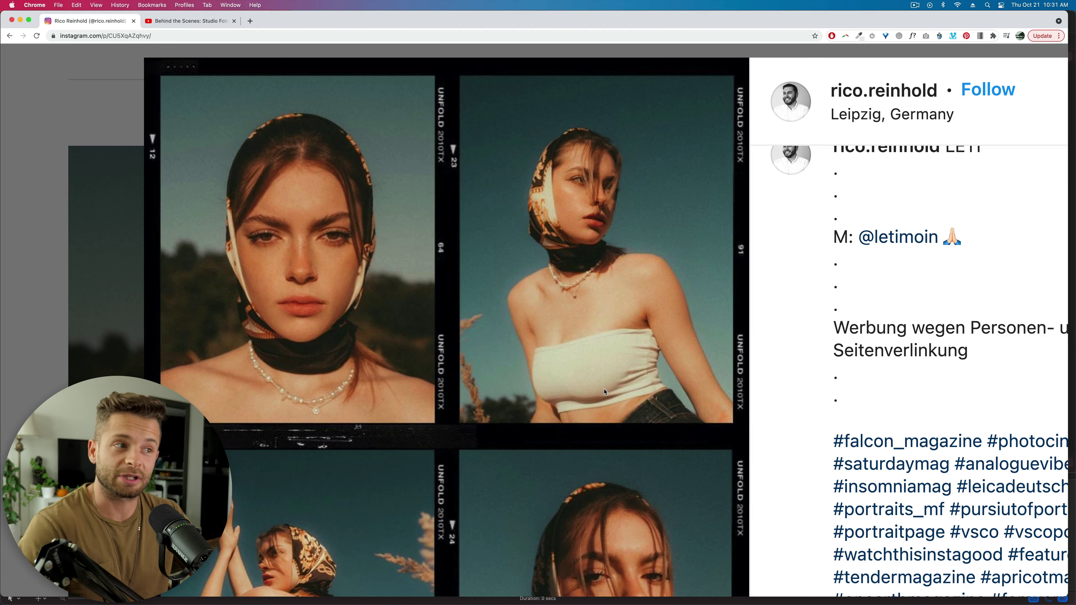
scroll(604, 392, "down", 8)
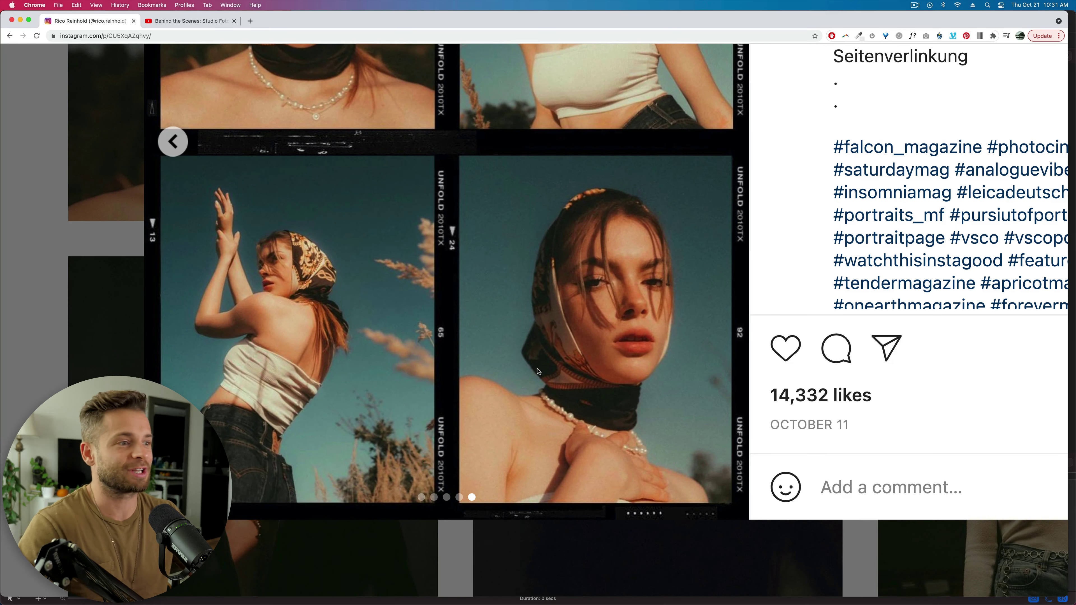
scroll(590, 296, "up", 2)
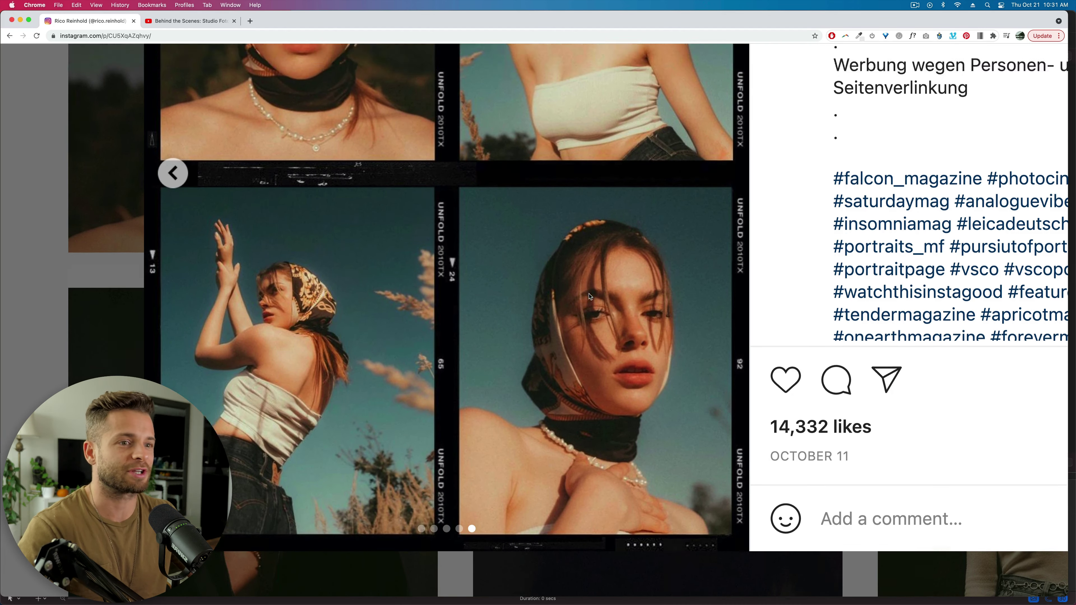
scroll(590, 296, "up", 6)
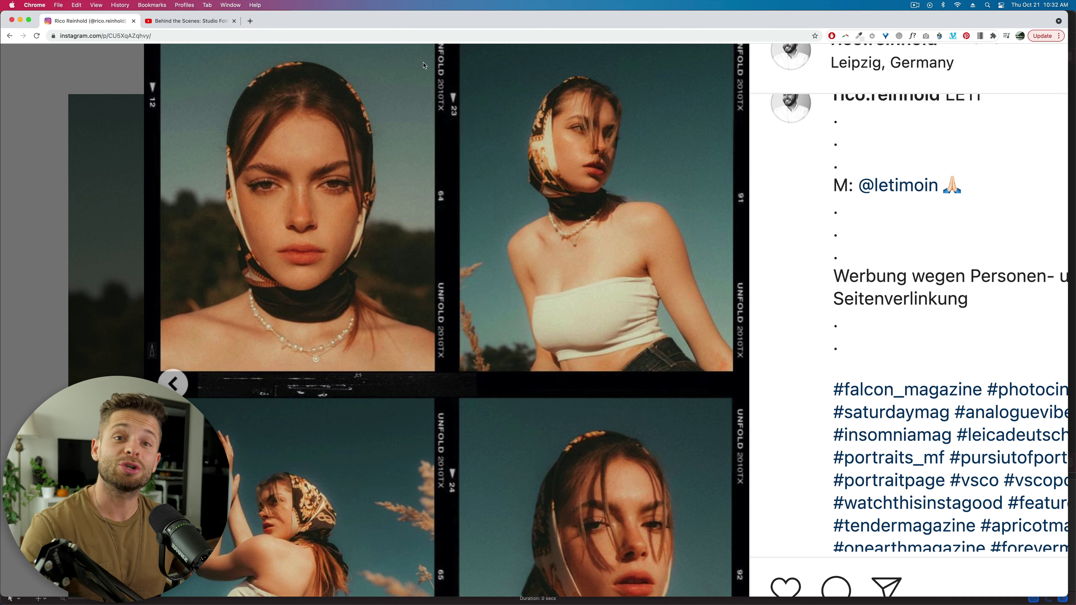
key("Escape")
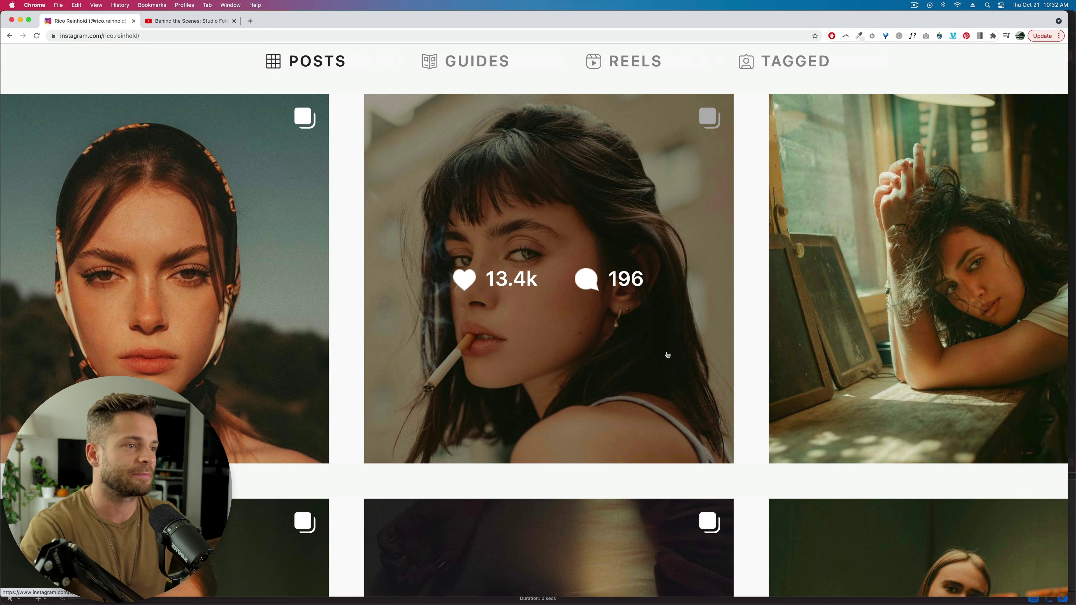
Open the post with the cigarette portrait, examine its skin tones, hair and background up close, and close it
left_click(583, 374)
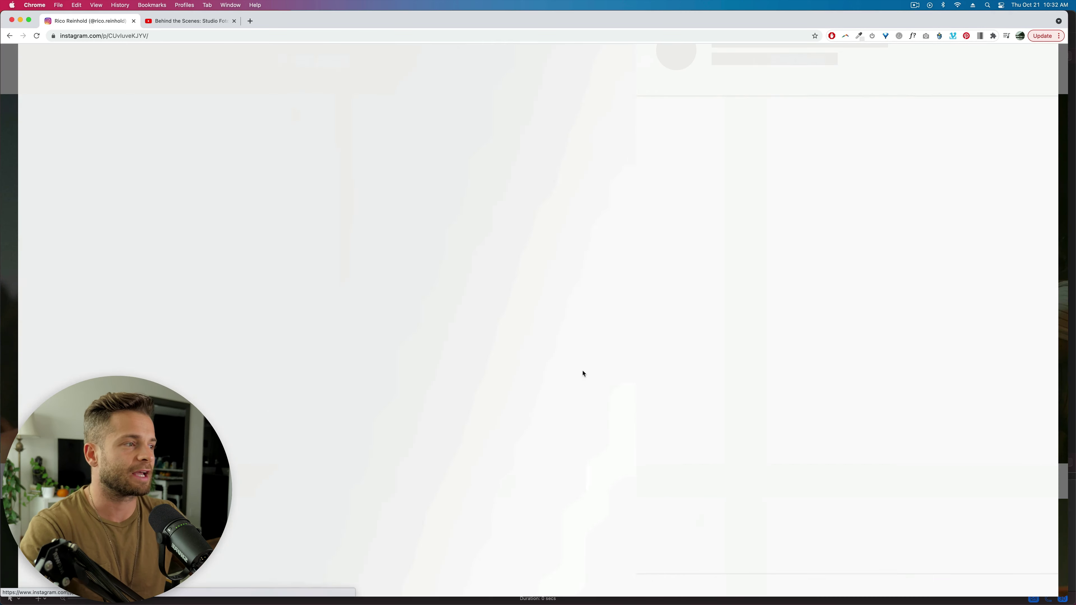
scroll(325, 343, "up", 5)
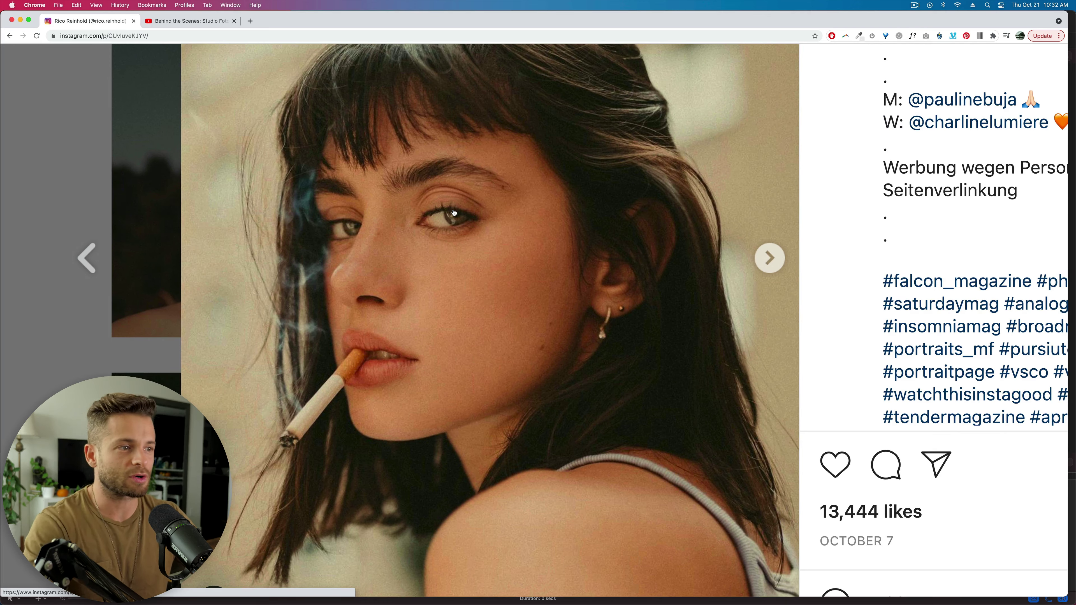
scroll(752, 299, "down", 2)
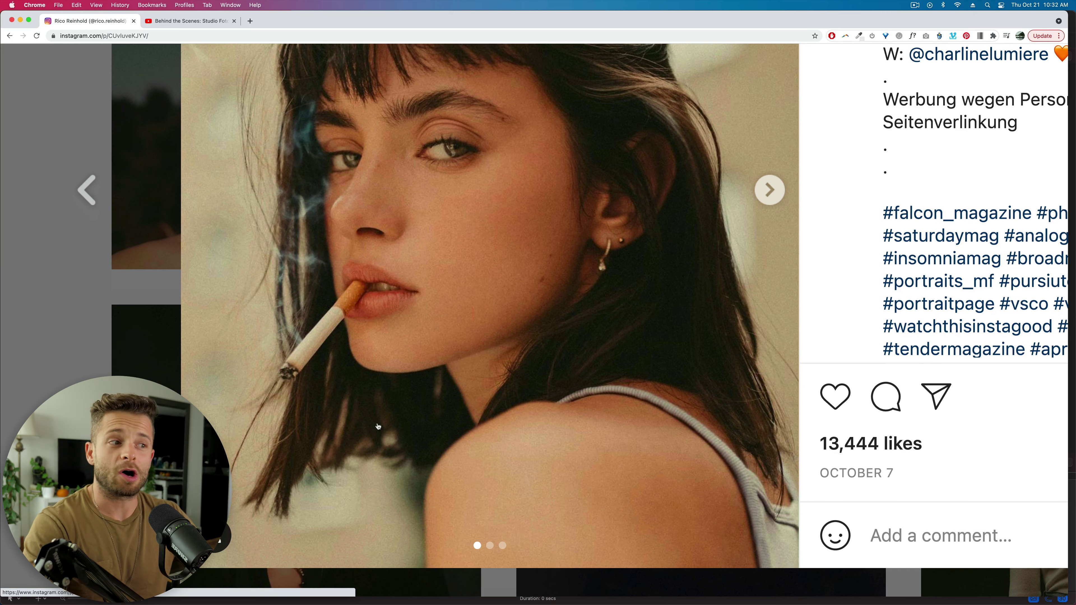
scroll(423, 318, "up", 4)
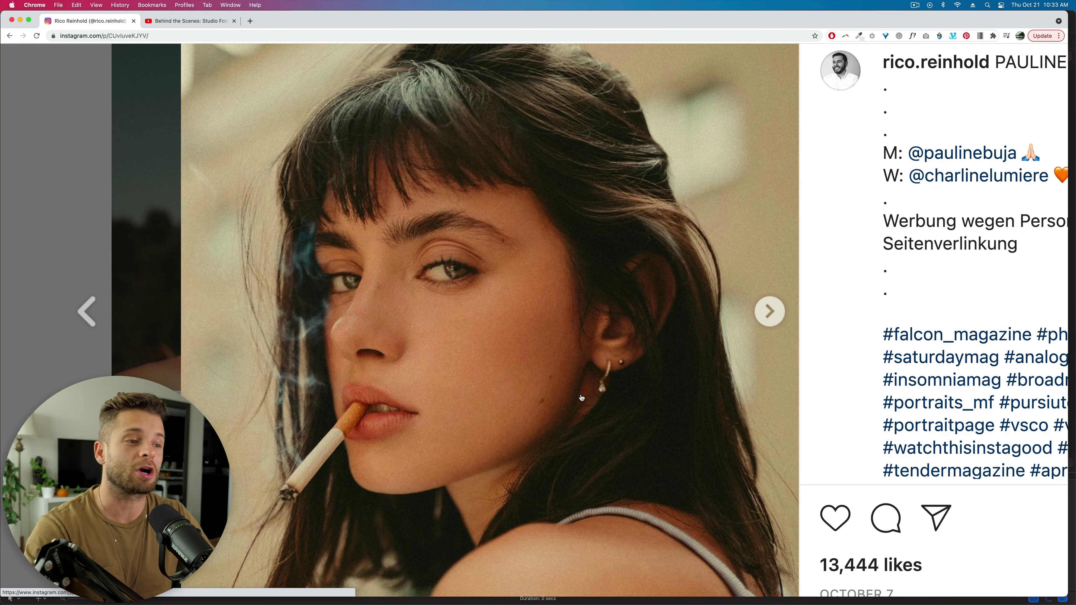
scroll(540, 459, "down", 5)
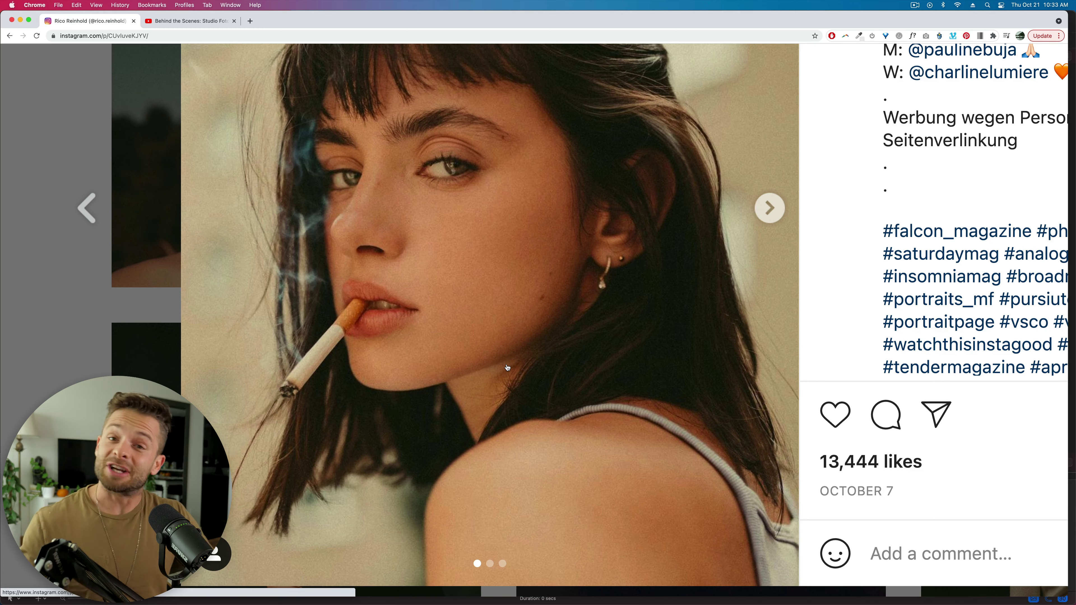
scroll(506, 309, "up", 2)
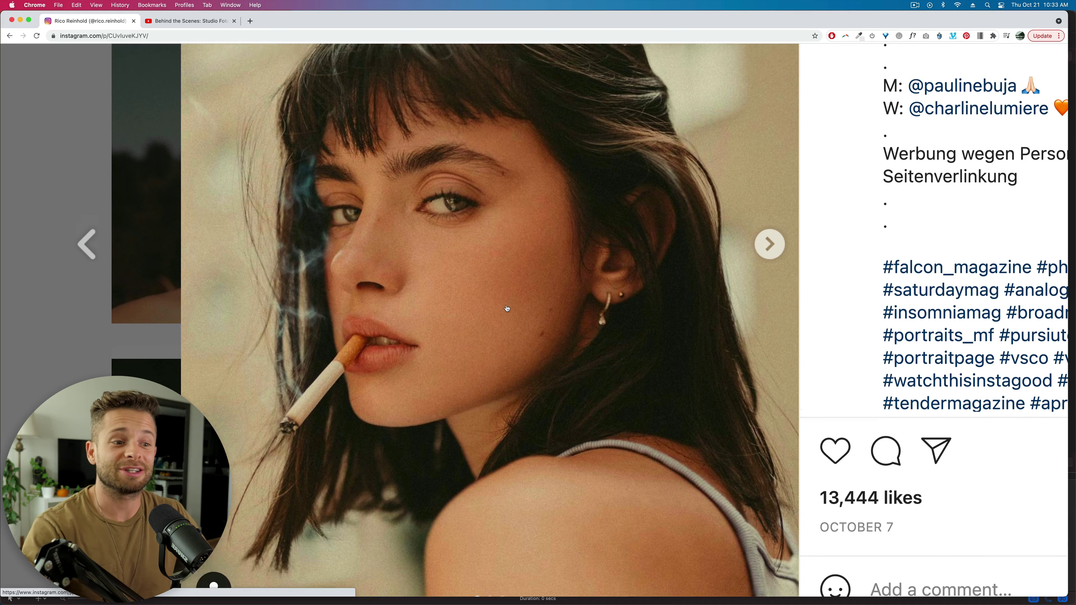
scroll(507, 308, "up", 3)
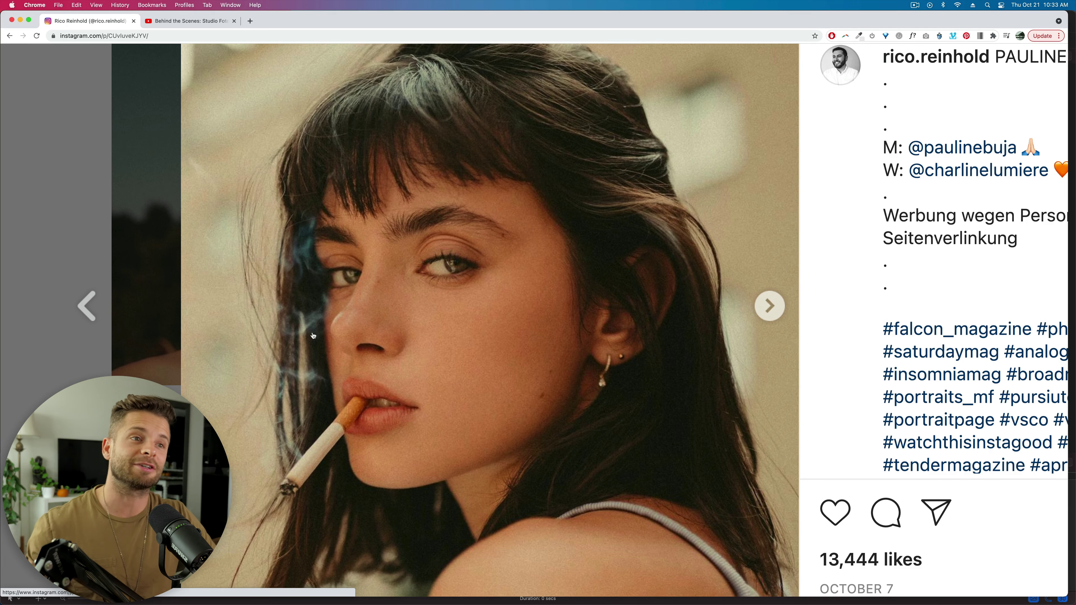
scroll(288, 470, "up", 3)
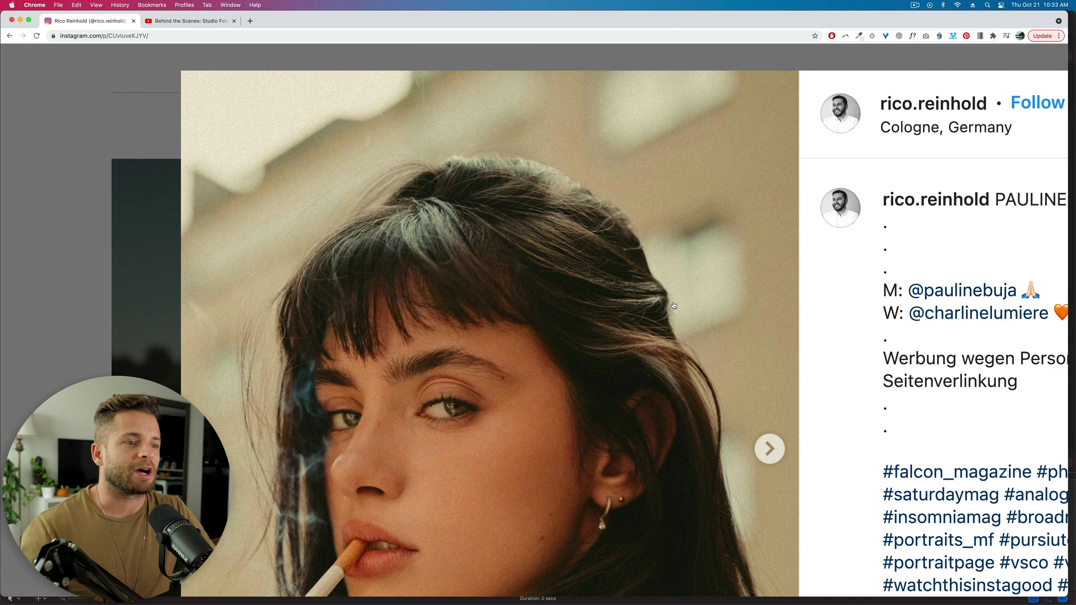
scroll(674, 306, "down", 3)
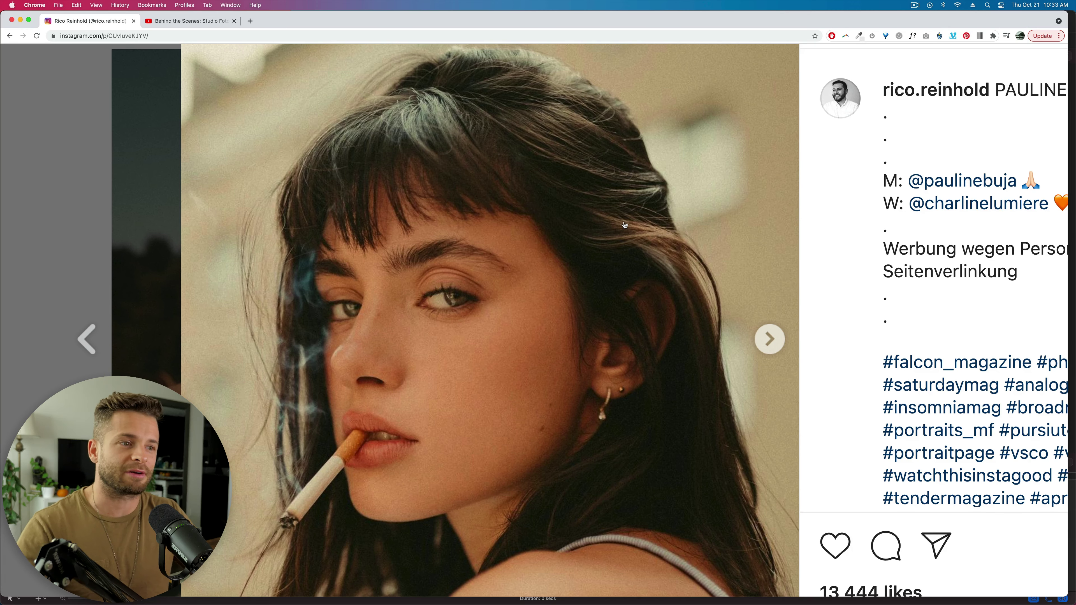
scroll(625, 225, "up", 3)
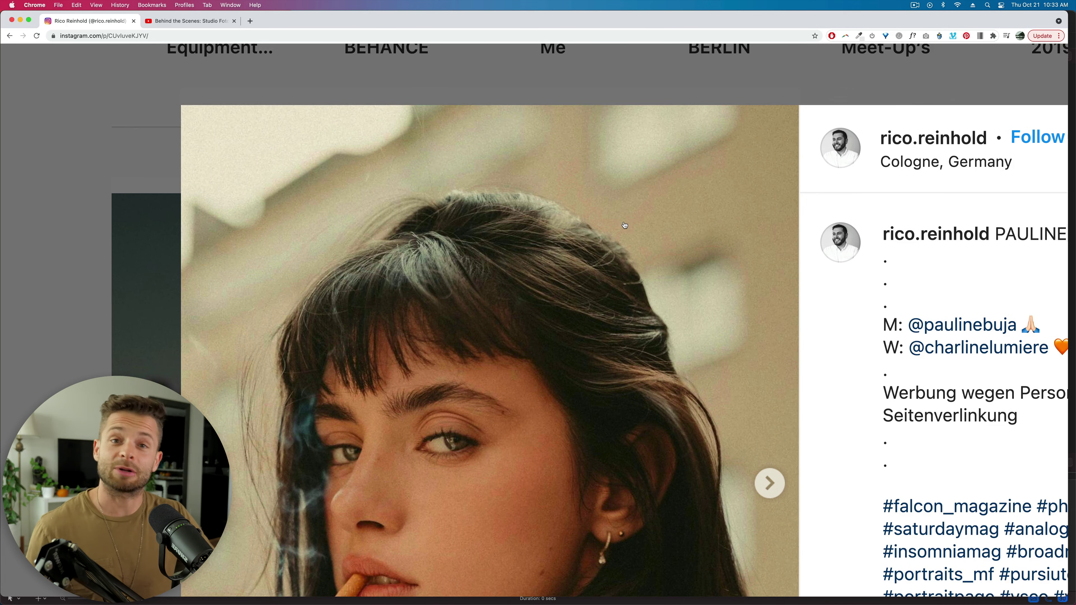
scroll(624, 225, "down", 5)
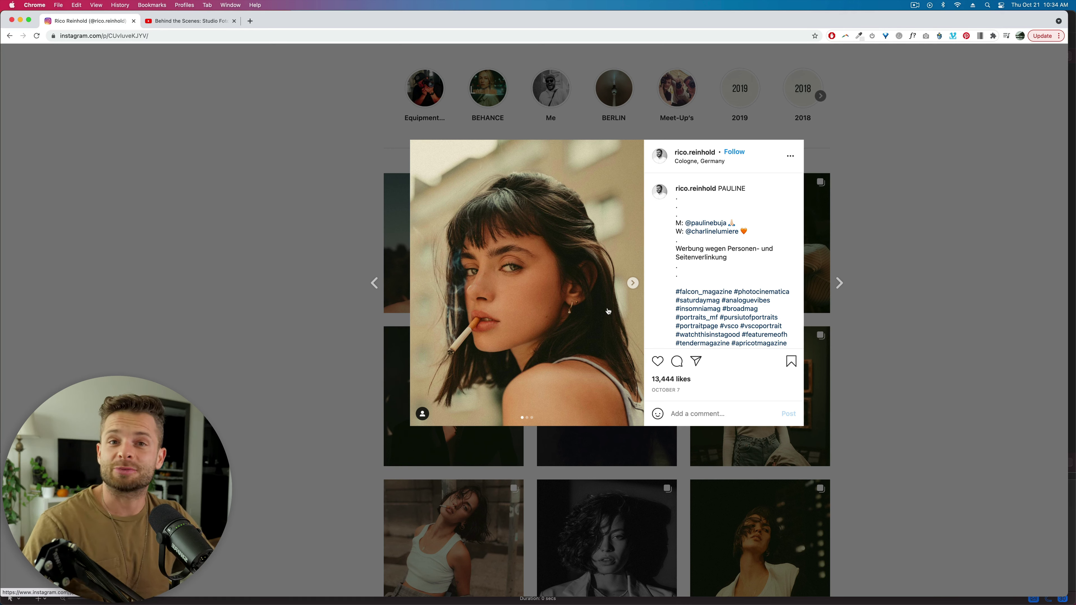
left_click(980, 322)
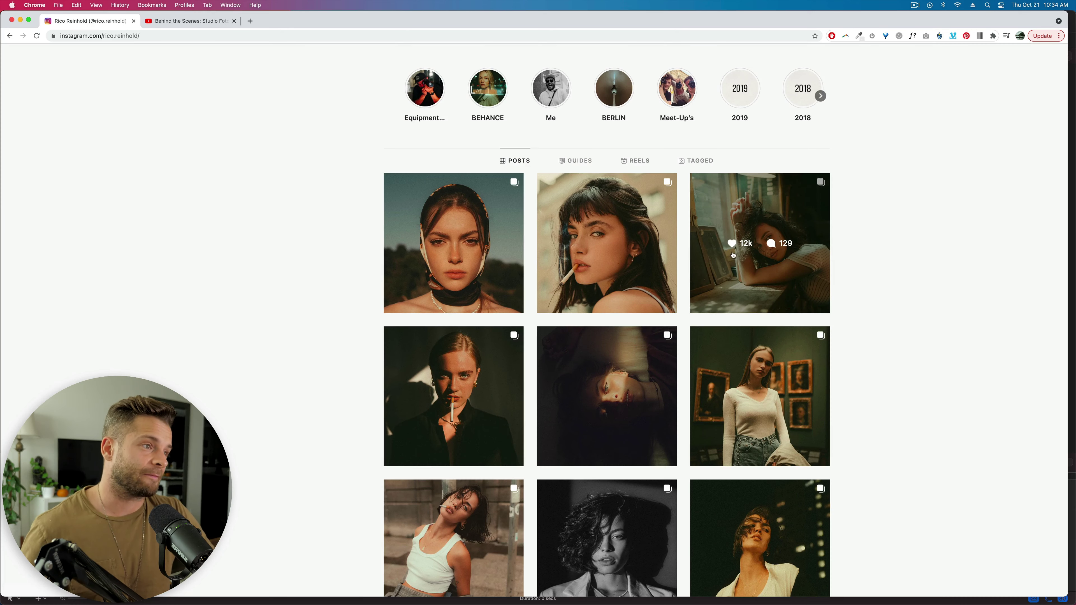
Enlarge the profile page and look over the photographer's grid of posts for the overall colour style
key("super+equal")
key("super+equal")
key("super+equal")
scroll(865, 327, "down", 6)
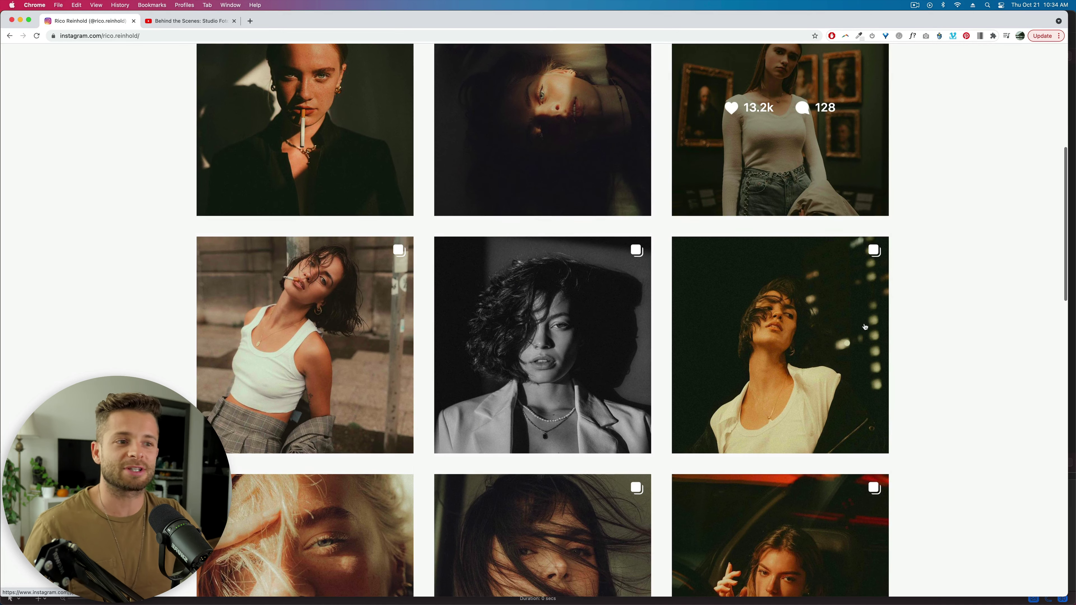
scroll(865, 327, "down", 6)
scroll(865, 326, "down", 8)
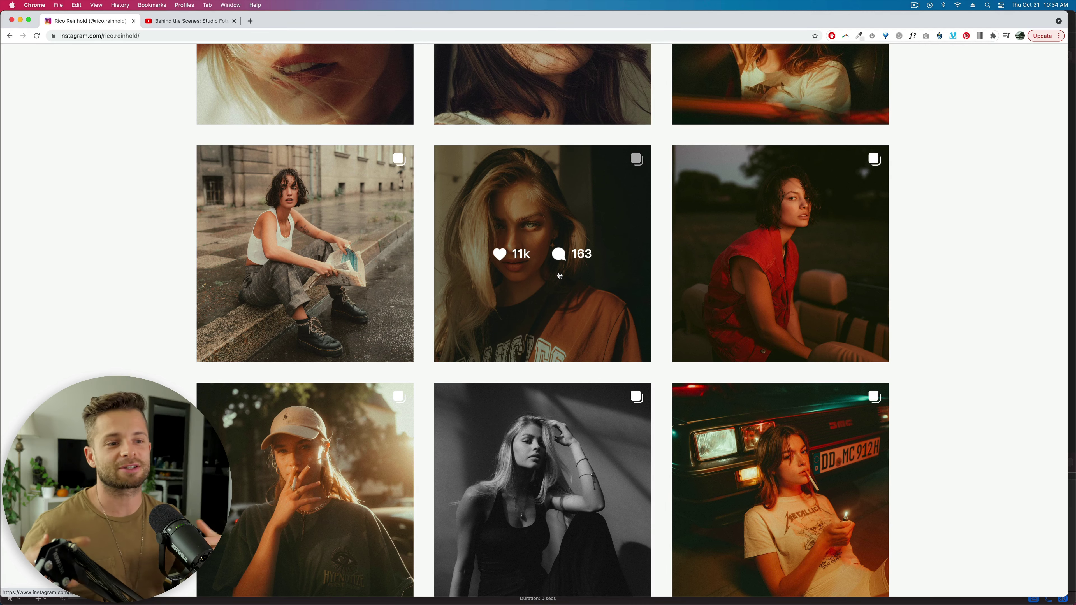
scroll(559, 276, "up", 15)
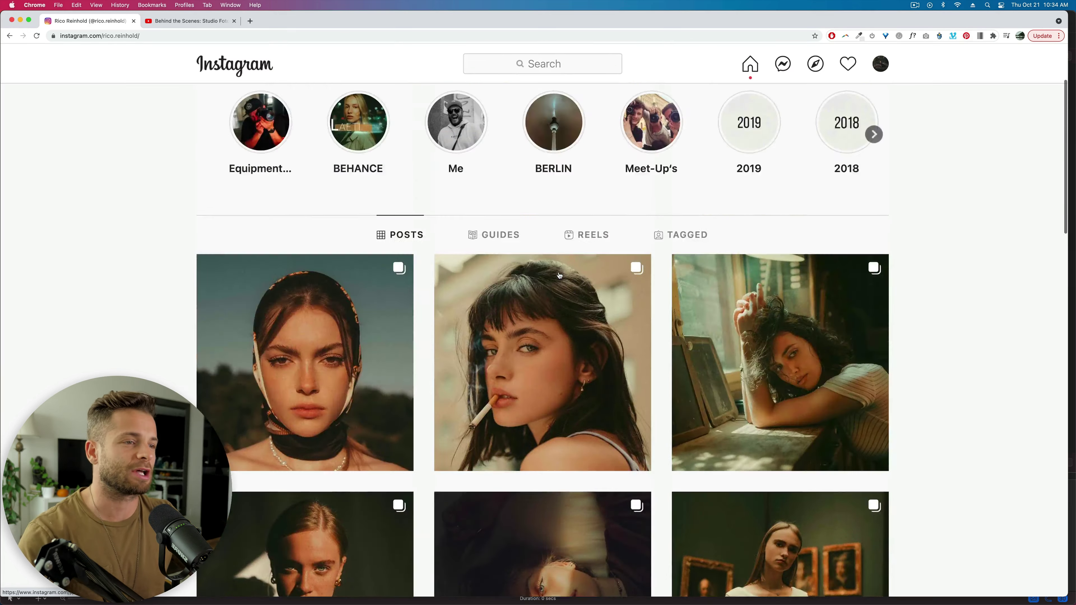
Reopen the cigarette portrait post, examine the face and eyes up close, and return to the profile grid
scroll(596, 409, "down", 5)
left_click(611, 419)
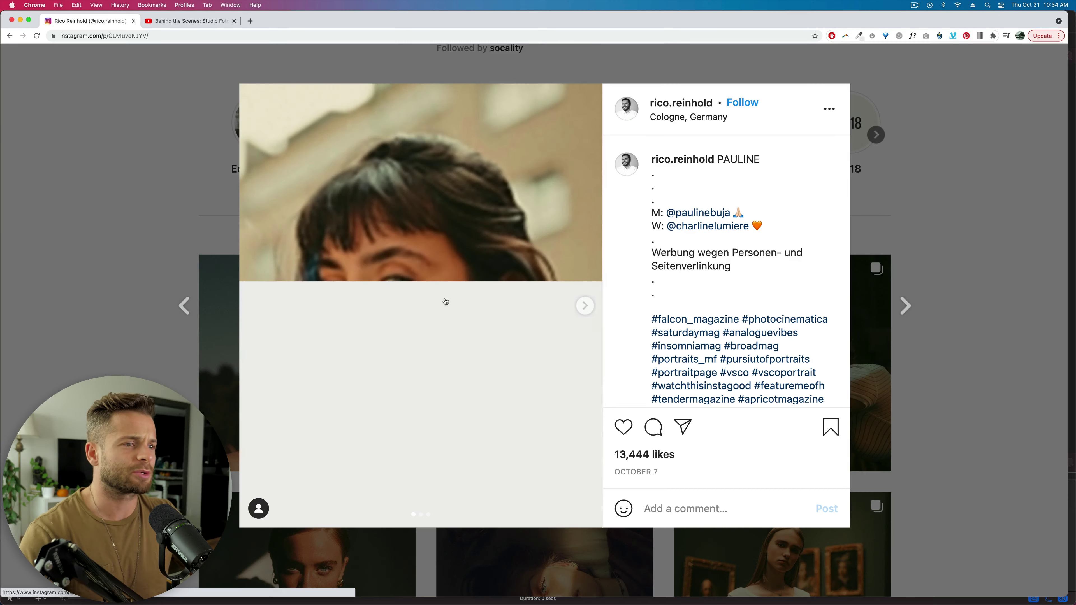
scroll(445, 300, "up", 5)
scroll(413, 322, "left", 4)
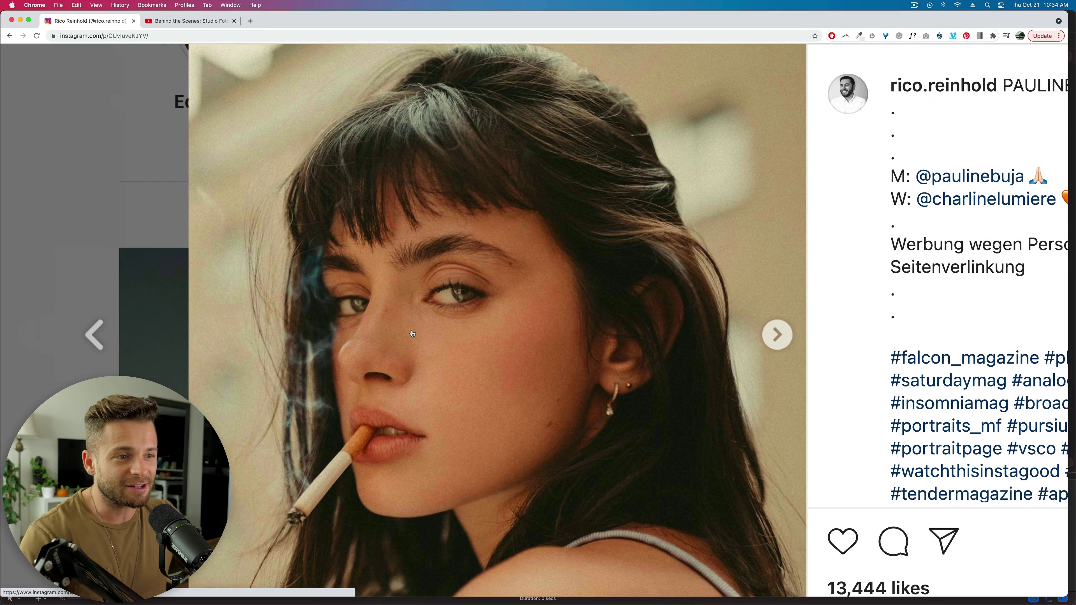
scroll(438, 293, "down", 3)
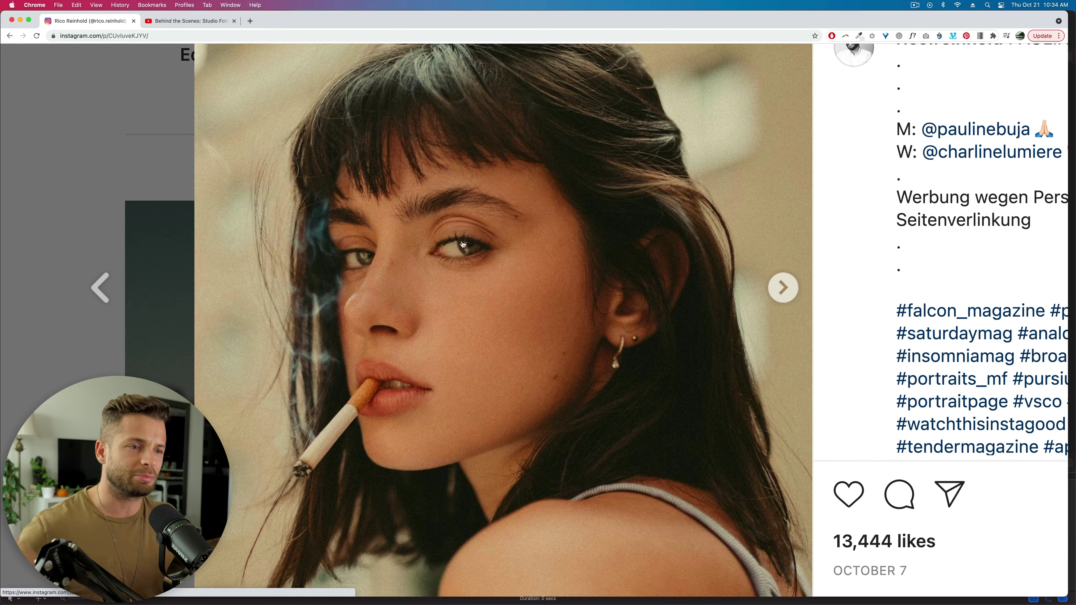
scroll(462, 244, "down", 5)
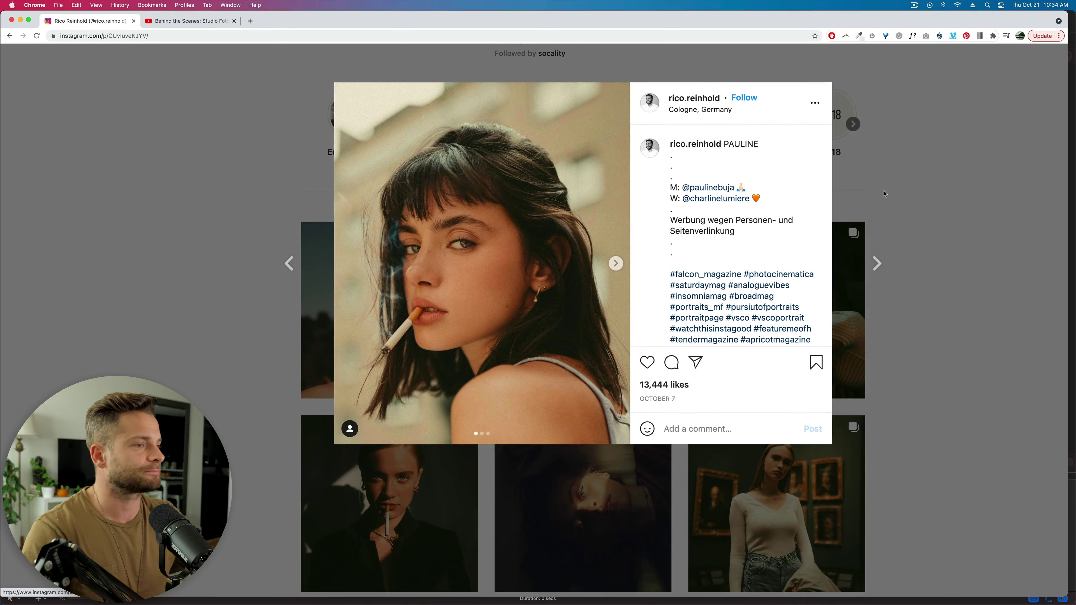
key("Escape")
left_click(598, 346)
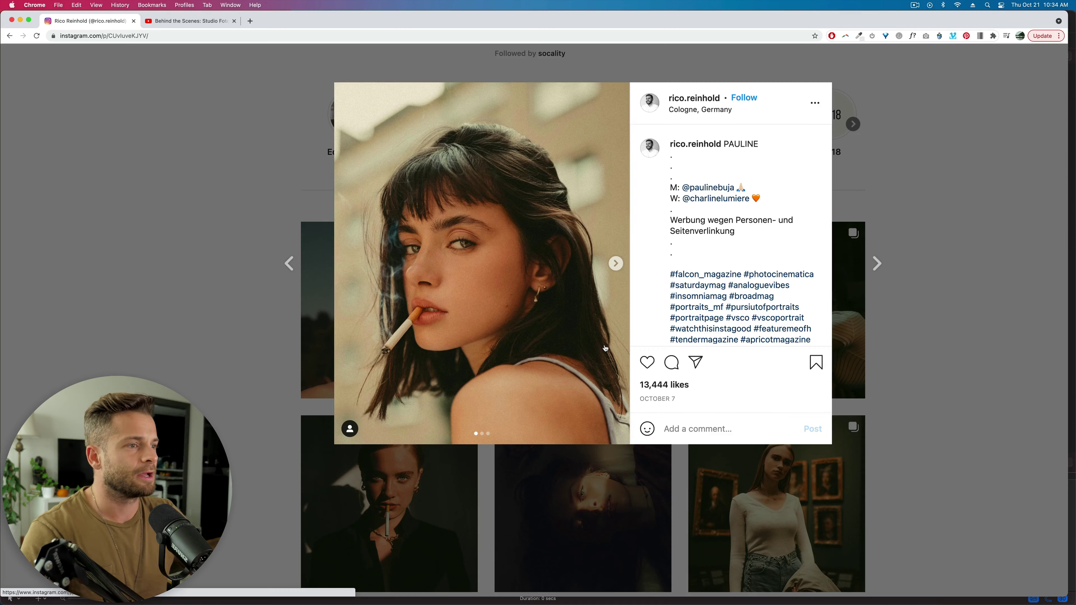
key("Escape")
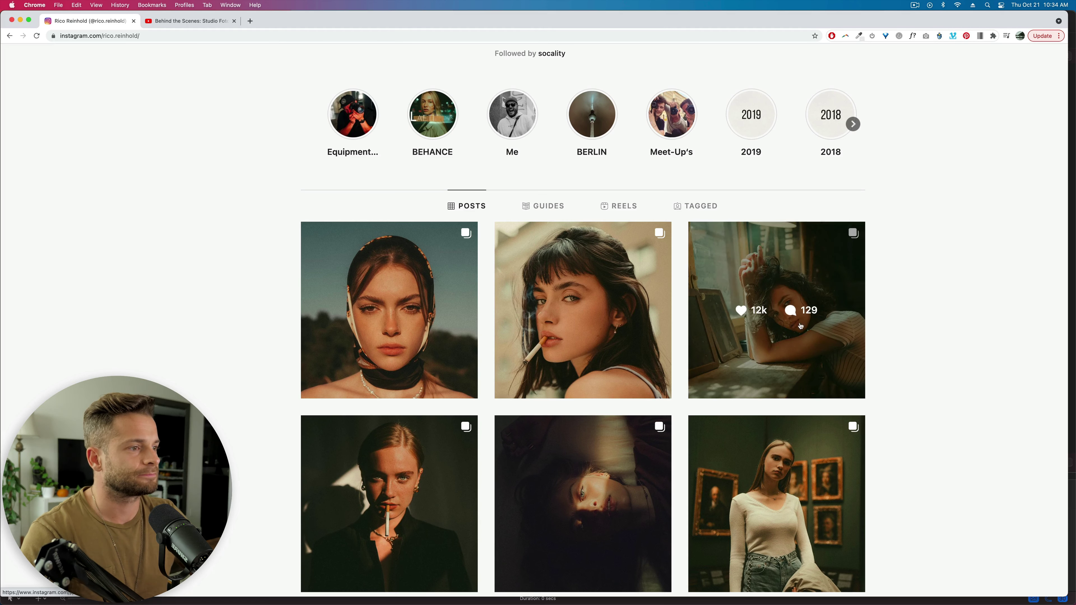
Open the post of the woman leaning on a desk by a window and examine its window light, lamp and dark background up close
left_click(766, 372)
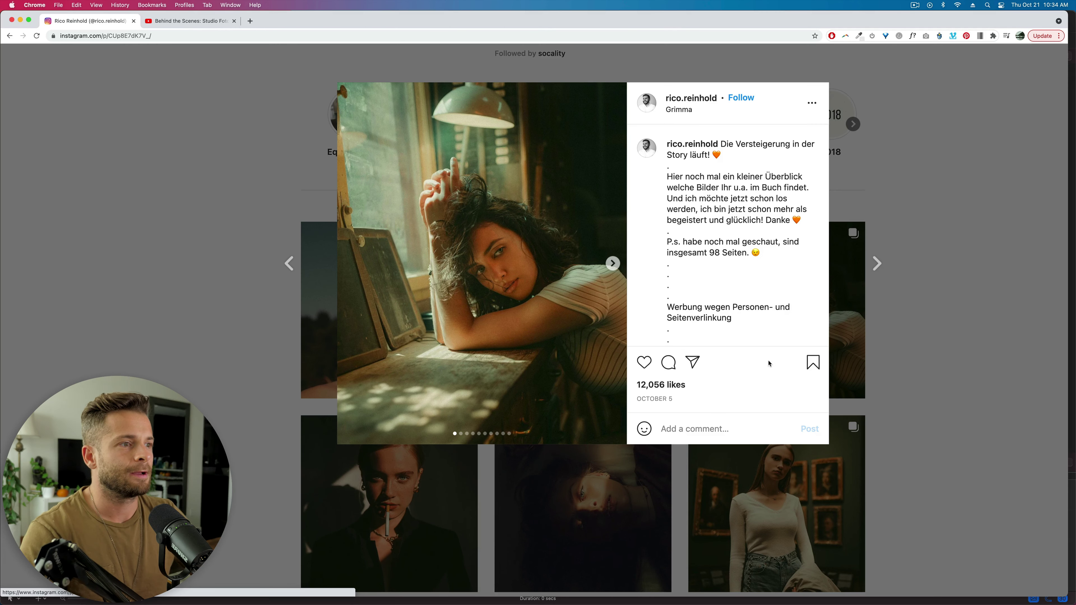
scroll(443, 221, "up", 3)
scroll(443, 222, "up", 3)
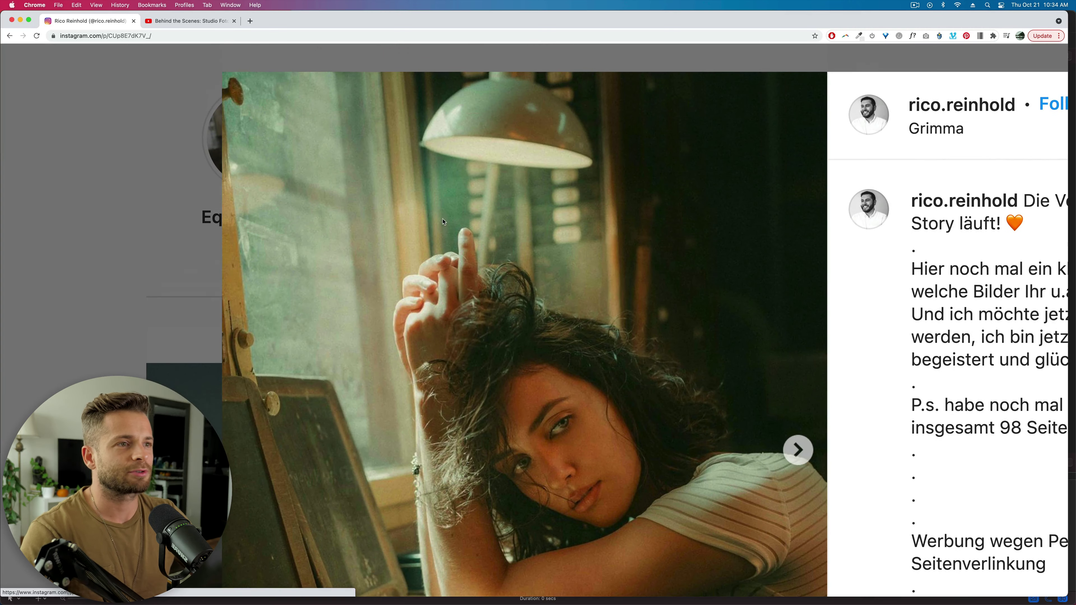
scroll(570, 287, "down", 3)
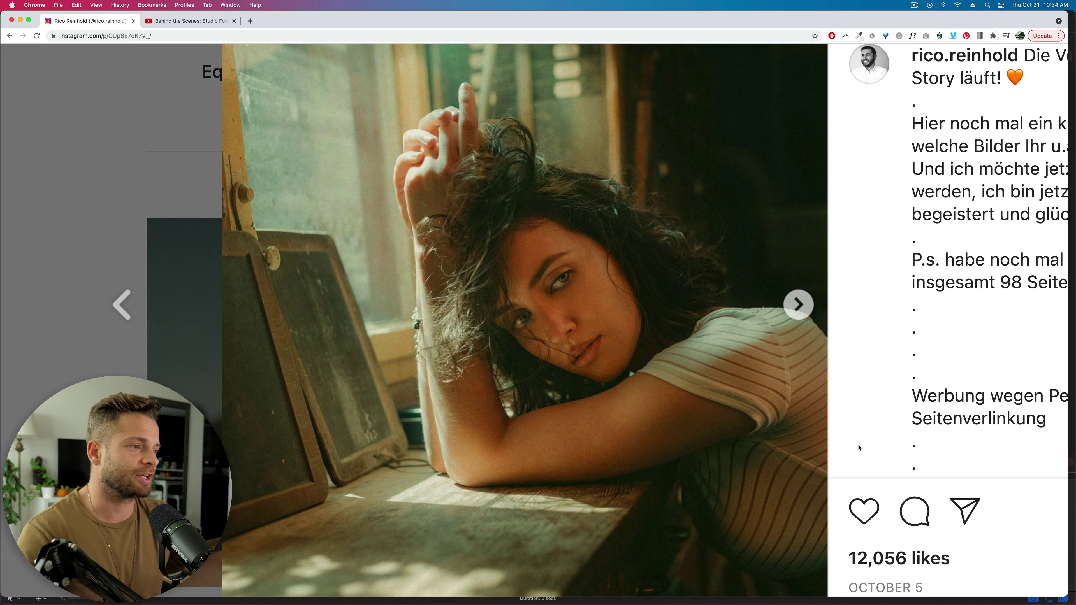
scroll(858, 448, "down", 2)
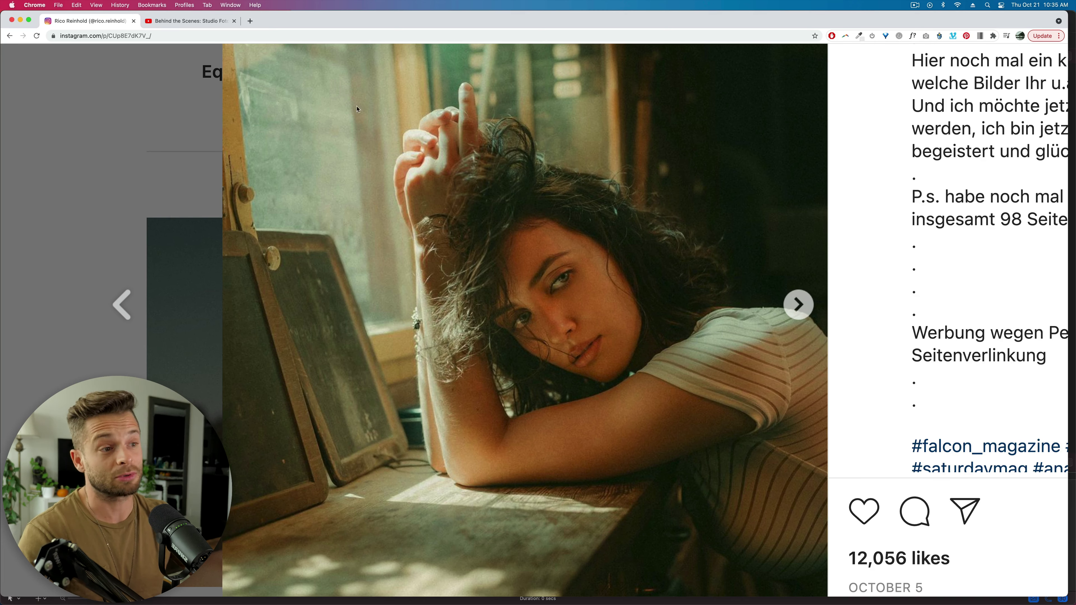
scroll(364, 140, "up", 5)
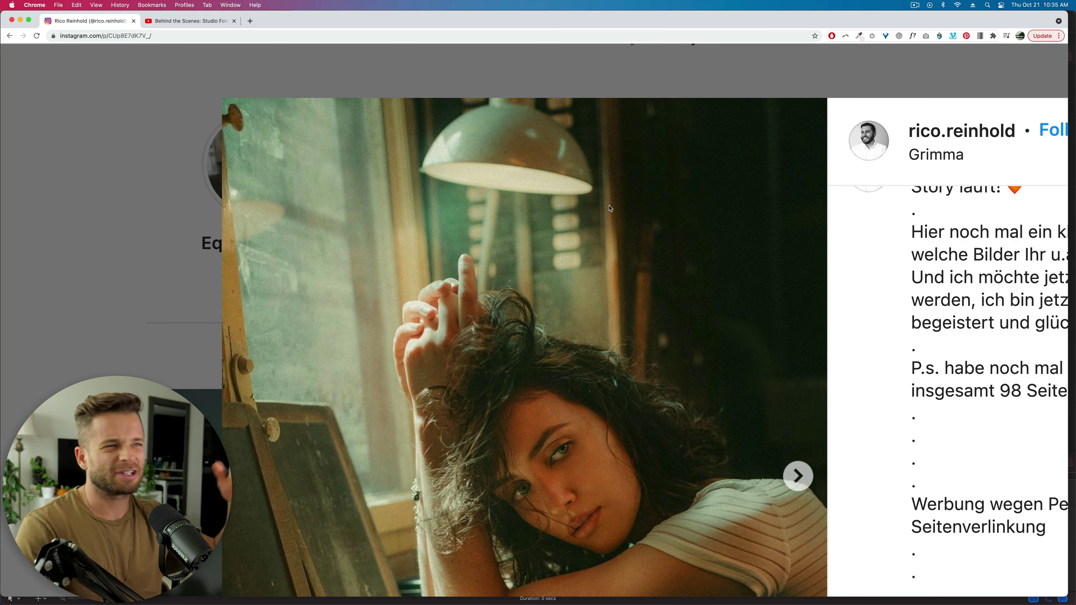
scroll(550, 220, "down", 1)
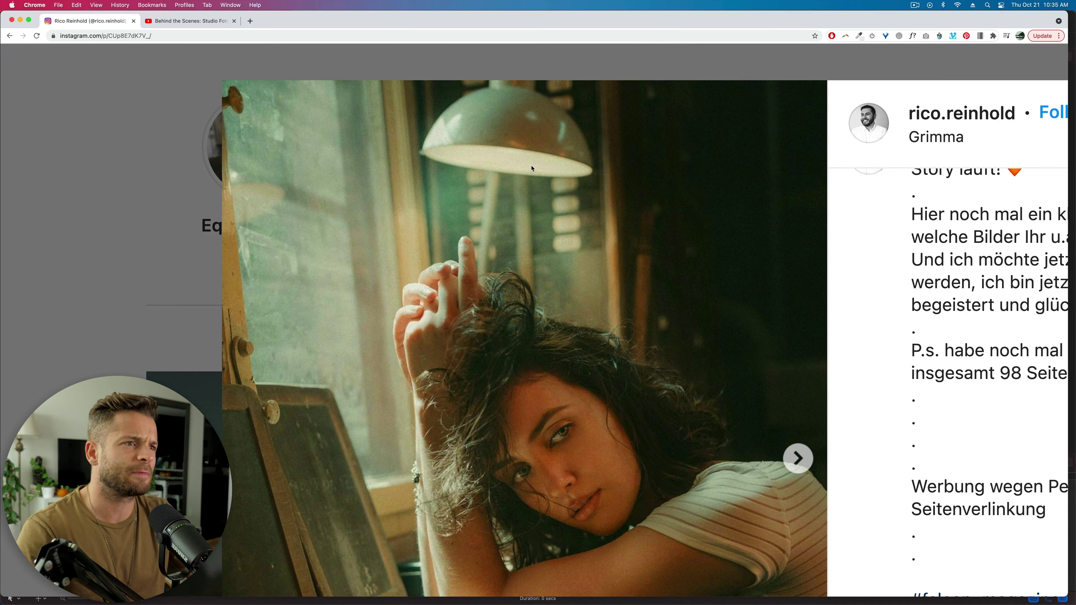
scroll(403, 275, "down", 5)
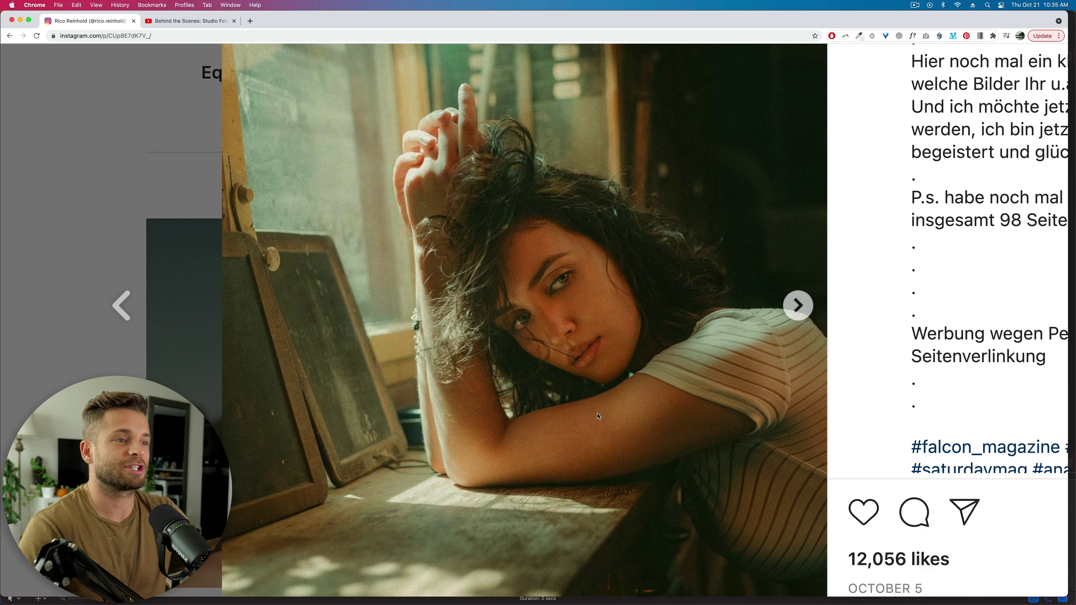
Compare the skin tones, window highlights, desk light patches and shadows across the enlarged window portrait
scroll(598, 416, "up", 3)
scroll(520, 351, "down", 3)
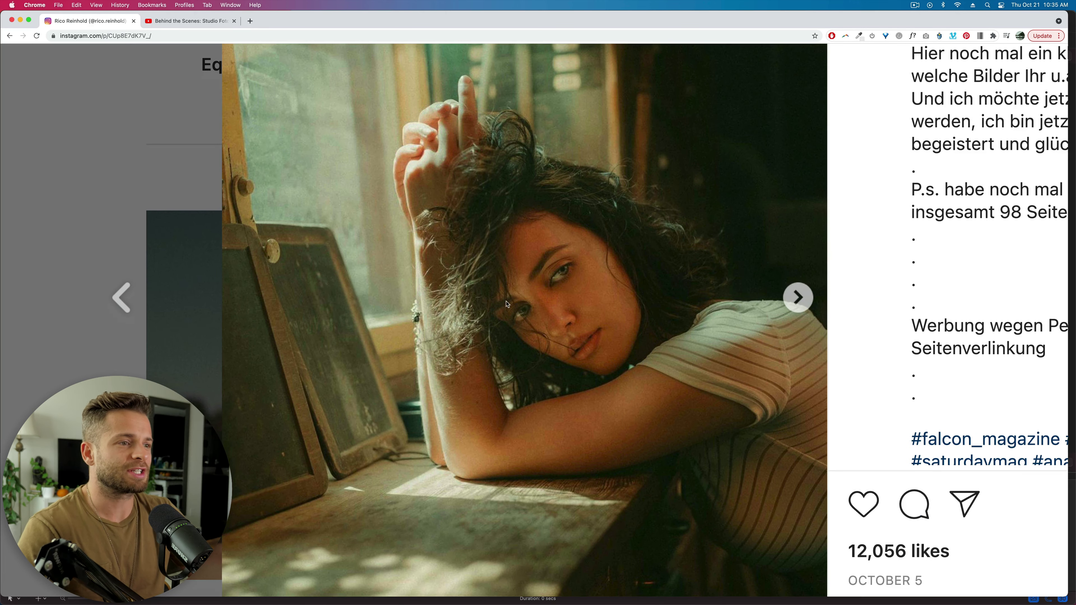
scroll(507, 304, "up", 3)
scroll(344, 238, "up", 3)
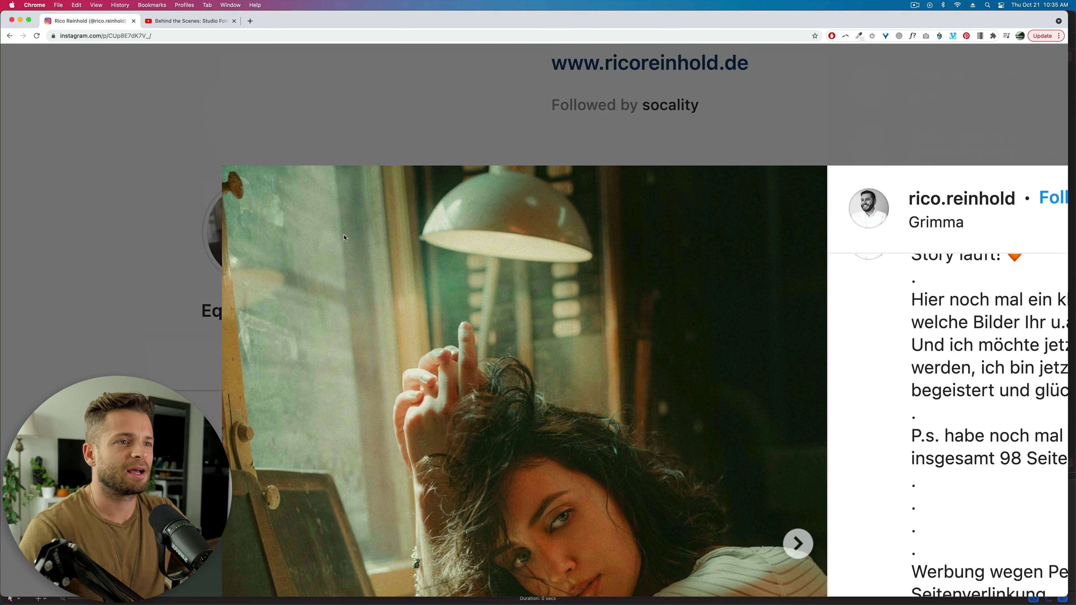
scroll(315, 443, "down", 2)
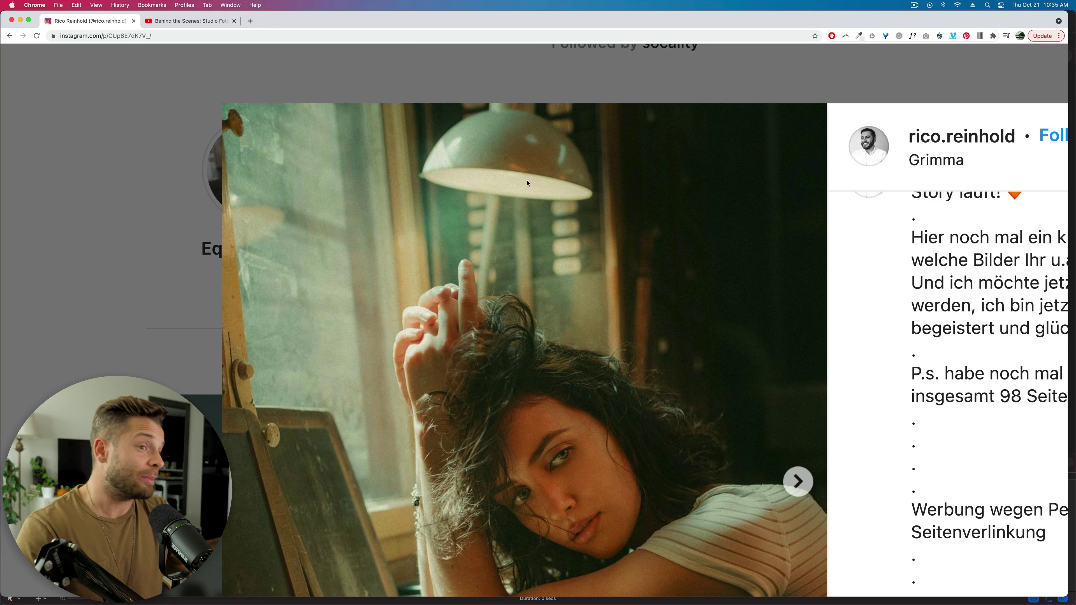
scroll(515, 182, "down", 5)
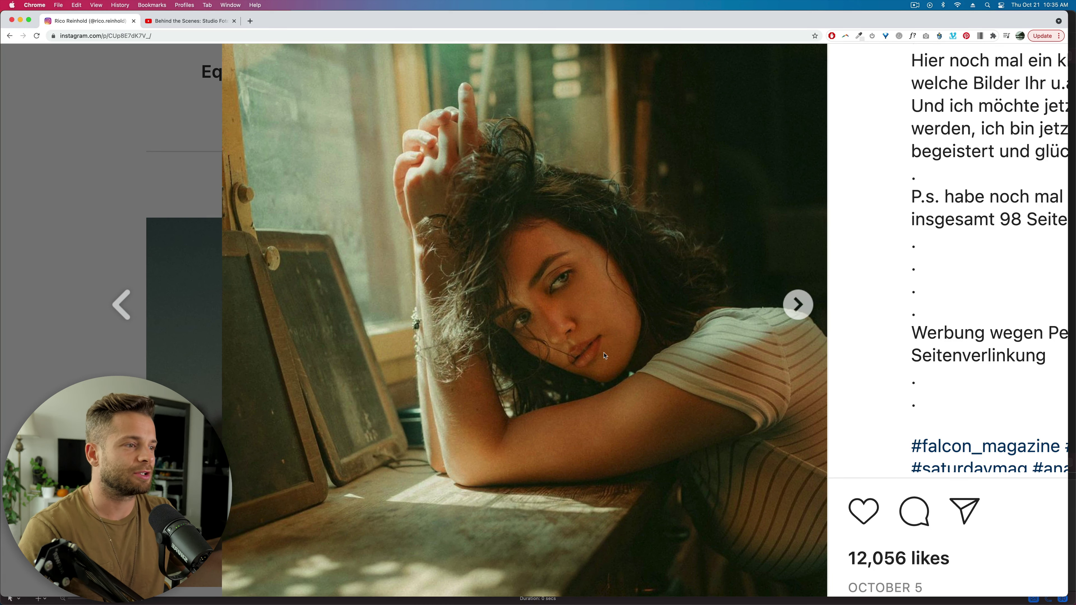
scroll(755, 428, "down", 2)
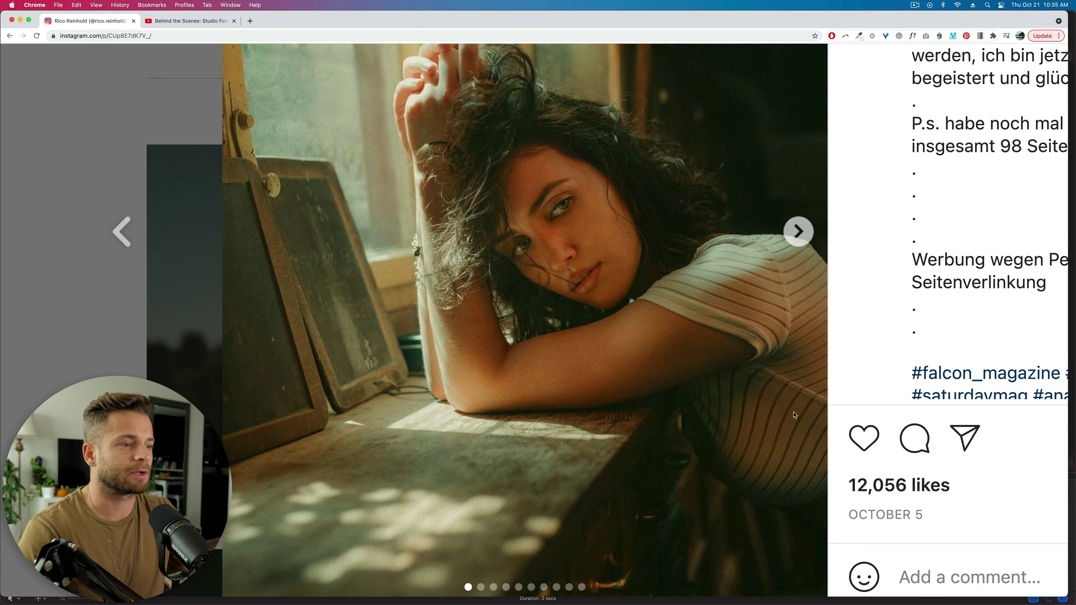
scroll(788, 322, "down", 2)
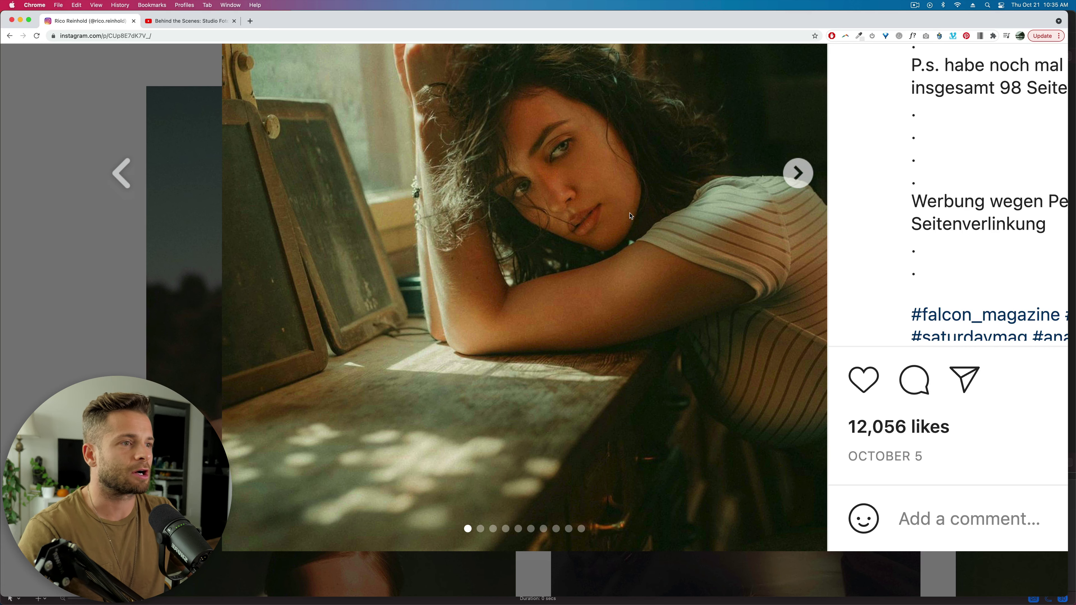
scroll(558, 166, "up", 7)
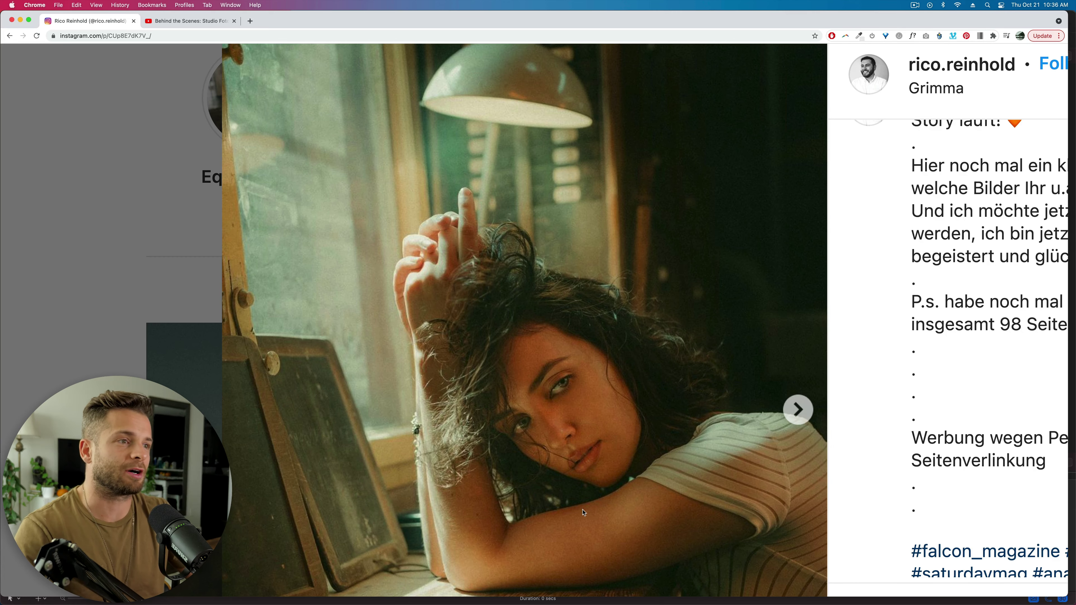
scroll(288, 348, "down", 2)
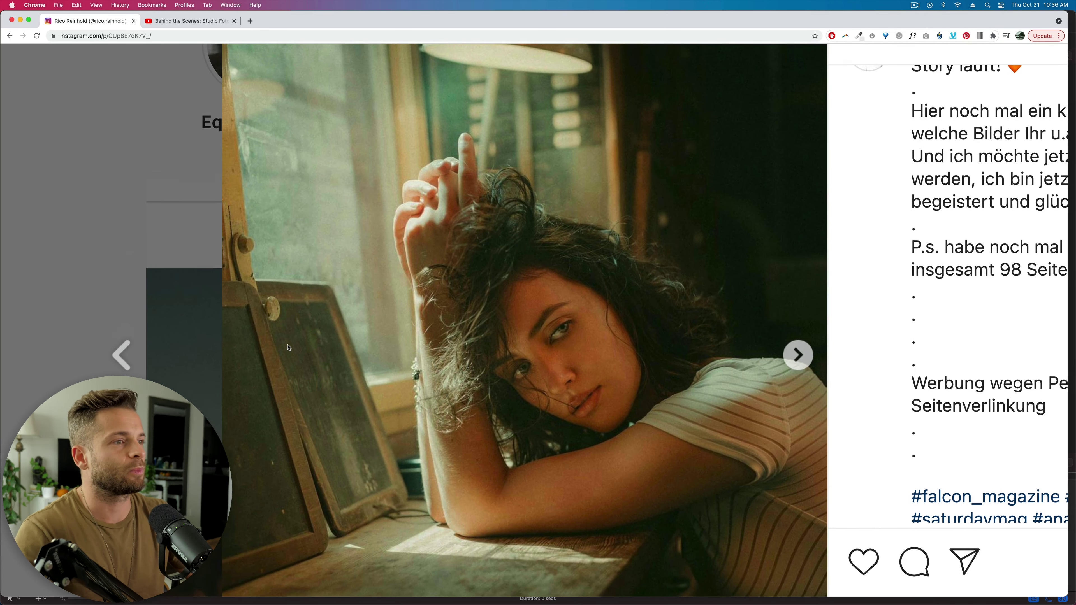
Reduce the page zoom and browse the post's carousel through to its sixth slide, a four-photo film-strip collage
key("super+0")
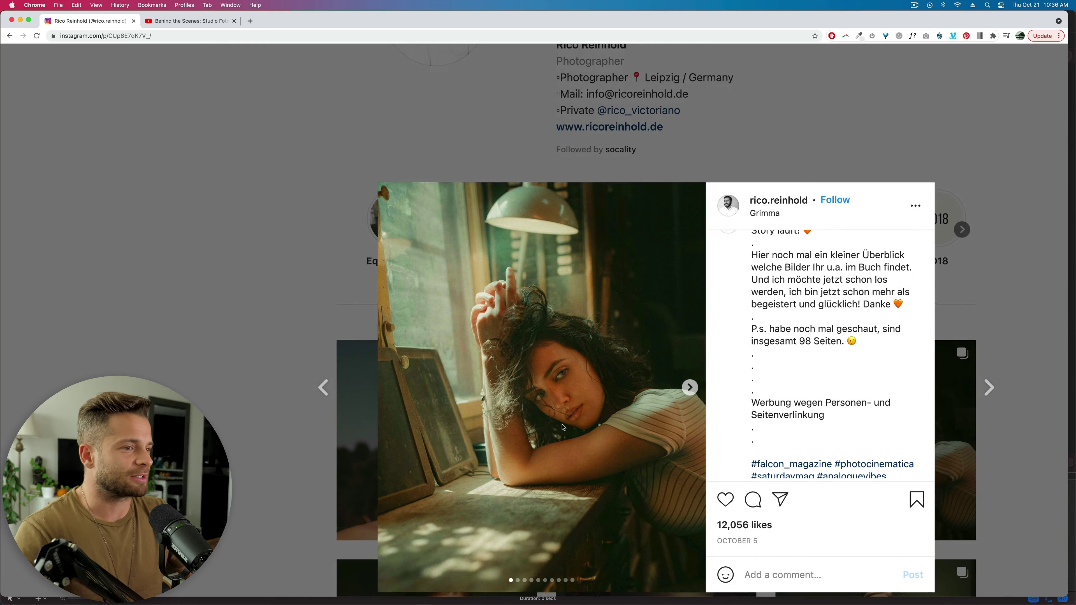
scroll(563, 427, "up", 2)
scroll(612, 405, "down", 3)
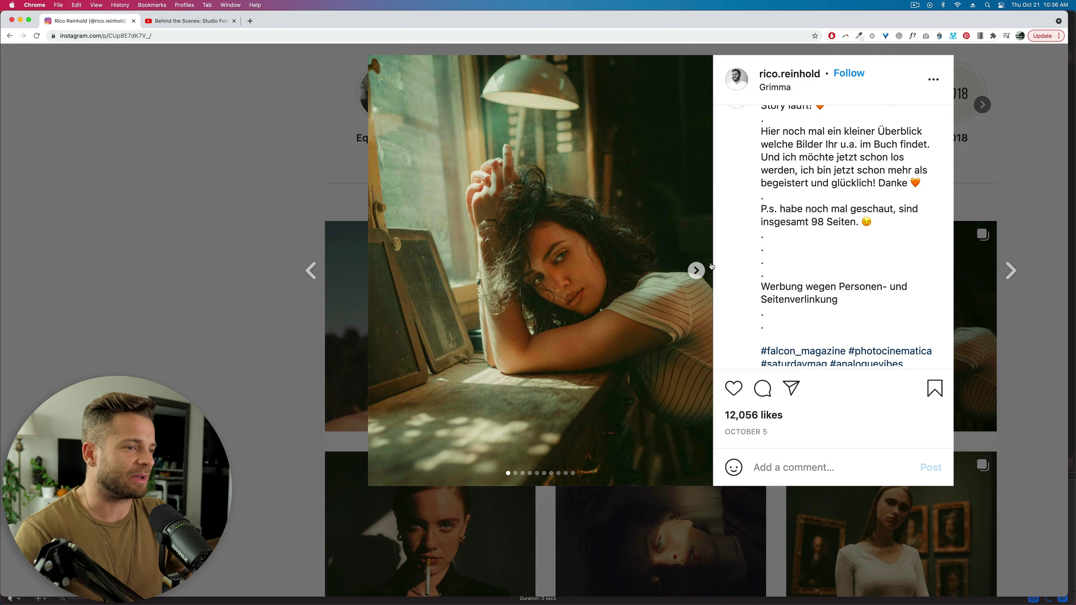
left_click(697, 270)
scroll(699, 272, "up", 1)
left_click(699, 331)
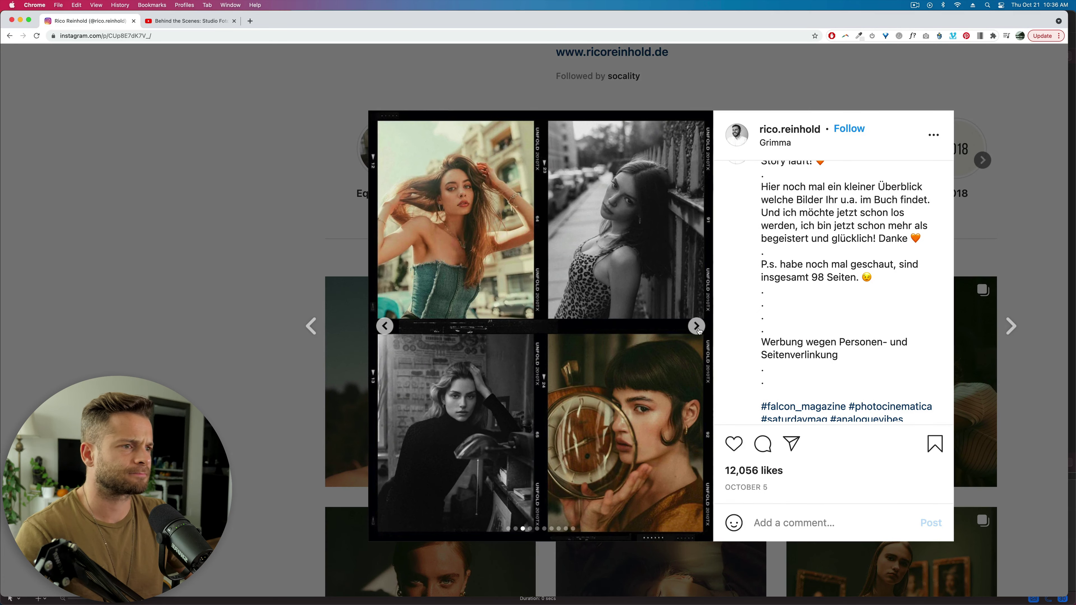
left_click(699, 331)
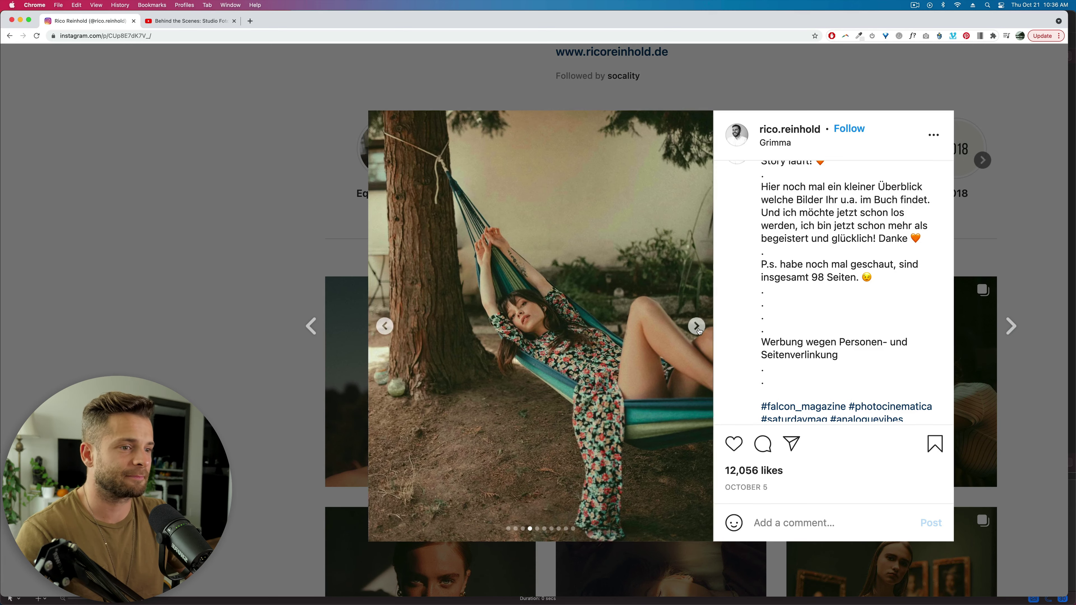
left_click(699, 331)
left_click(699, 331)
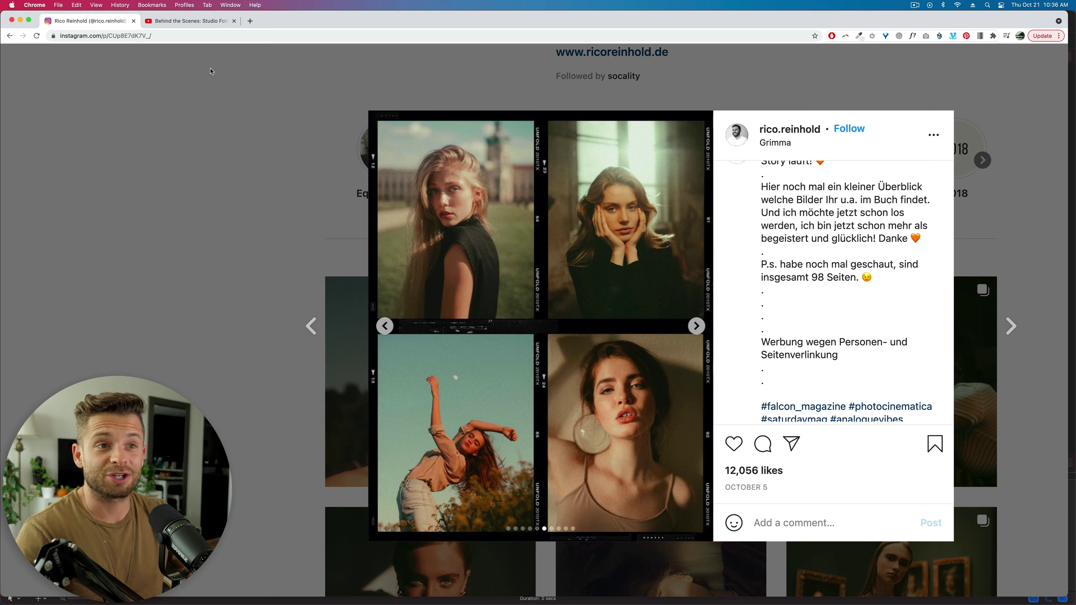
Switch to the YouTube video "Behind the Scenes: Studio Fotografie" and play it from 0:46 with the computer's sound muted
left_click(178, 21)
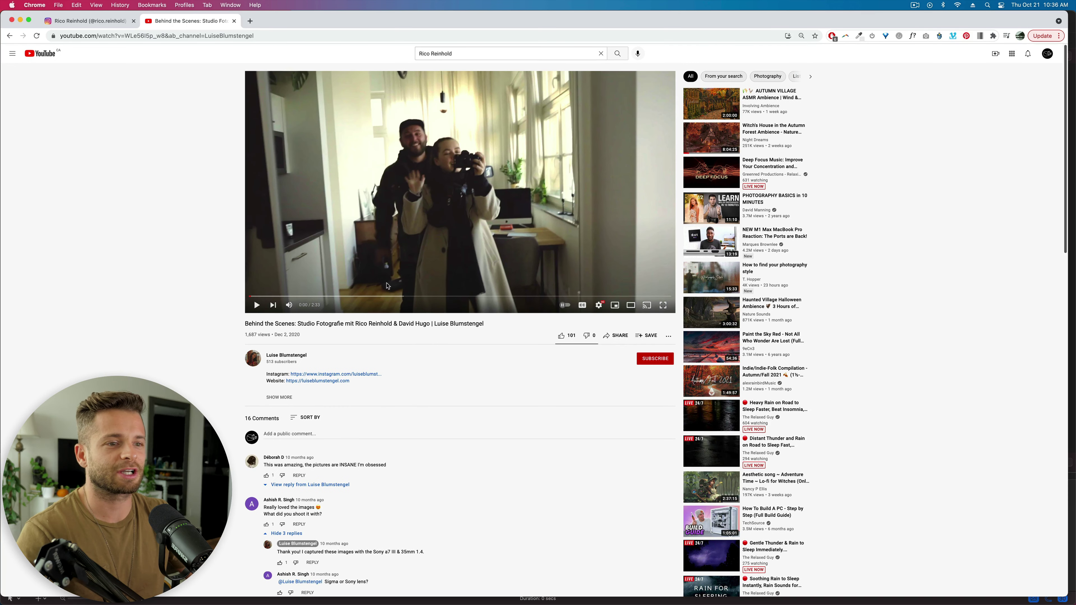
left_click(377, 296)
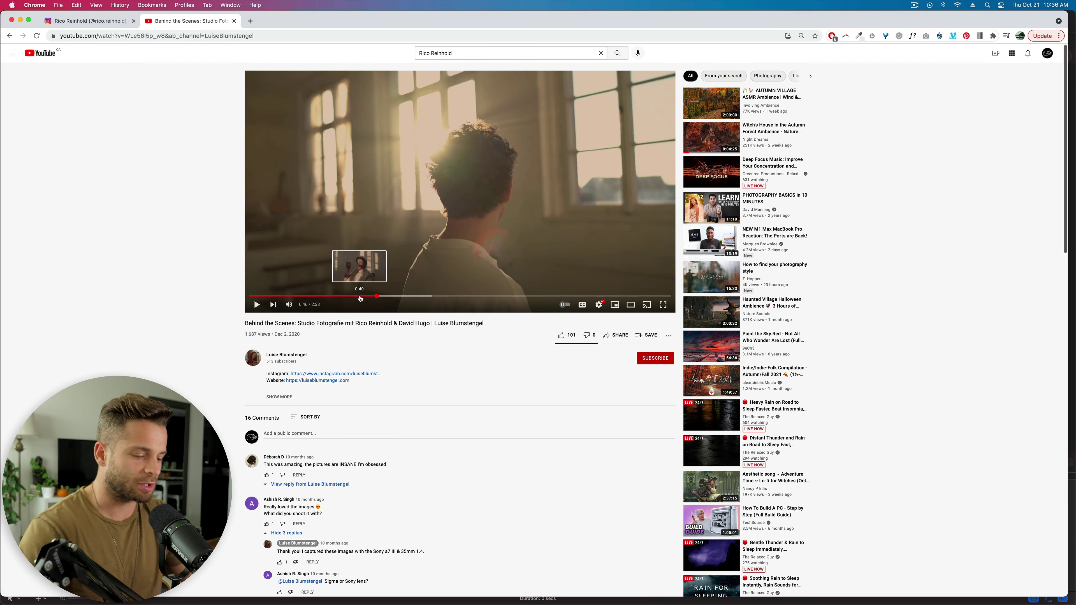
key("XF86AudioMute")
key("space")
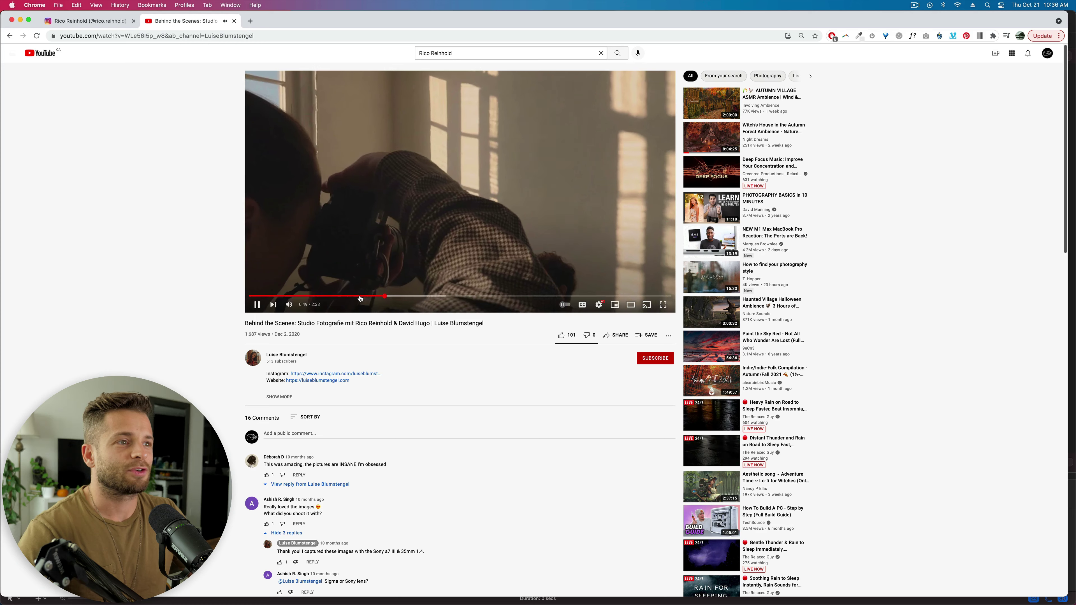
Skip ahead through the studio shoot to the backlit, smoke-filled window scene and pause at 1:33
key("Right")
key("Right")
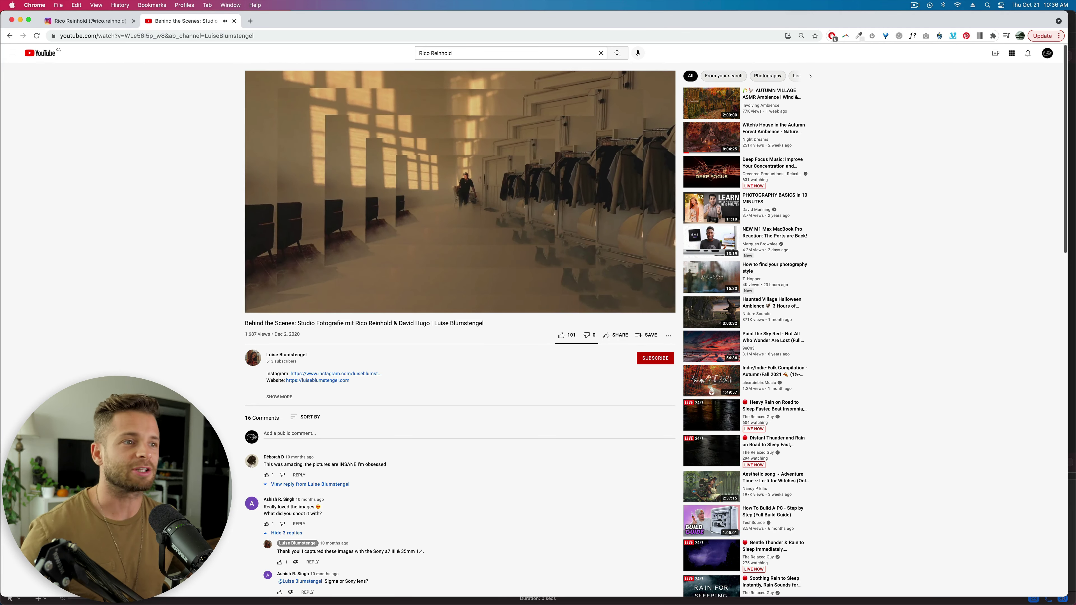
key("Right")
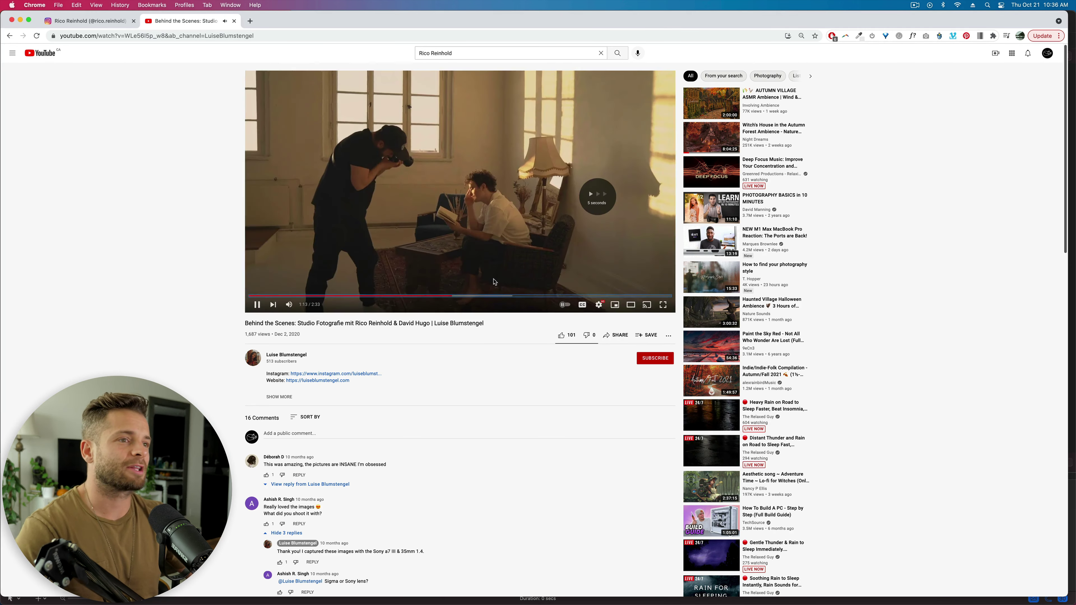
key("Right")
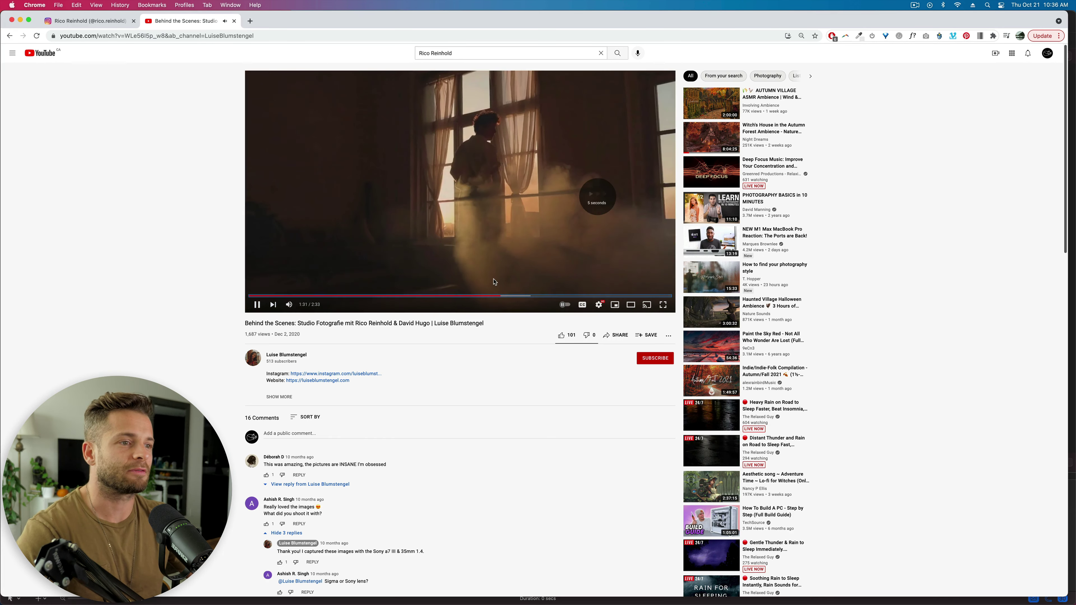
key("Right")
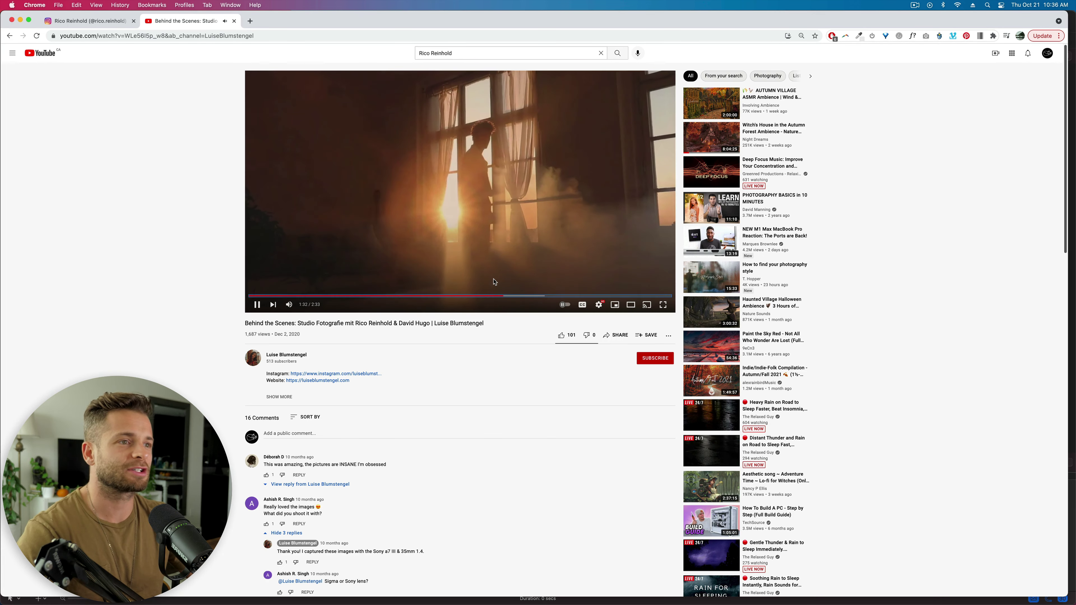
key("space")
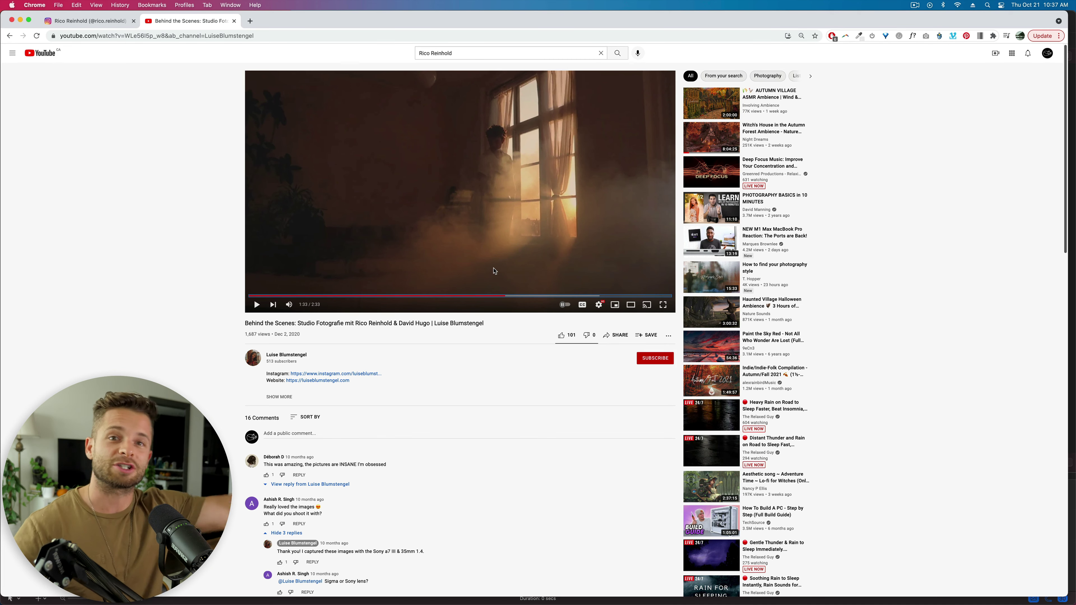
Resume the video, skip forward slightly and pause at 1:45 on the man standing before the windows
left_click(672, 188)
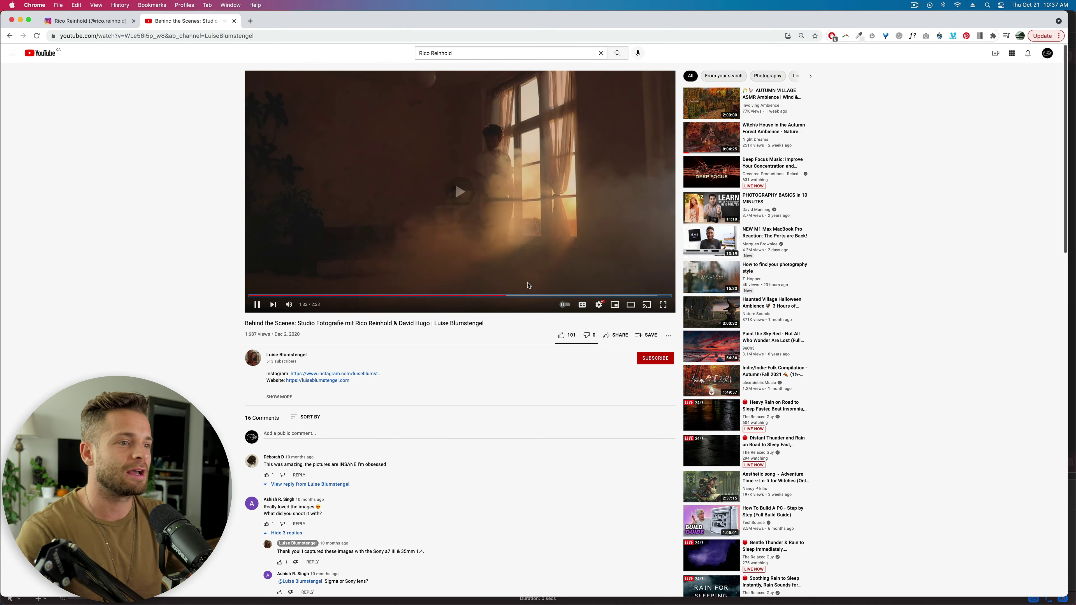
left_click(529, 295)
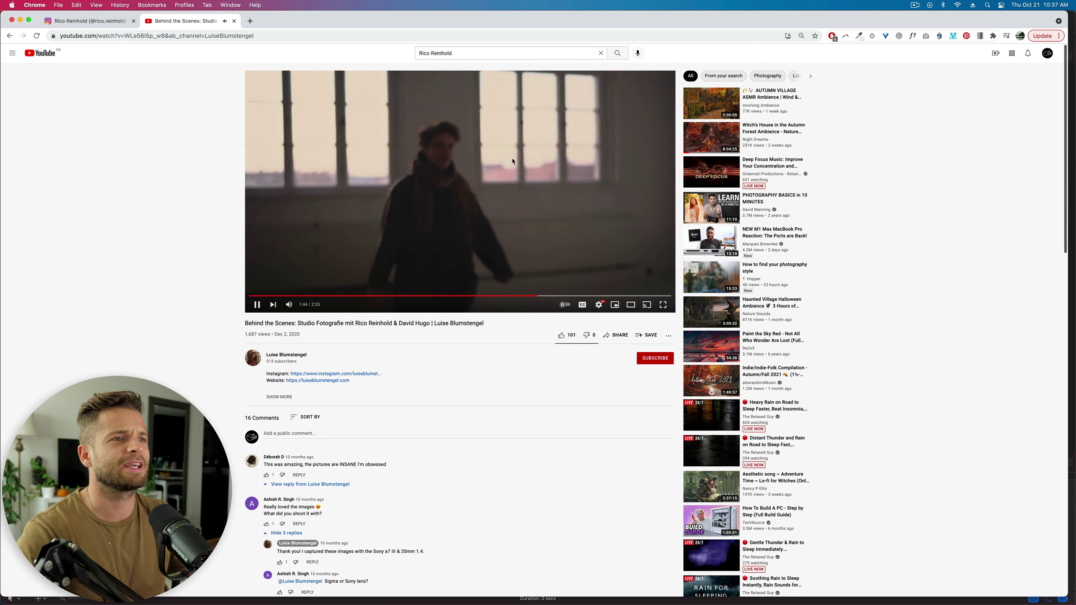
left_click(465, 190)
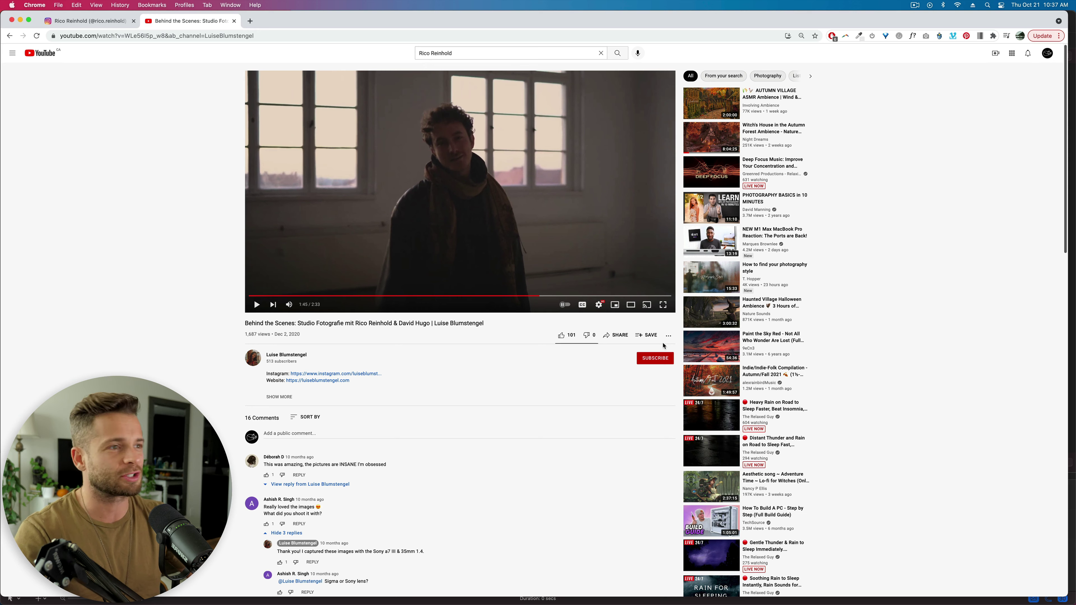
Jump to the finished portraits, examine the man covering his face up close, and advance to the portrait of him lighting a cigarette
left_click(572, 296)
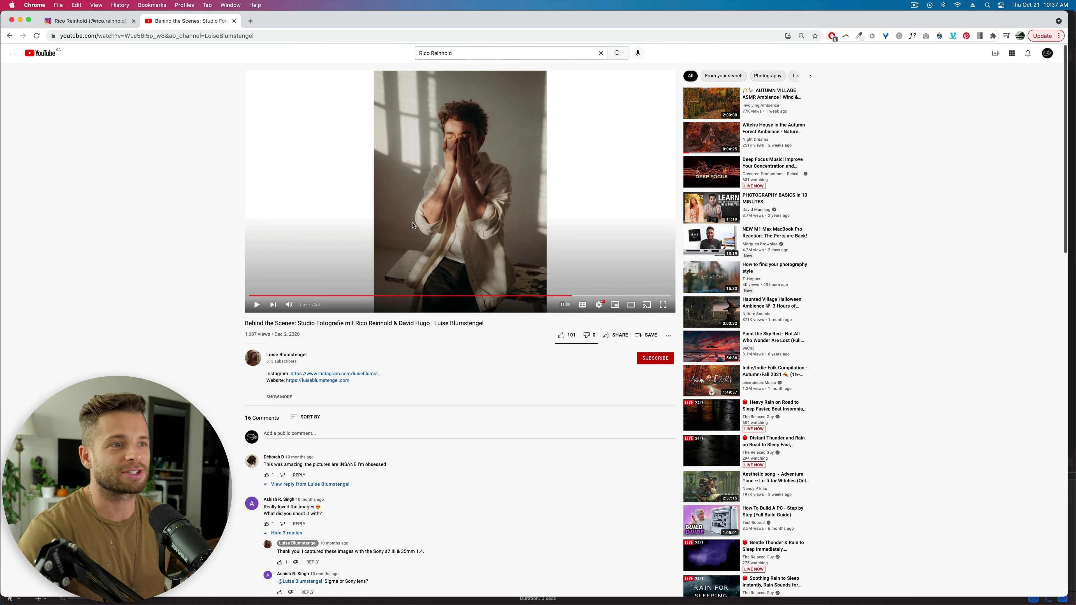
scroll(432, 114, "up", 1)
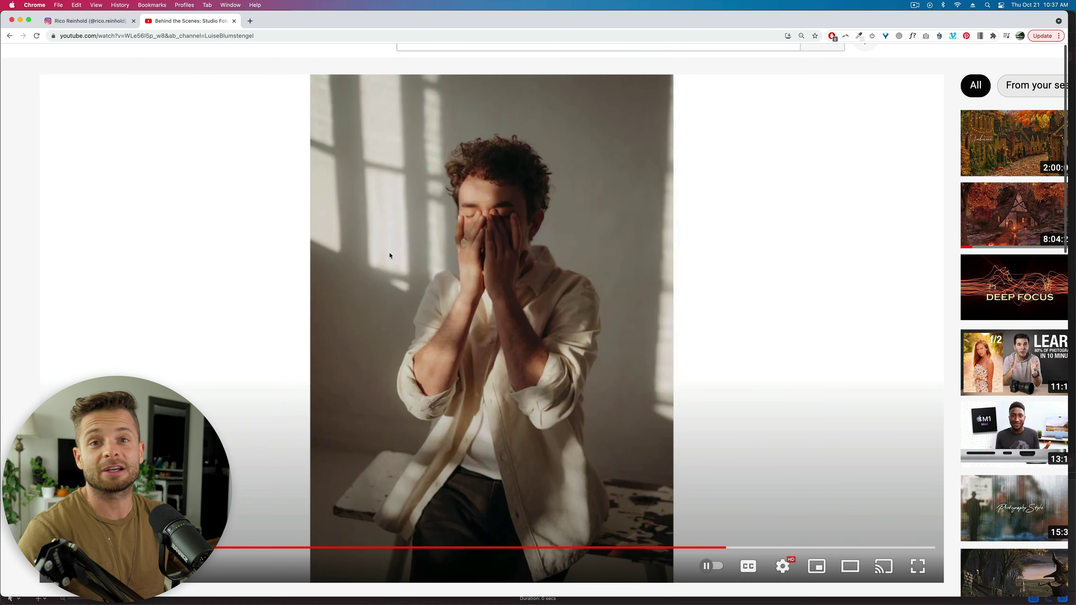
scroll(477, 319, "down", 1)
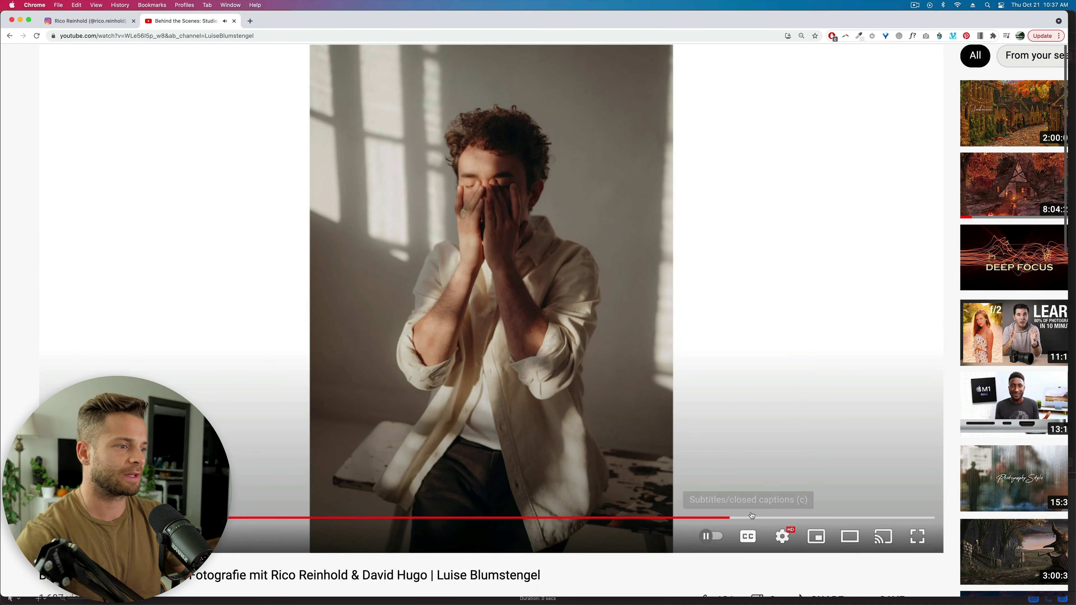
left_click(765, 518)
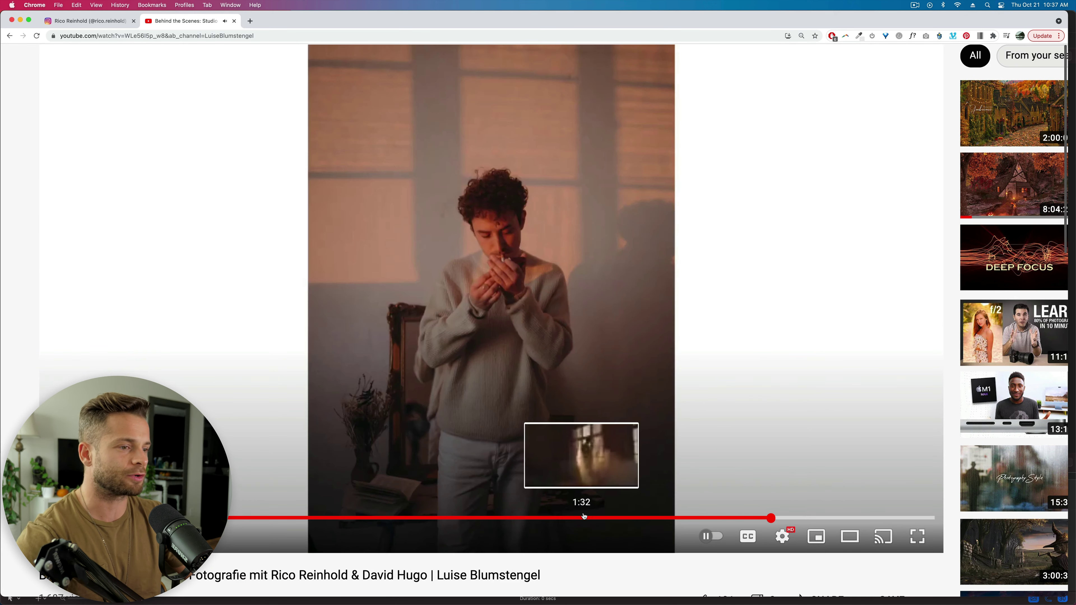
Jump back to the smoke-filled window scene at 1:32, then to about 1:22 and pause on the photographer shooting the seated man
left_click(584, 518)
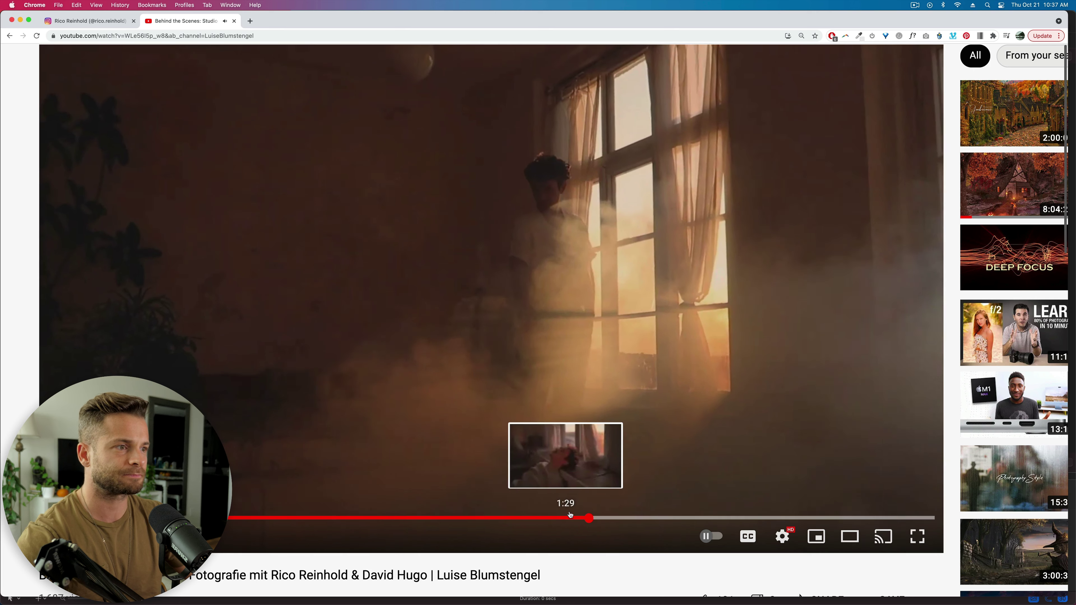
left_click(645, 181)
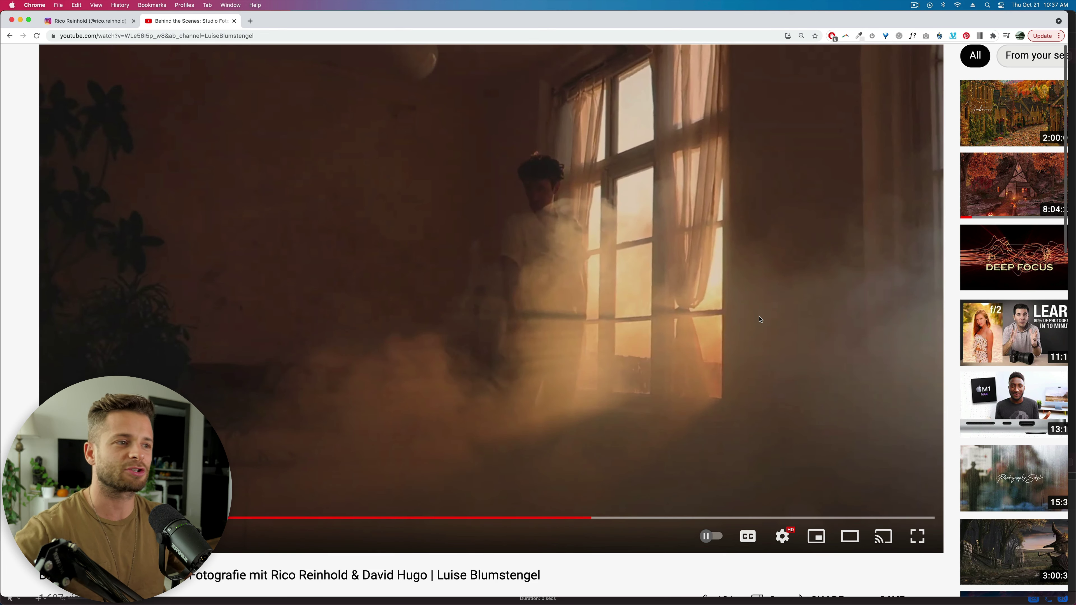
left_click(641, 331)
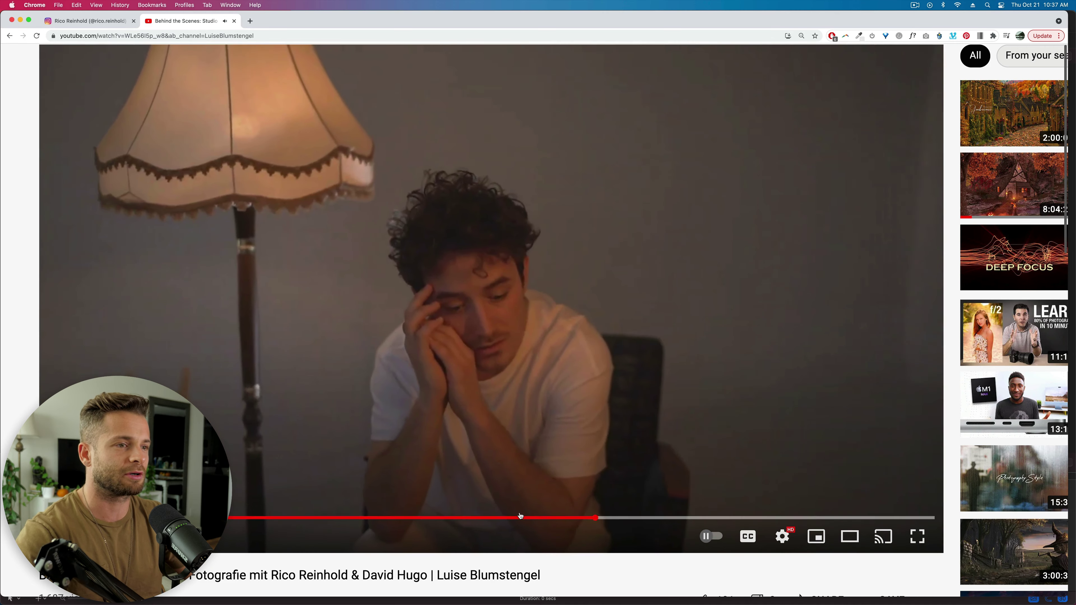
left_click(523, 518)
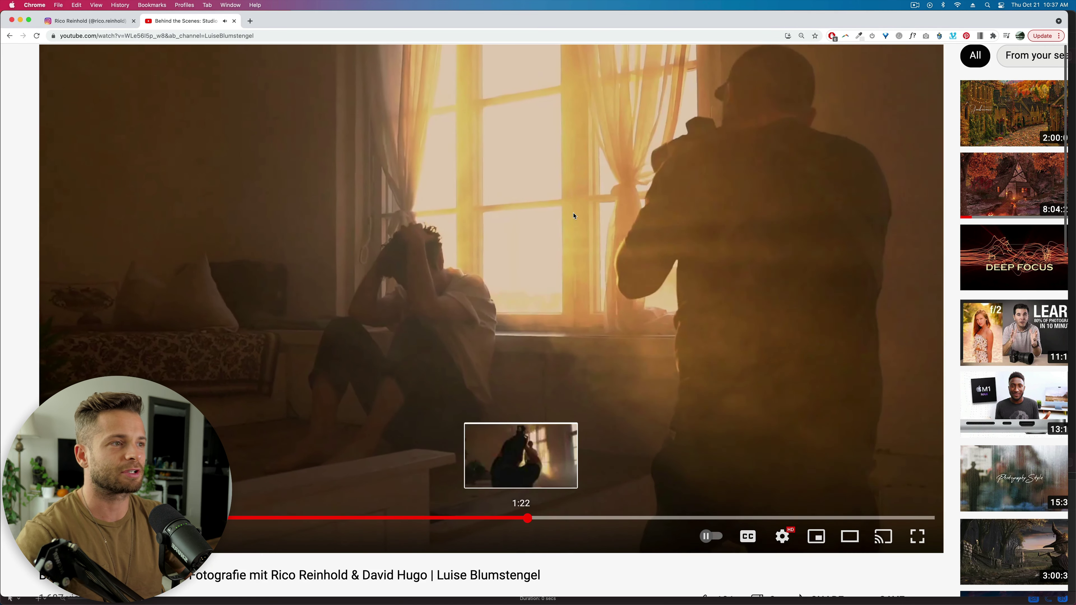
left_click(532, 132)
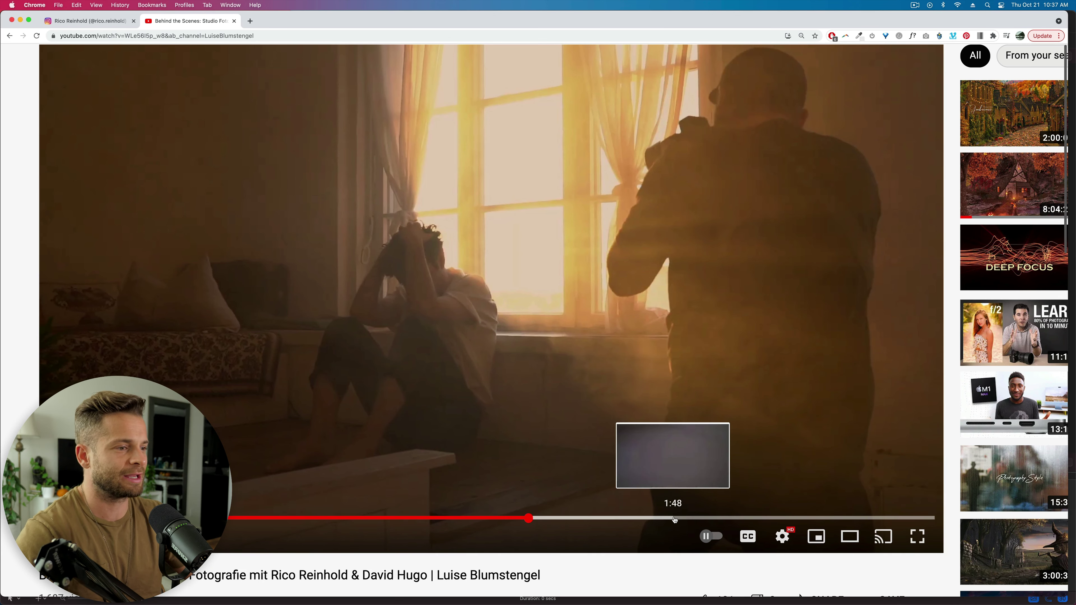
Skip ahead to the finished portraits of the man beside the window and lighting a cigarette, and reset the page zoom
left_click(708, 518)
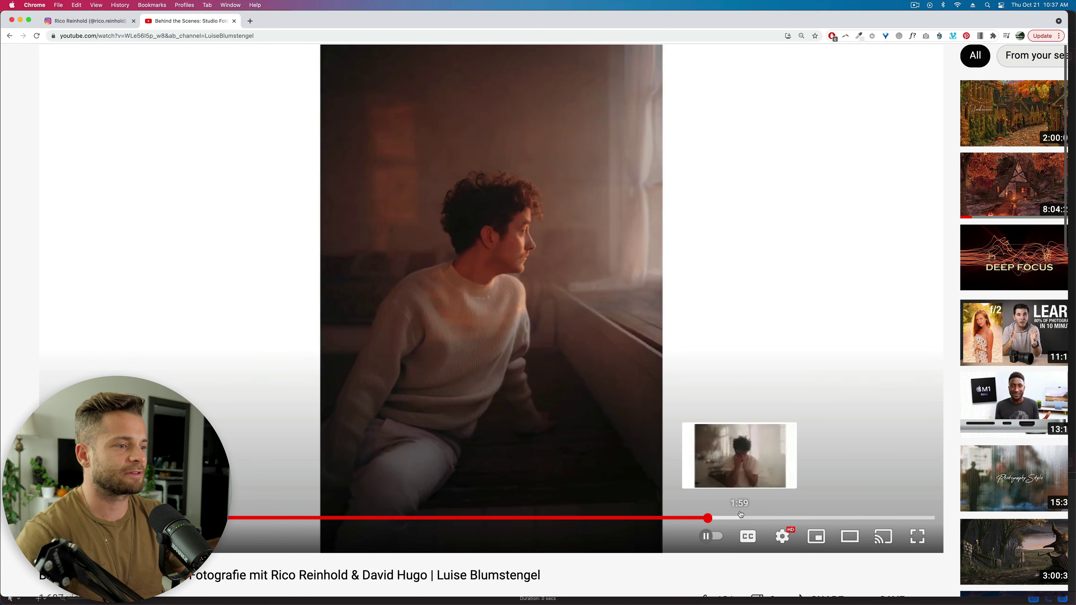
left_click_drag(737, 517, 783, 518)
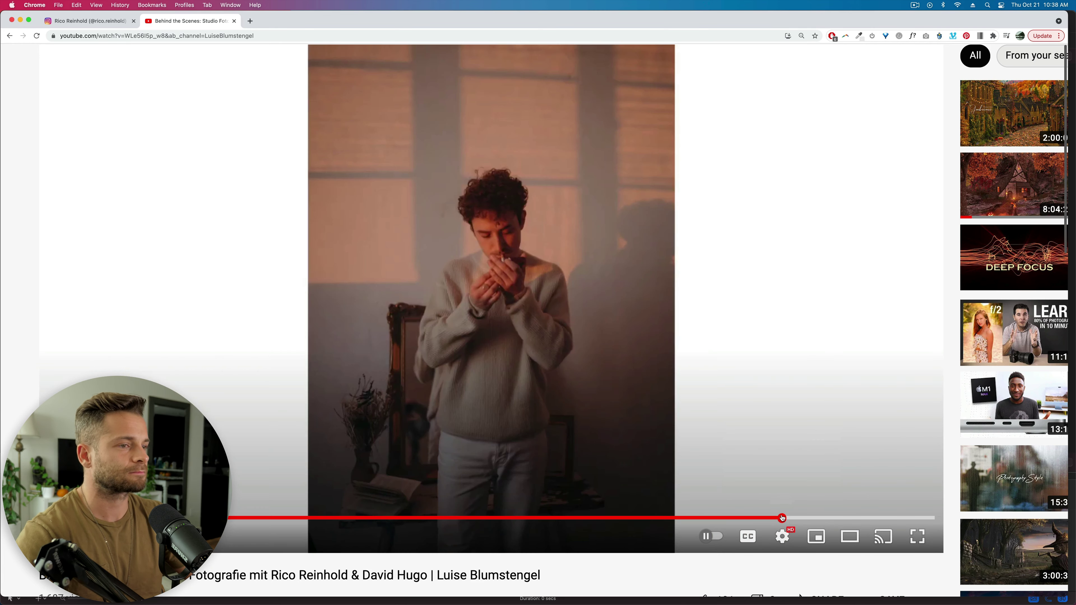
key("super+0")
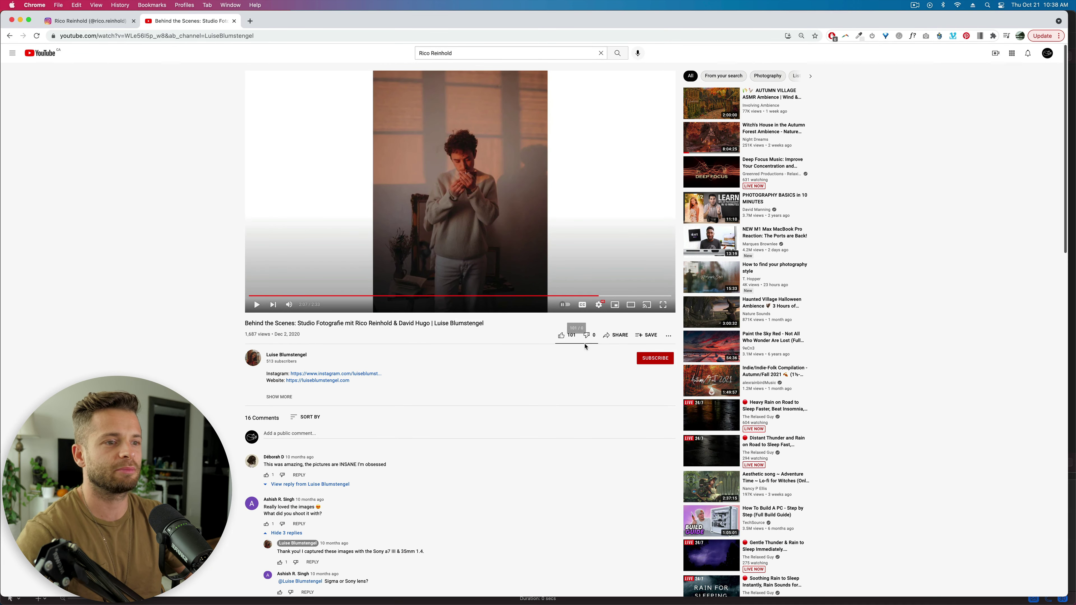
Return to the photographer's Instagram profile and browse the first rows of posts
left_click(89, 21)
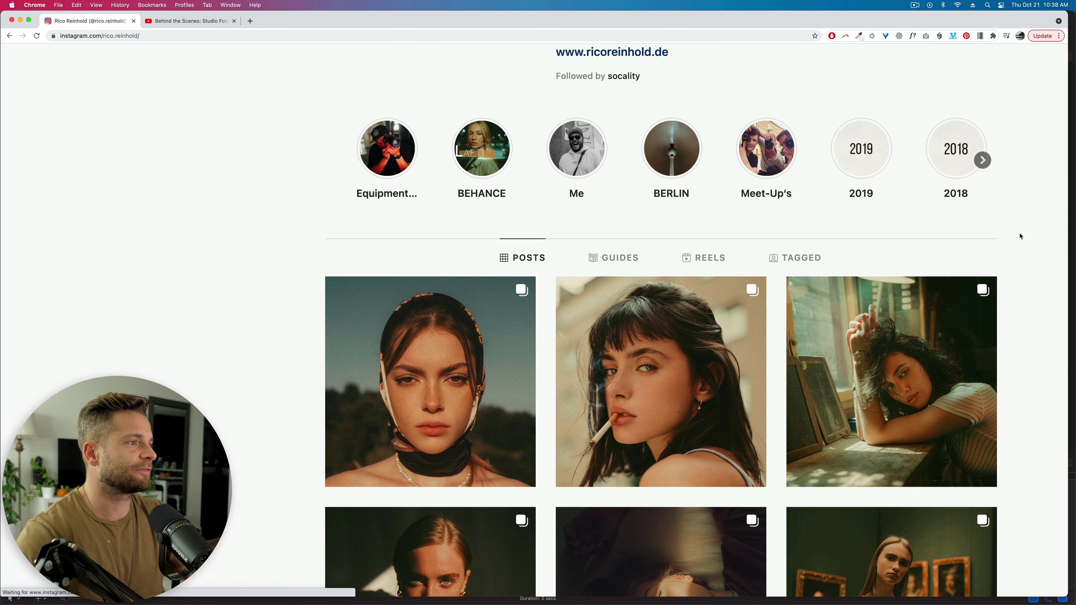
left_click(1010, 237)
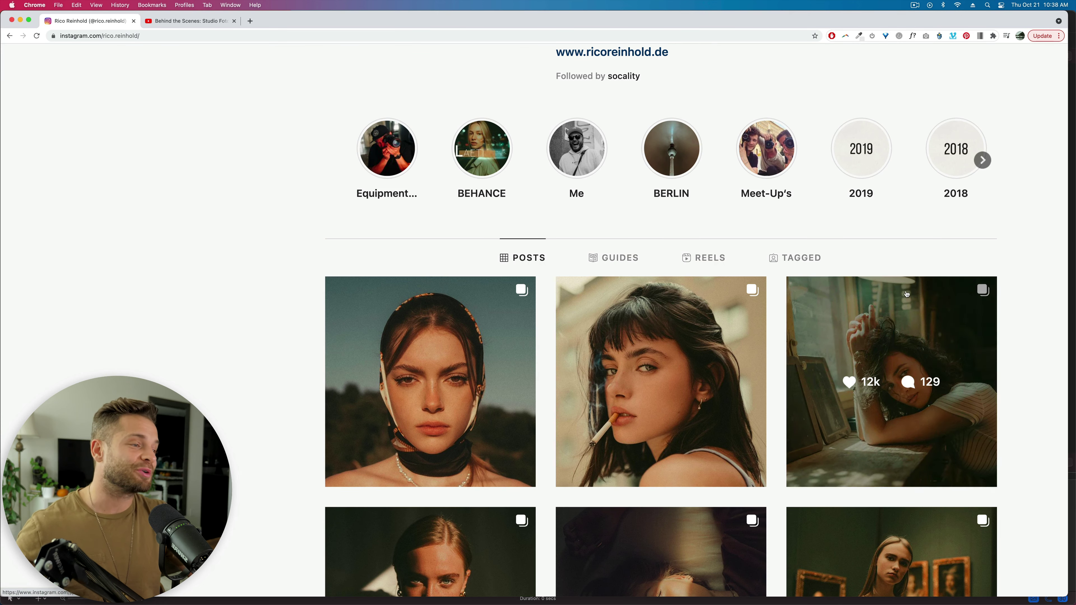
scroll(907, 293, "down", 3)
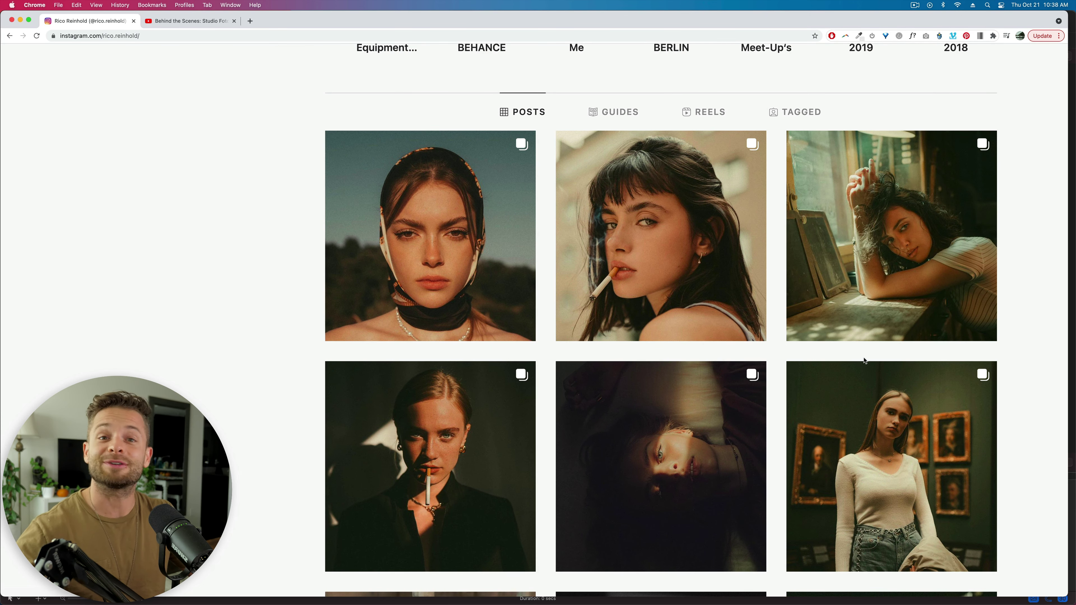
scroll(864, 360, "down", 3)
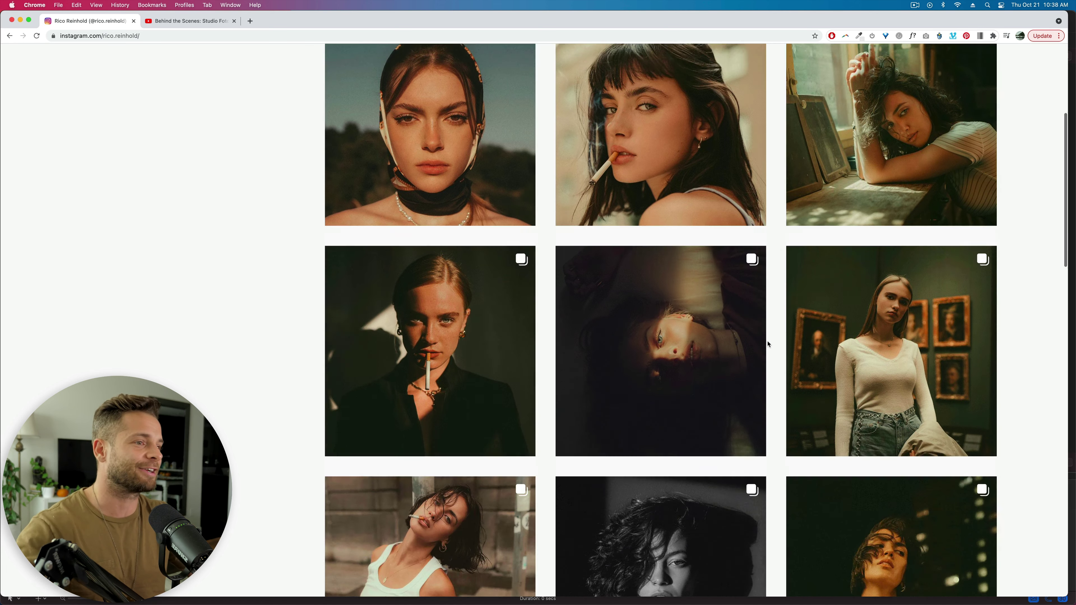
scroll(1038, 255, "down", 1)
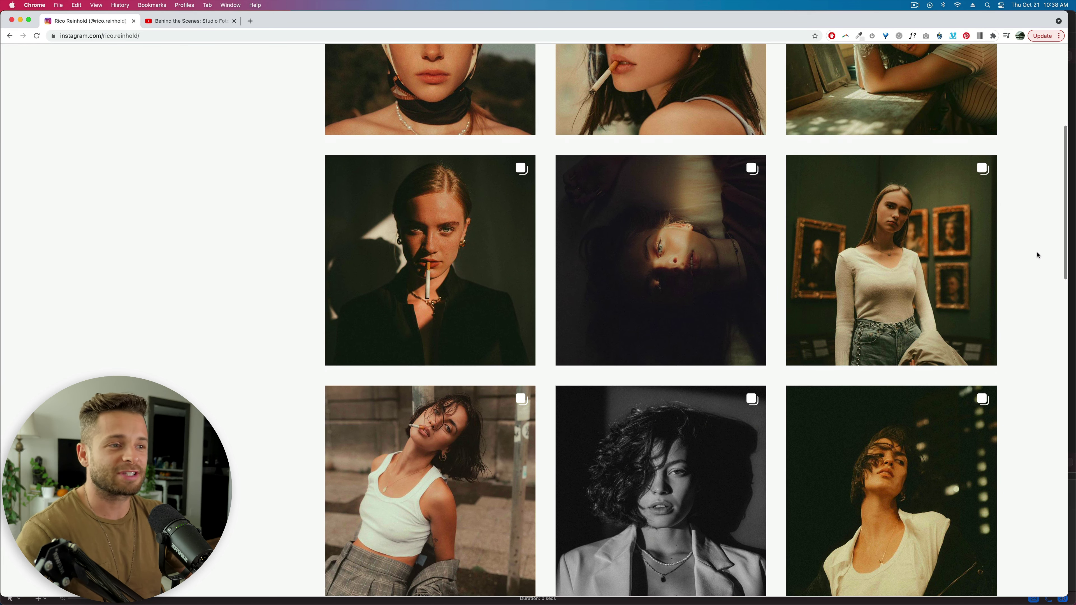
Open the post of the woman in a black blazer with a cigarette and enlarge the portrait to view her face
left_click(491, 308)
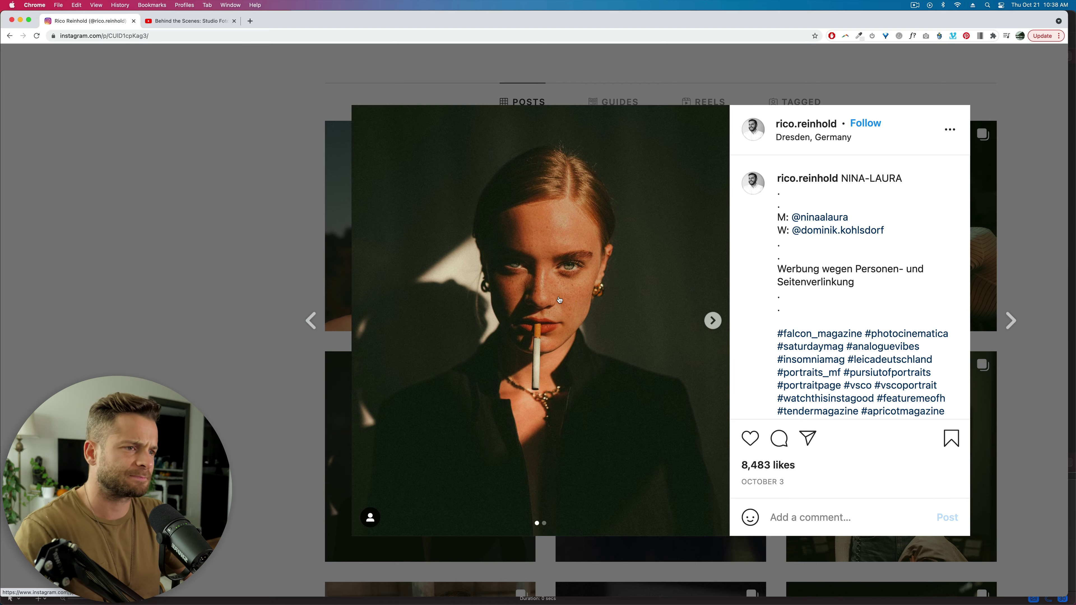
scroll(559, 300, "up", 5)
scroll(560, 300, "down", 4)
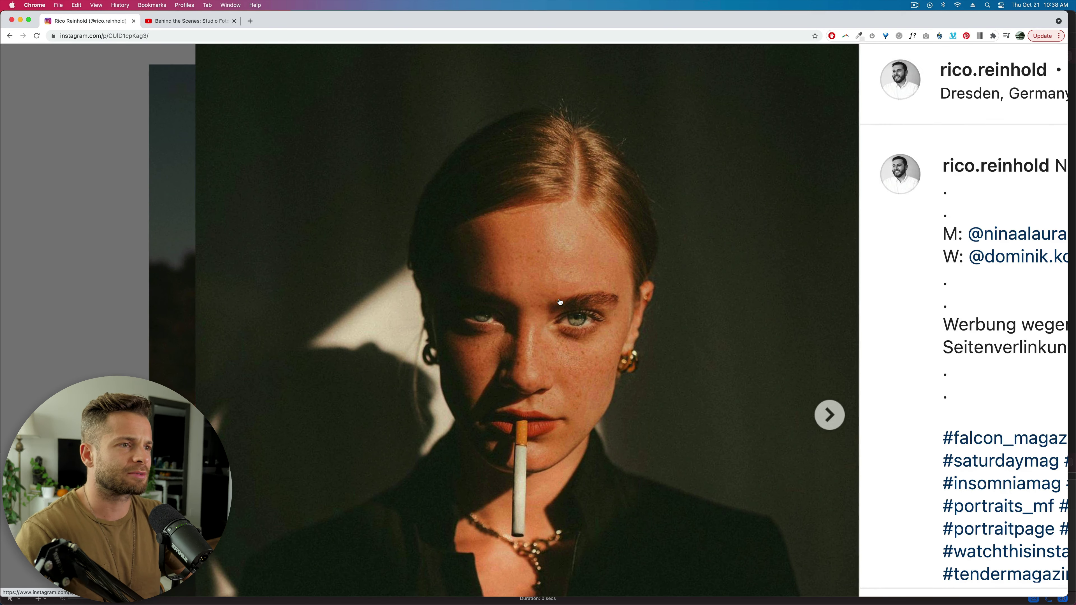
scroll(597, 437, "up", 4)
scroll(518, 394, "down", 1)
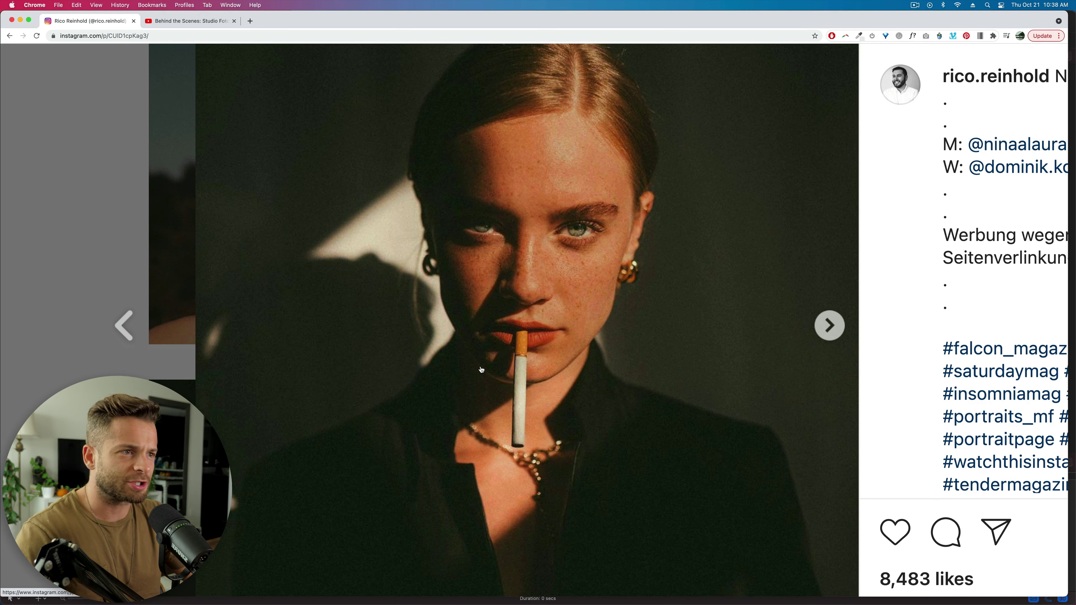
Examine the hard light, wall shadow and dark blazer tones of this portrait, both up close and as a whole, and close the post
scroll(500, 396, "down", 1)
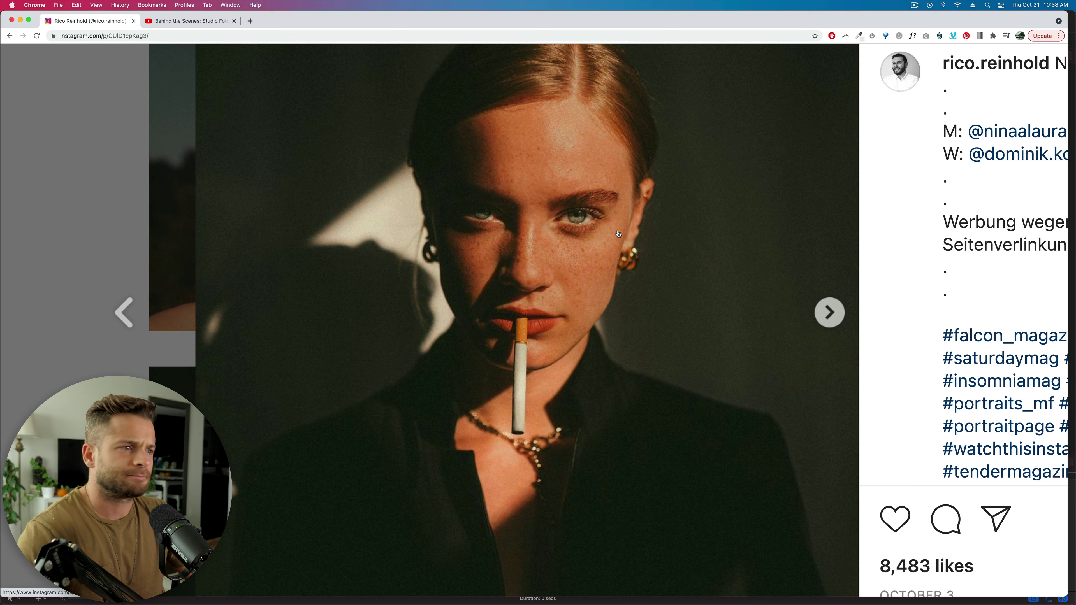
scroll(618, 234, "down", 1)
scroll(618, 234, "down", 3)
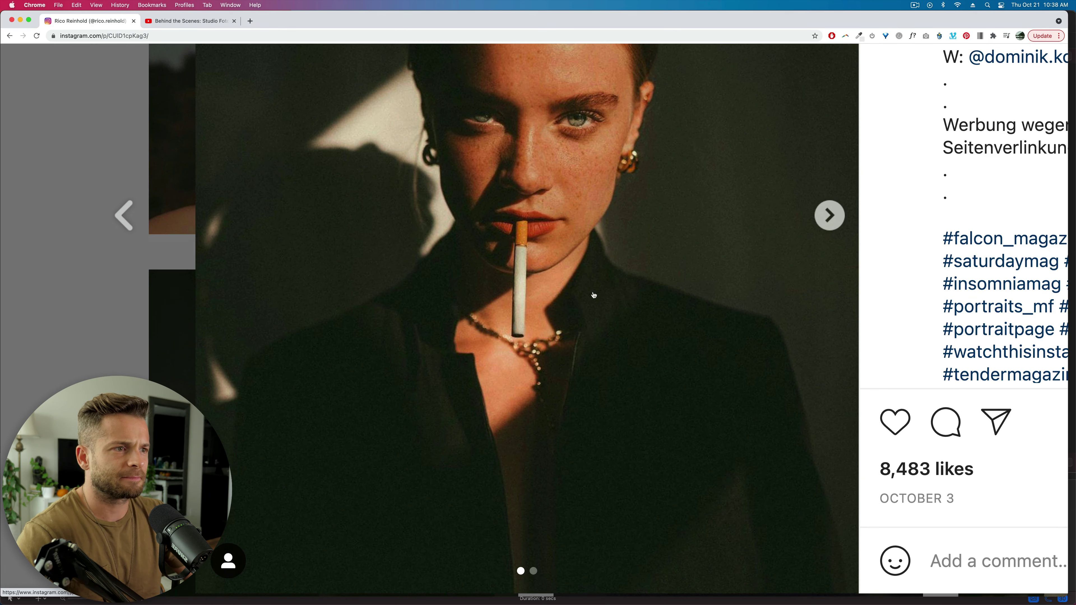
scroll(383, 194, "up", 3)
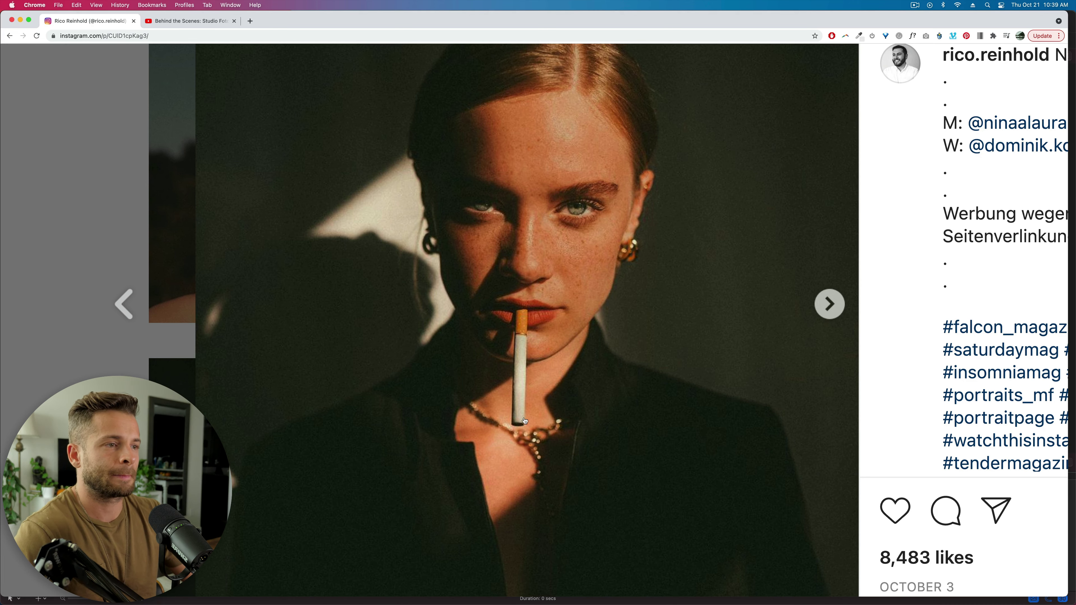
scroll(498, 445, "down", 7)
scroll(498, 444, "down", 5)
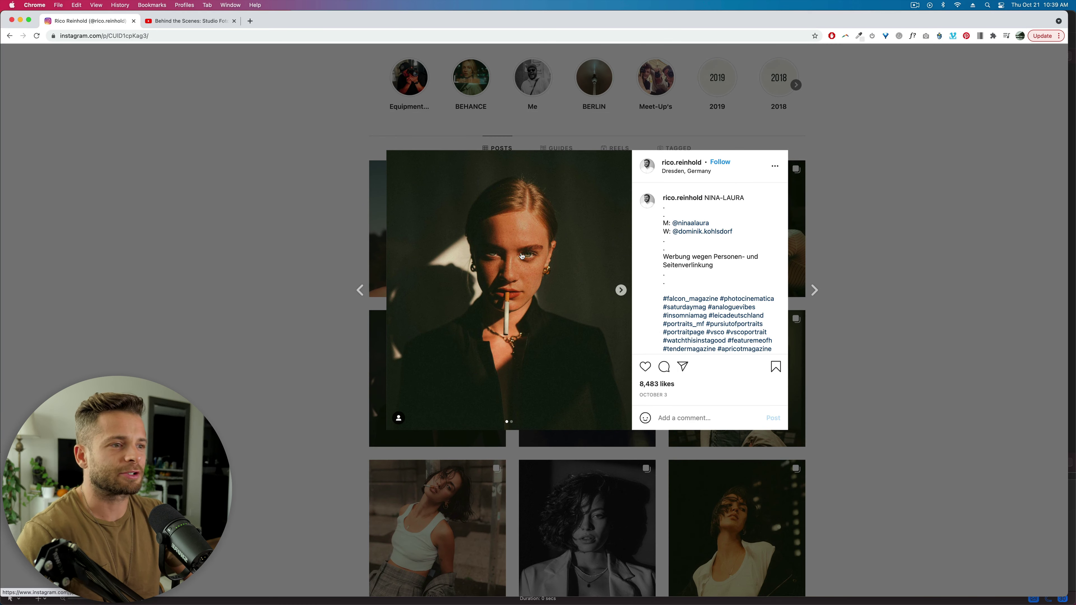
scroll(511, 218, "up", 5)
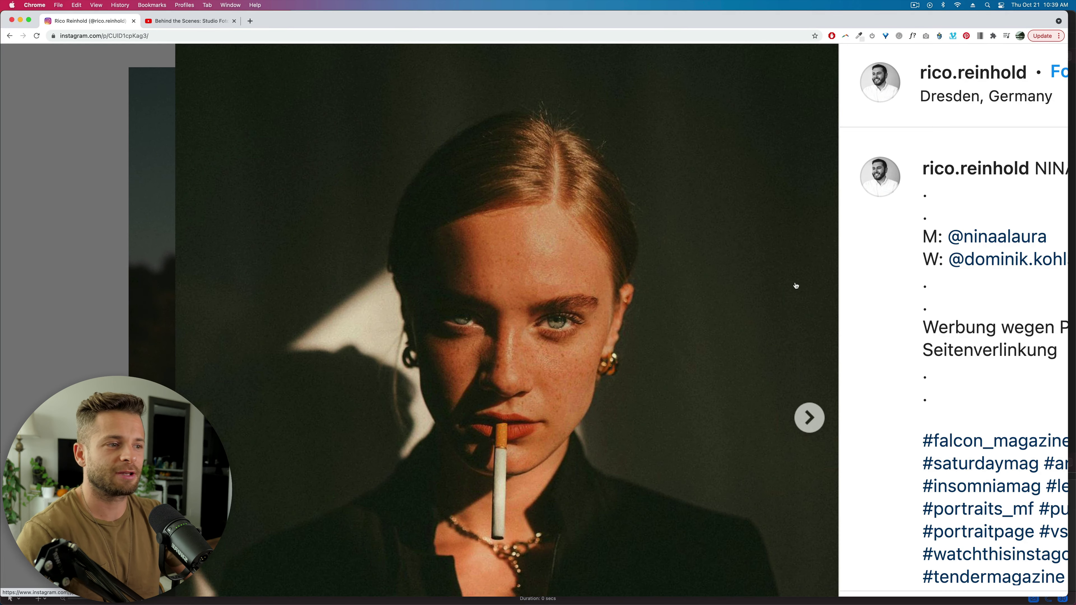
scroll(795, 283, "down", 5)
left_click(808, 284)
Open the post of the woman lighting a cigarette before the DeLorean, examine its red and green colours up close, and close it
scroll(808, 283, "down", 5)
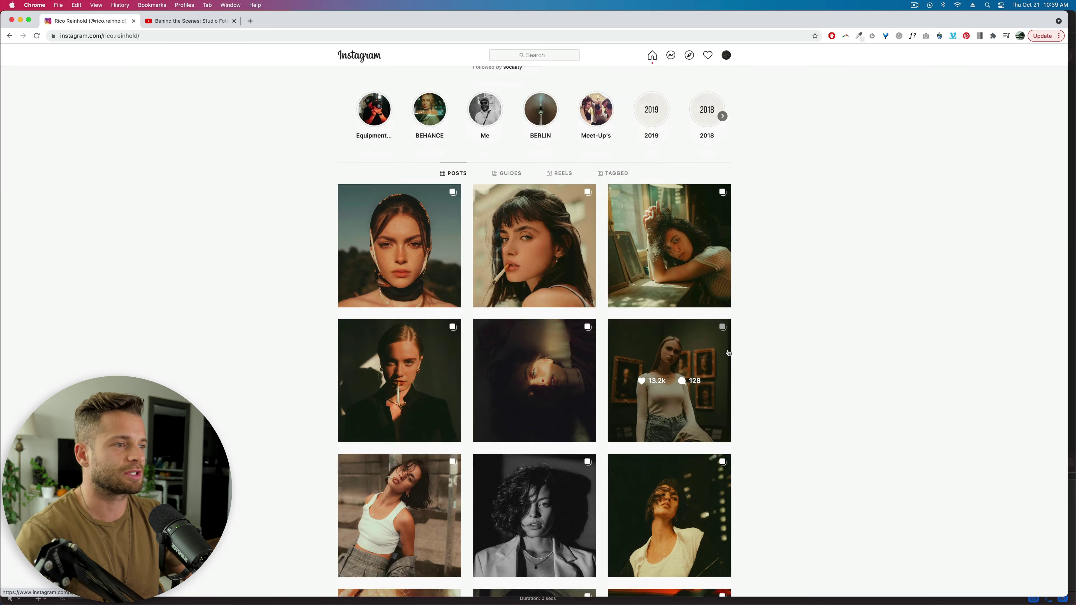
scroll(752, 239, "down", 5)
scroll(752, 239, "down", 2)
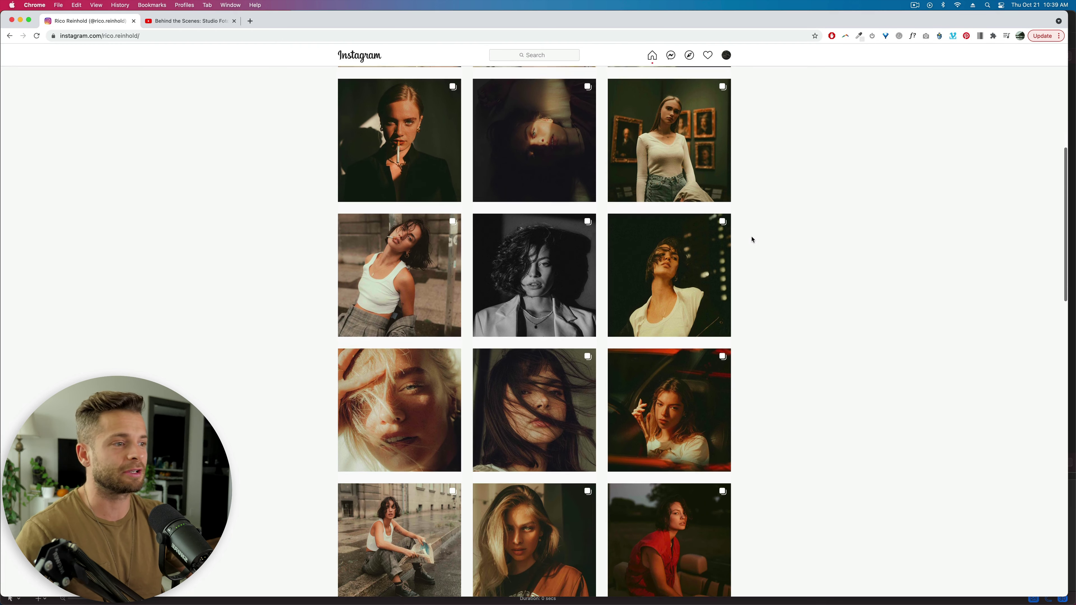
scroll(752, 239, "down", 4)
scroll(799, 280, "down", 10)
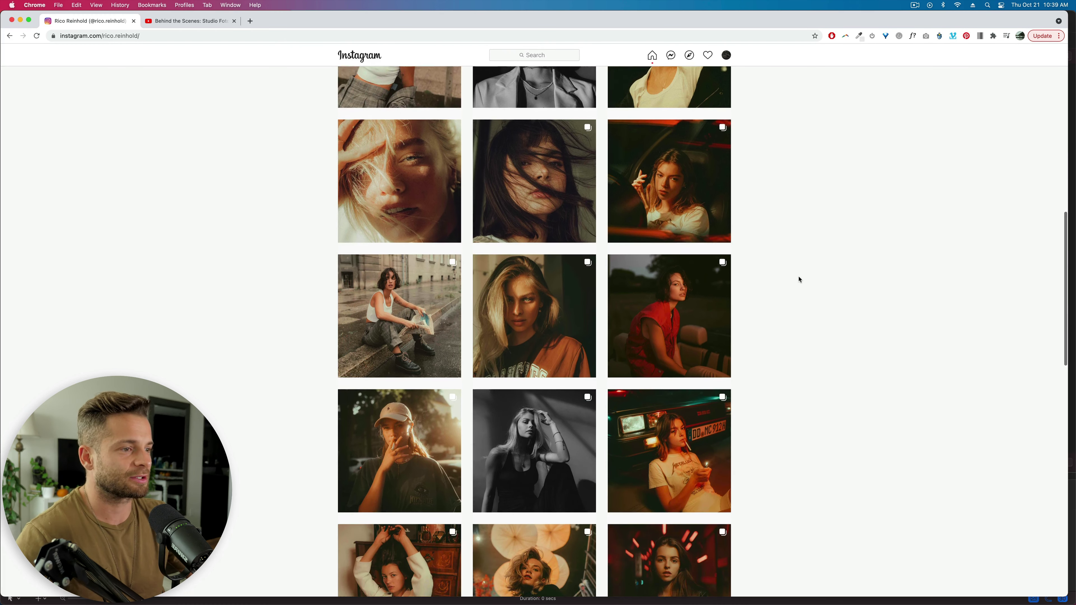
left_click(695, 309)
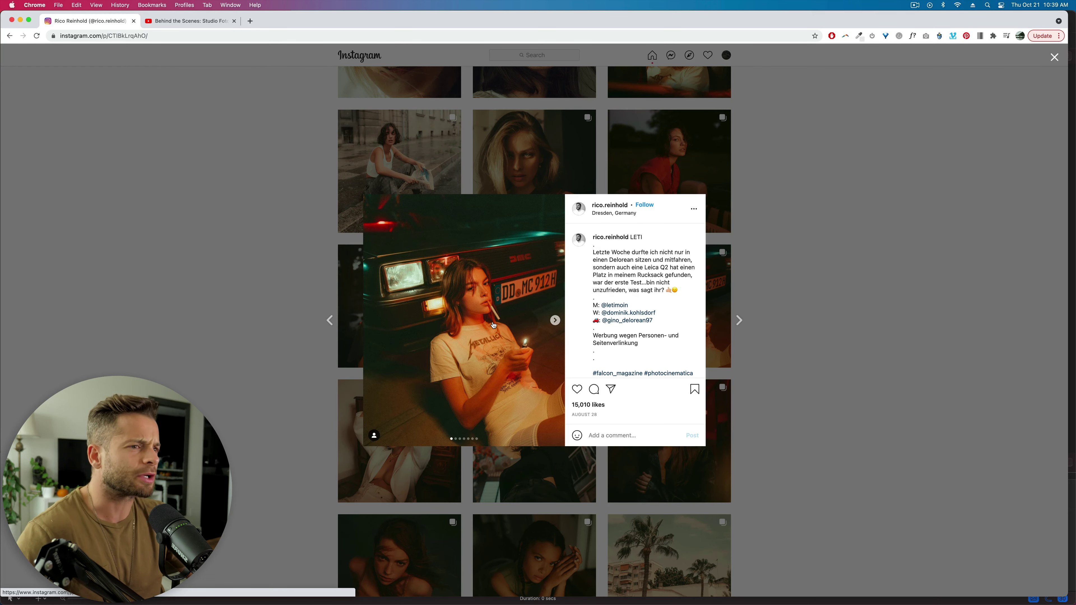
scroll(553, 320, "up", 5)
scroll(494, 325, "down", 5)
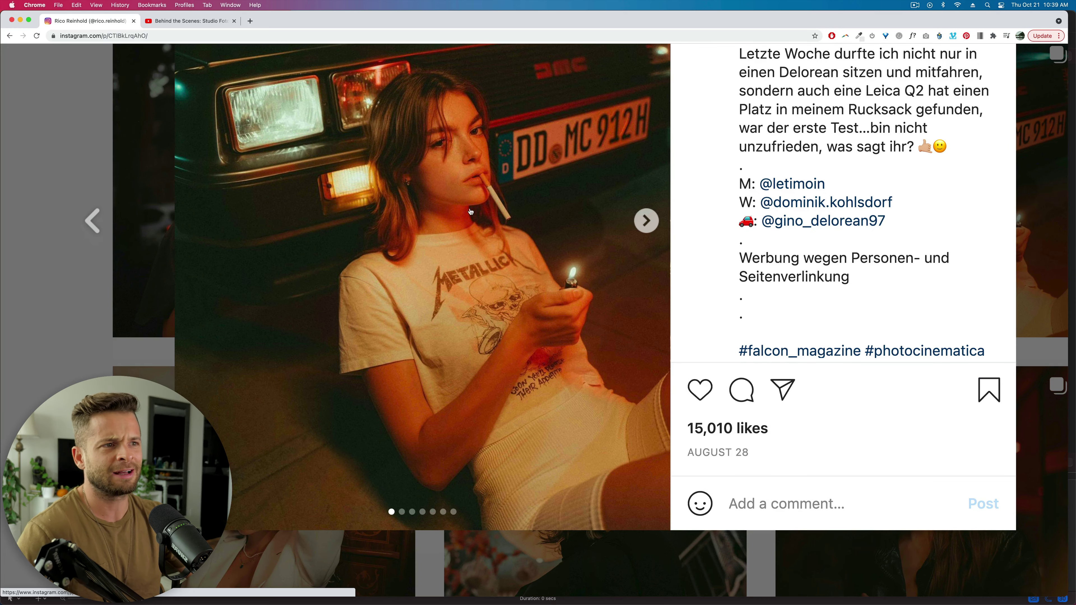
scroll(469, 212, "up", 4)
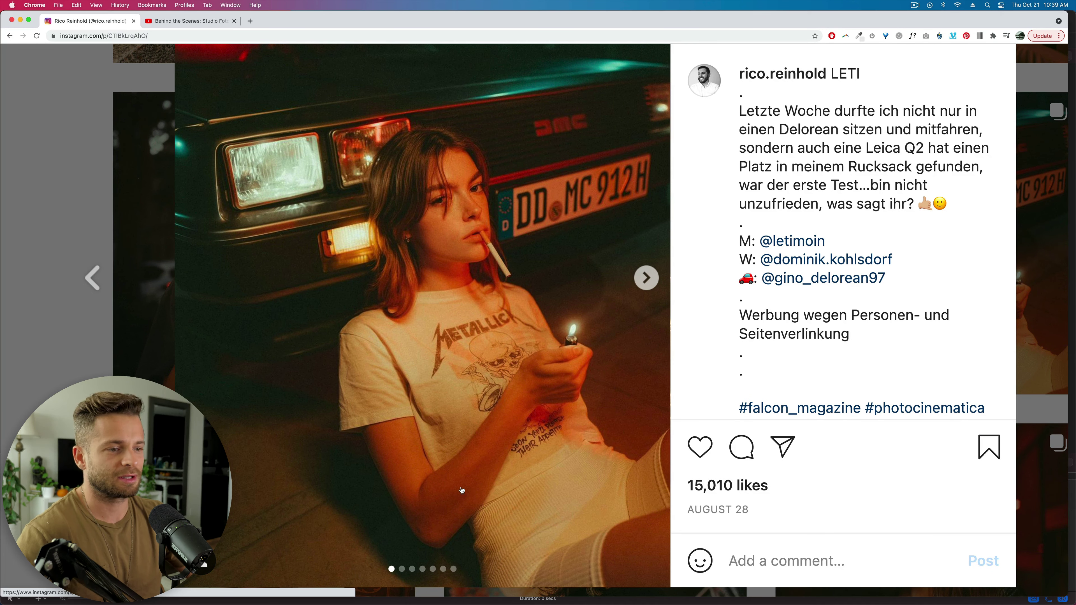
scroll(522, 470, "down", 5)
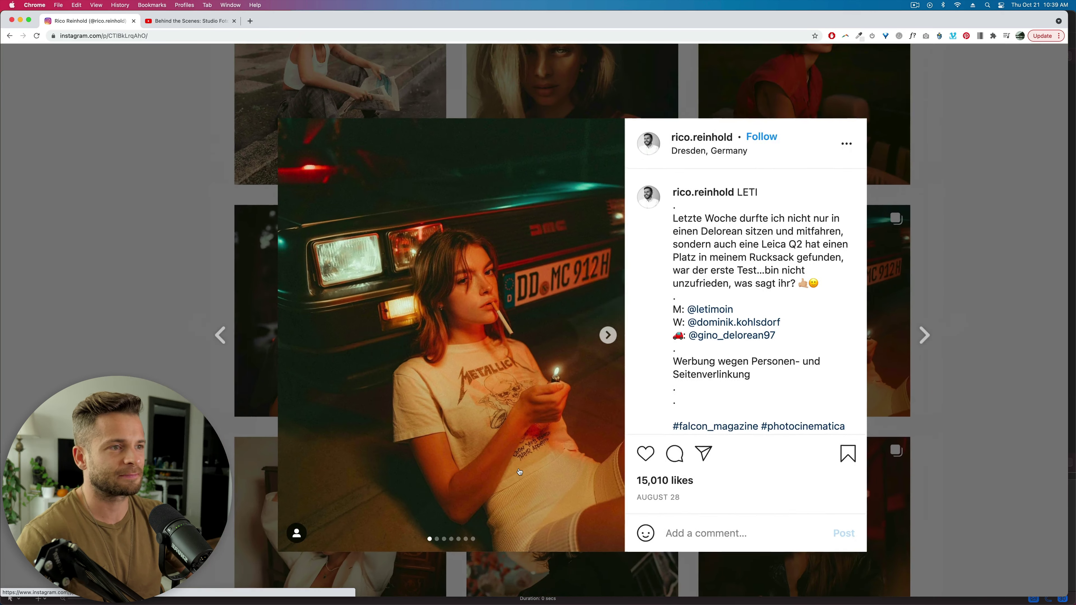
scroll(522, 57, "up", 4)
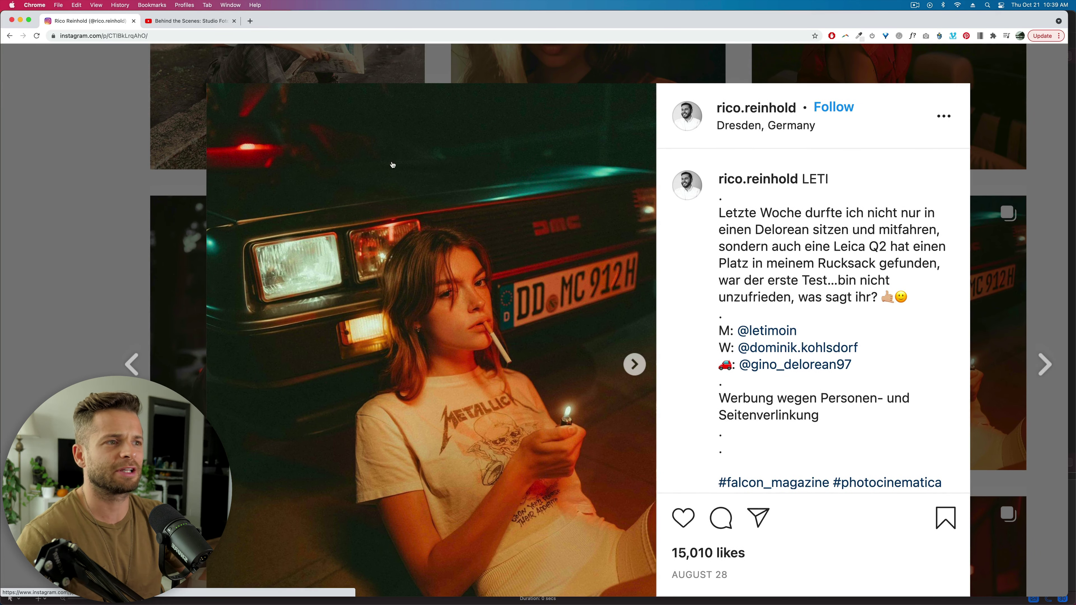
key("Escape")
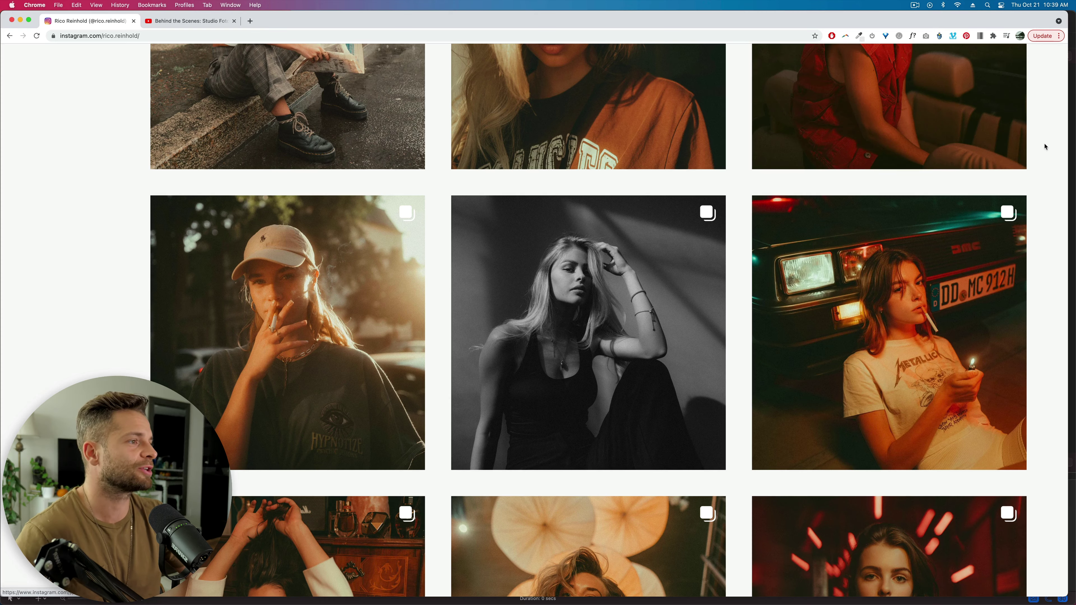
Browse further down the profile, view the post of the woman lit through window blinds, and close it to return to the grid
scroll(855, 322, "down", 6)
scroll(855, 322, "down", 3)
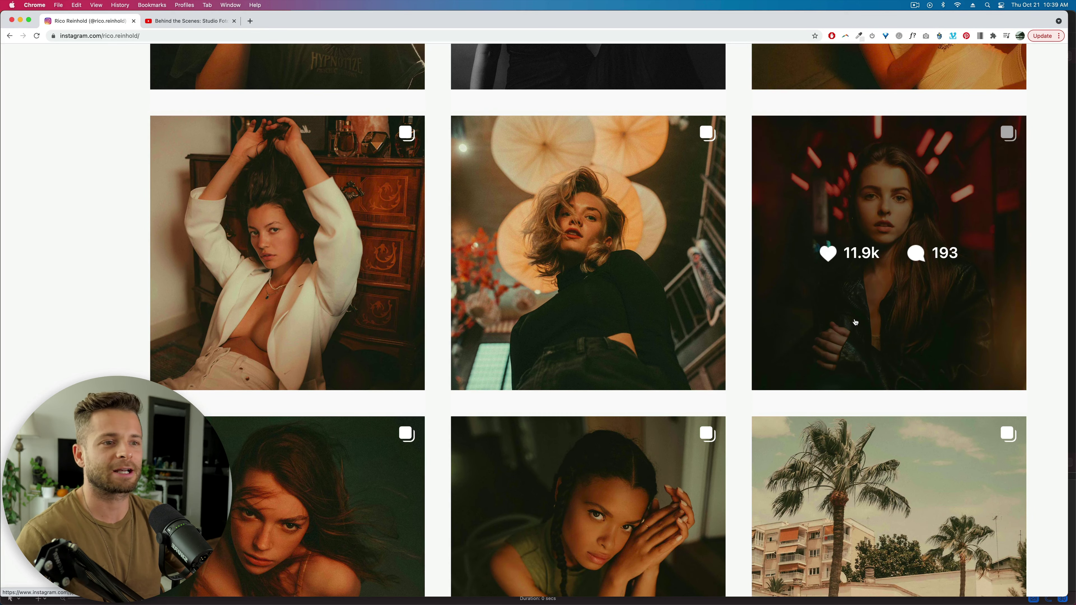
scroll(855, 322, "down", 10)
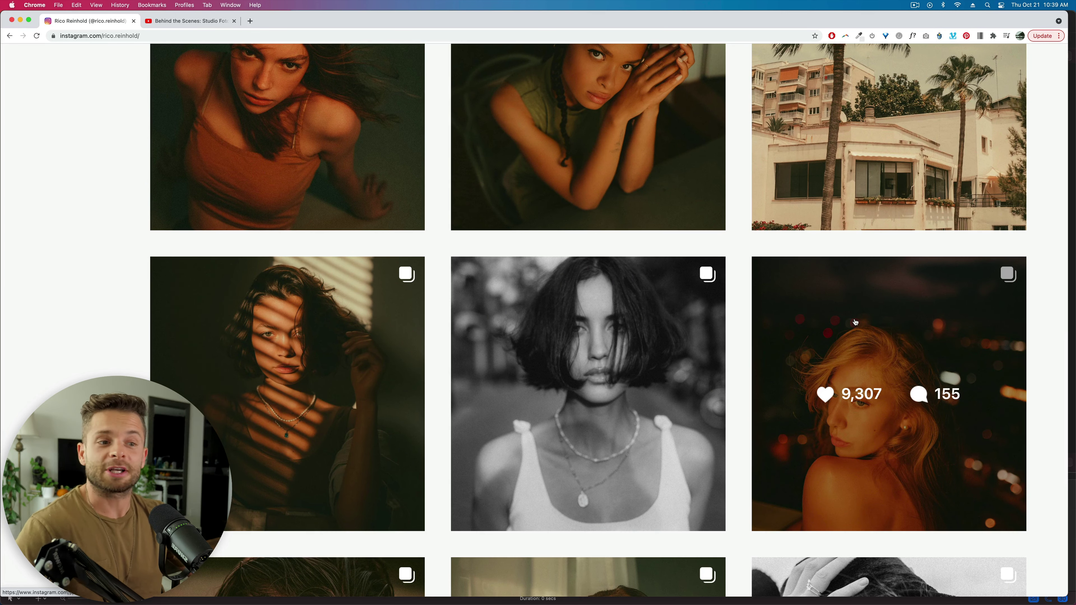
scroll(663, 369, "down", 3)
left_click(353, 335)
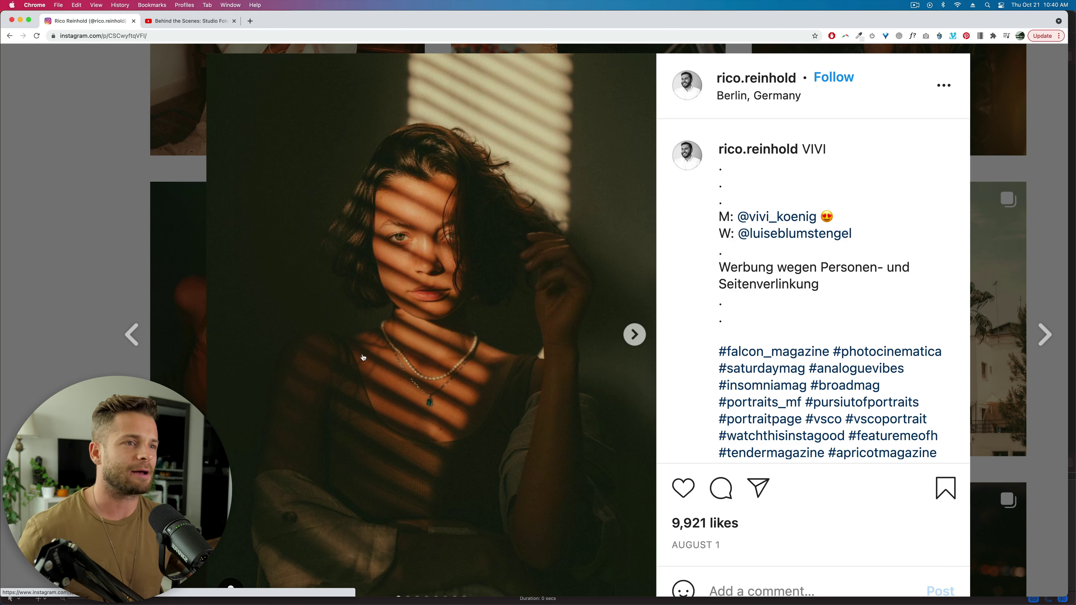
scroll(434, 361, "down", 5)
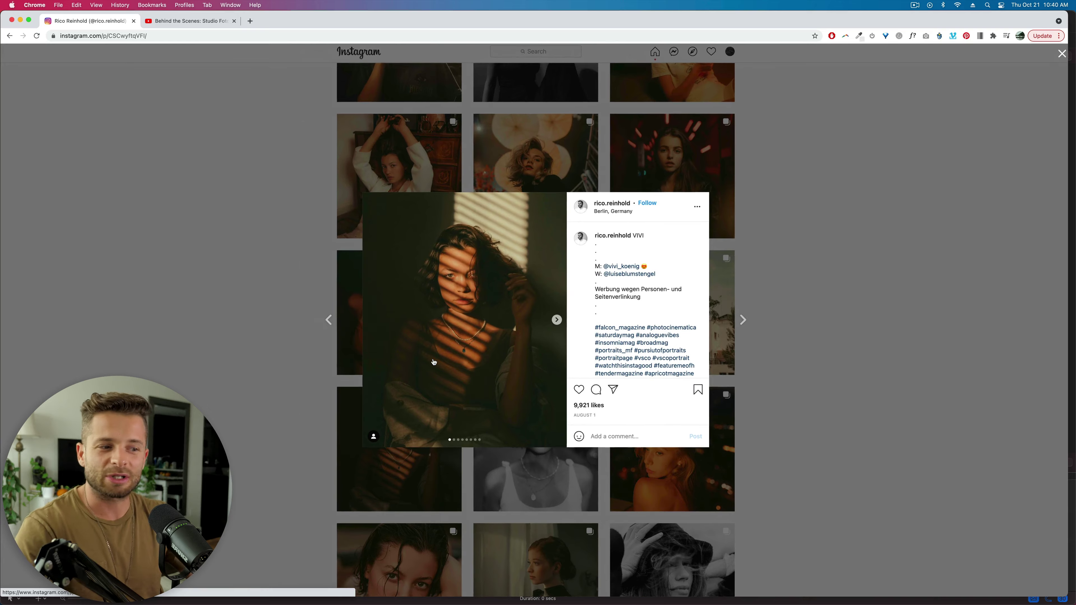
left_click(847, 327)
scroll(847, 327, "down", 3)
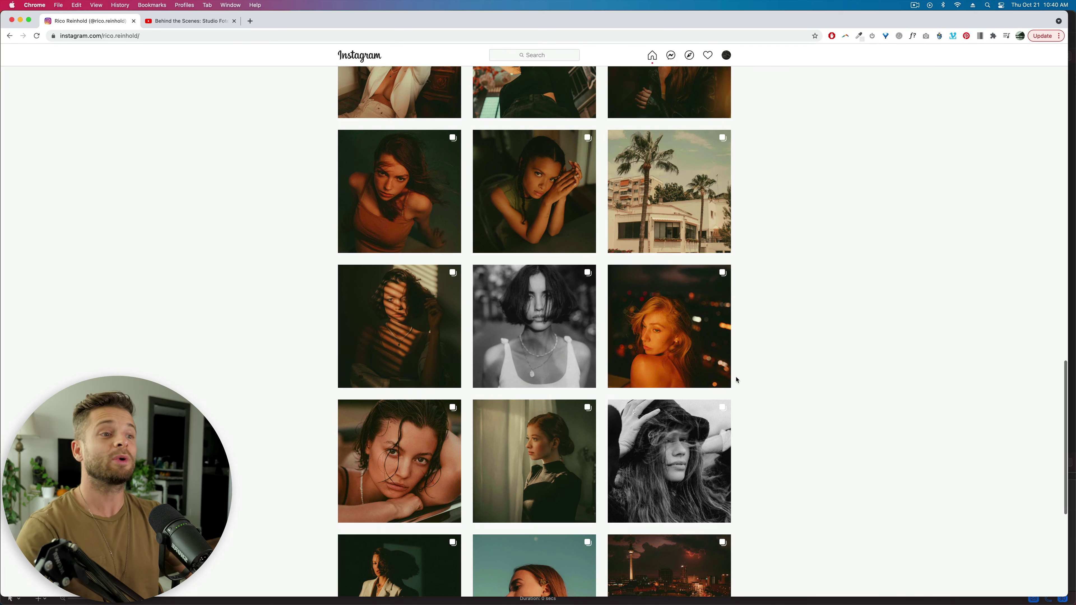
Open the post of the woman lit through window blinds and examine the striped light in its first portrait
left_click(387, 369)
scroll(521, 274, "up", 5)
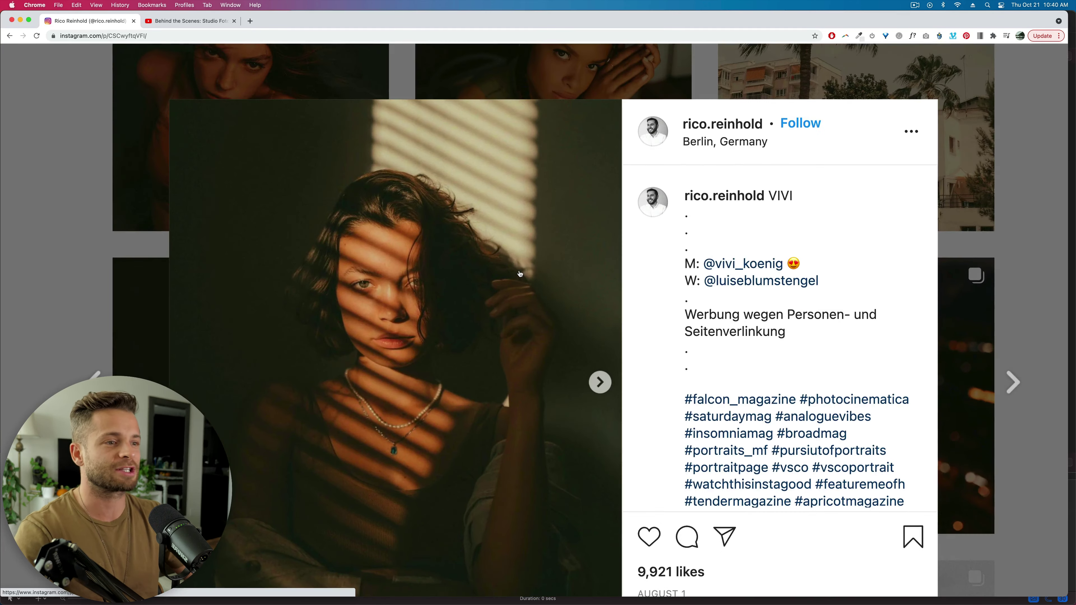
scroll(520, 274, "left", 3)
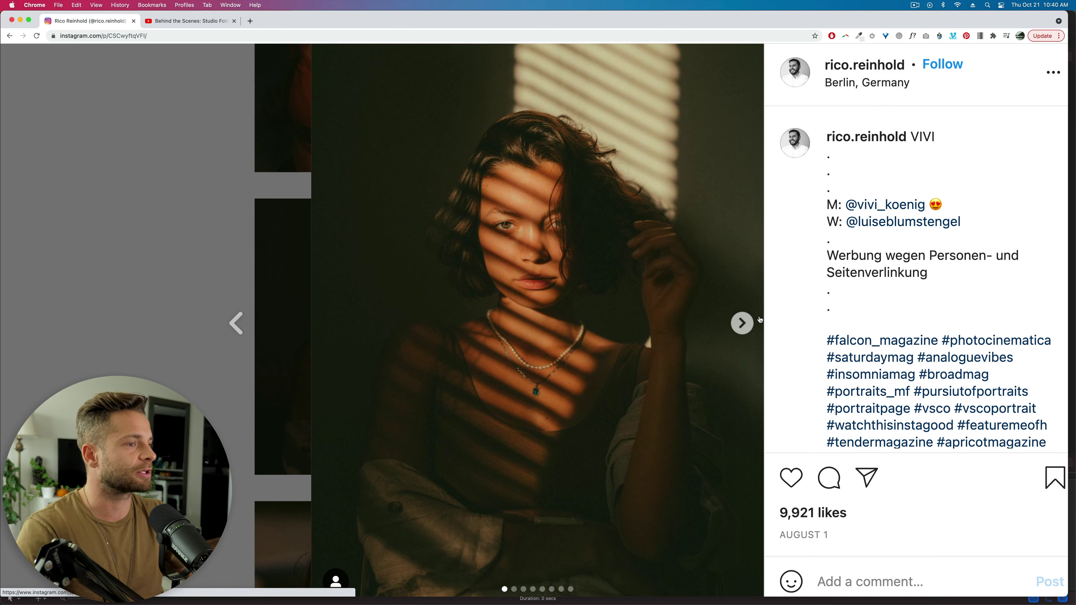
Go through the remaining photos of this post up to the film-strip collage, and close the post
left_click(747, 323)
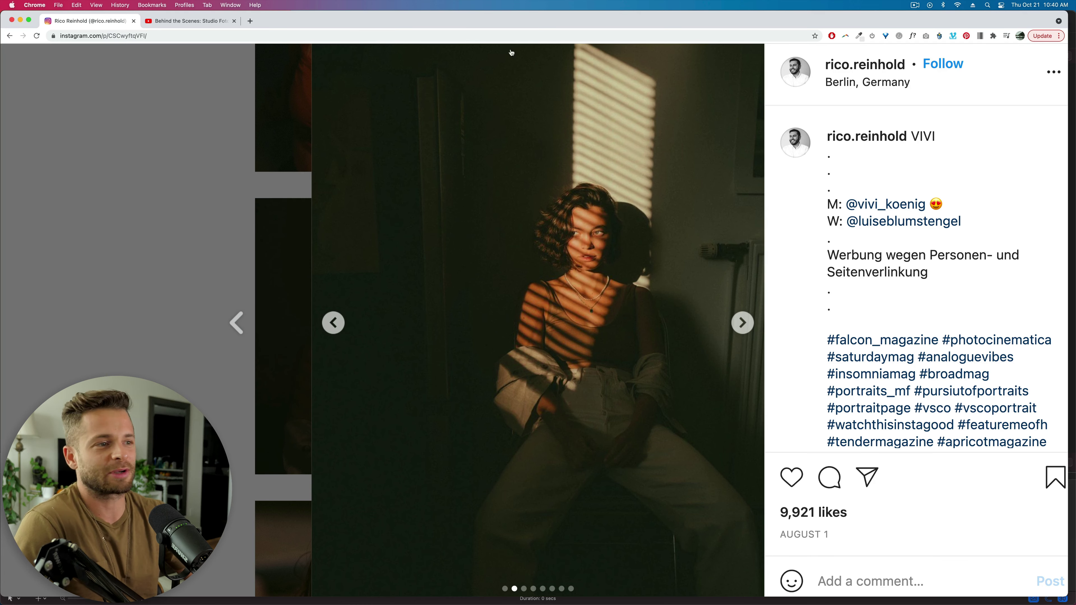
left_click(747, 321)
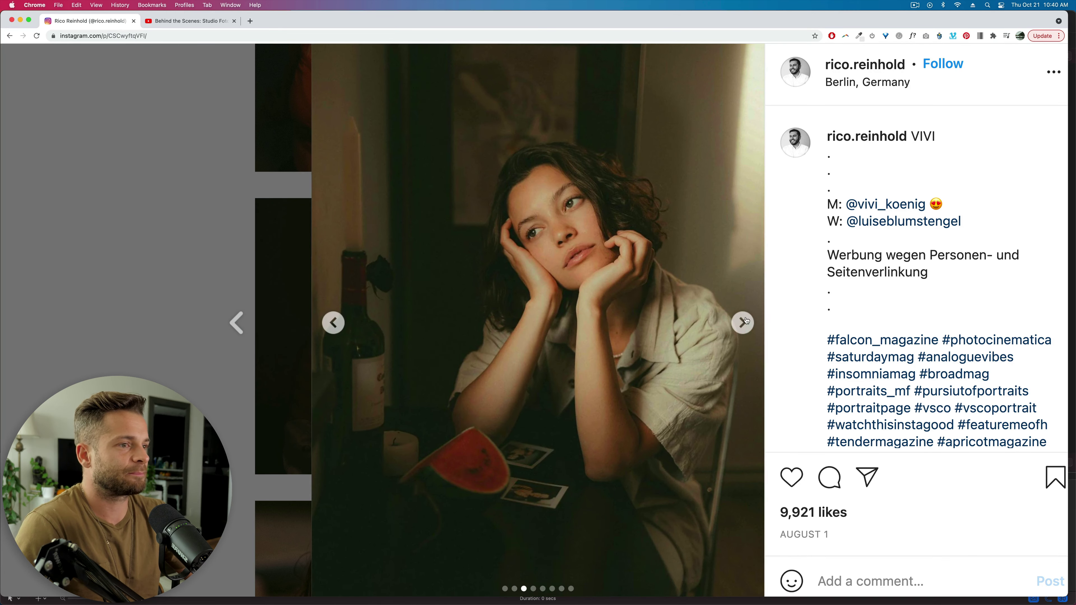
left_click(746, 321)
left_click(747, 321)
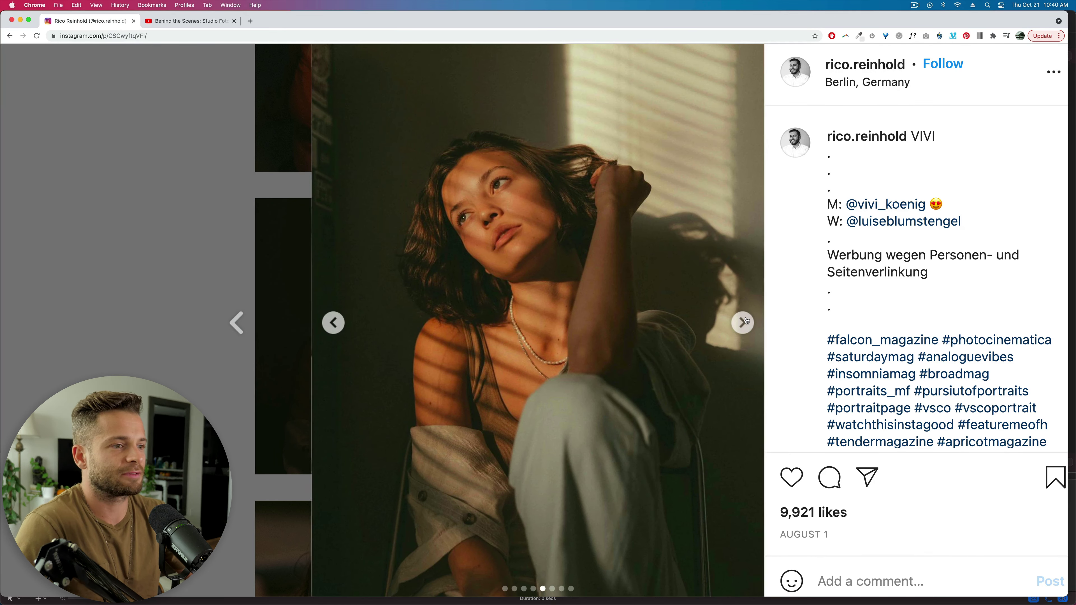
left_click(747, 321)
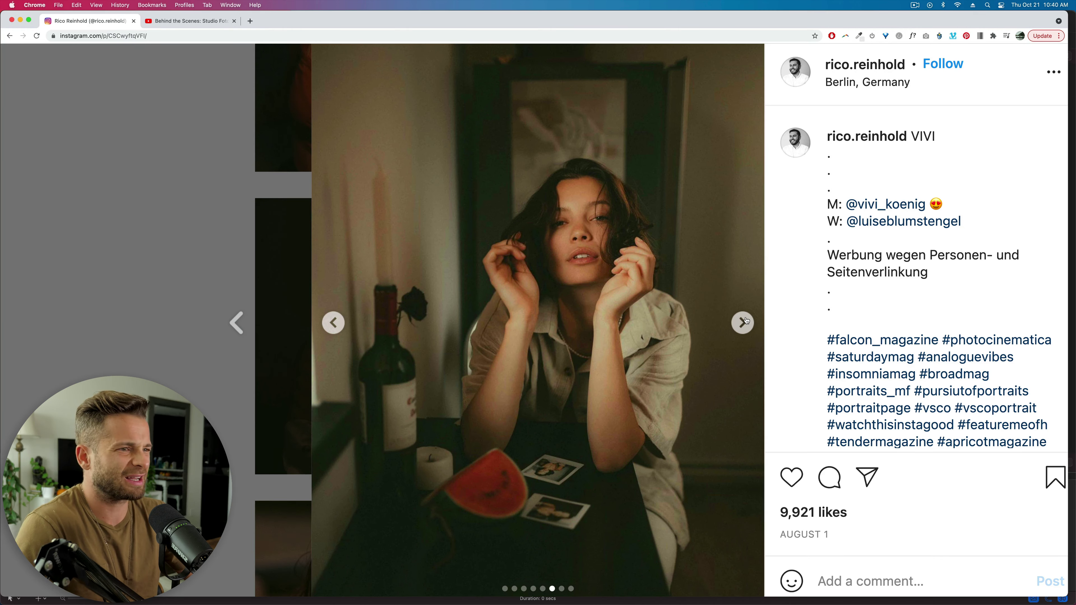
left_click(747, 321)
left_click(747, 320)
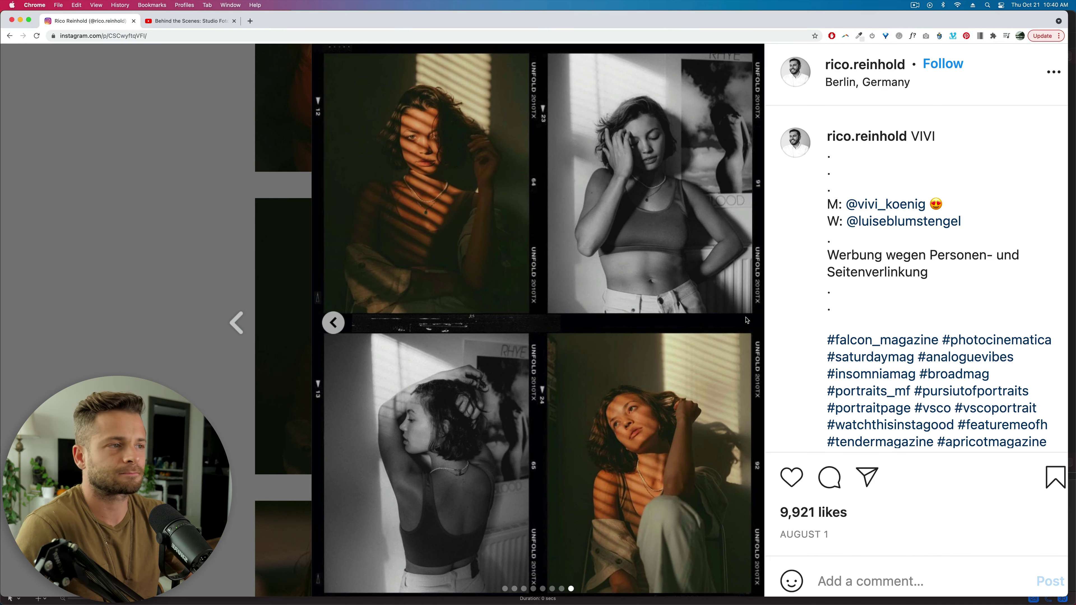
scroll(466, 207, "down", 3)
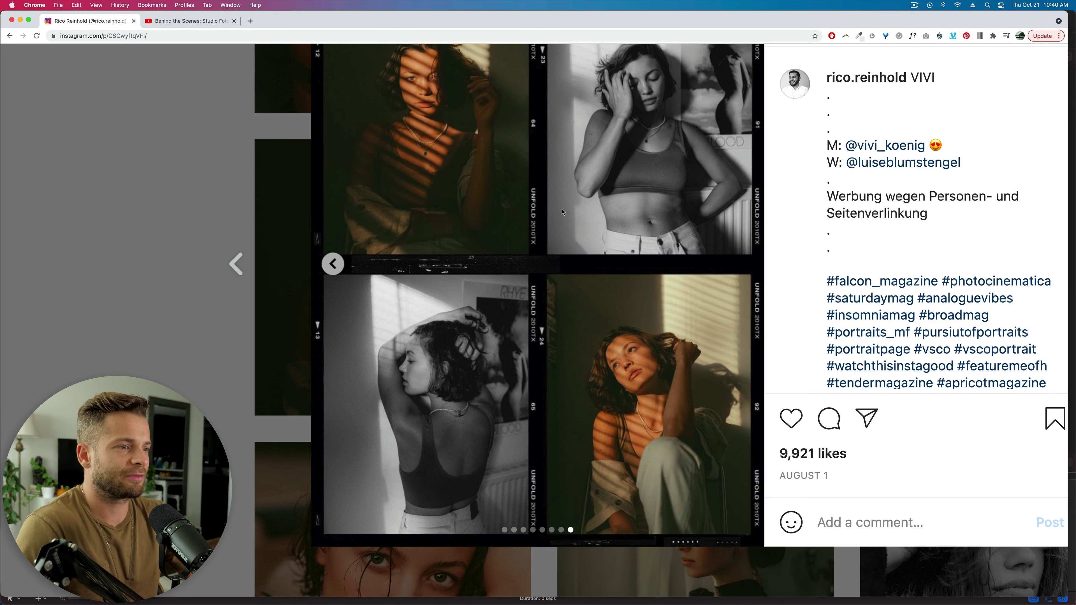
scroll(551, 235, "up", 3)
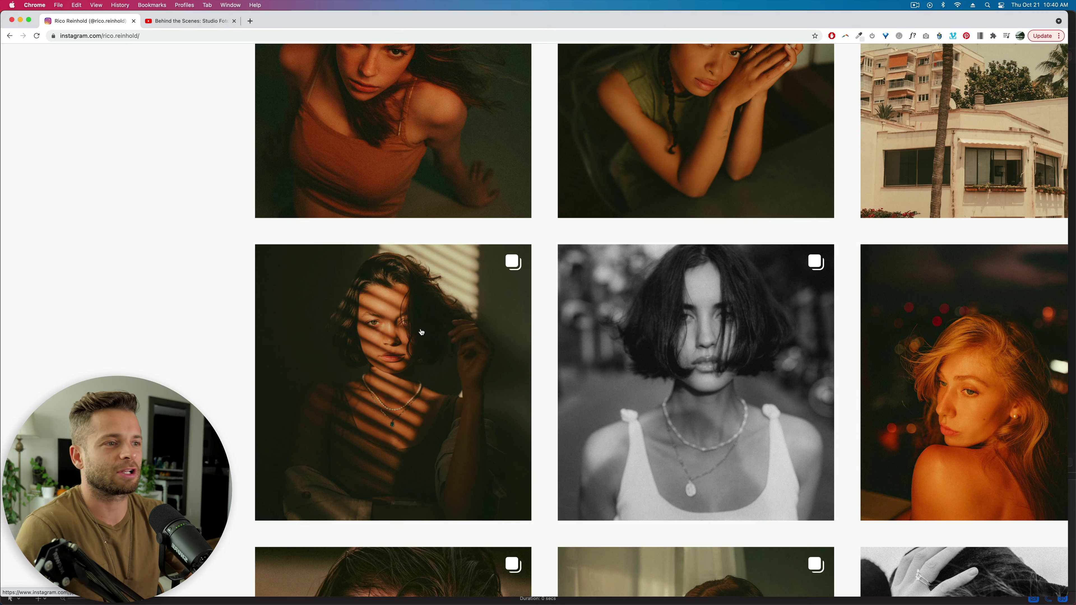
Reopen the post of the woman lit through window blinds and examine her face and the dark clothing tones up close
left_click(420, 339)
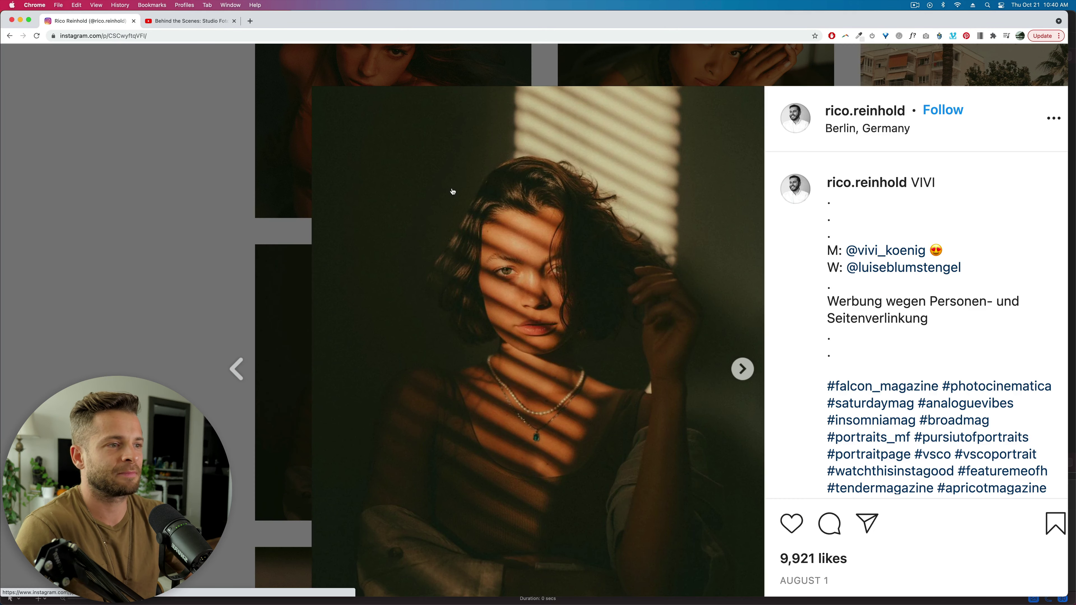
scroll(453, 191, "up", 3)
scroll(551, 274, "down", 2)
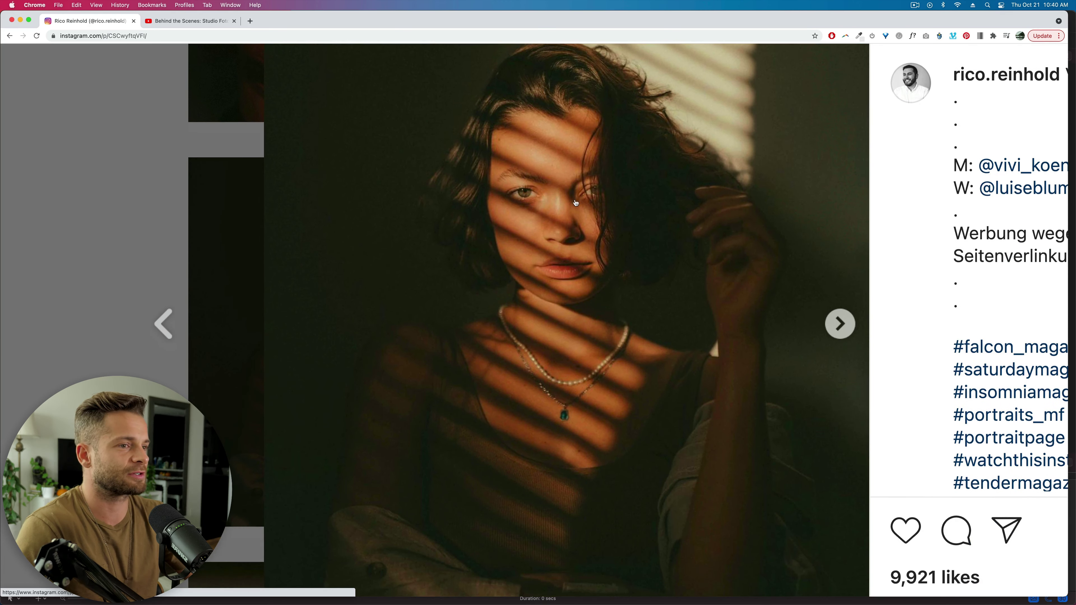
scroll(607, 366, "down", 4)
scroll(608, 366, "down", 2)
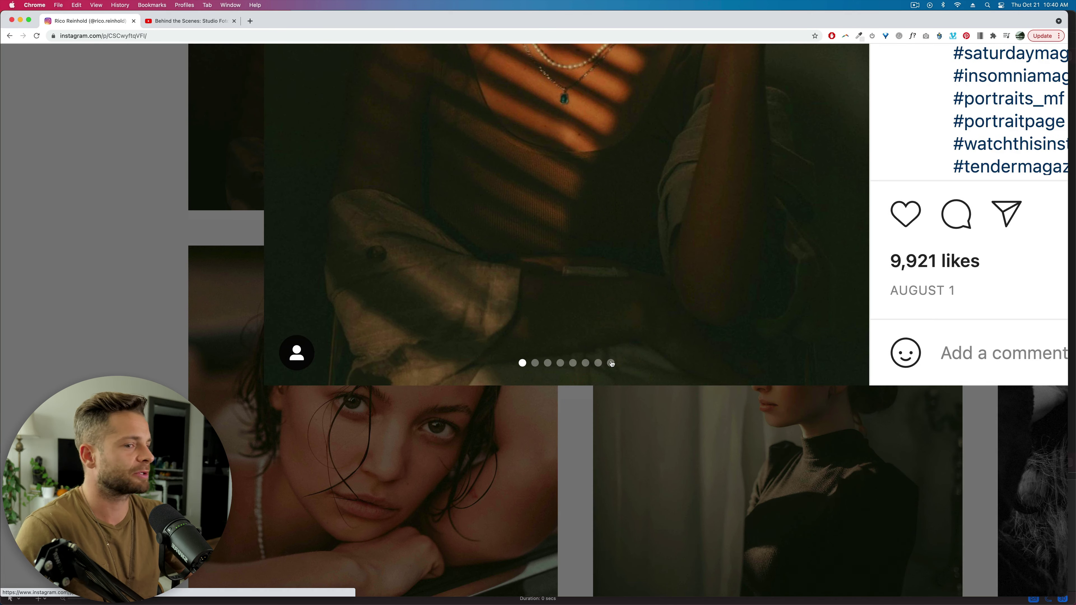
Switch to Lightroom Classic, make the portrait of the woman in the plaid blazer the active photo, and reset its develop settings
mouse_move(1, 342)
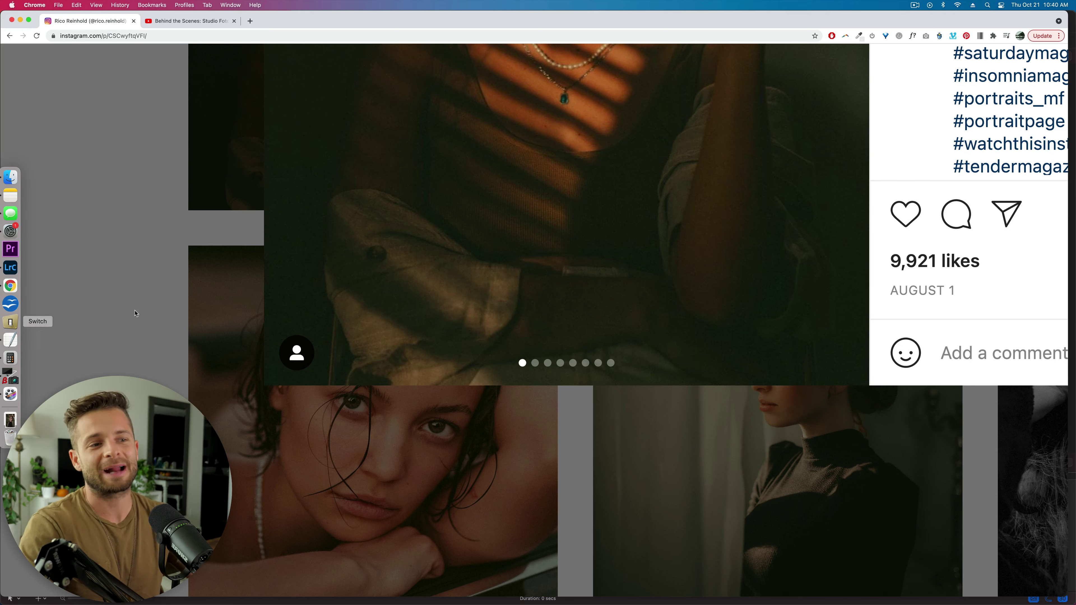
left_click(10, 267)
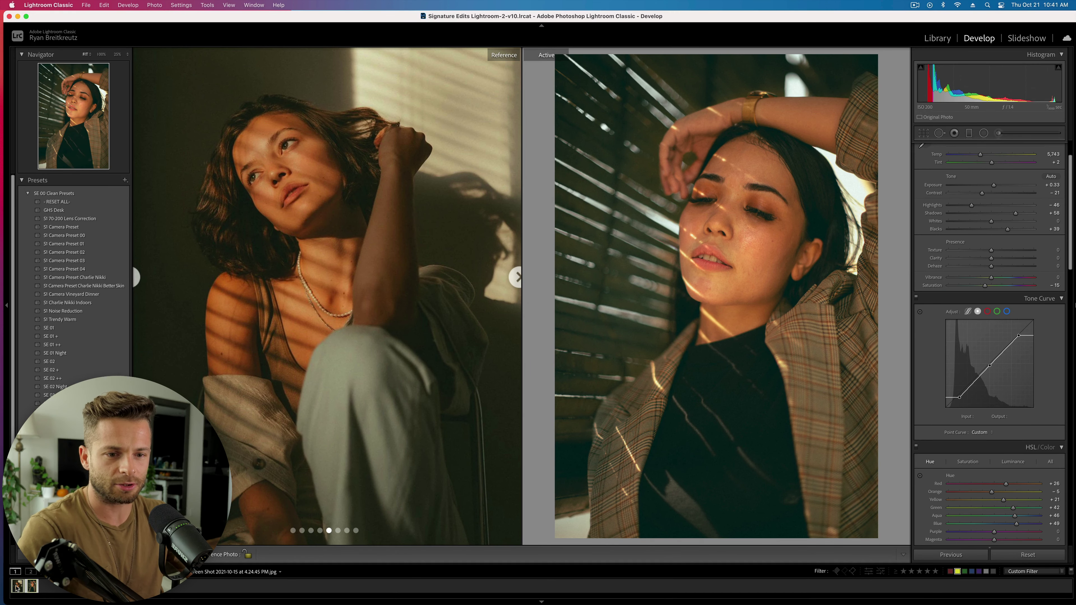
left_click(31, 589)
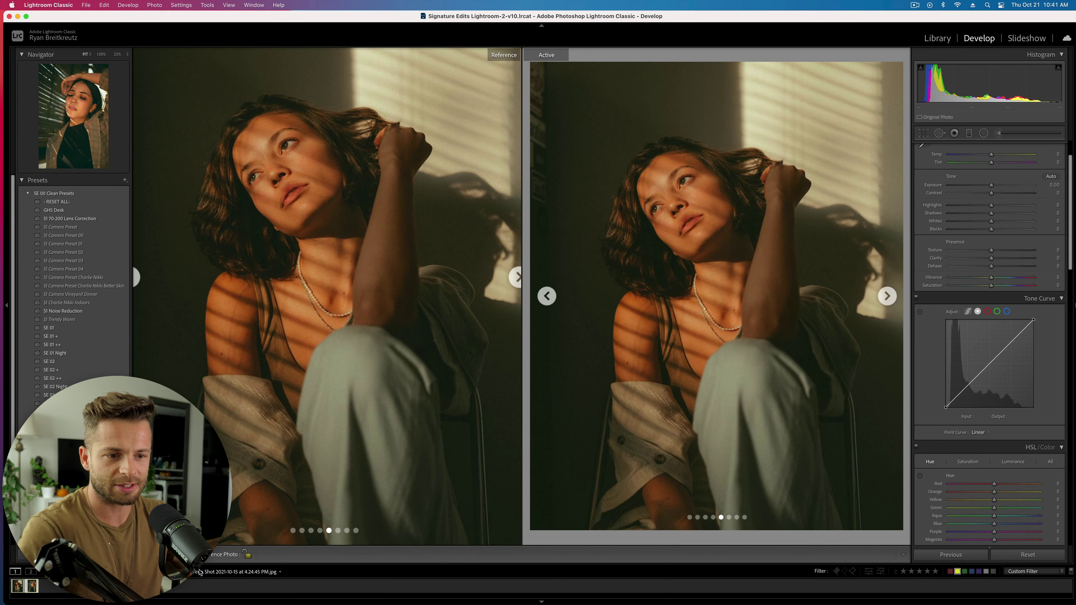
key("Left")
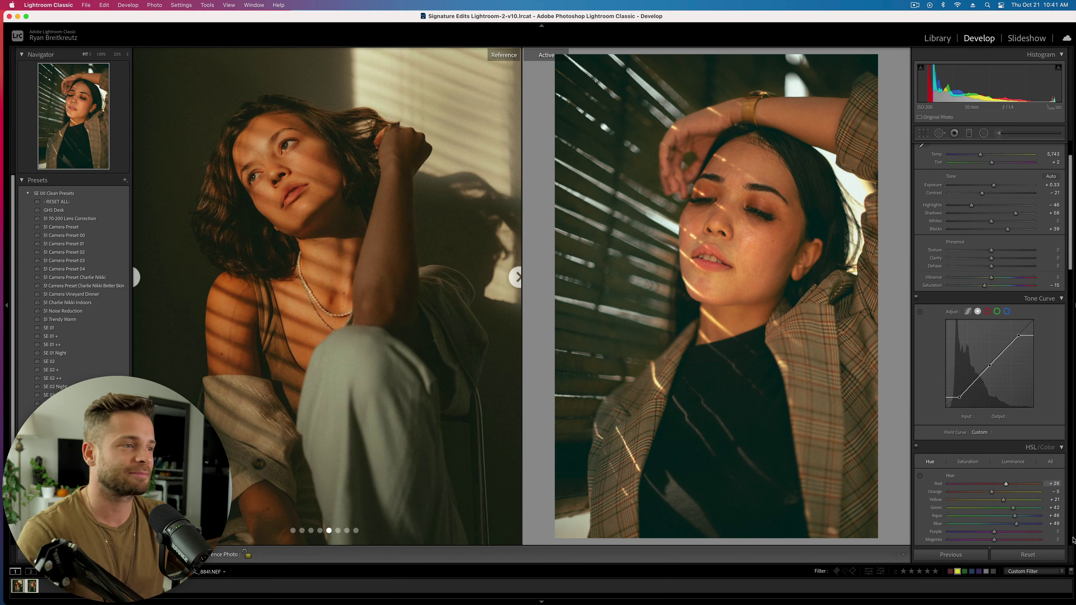
left_click(1044, 558)
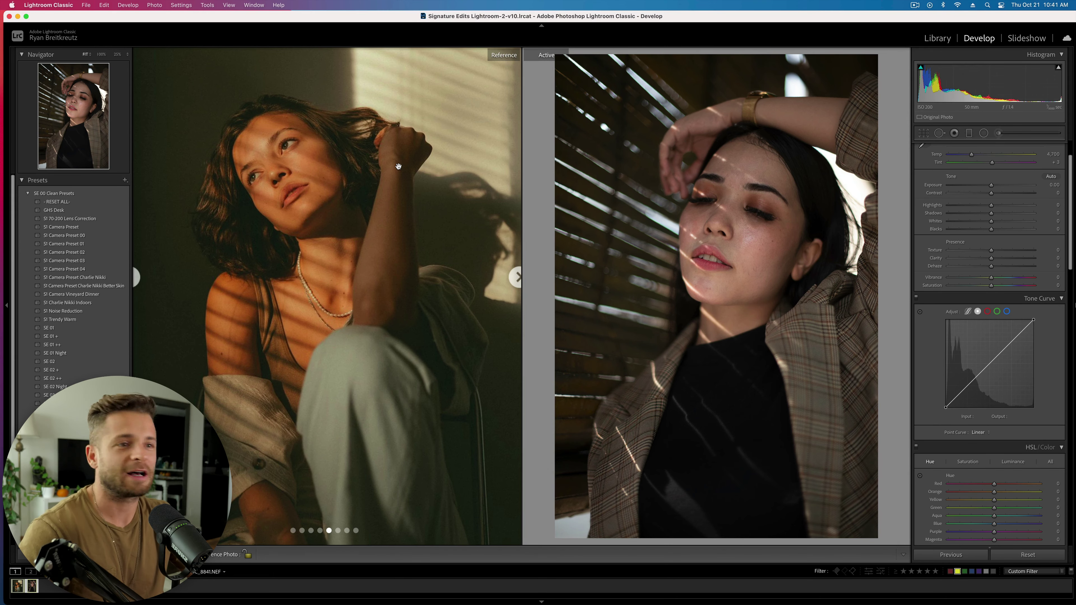
Show the portrait alone, return to the side-by-side reference view, and frame a screen capture around the reference photo
key("d")
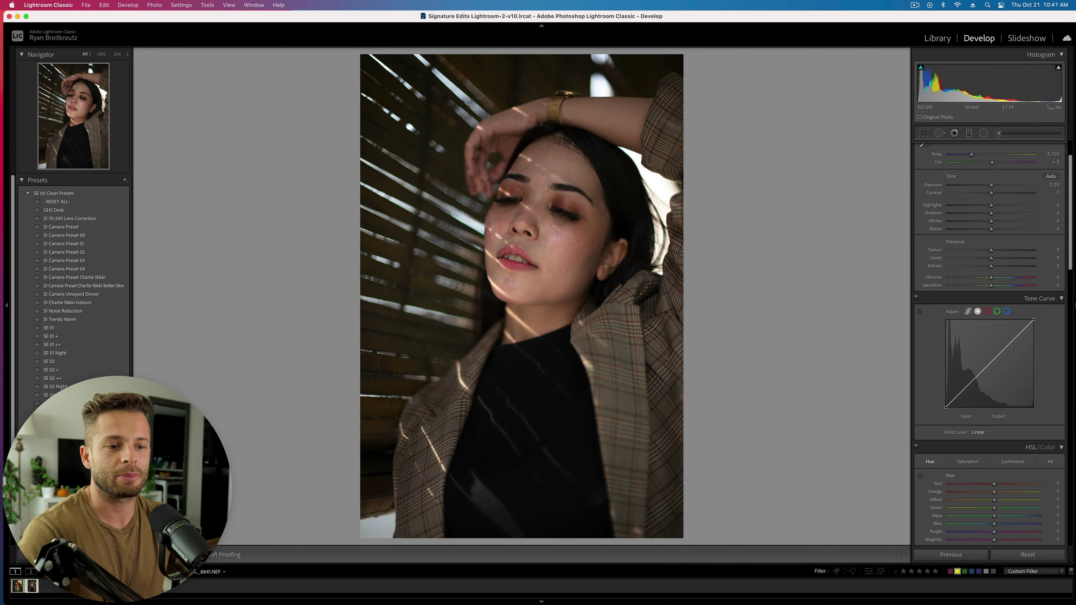
key("shift+r")
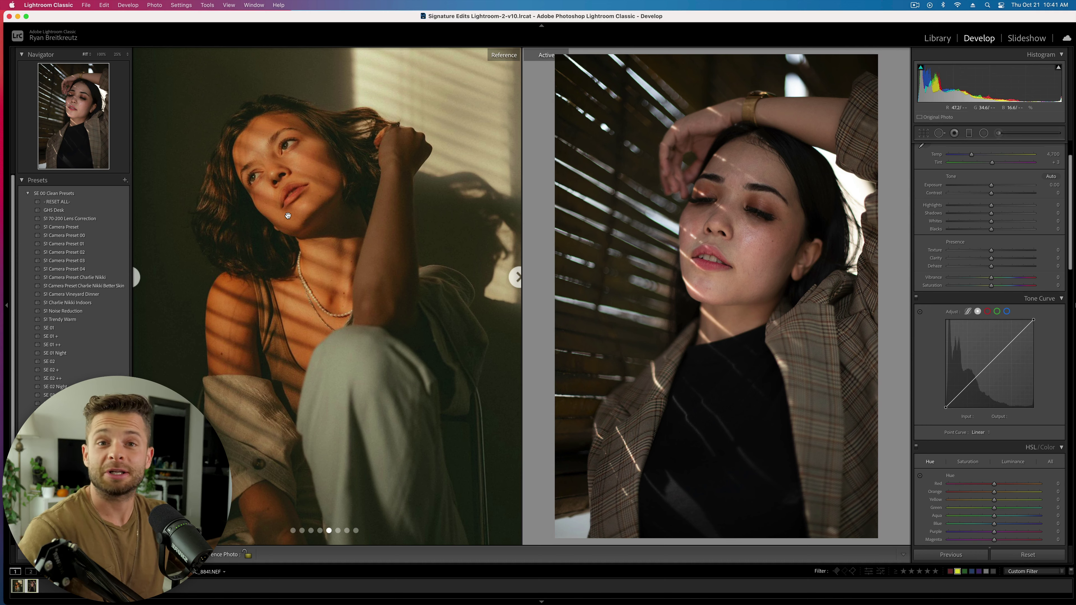
key("super+shift+4")
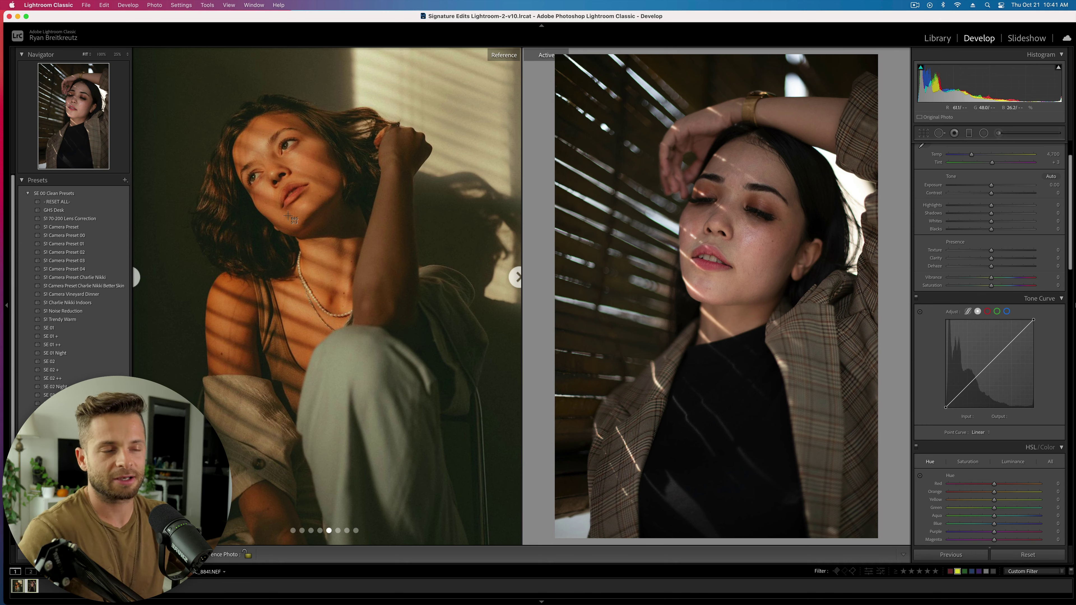
left_click_drag(151, 57, 534, 588)
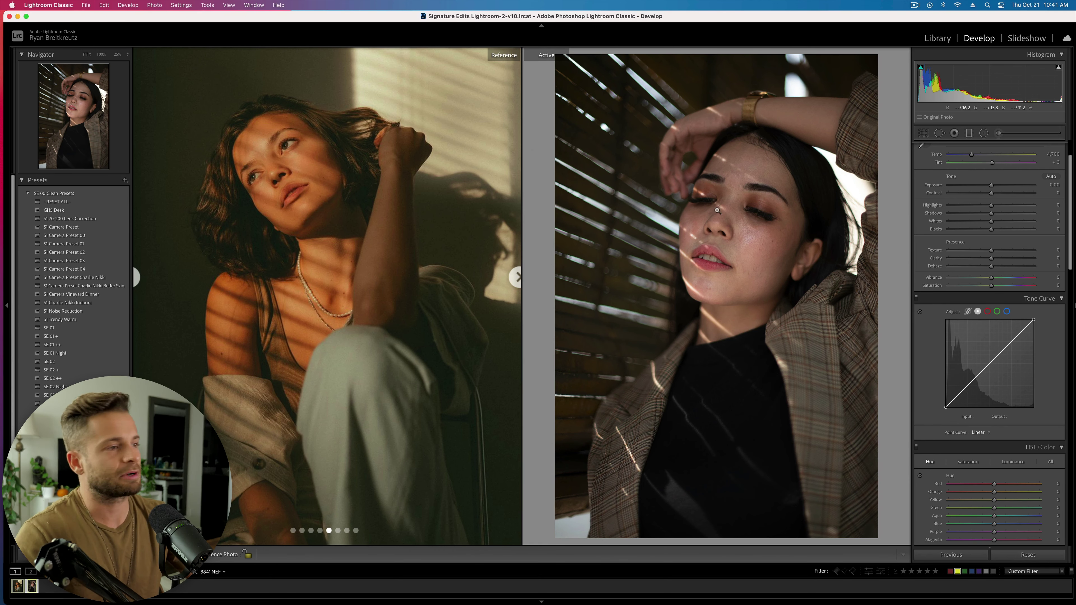
Set the white balance of the plaid blazer portrait to Auto
scroll(992, 381, "up", 3)
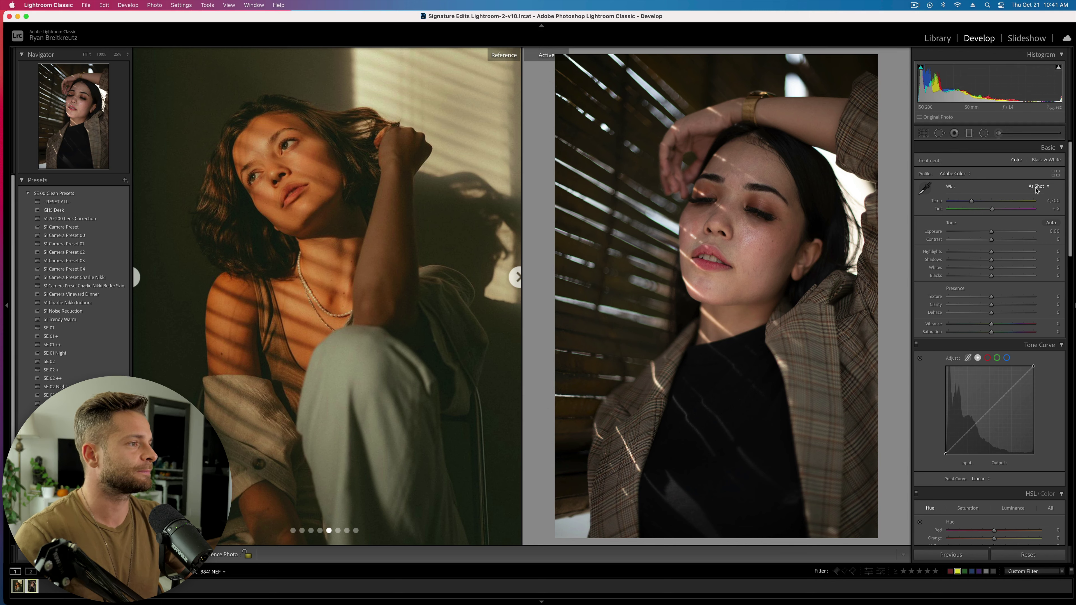
left_click(1036, 188)
left_click(1034, 195)
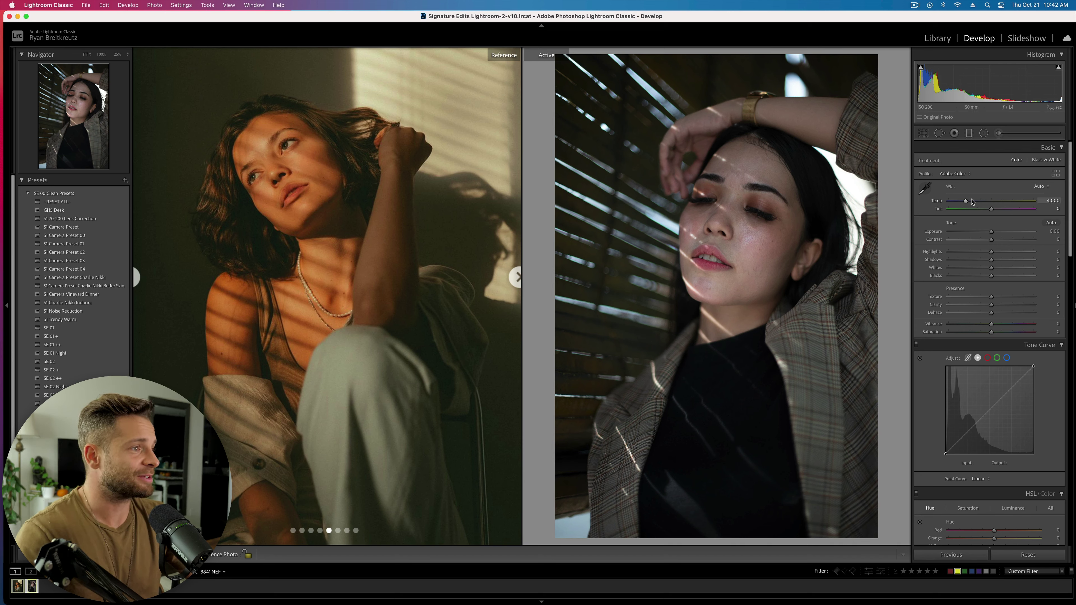
Apply the Camera Neutral profile from the Camera Matching group and compare the portrait with its fully reset state
left_click(955, 174)
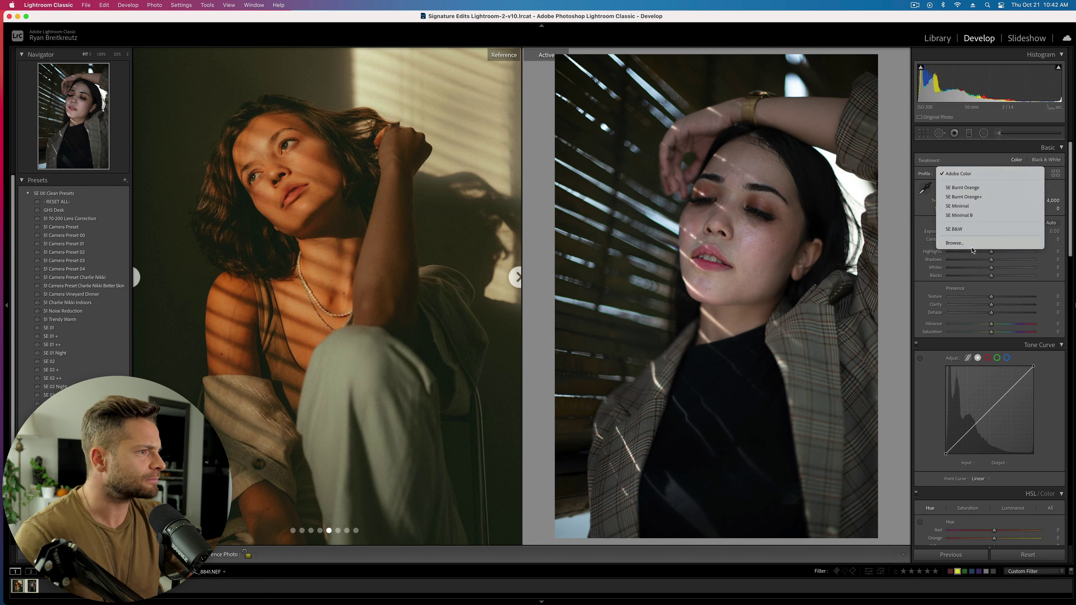
left_click(955, 243)
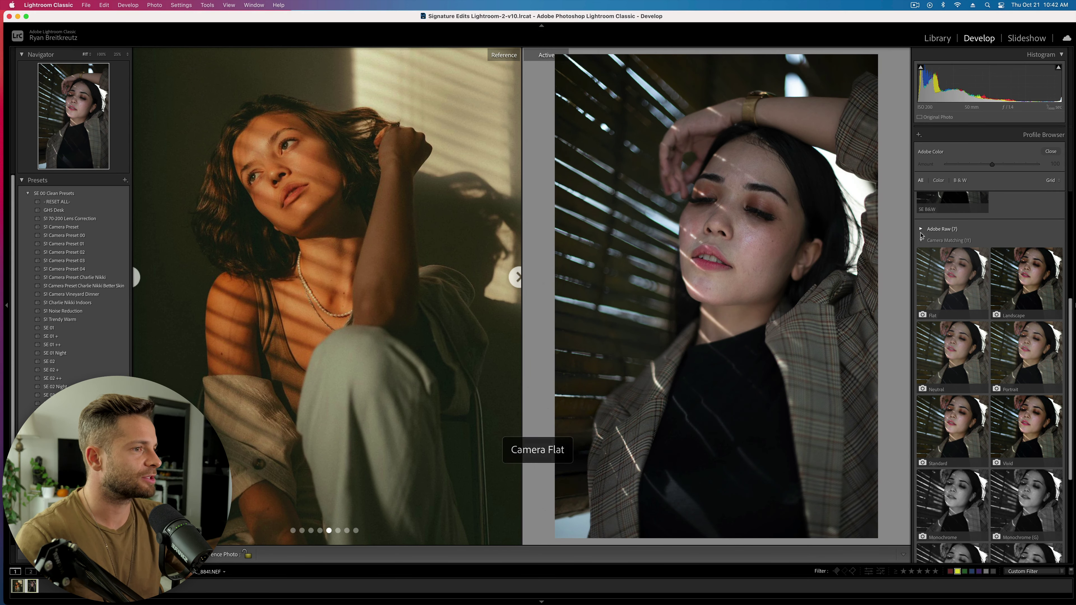
scroll(947, 301, "down", 1)
scroll(949, 302, "down", 3)
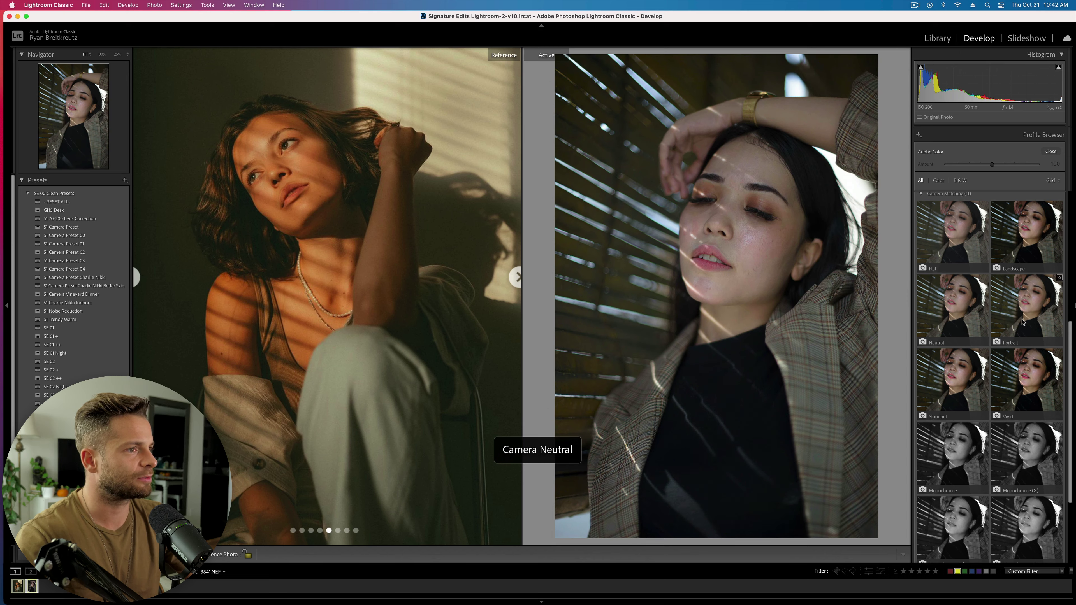
left_click(956, 316)
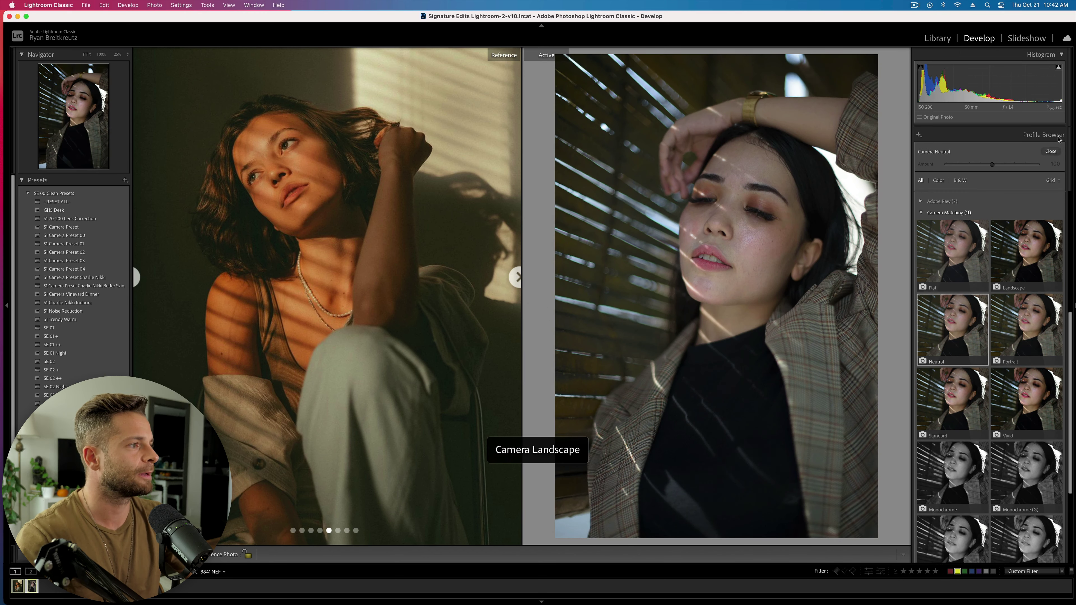
left_click(1051, 152)
left_click(1030, 557)
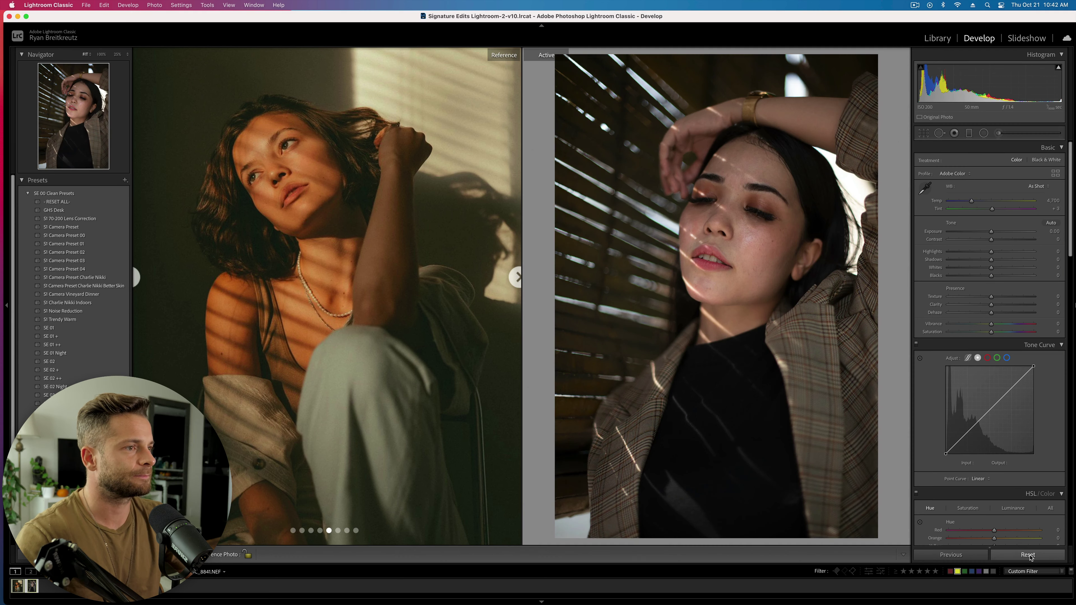
key("super+z")
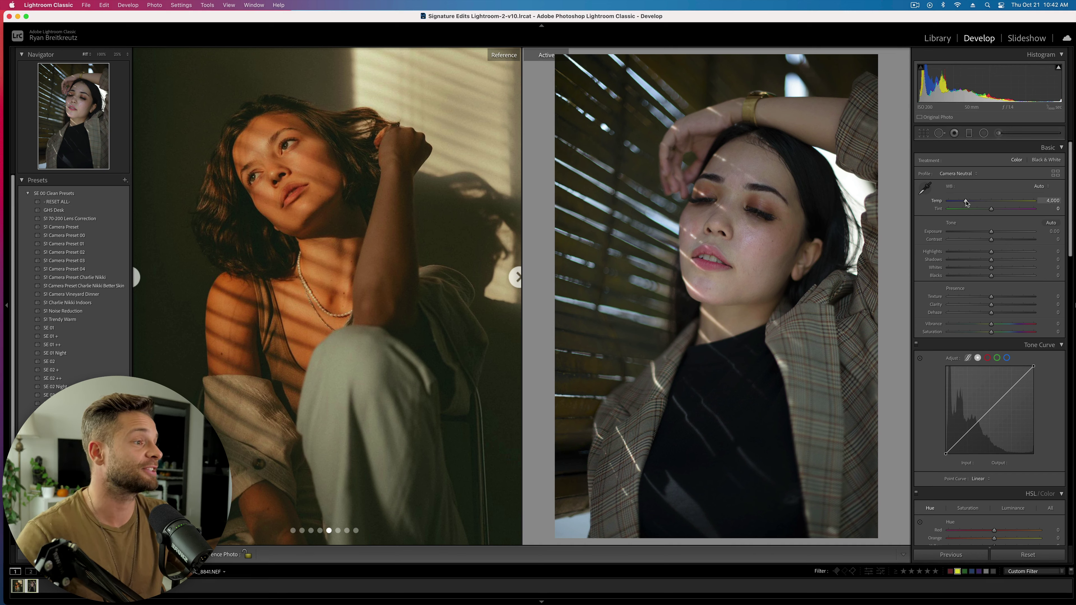
Warm the portrait by setting the temperature to 6,111 and the tint to -4
left_click_drag(967, 203, 988, 203)
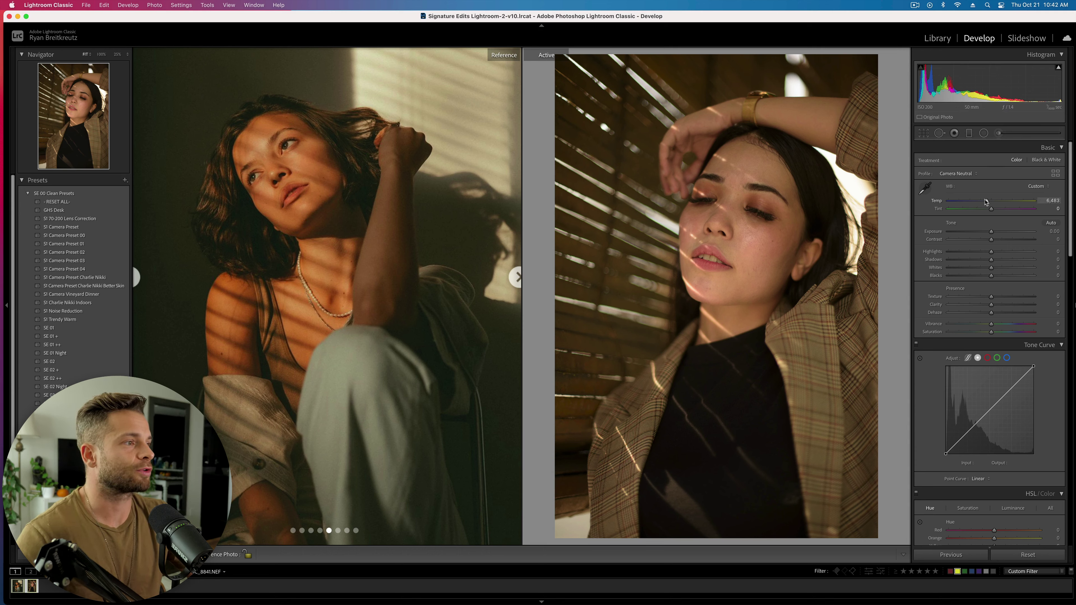
left_click_drag(984, 203, 983, 202)
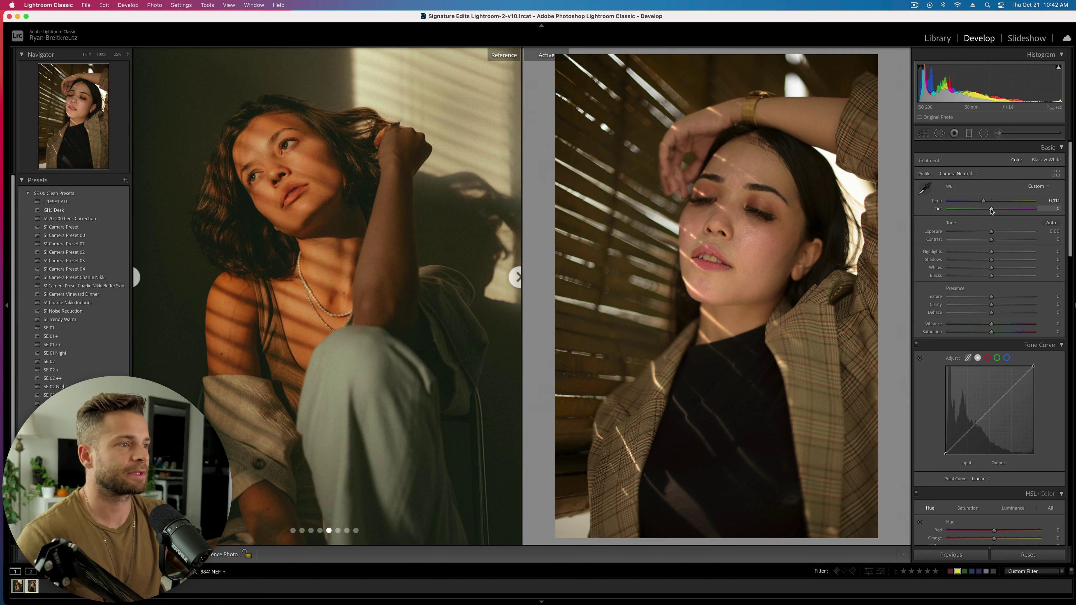
left_click_drag(991, 209, 990, 210)
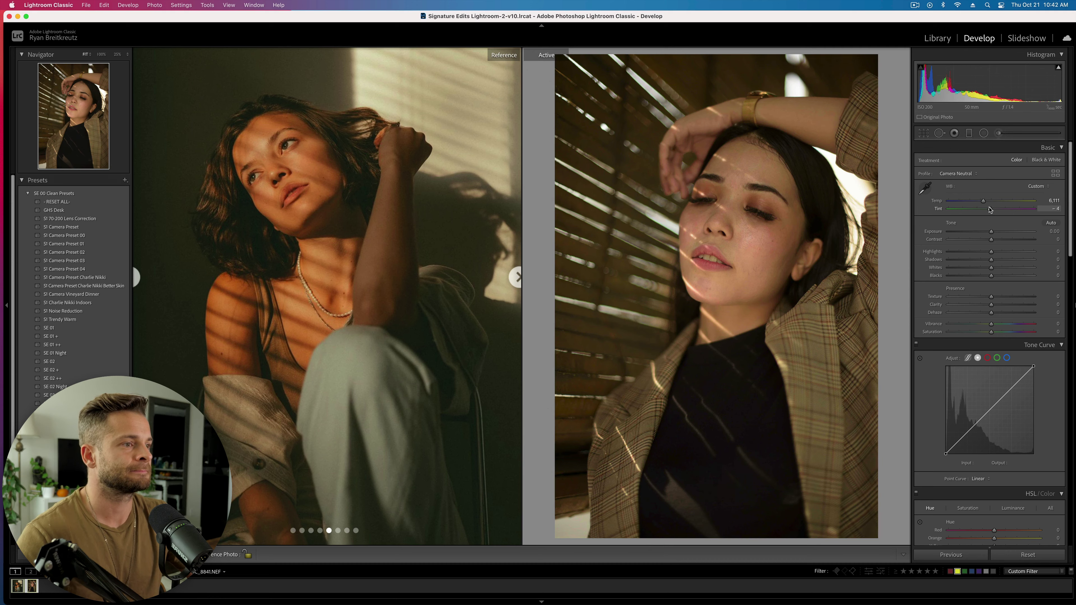
In the calibration settings, set Green Primary hue to -11 and saturation to +100, and Blue Primary hue to -17
scroll(971, 289, "down", 4)
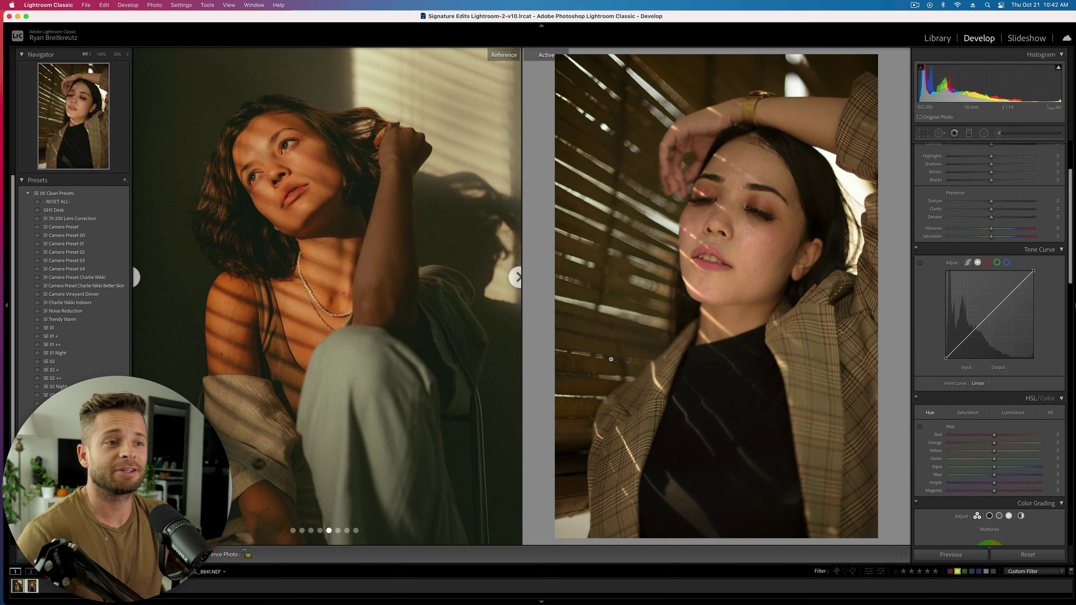
scroll(1029, 360, "down", 3)
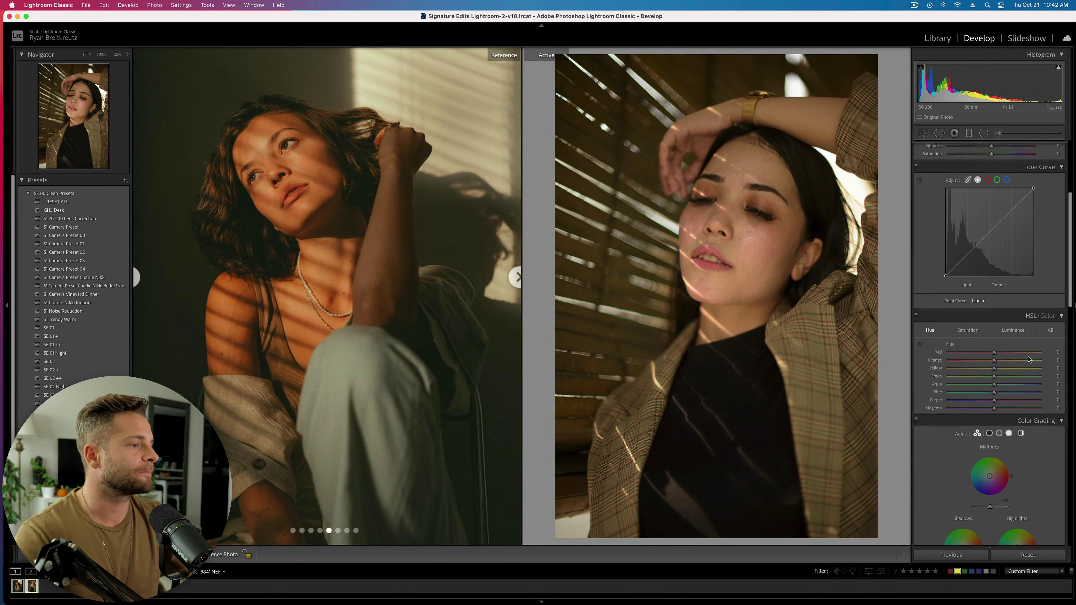
scroll(1029, 360, "down", 20)
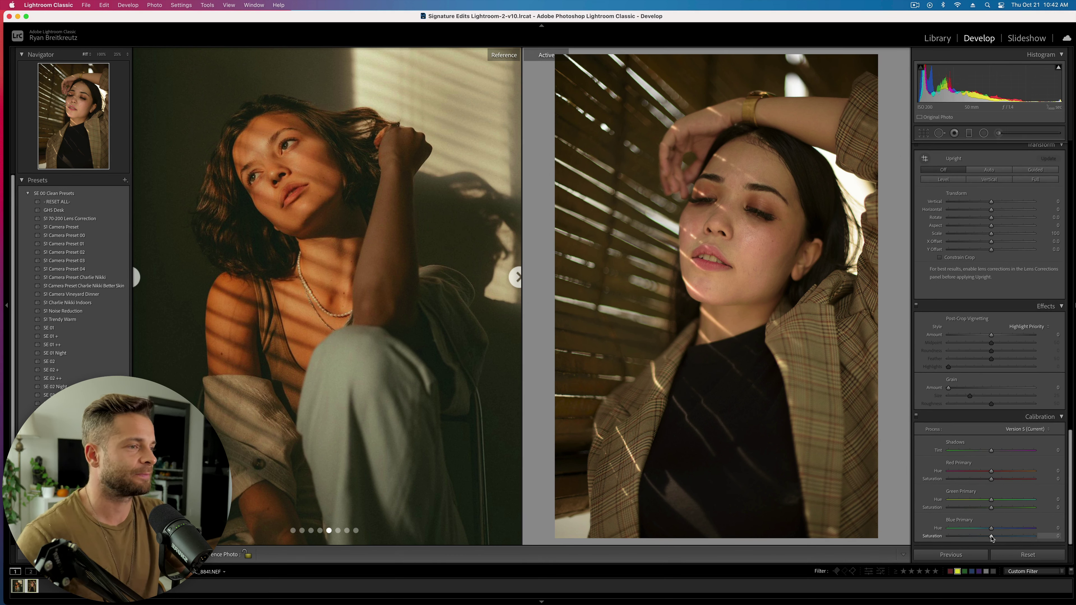
left_click_drag(990, 530, 986, 502)
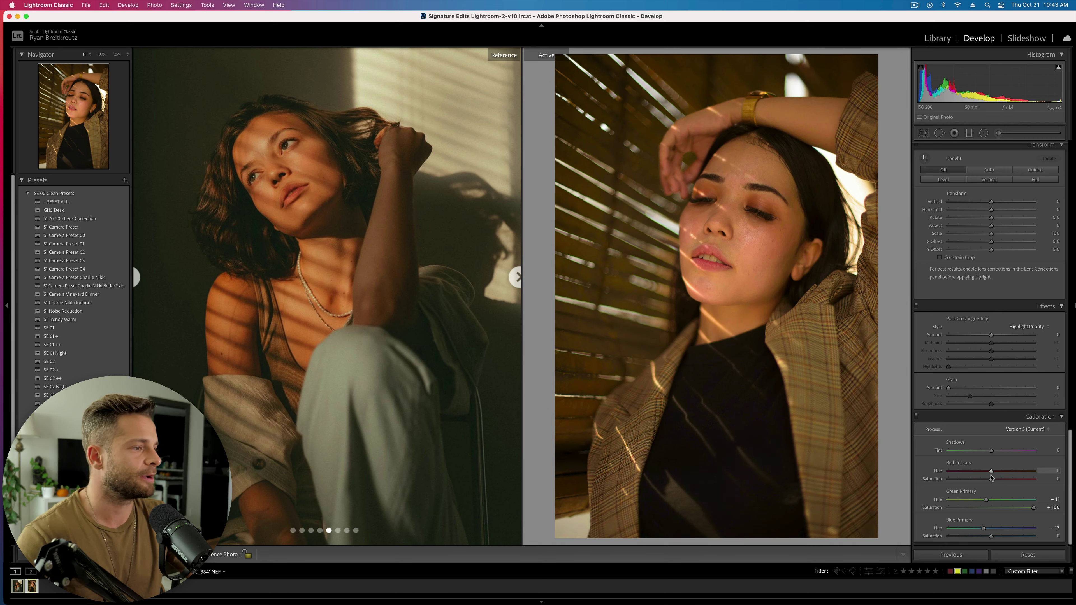
Calibrate Red Primary to hue -7 and saturation +16, and Blue Primary to hue -11 and saturation +6
mouse_move(991, 472)
left_mouse_down()
mouse_move(973, 472)
mouse_move(1011, 481)
mouse_move(999, 481)
left_mouse_up()
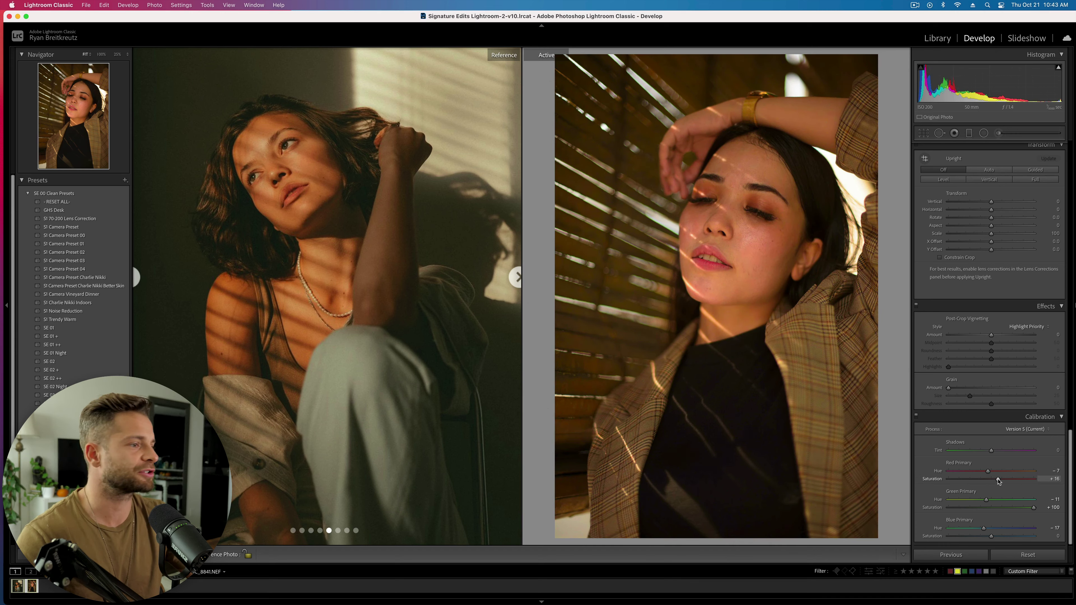
mouse_move(983, 529)
left_mouse_down()
mouse_move(973, 531)
mouse_move(989, 528)
left_mouse_up()
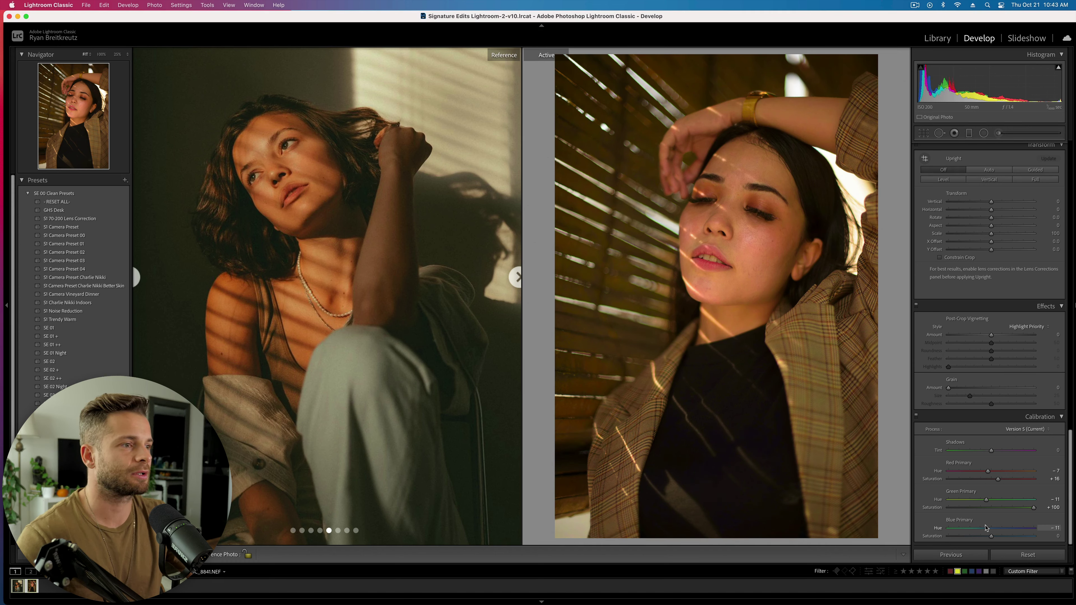
left_click_drag(991, 537, 994, 537)
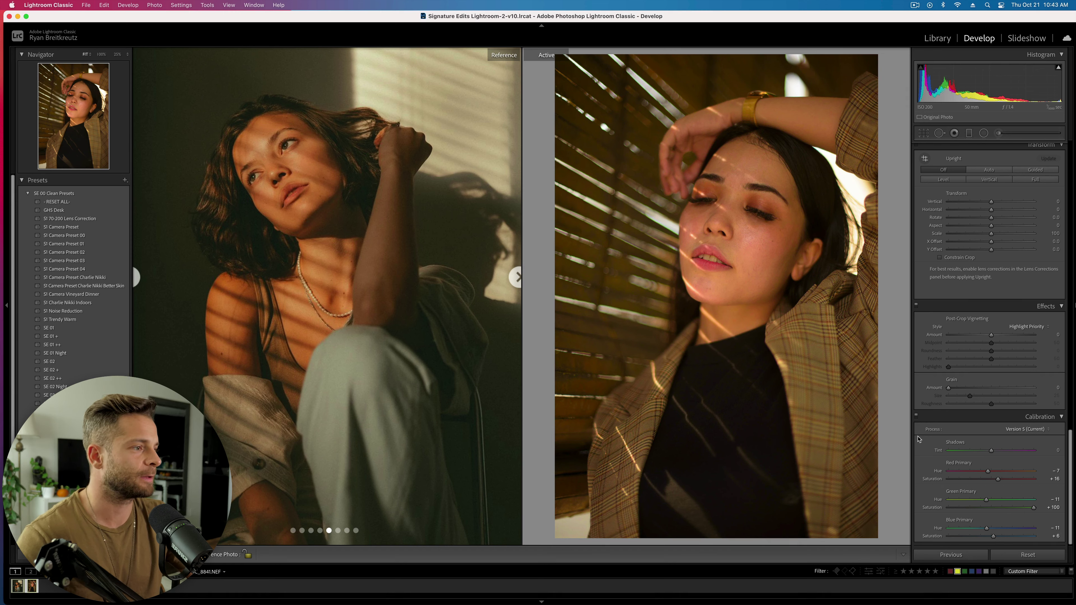
Compare the portrait with and without the calibration adjustments
left_click(916, 416)
left_click(916, 417)
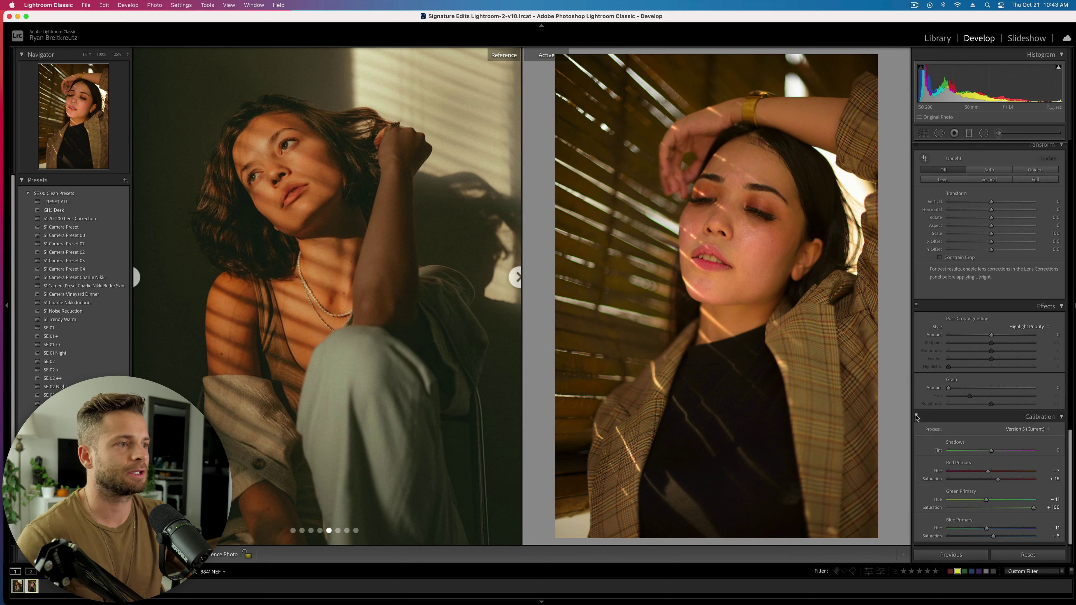
left_click(917, 417)
left_click(916, 417)
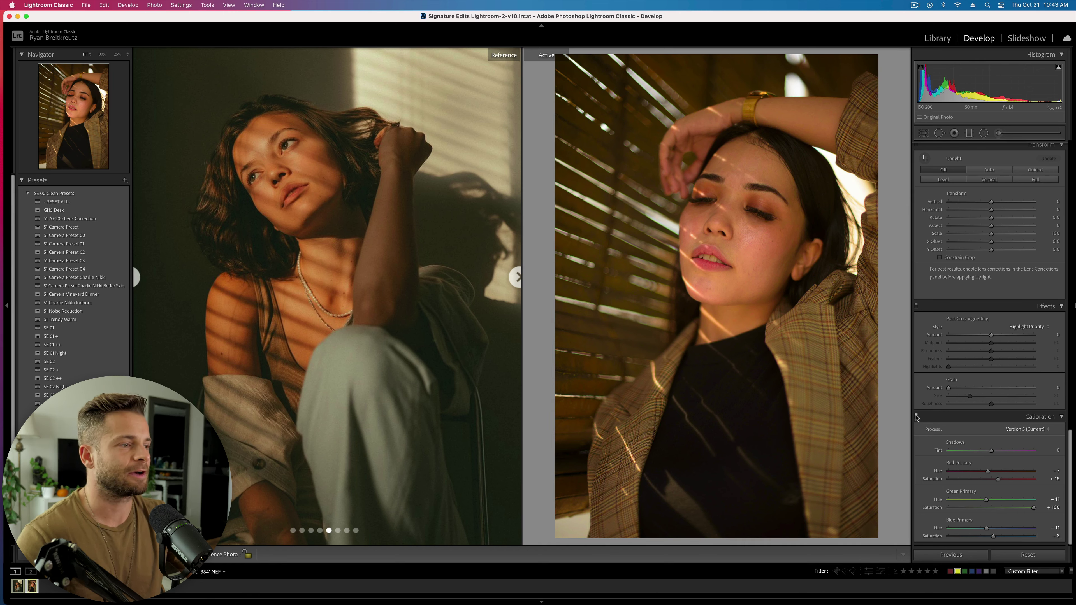
Try a global saturation of +55 with calibration disabled, undo it, and re-enable the calibration adjustments
scroll(994, 332, "up", 15)
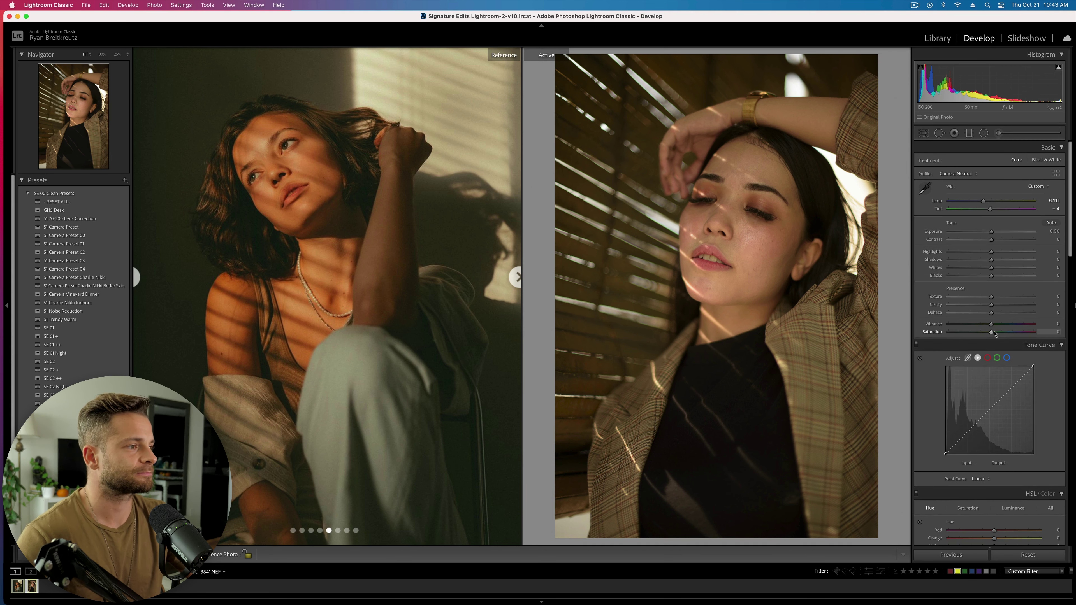
left_click_drag(992, 335, 1014, 335)
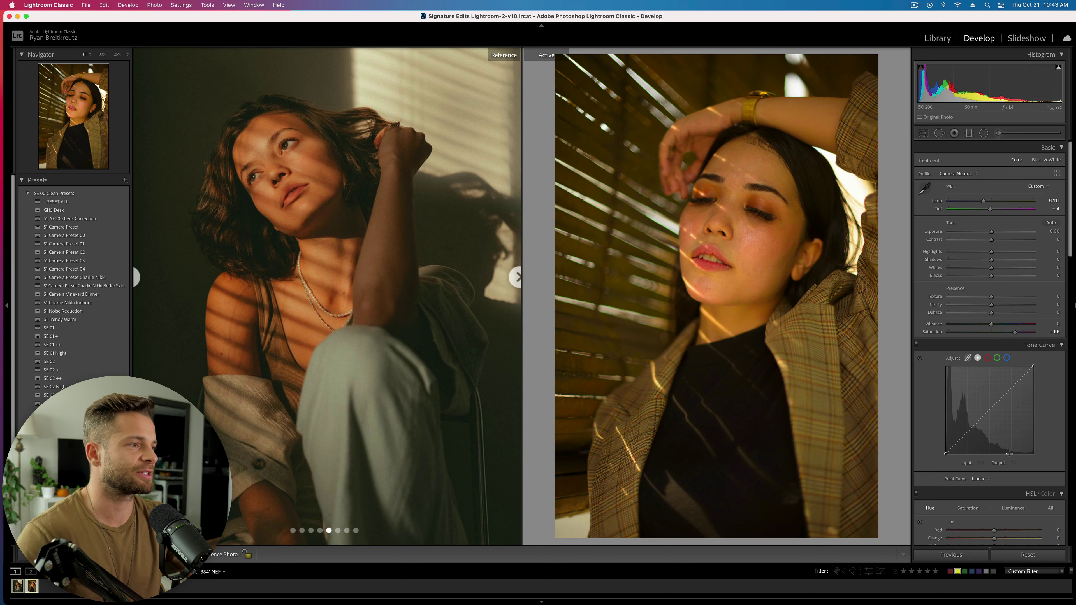
scroll(1012, 465, "down", 15)
key("super+z")
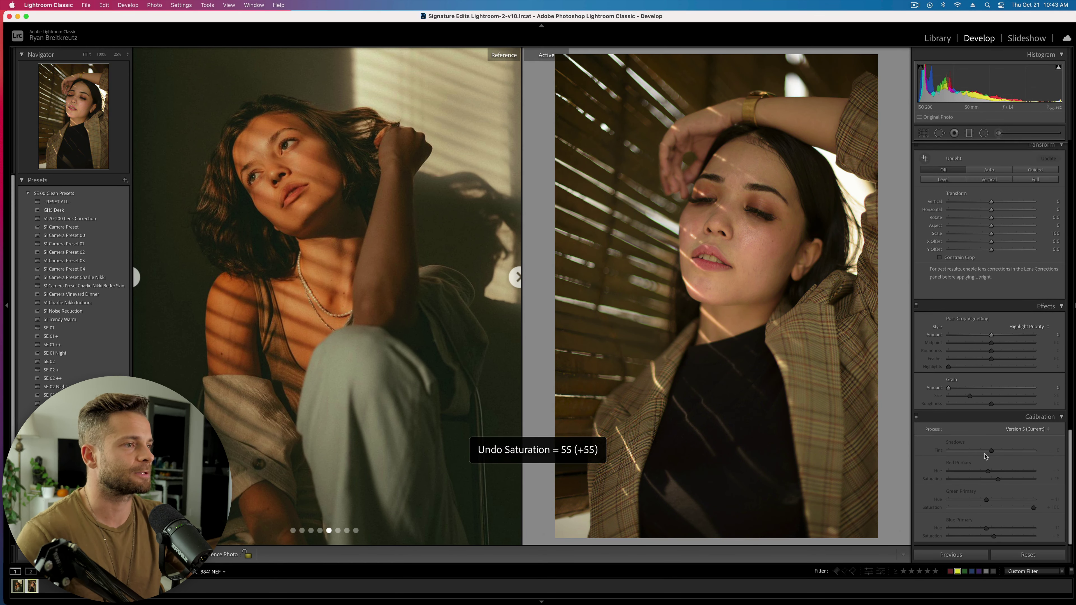
left_click(917, 417)
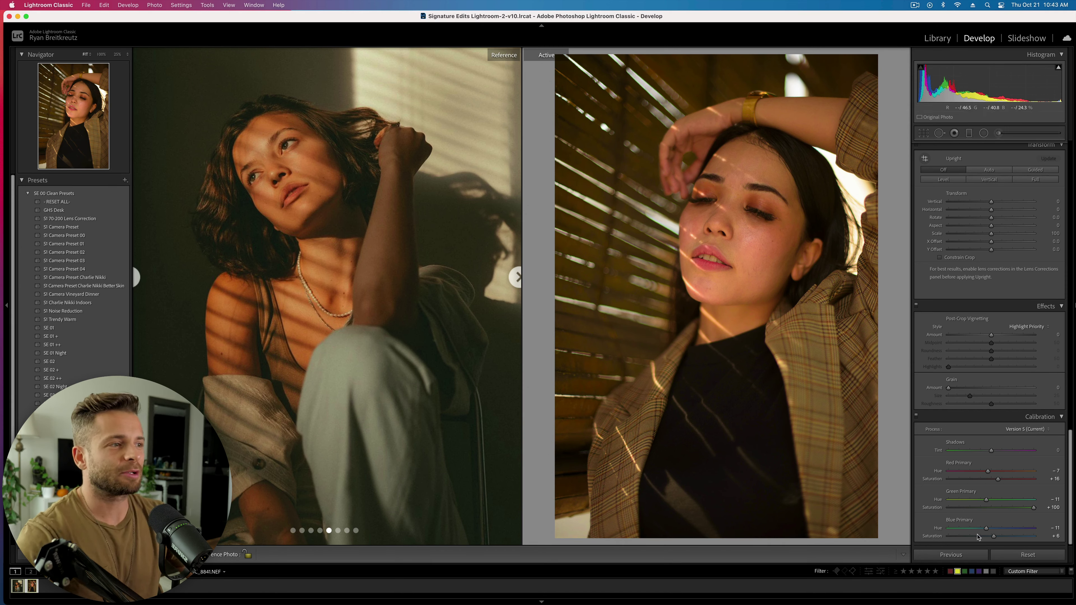
Compare the calibrated portrait with its fully reset state and examine the skin tones up close against the reference photo
left_click(1015, 556)
key("super+z")
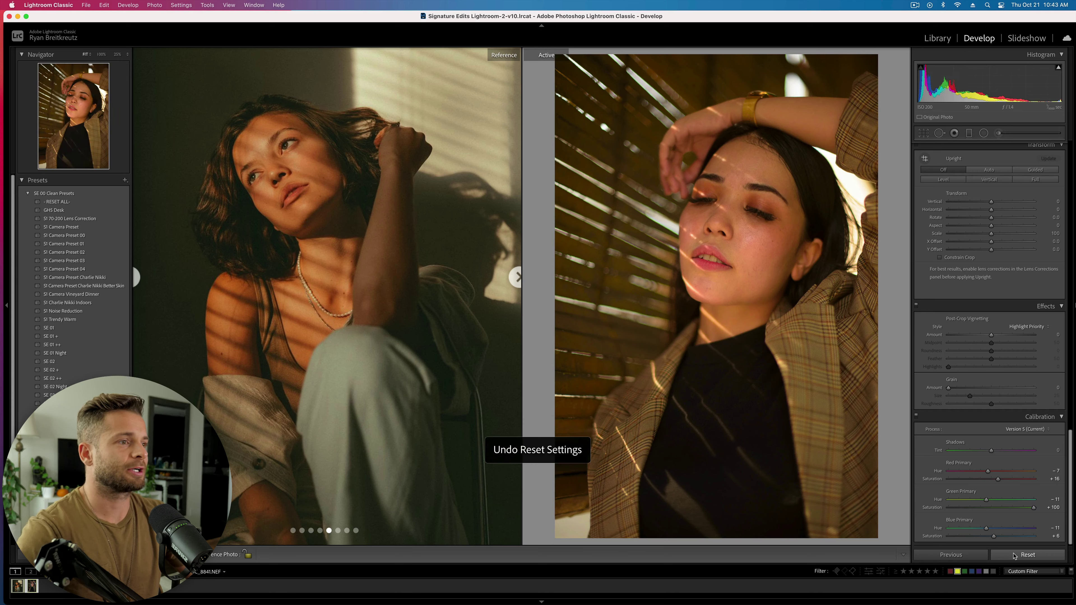
scroll(947, 343, "up", 10)
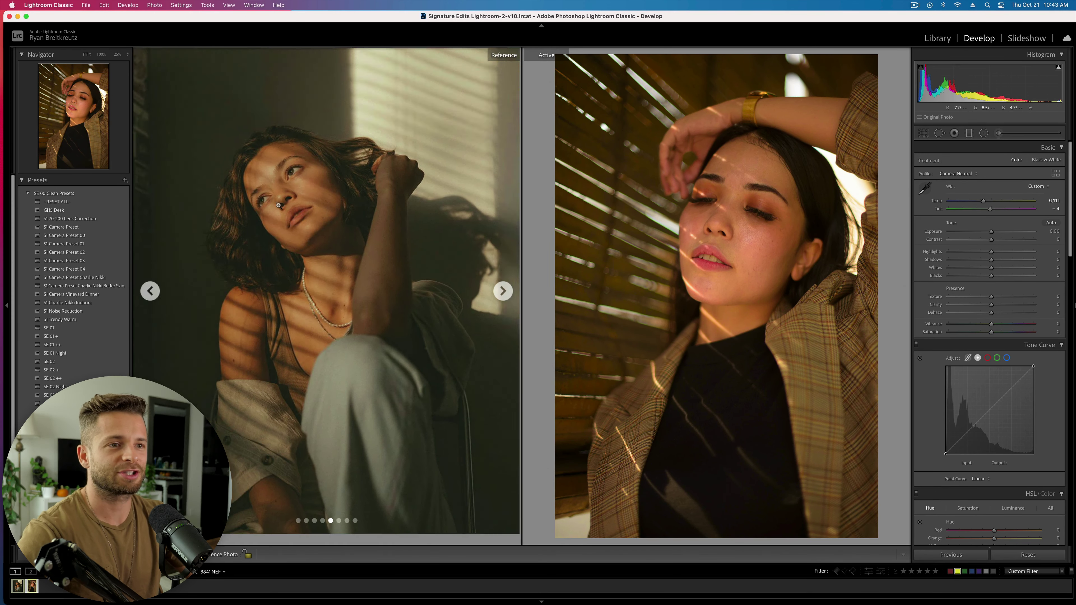
left_click(310, 221)
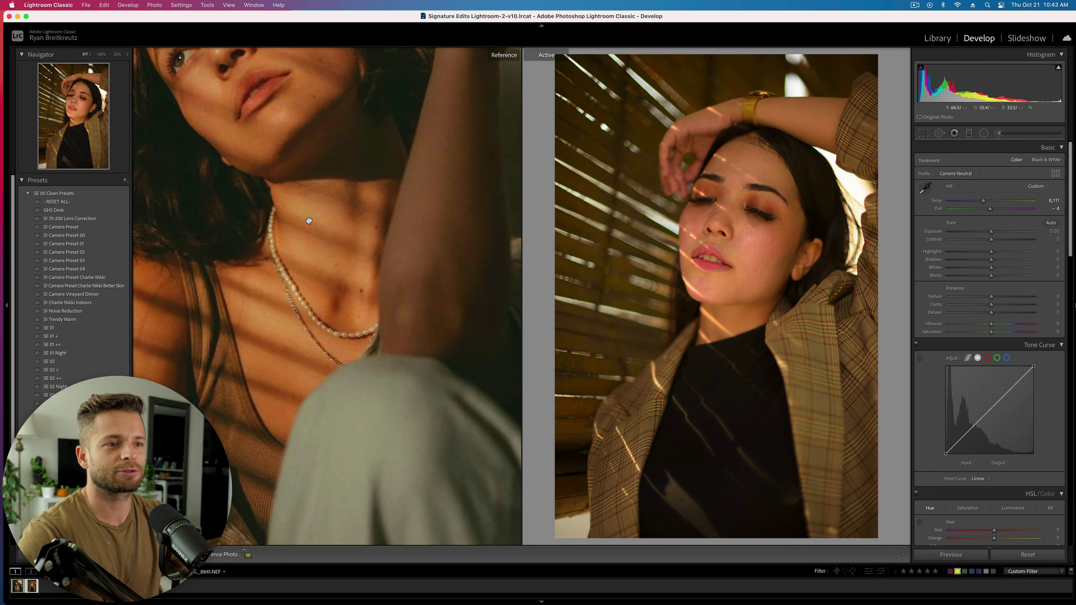
left_click_drag(305, 221, 403, 374)
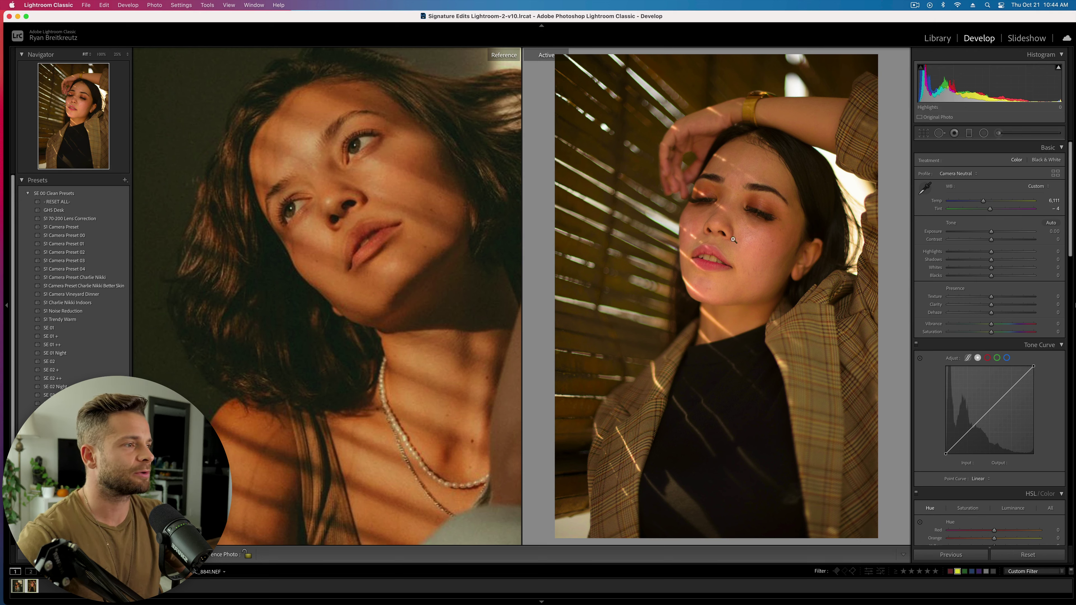
left_click_drag(737, 246, 736, 268)
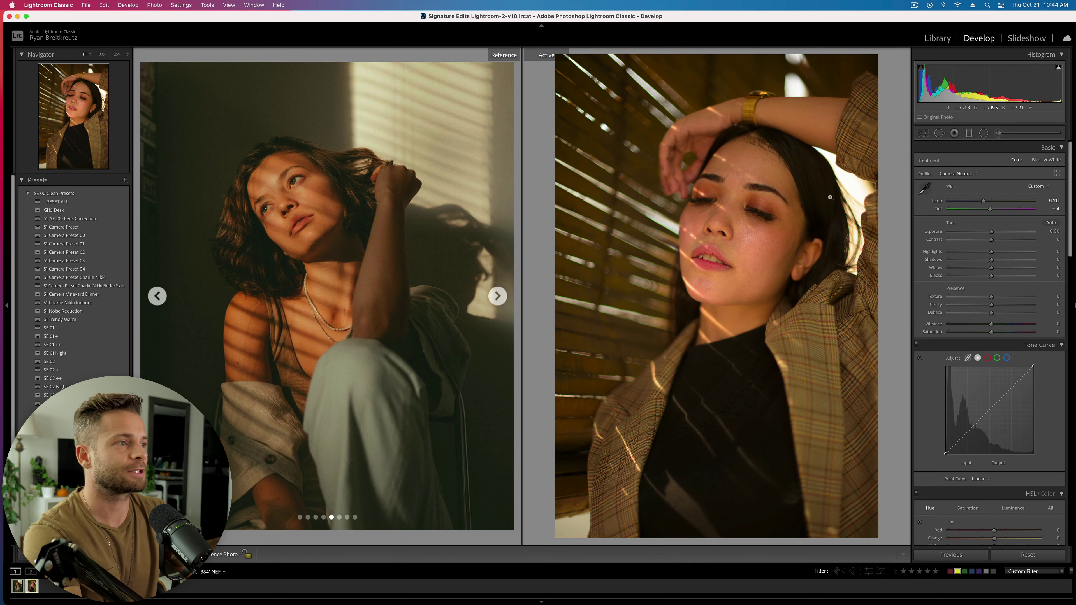
Flatten the portrait's tones with contrast -30, highlights -38, shadows +35, whites -28 and blacks -1
left_click_drag(991, 252, 960, 253)
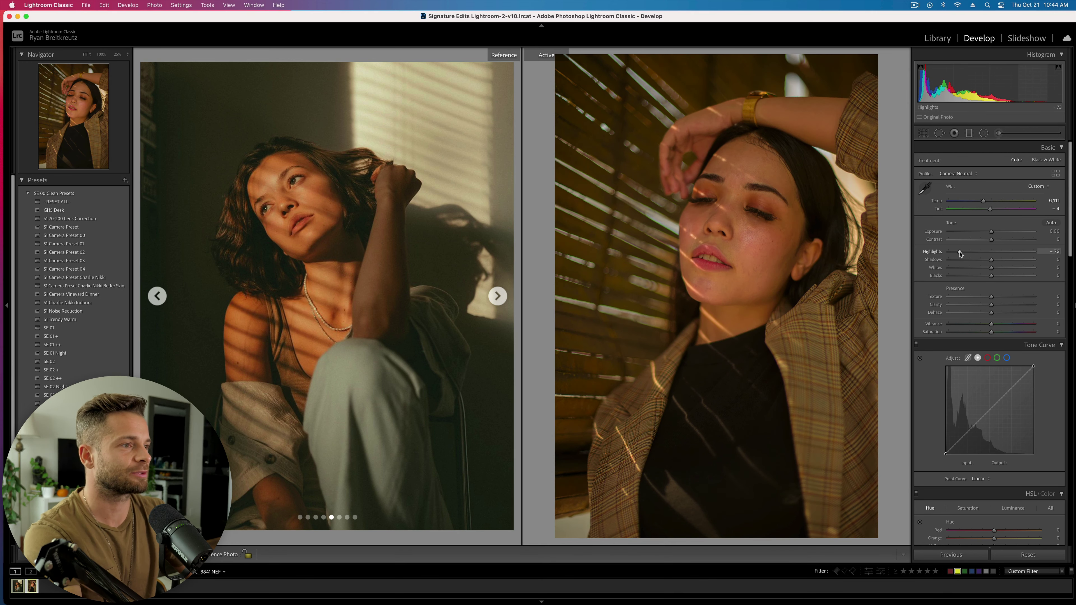
left_click(974, 252)
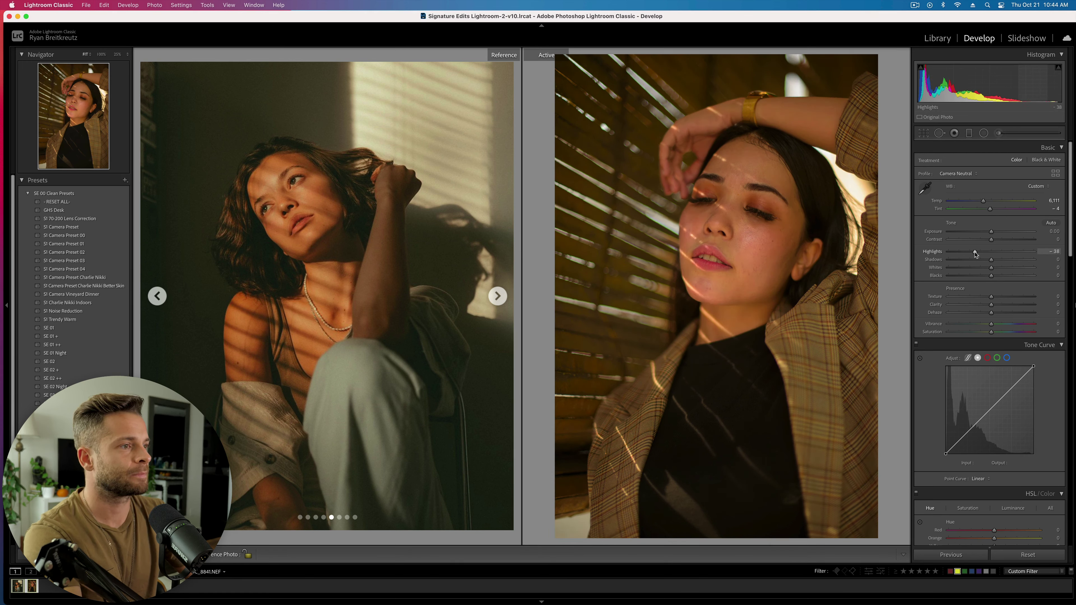
left_click(974, 240)
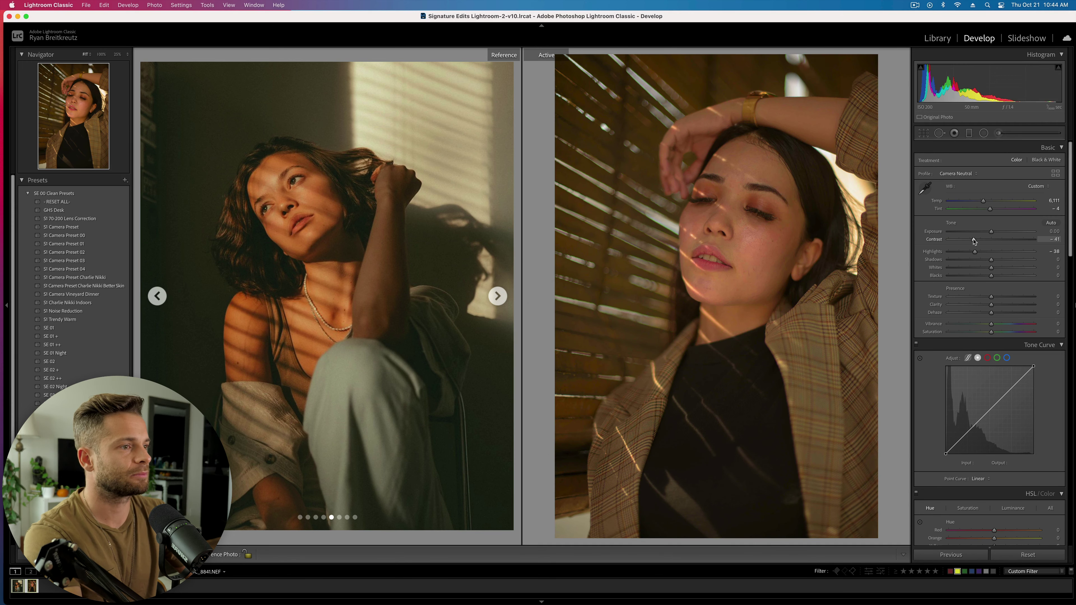
left_click_drag(974, 240, 1006, 263)
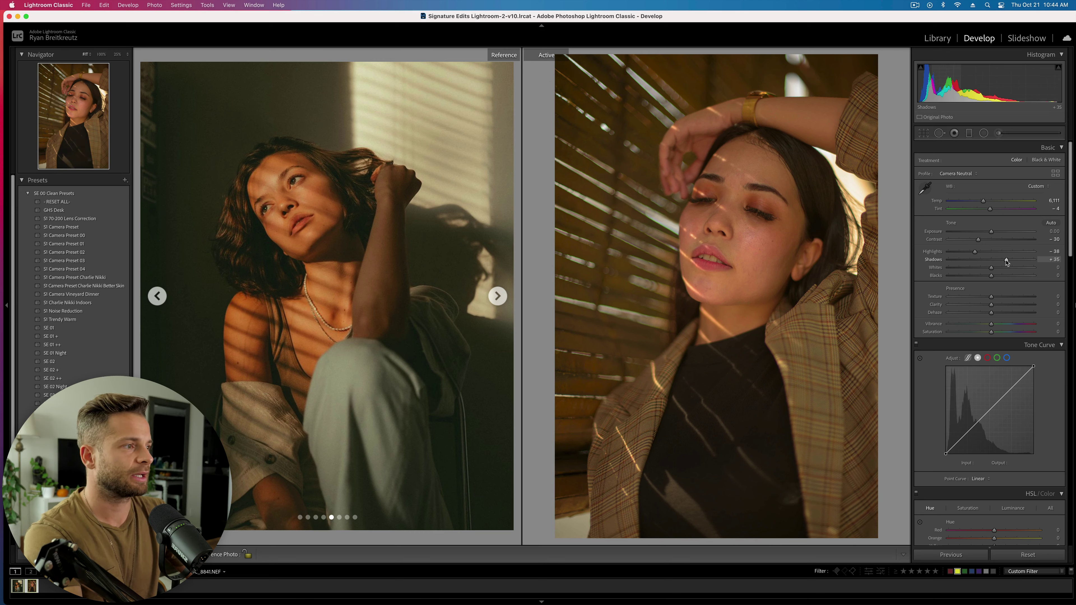
mouse_move(992, 268)
left_mouse_down()
mouse_move(948, 270)
mouse_move(1026, 272)
mouse_move(979, 275)
mouse_move(1004, 278)
mouse_move(992, 277)
left_mouse_up()
scroll(992, 276, "down", 5)
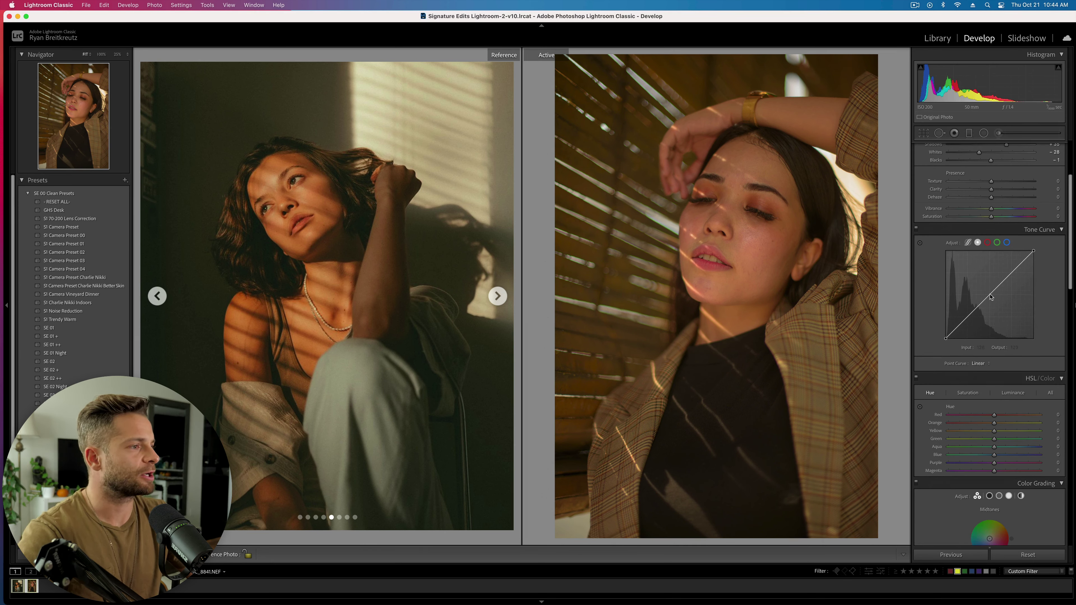
left_click(990, 294)
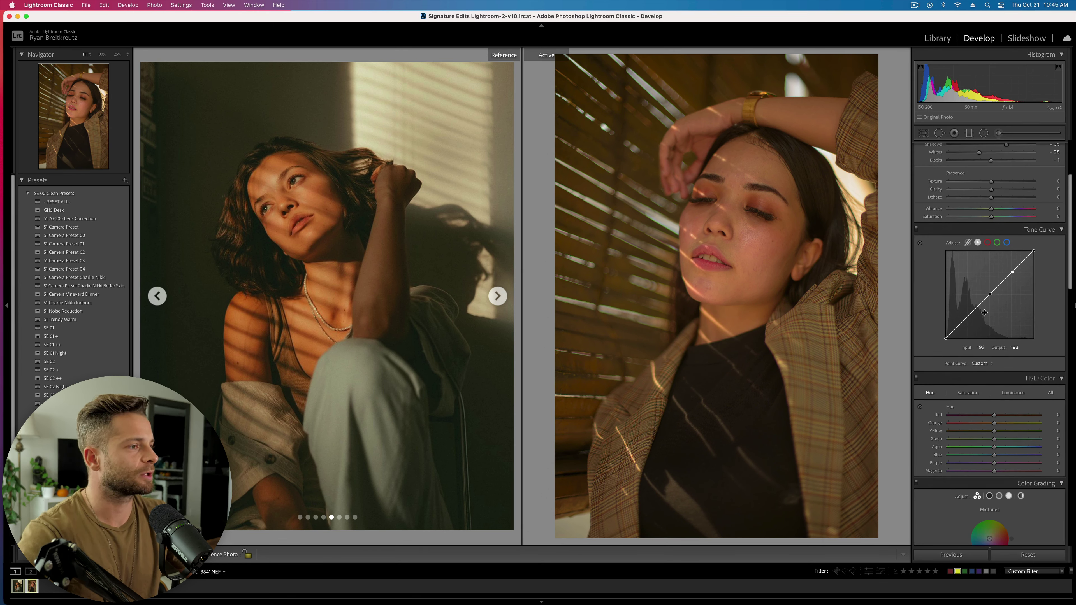
left_click(967, 318)
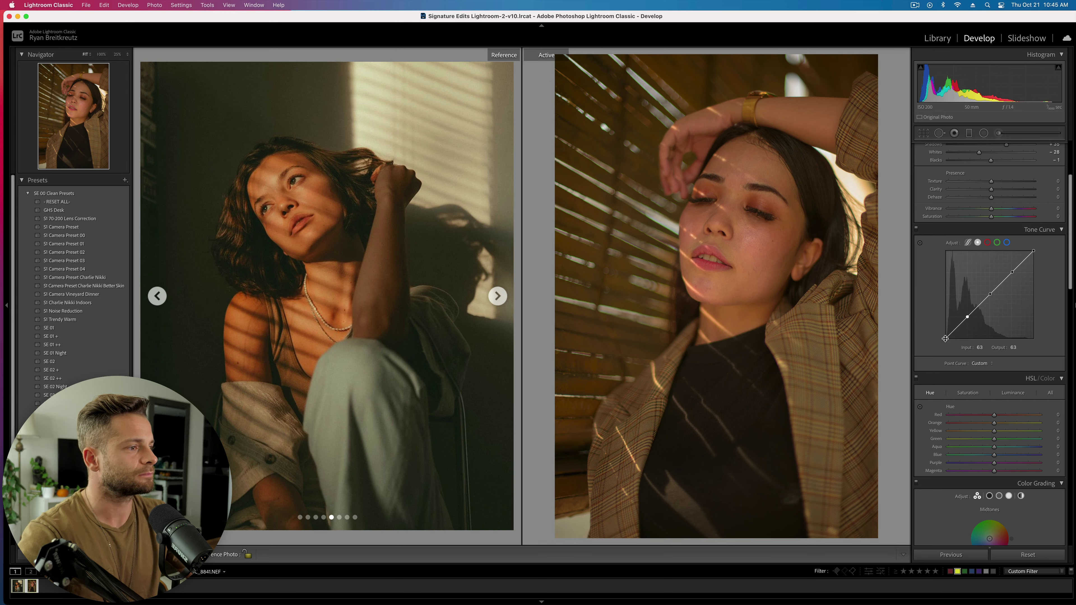
left_click_drag(945, 339, 946, 317)
left_click_drag(1036, 252, 1034, 271)
key("super+z")
key("super+z")
key("super+z")
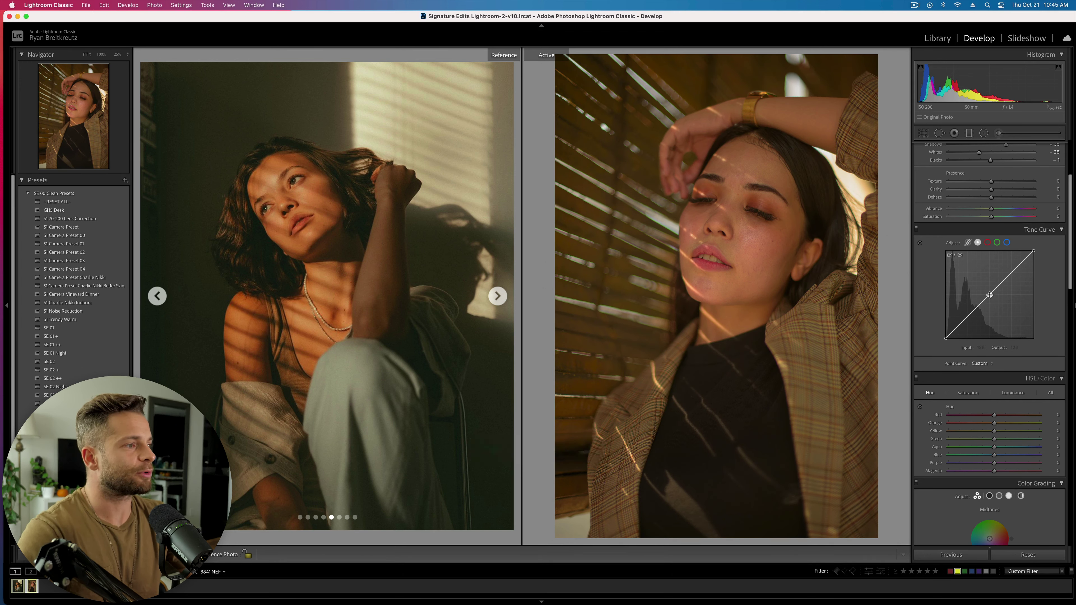
Shape a faded point curve with a midtone anchor, flattening shadows from input 12, output 15 and highlights from input 185, output 189
left_click(1011, 273)
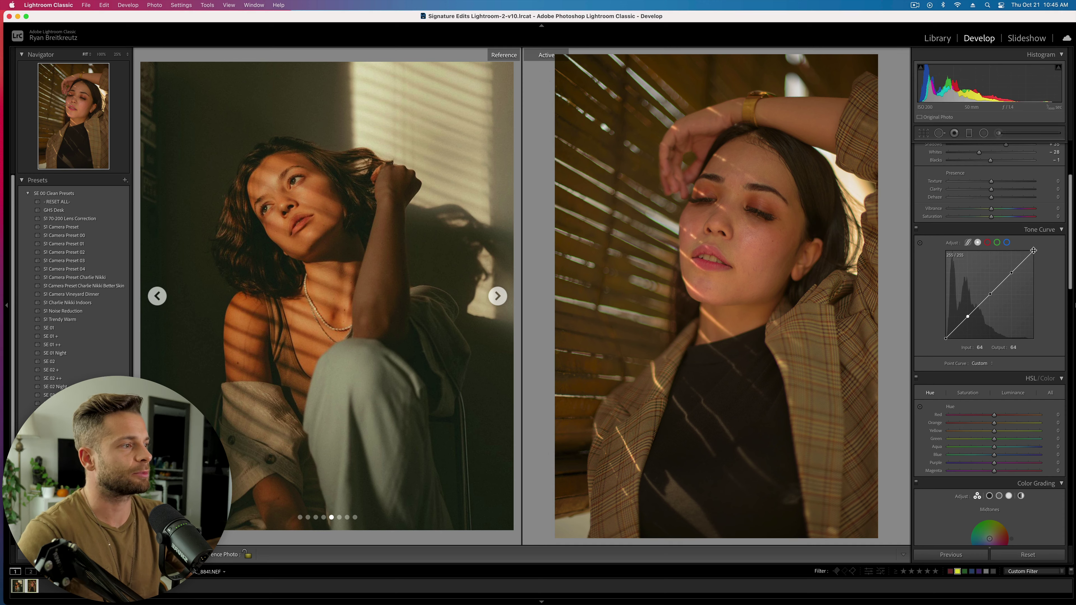
left_click_drag(1033, 251, 1030, 259)
left_click_drag(945, 338, 973, 314)
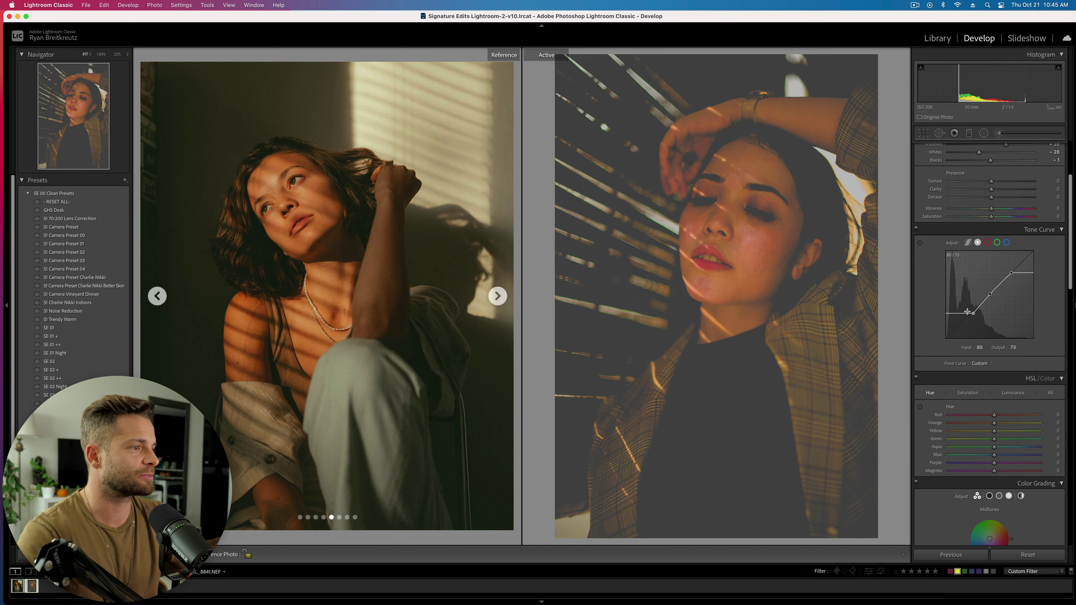
left_click_drag(974, 314, 949, 336)
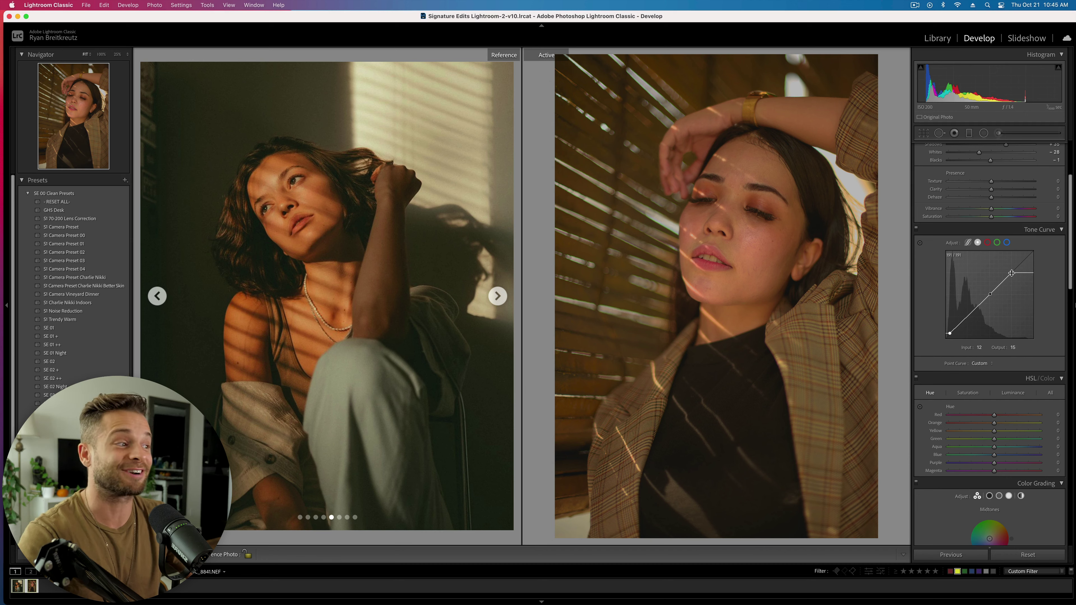
mouse_move(1011, 273)
left_mouse_down()
mouse_move(1034, 261)
mouse_move(1000, 261)
mouse_move(1015, 256)
mouse_move(1012, 274)
mouse_move(1054, 250)
mouse_move(993, 293)
mouse_move(1013, 270)
left_mouse_up()
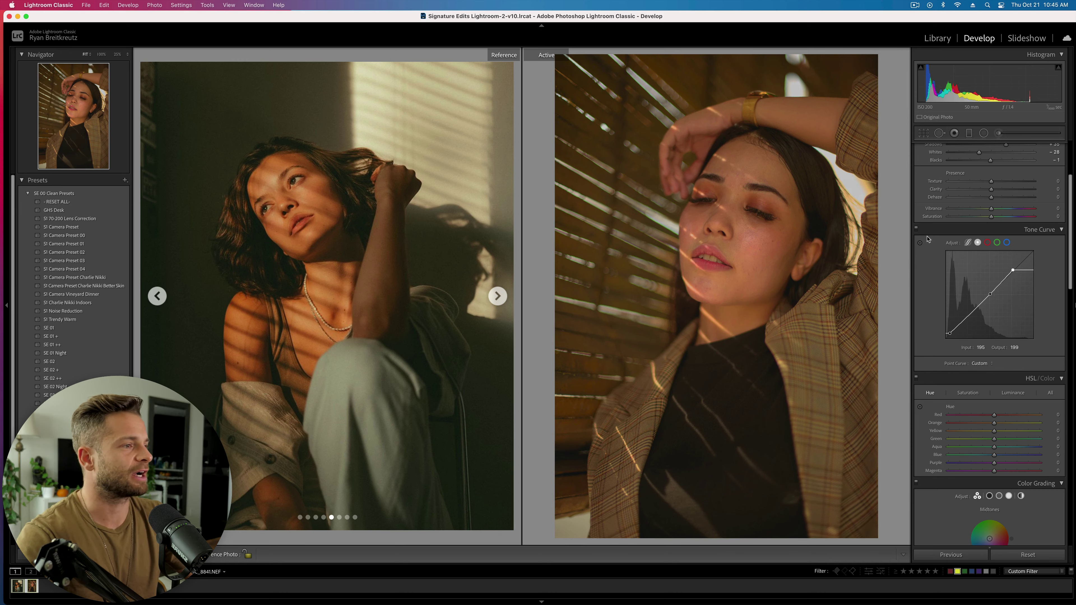
Compare the portrait repeatedly with and without the tone curve adjustment
left_click(917, 229)
left_click(917, 230)
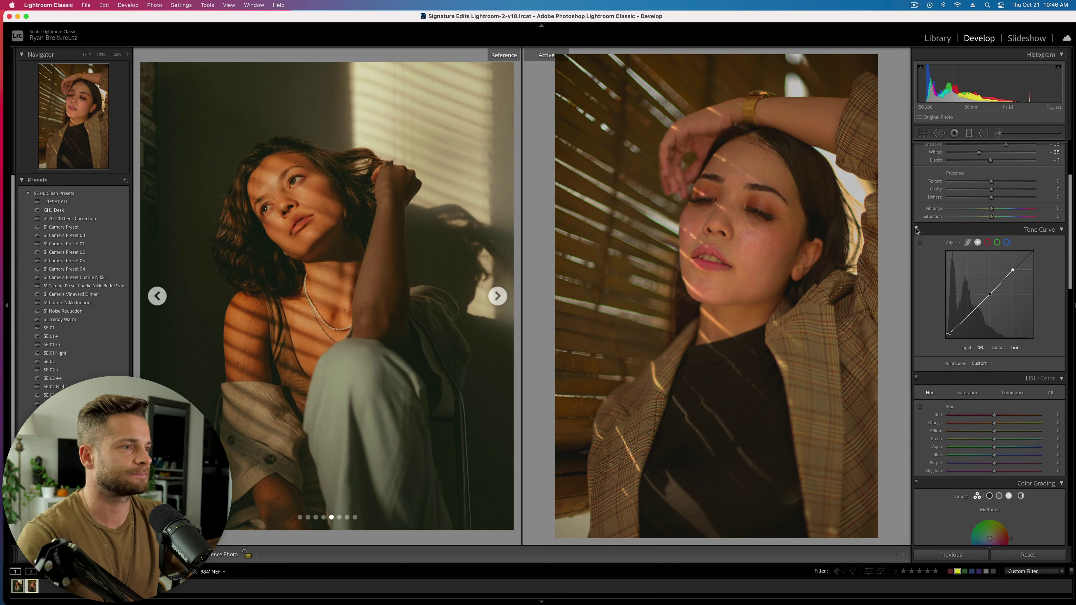
left_click(917, 229)
left_click(917, 229)
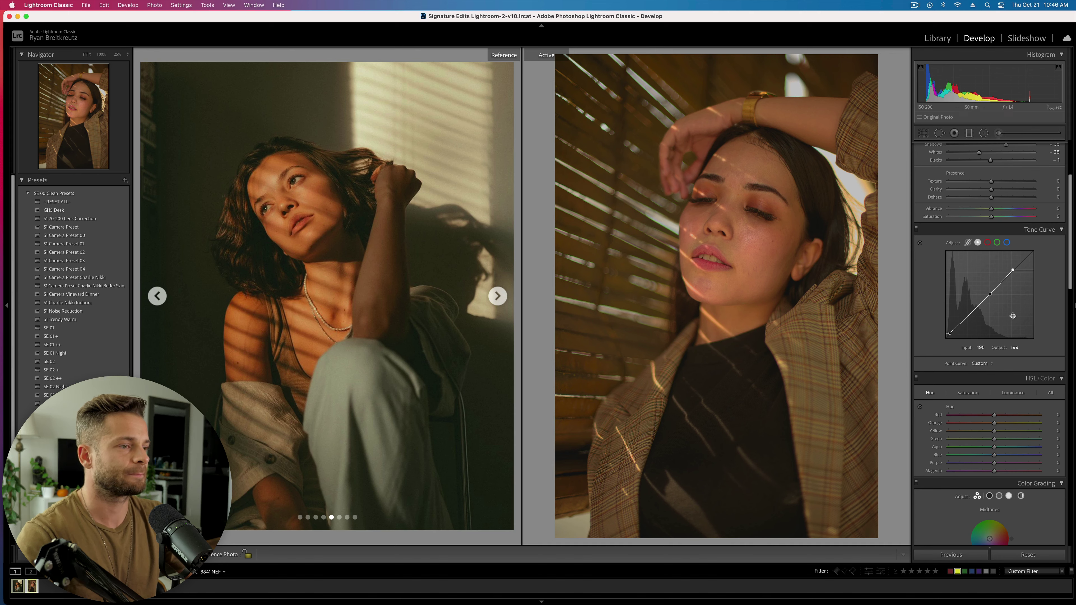
left_click(916, 230)
left_click(916, 230)
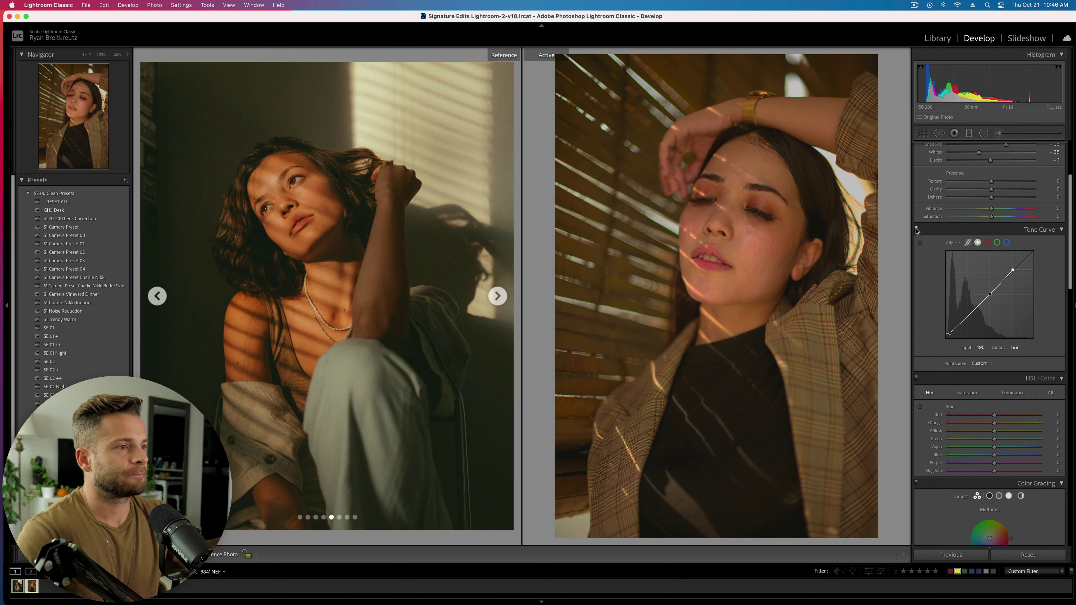
left_click(917, 229)
left_click(916, 229)
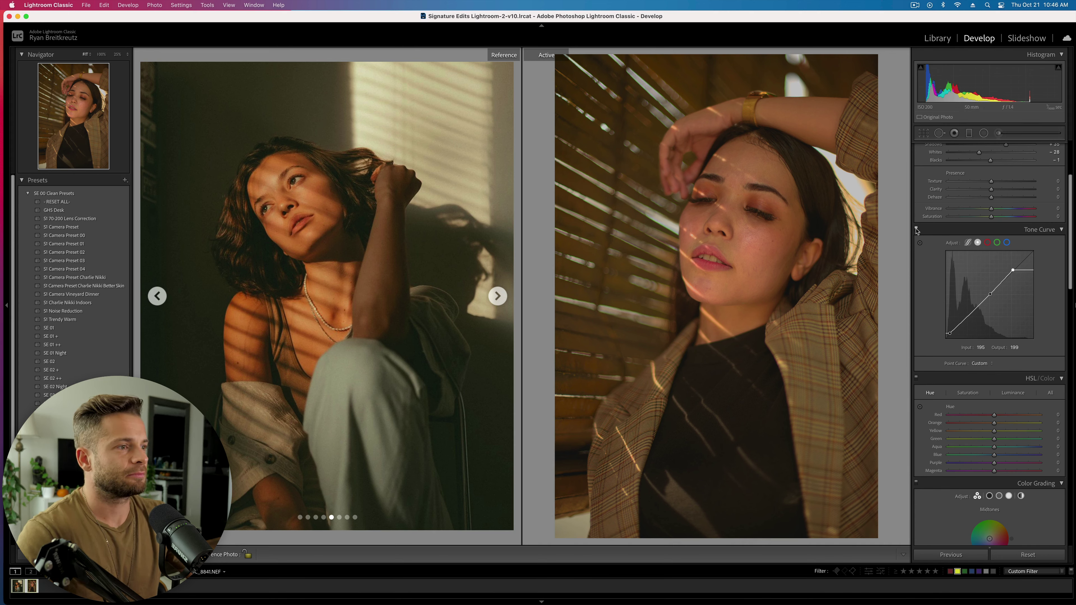
Shape the green channel curve with a midtone anchor at input 107, output 105 and the black point lifted to output 7
left_click(988, 243)
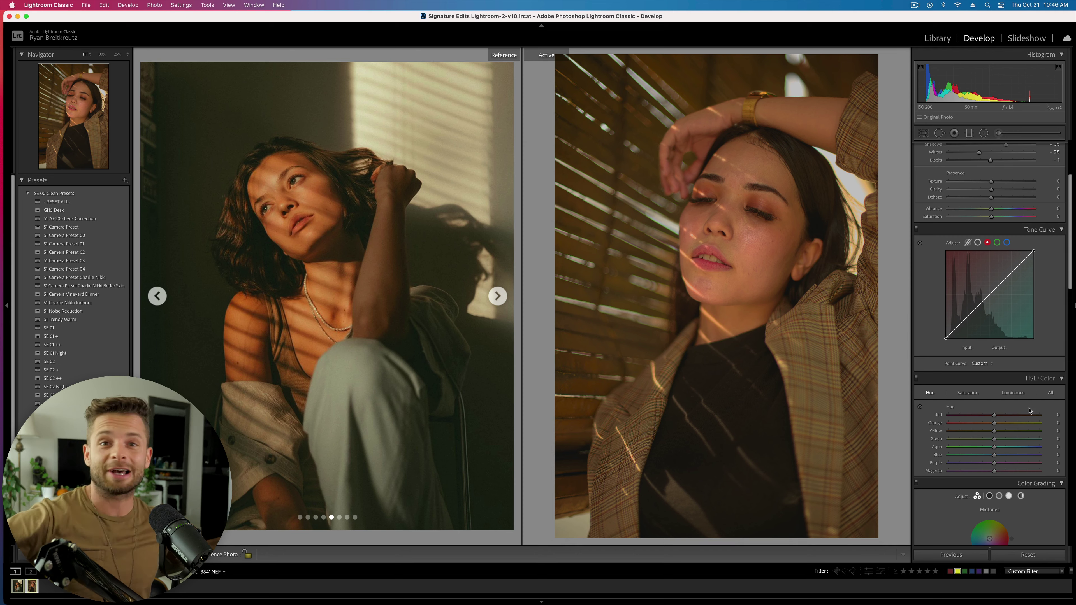
left_click(996, 243)
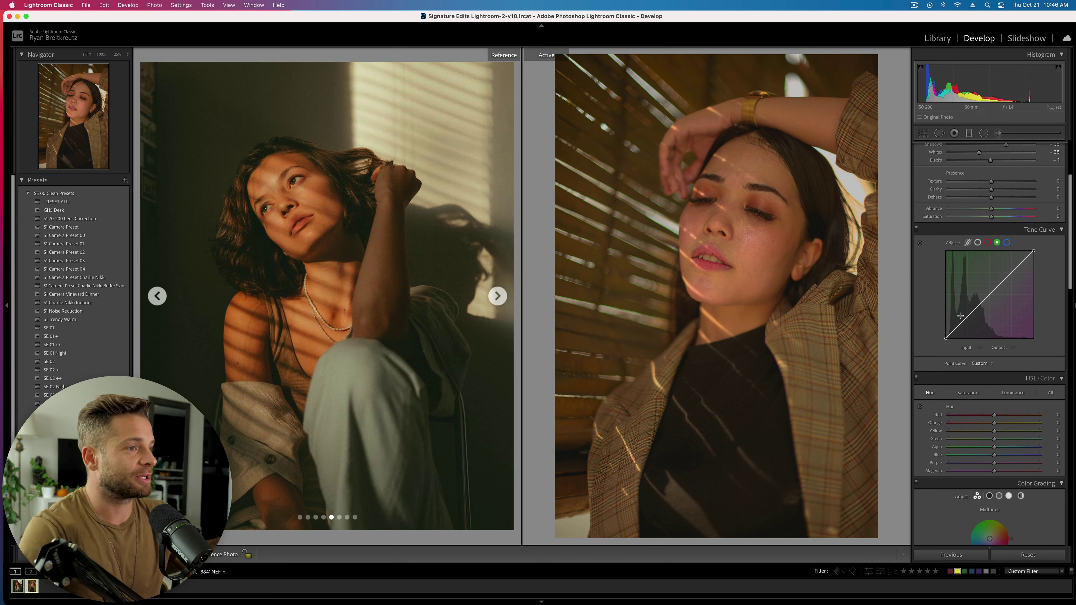
left_click_drag(946, 339, 945, 326)
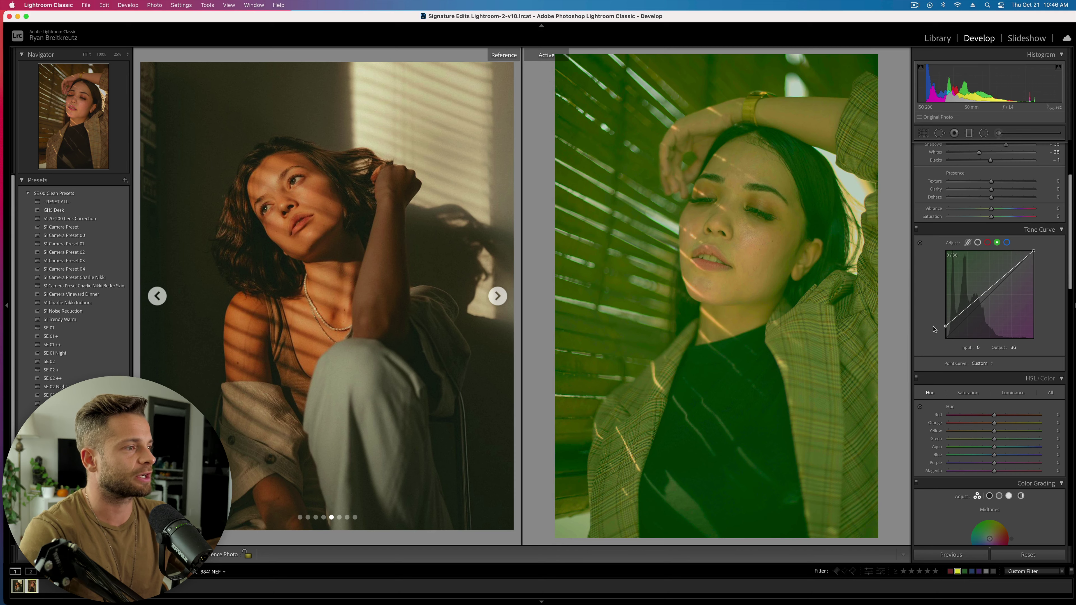
left_click(991, 296)
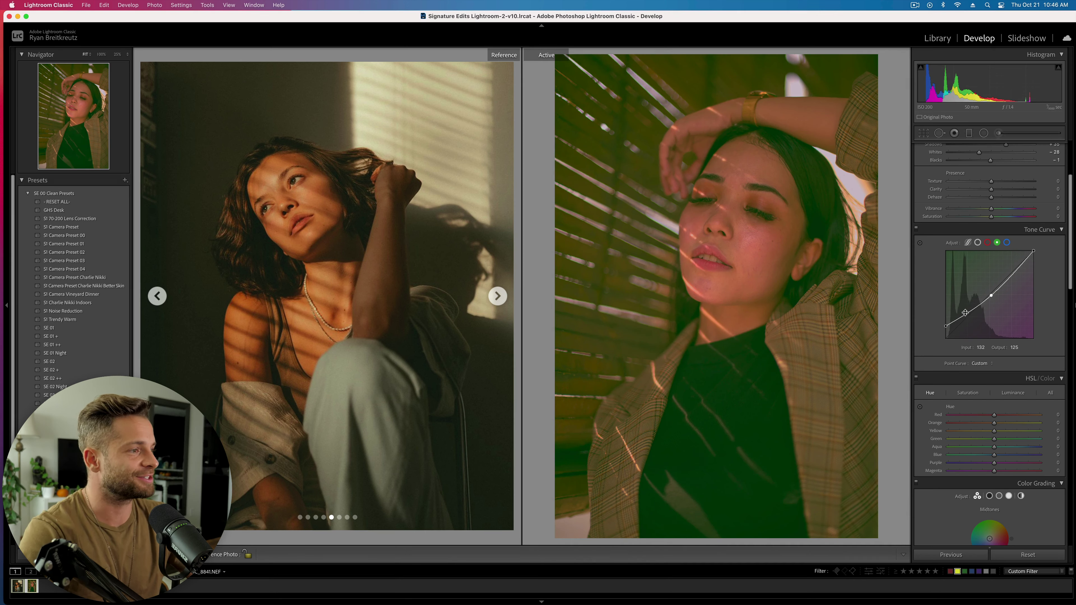
left_click_drag(992, 296, 990, 296)
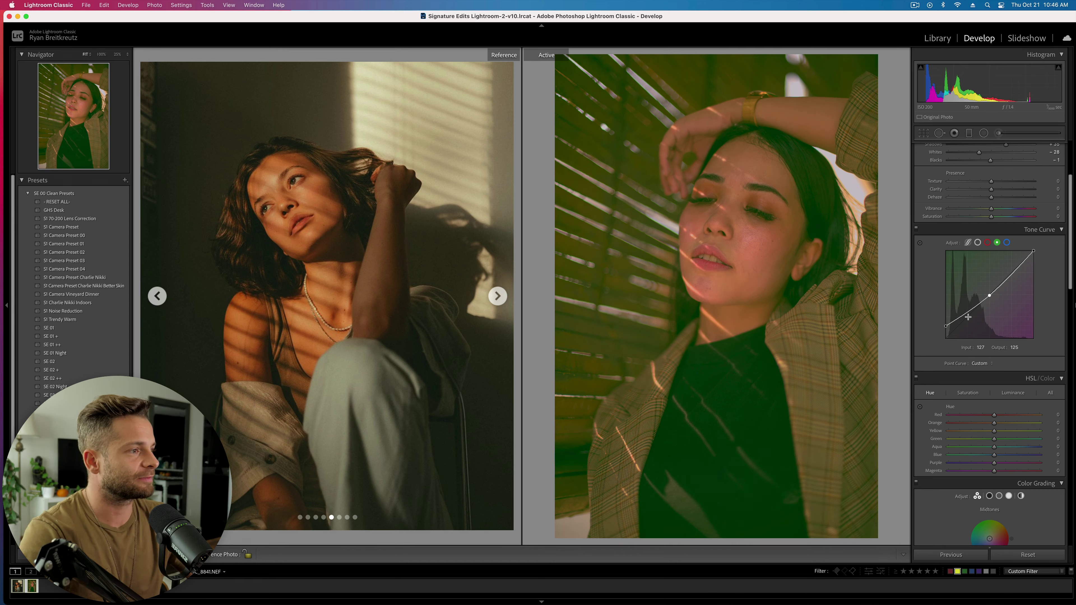
left_click_drag(946, 327, 942, 336)
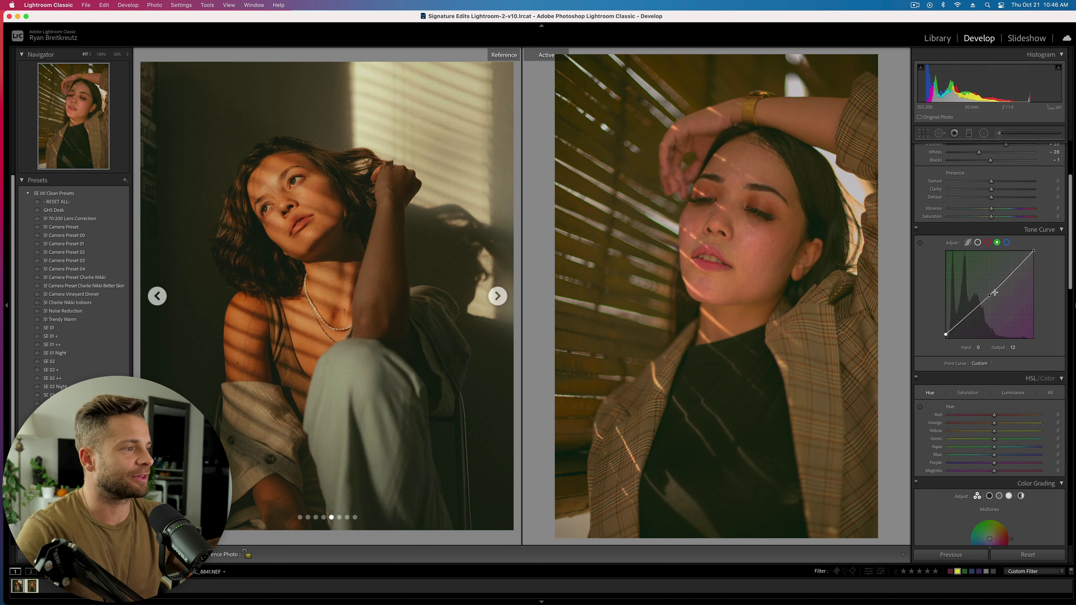
left_click(983, 303)
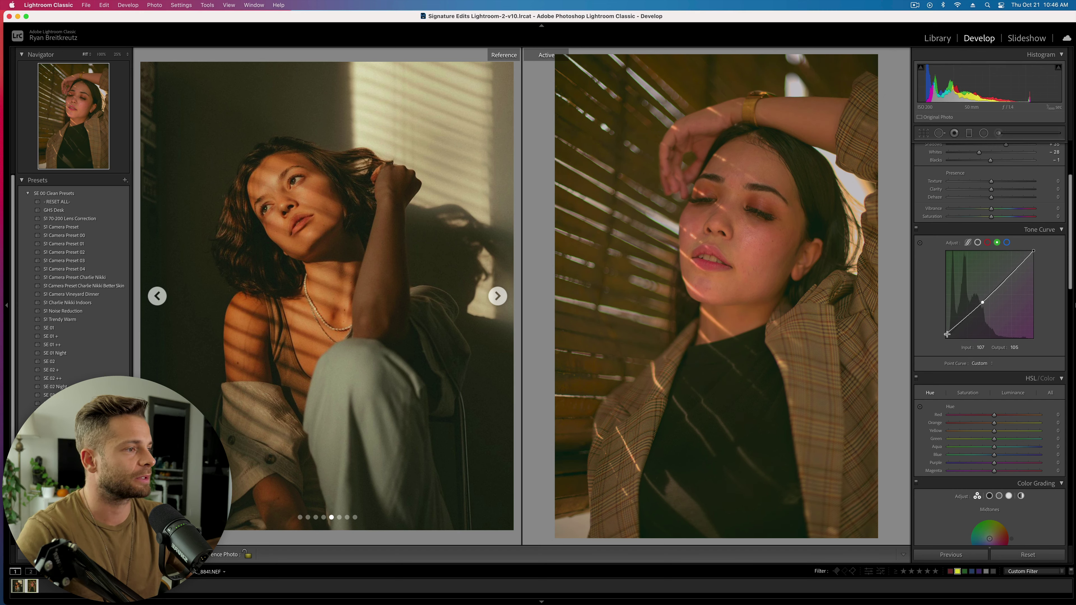
mouse_move(946, 337)
left_mouse_down()
mouse_move(941, 356)
mouse_move(937, 339)
left_mouse_up()
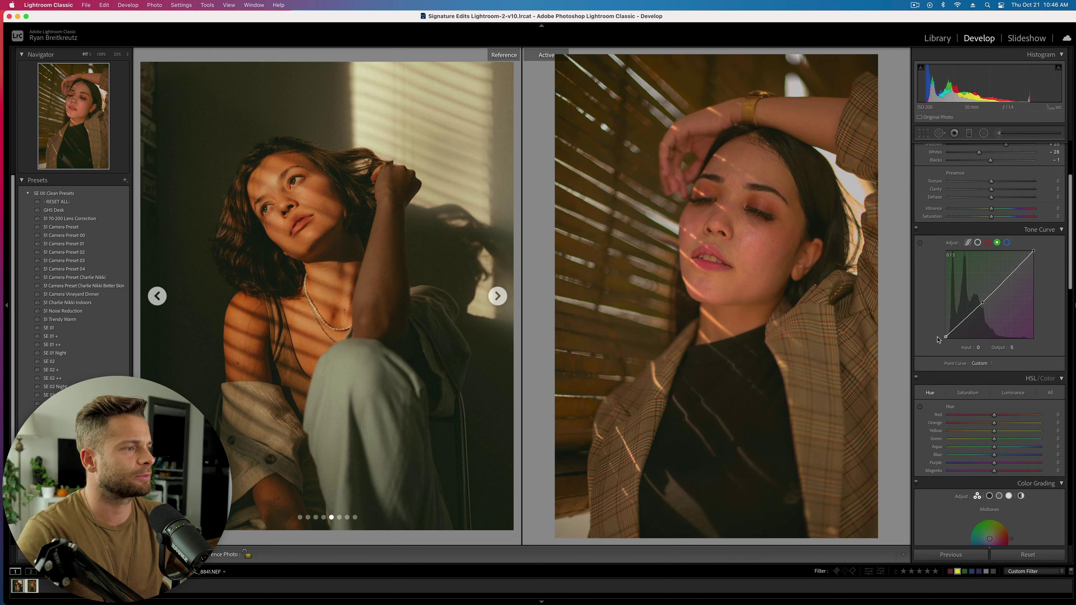
Copy the green channel's curve settings and paste them into the blue channel
right_click(1002, 305)
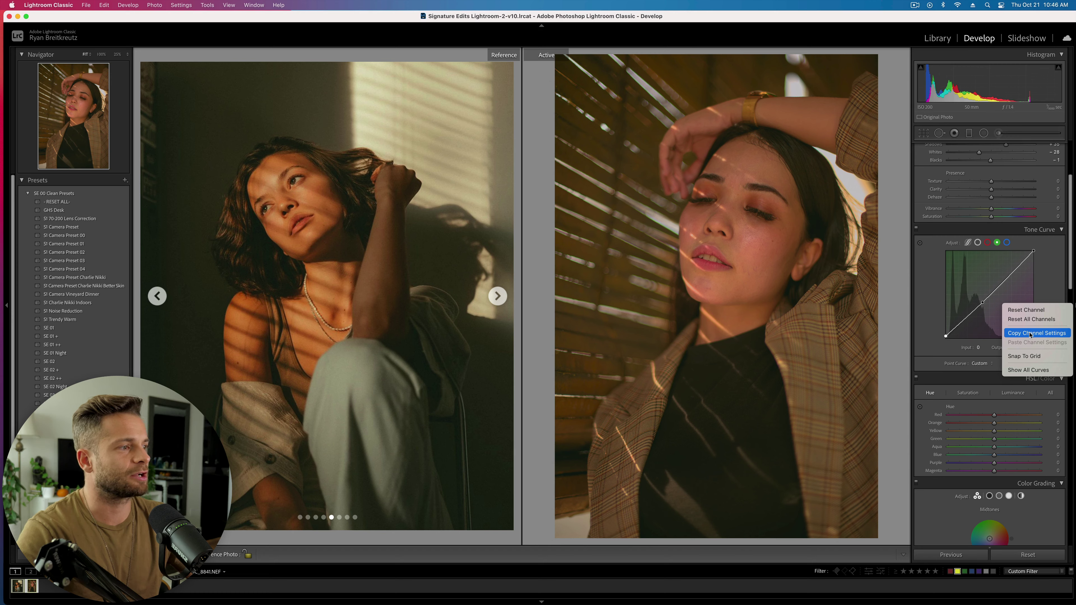
left_click(1030, 333)
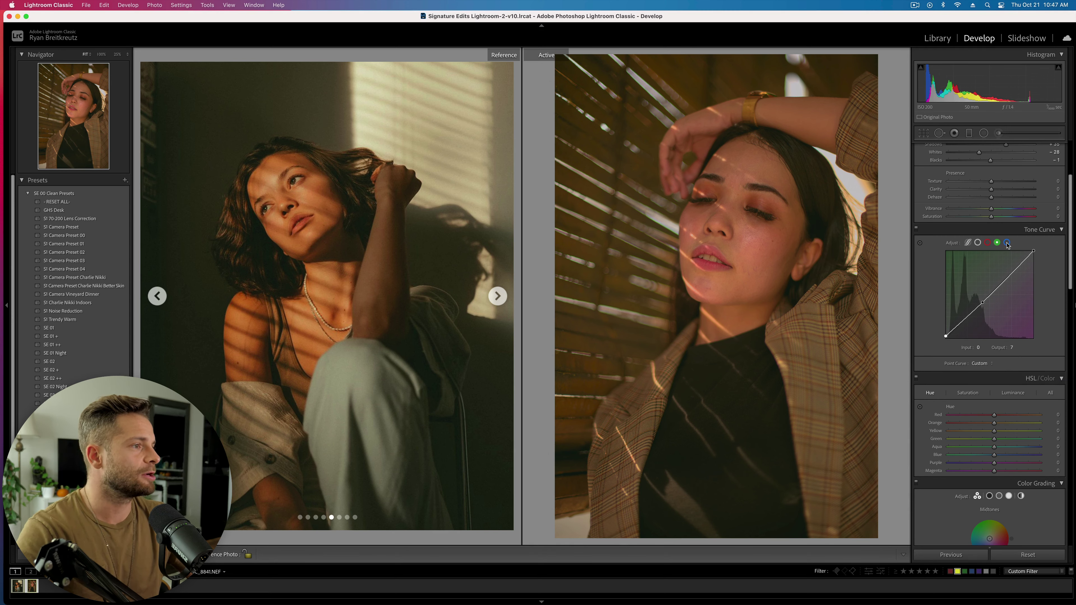
left_click(1007, 243)
right_click(990, 322)
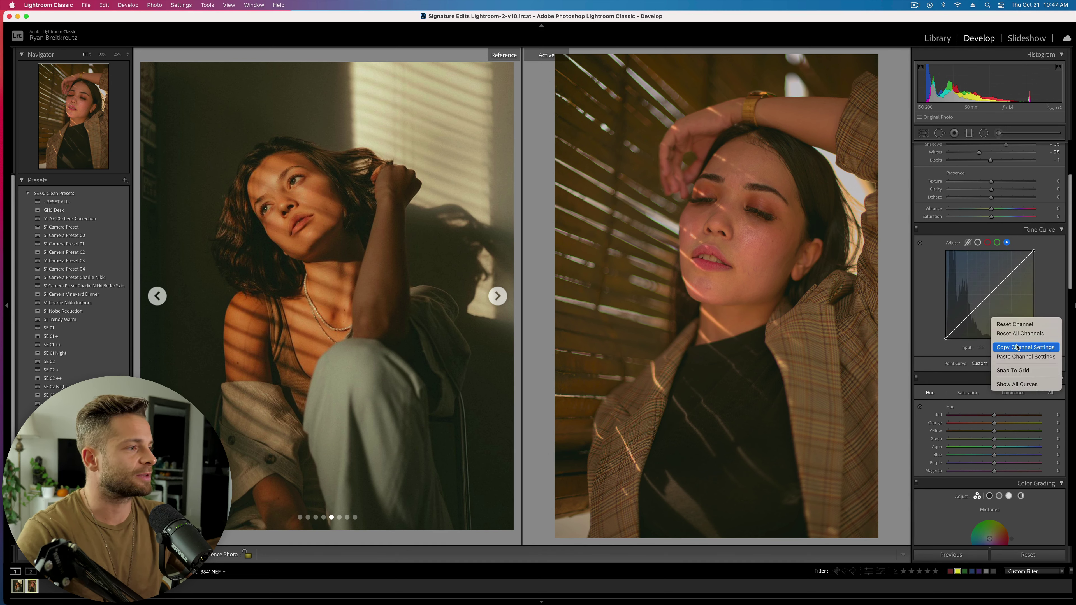
left_click(1020, 357)
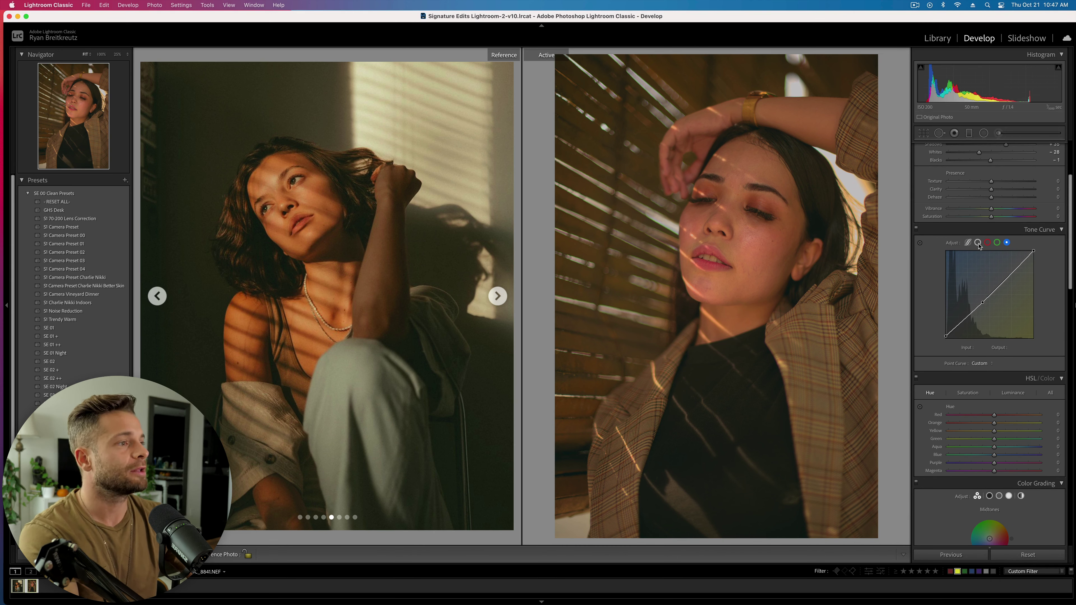
Set Dehaze to +10
scroll(991, 255, "up", 3)
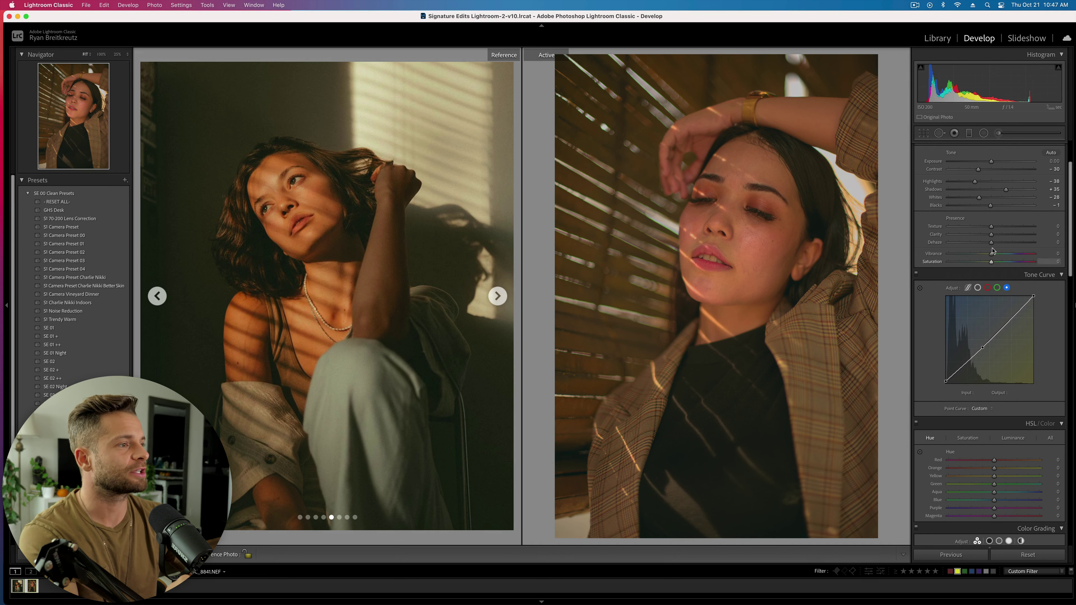
left_click_drag(998, 245, 997, 245)
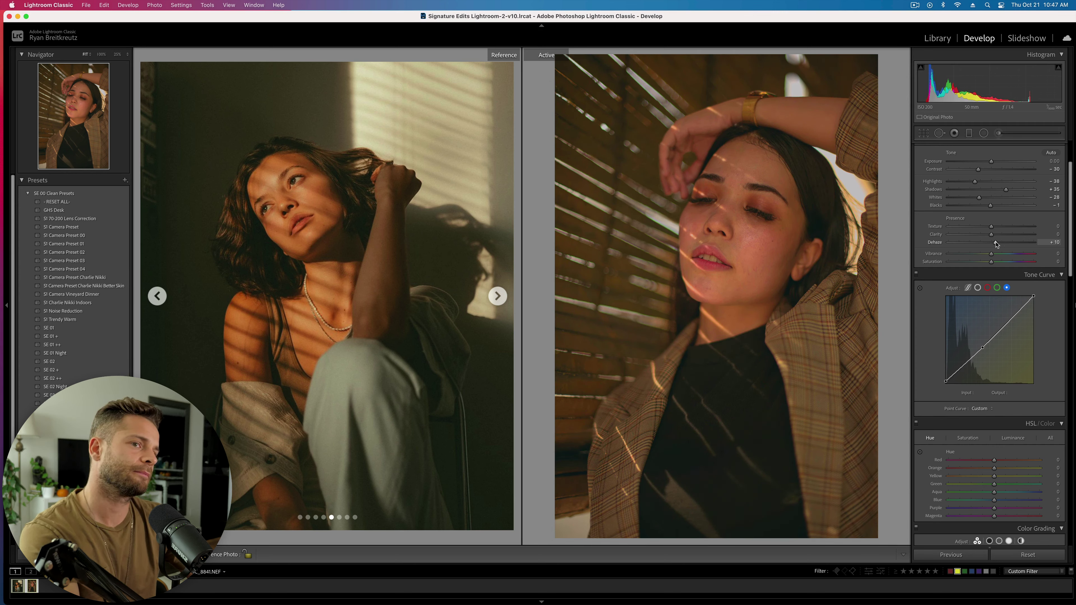
Add a shadow anchor to the RGB point curve and a highlight point at input 171, output 176
left_click(978, 288)
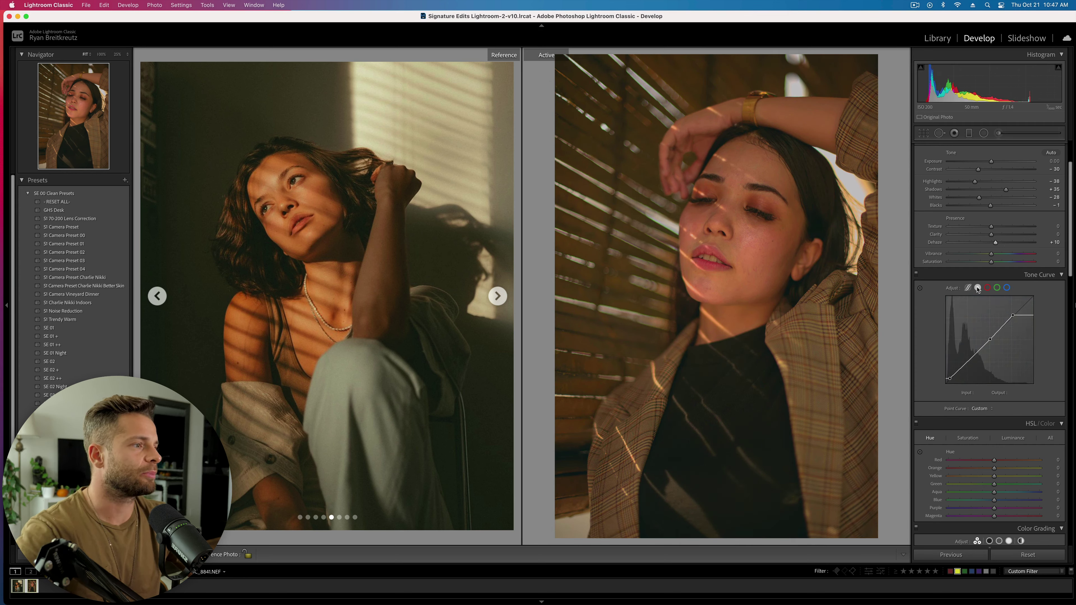
left_click(990, 339)
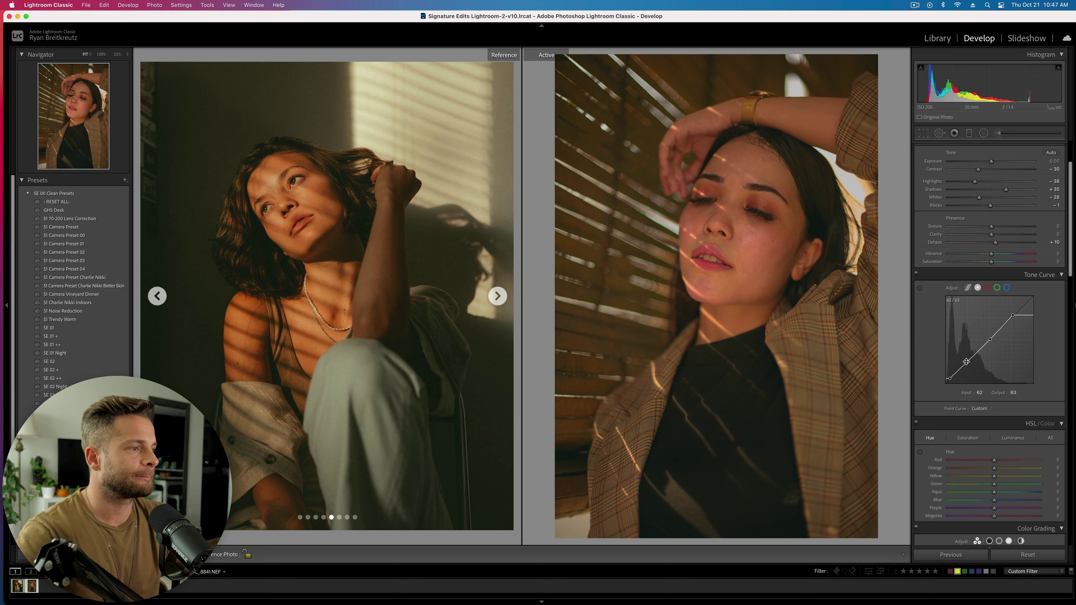
left_click(967, 362)
left_click_drag(968, 362, 976, 358)
left_click(974, 356)
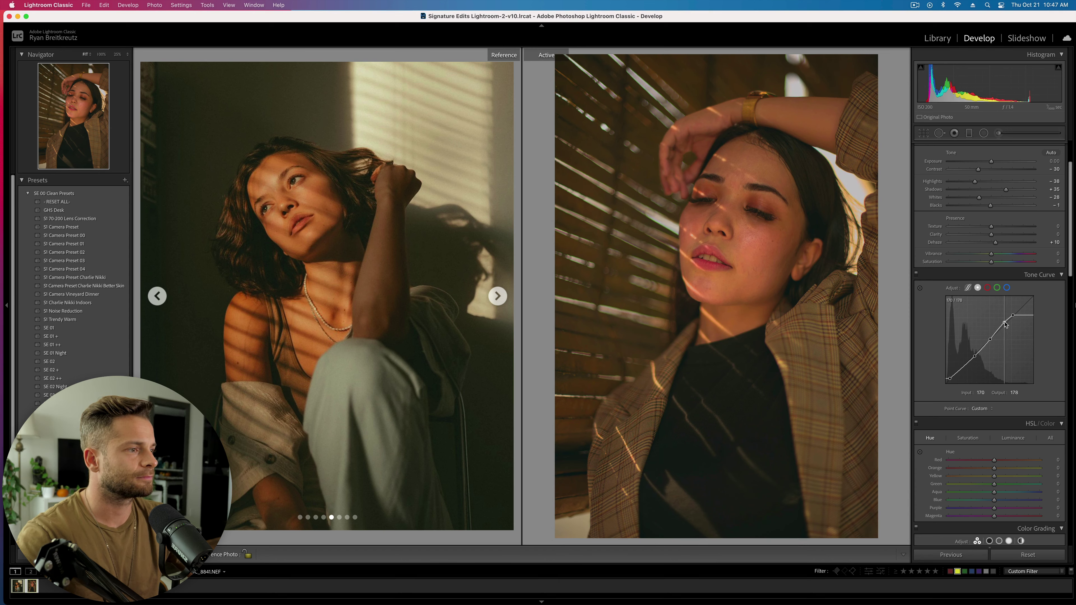
Compare the portrait with all tone curve adjustments switched off and on
left_click(917, 274)
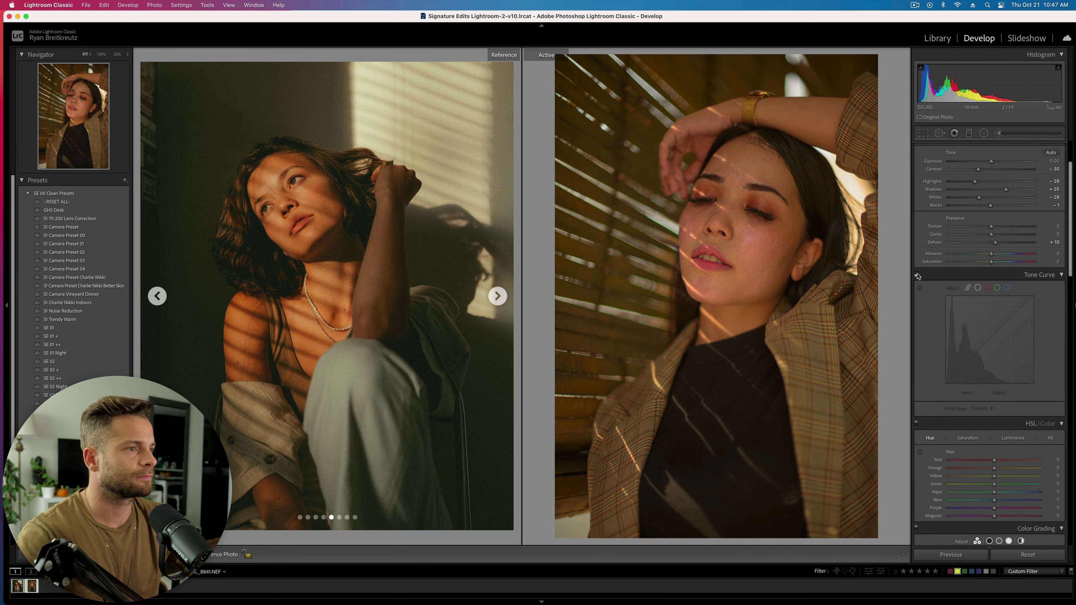
left_click(916, 274)
left_click(916, 274)
left_click(917, 275)
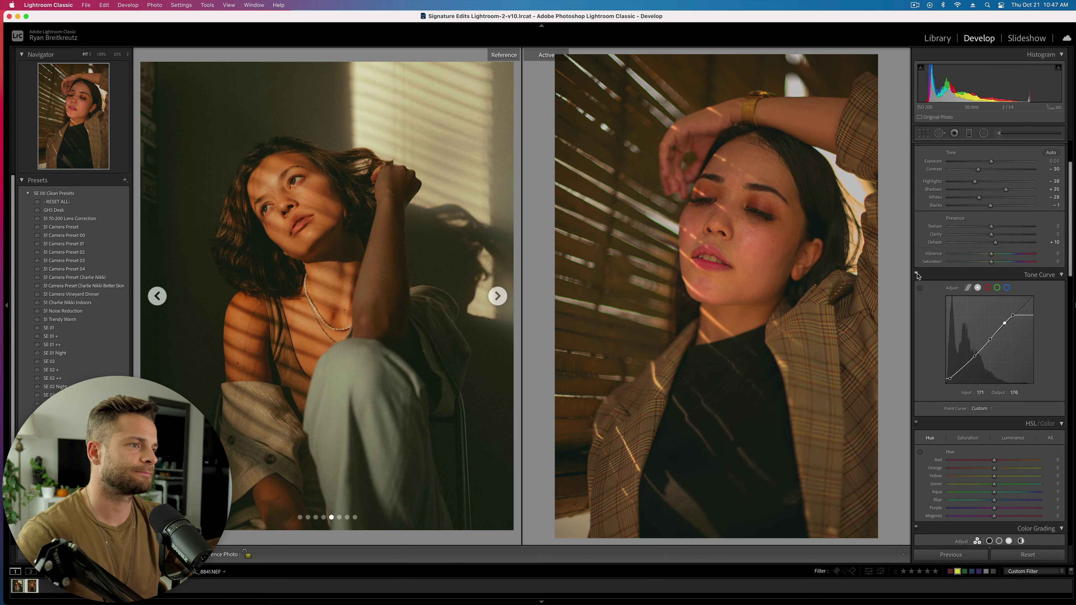
left_click(917, 275)
left_click(916, 274)
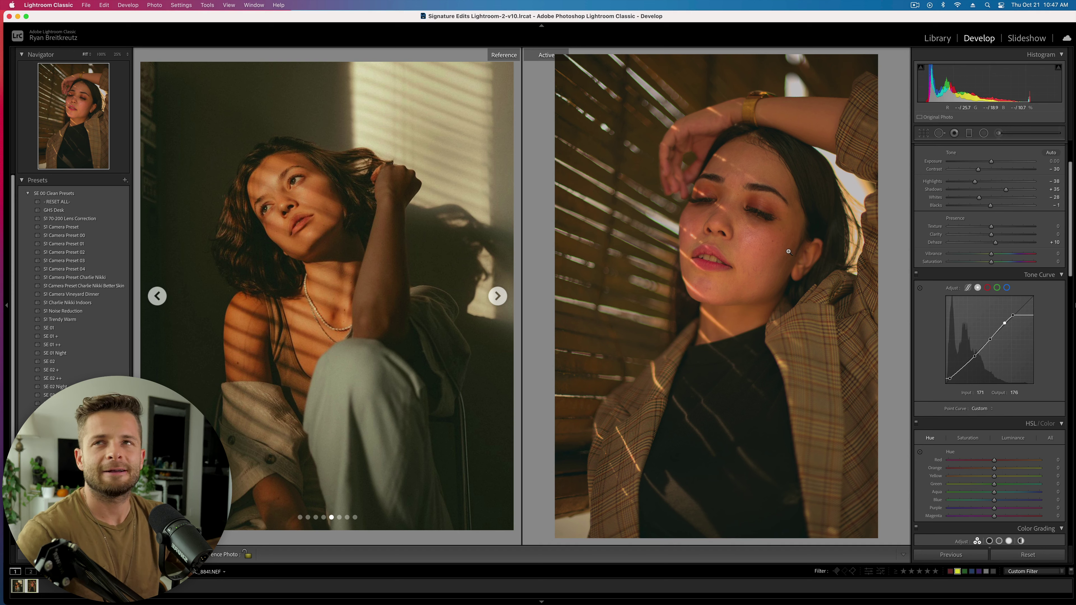
left_click(917, 274)
left_click(916, 274)
left_click(917, 275)
left_click(917, 275)
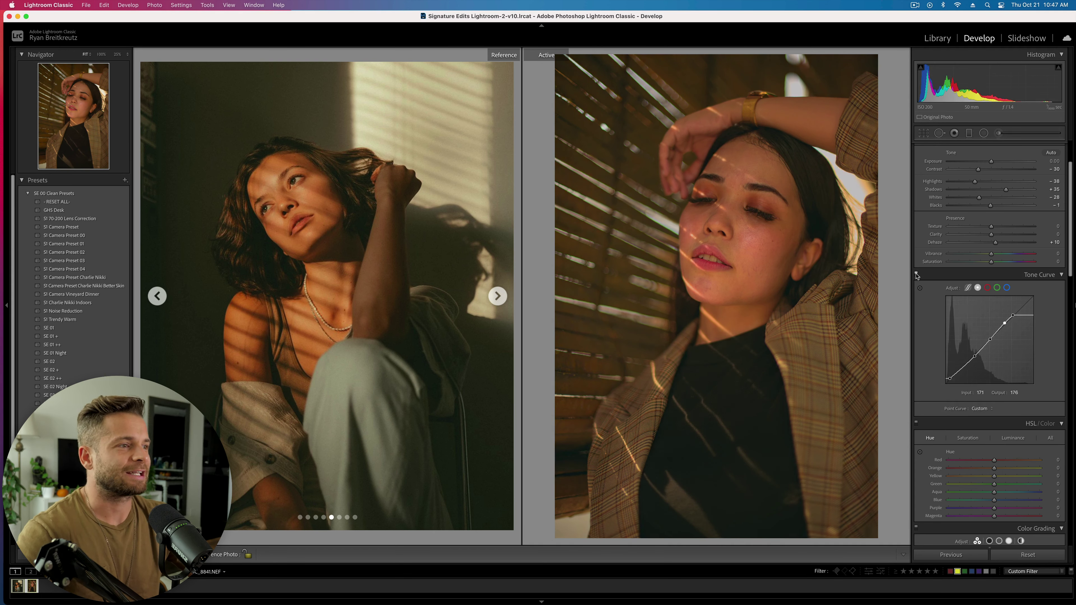
Move the RGB curve's highlight flattening point to input 208, output 212 and its shadow anchor to input 55, output 56, checking against the unadjusted curve
left_click_drag(1013, 315, 1019, 312)
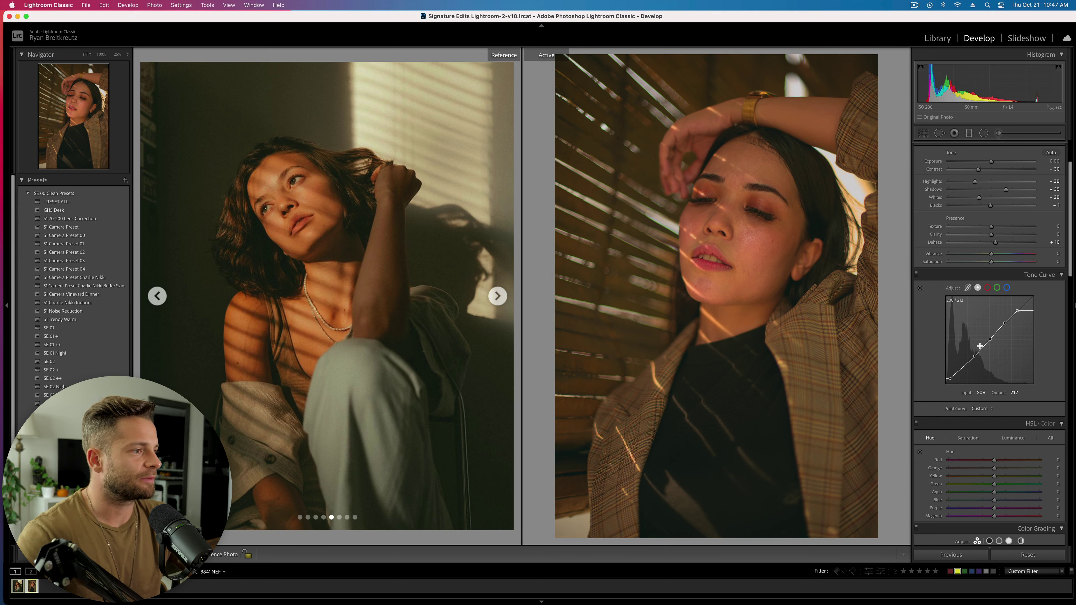
left_click_drag(975, 355, 965, 365)
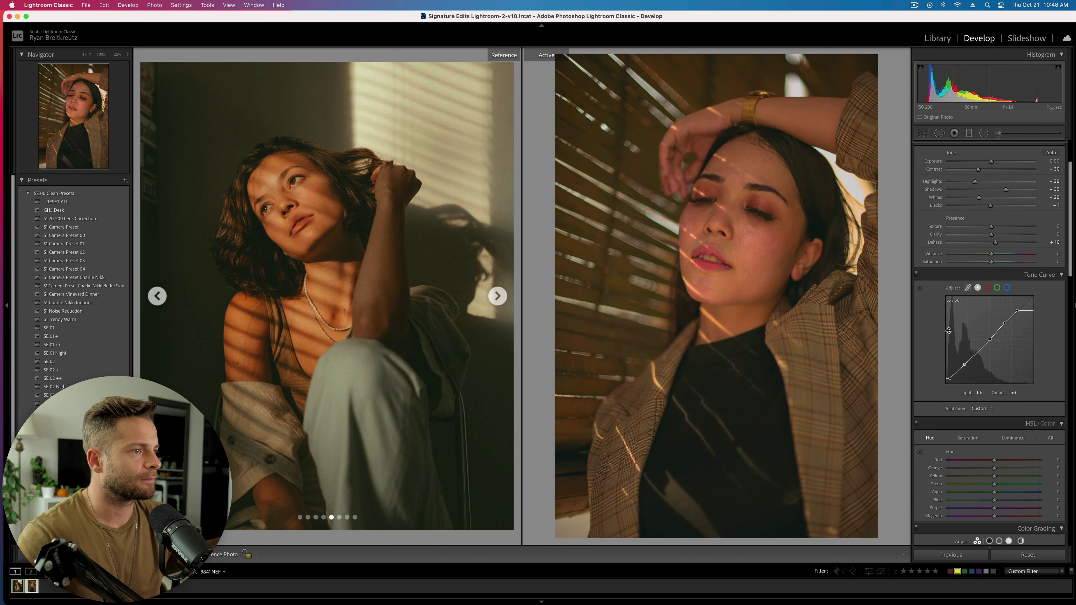
left_click(916, 273)
left_click(916, 273)
left_click(916, 273)
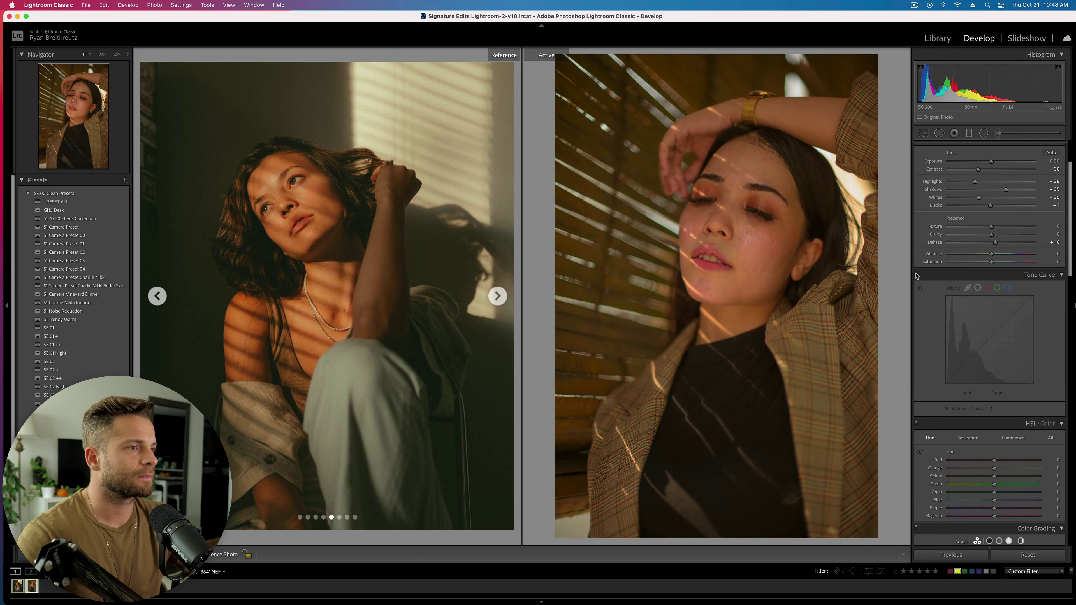
left_click(916, 274)
Warm the blue channel curve by pulling its highlights slightly below the diagonal and adding a shadow point, judging against the reference skin close up
scroll(987, 331, "up", 3)
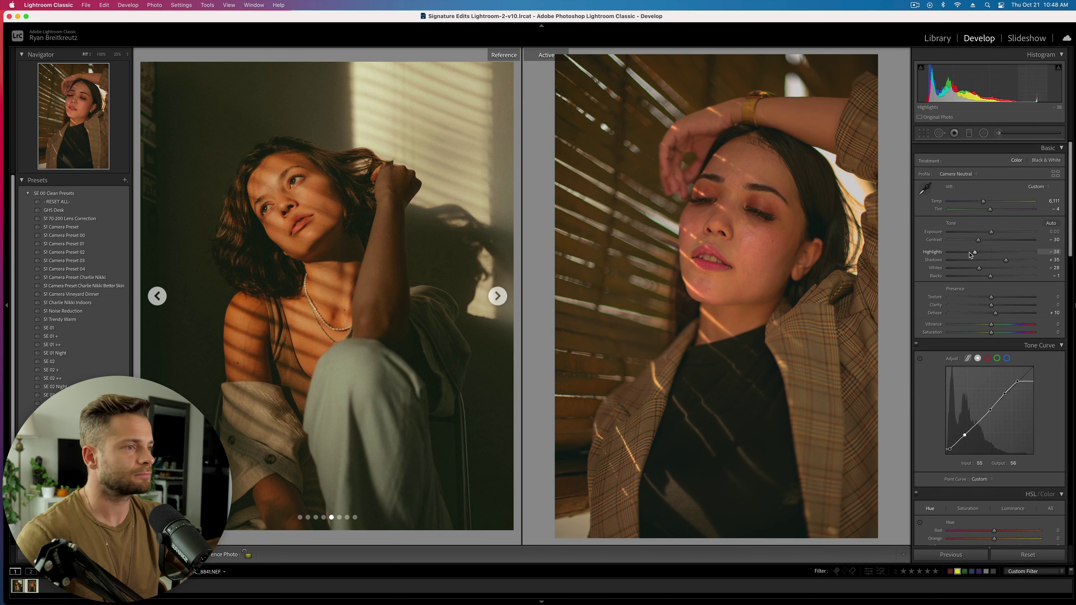
left_click(988, 358)
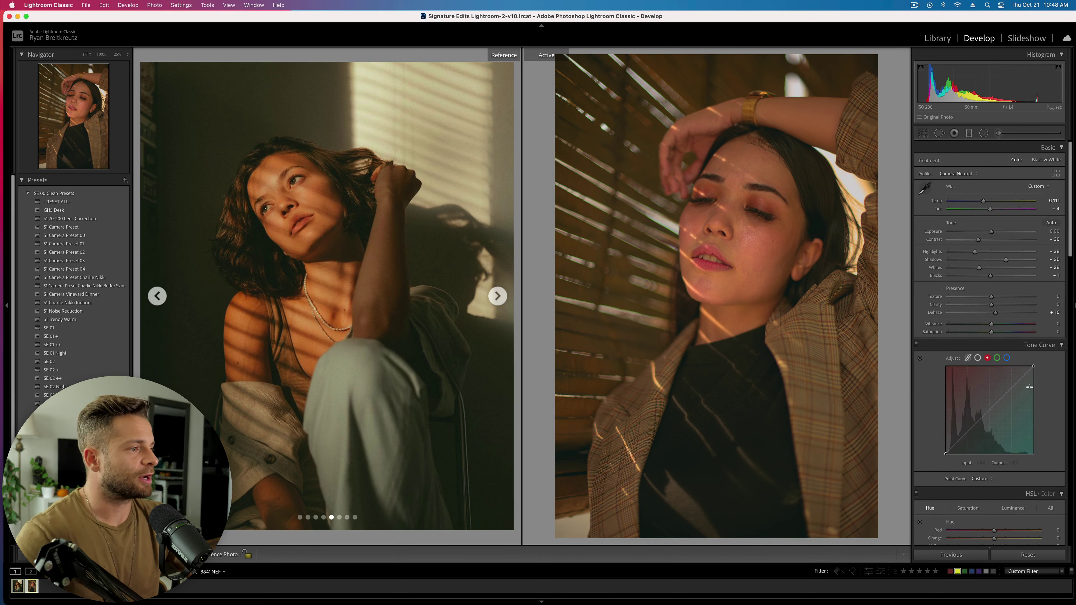
left_click(1007, 358)
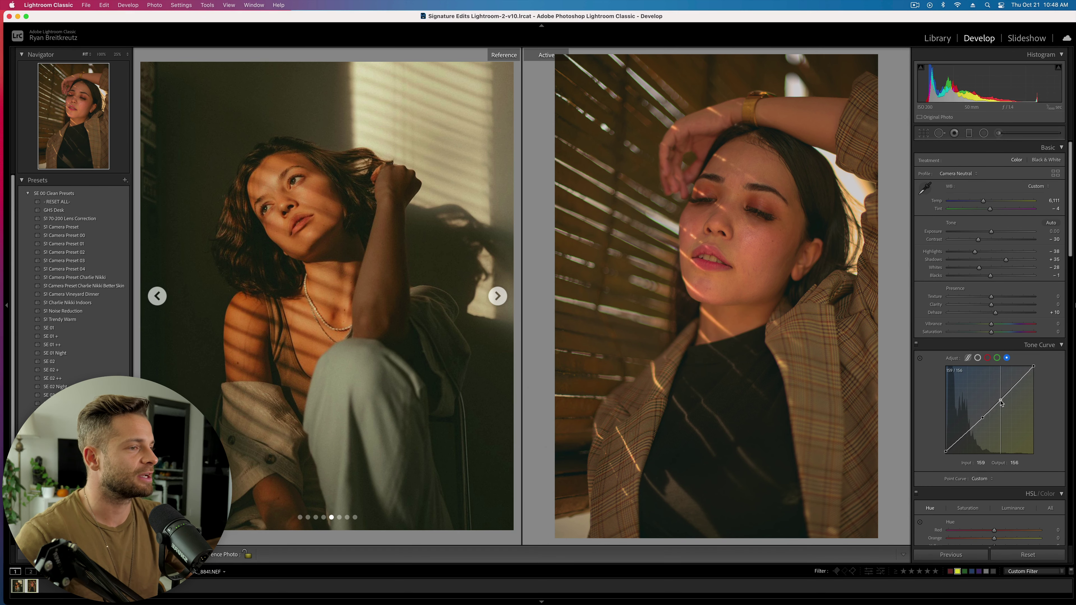
mouse_move(1000, 401)
left_mouse_down()
mouse_move(1019, 410)
mouse_move(1010, 395)
left_mouse_up()
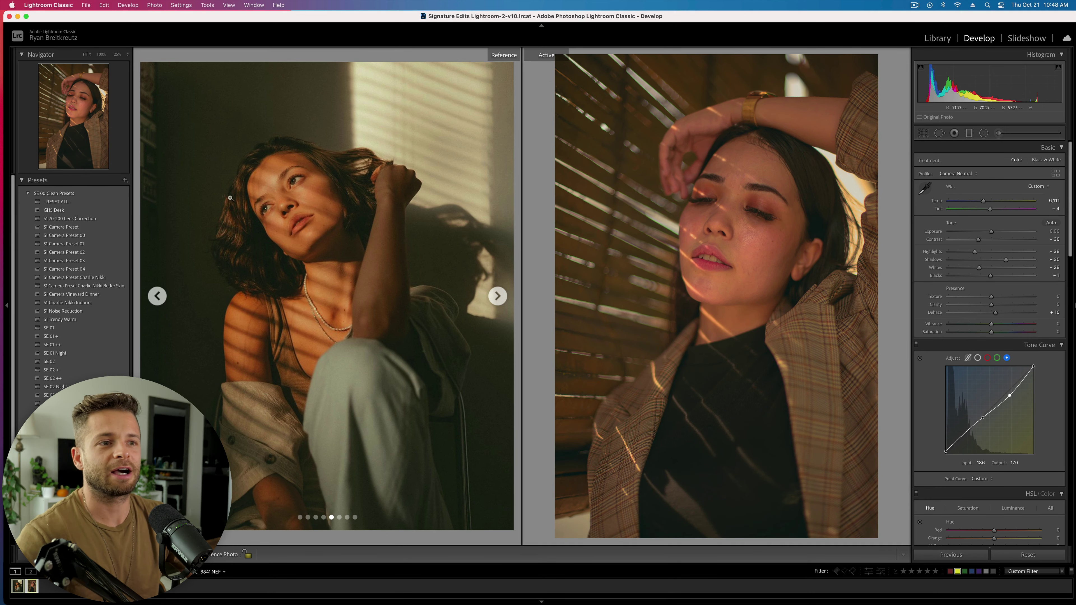
left_click(288, 187)
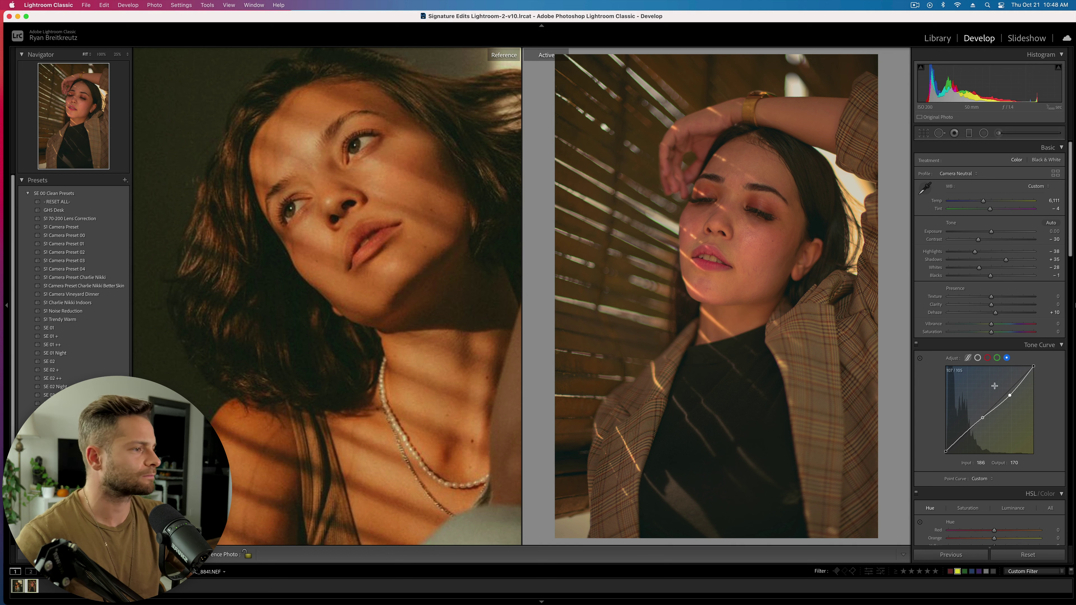
left_click_drag(1010, 395, 964, 433)
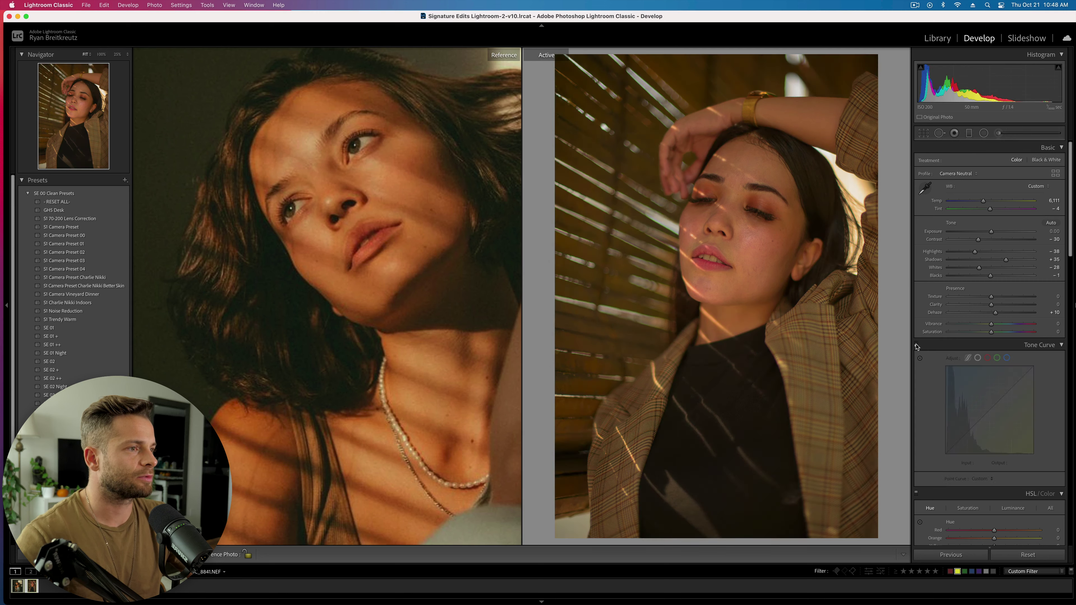
Reset the blue channel's curve for comparison and undo the reset
right_click(964, 391)
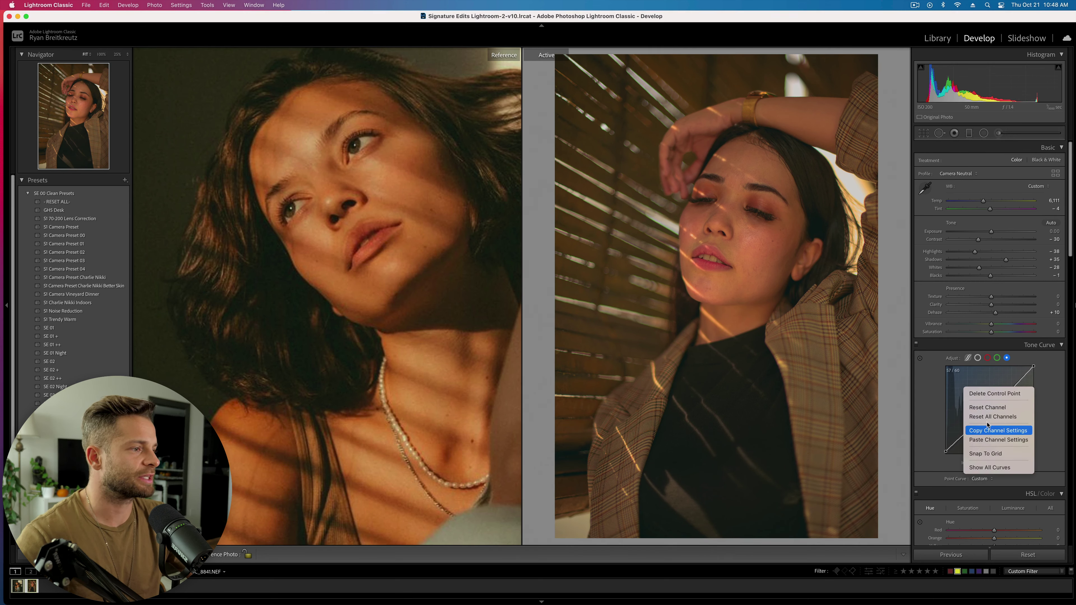
left_click(987, 407)
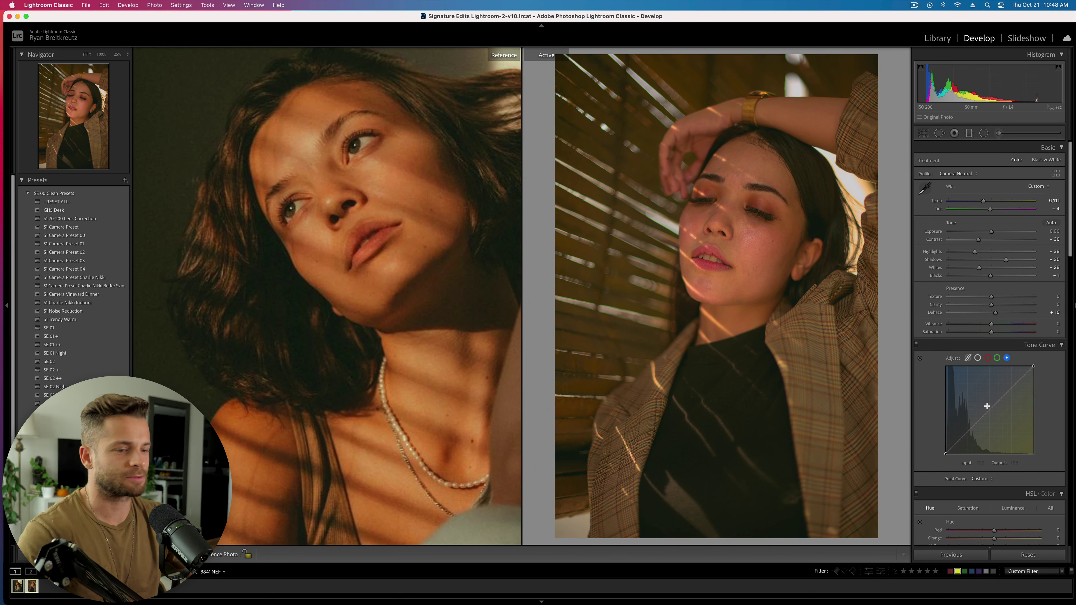
key("super+z")
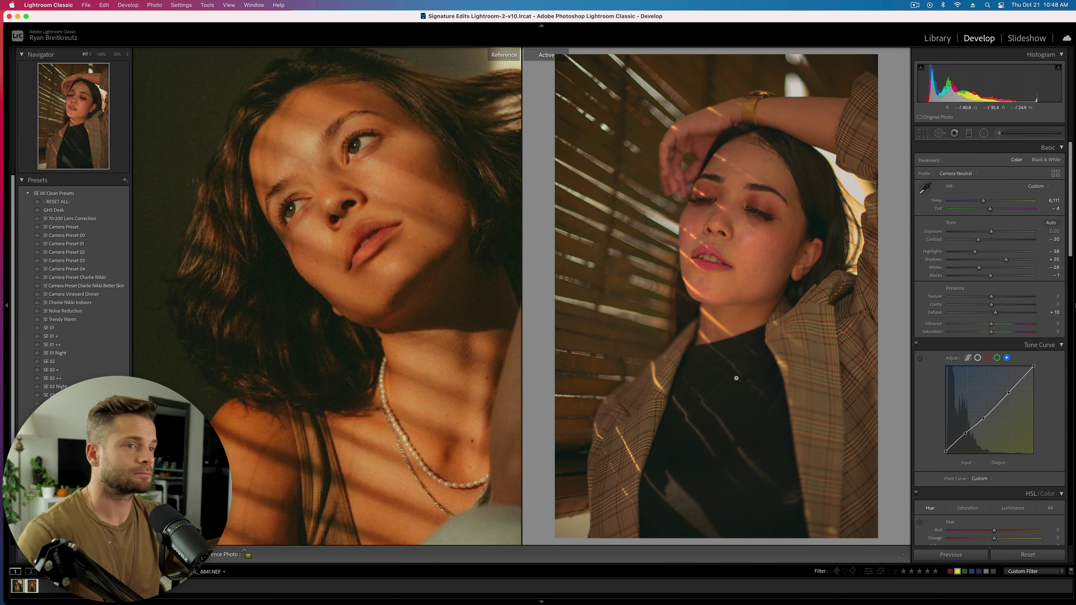
Zoom out to view the whole portrait beside the whole reference photo and compare their overall colour
left_click(715, 375)
left_click(433, 312)
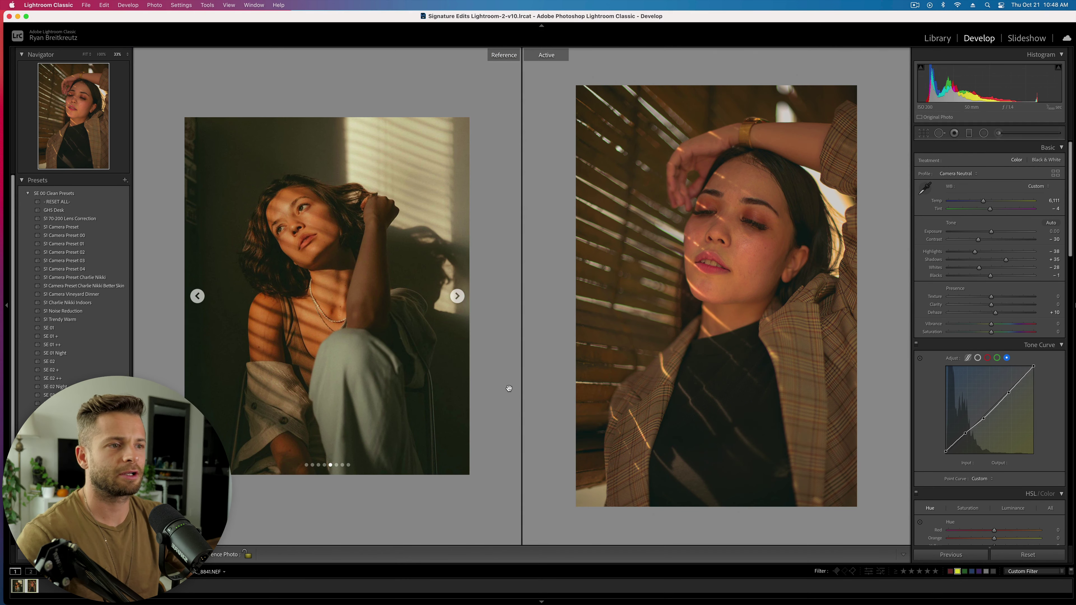
scroll(1014, 397, "down", 3)
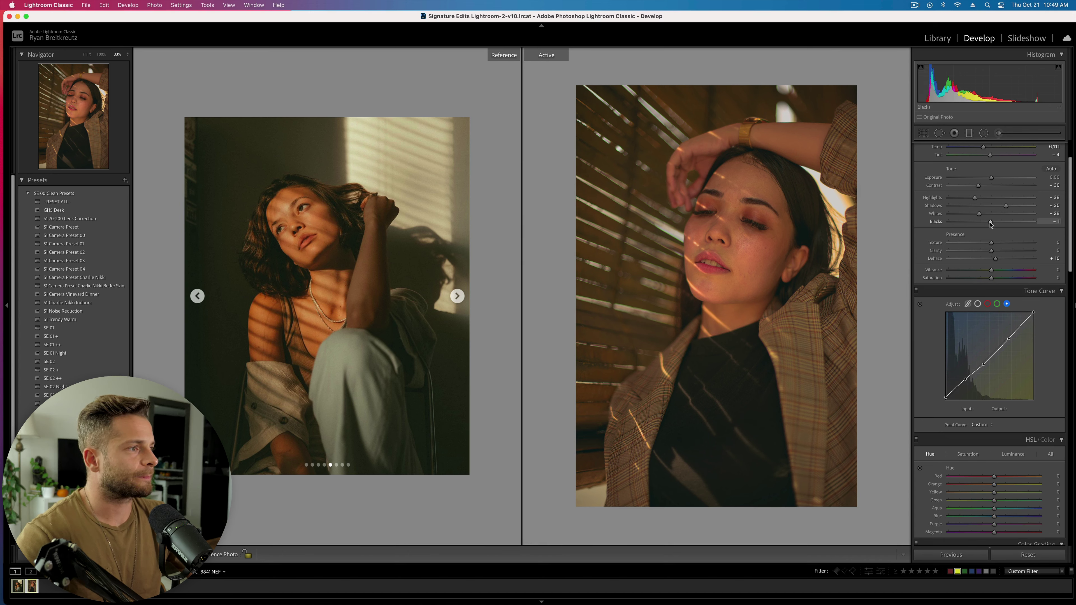
Set Blacks to -19 and reduce saturation: yellow to -25, green to -73, aqua to -70, blue to -61 and purple to -29
left_click_drag(991, 222, 983, 223)
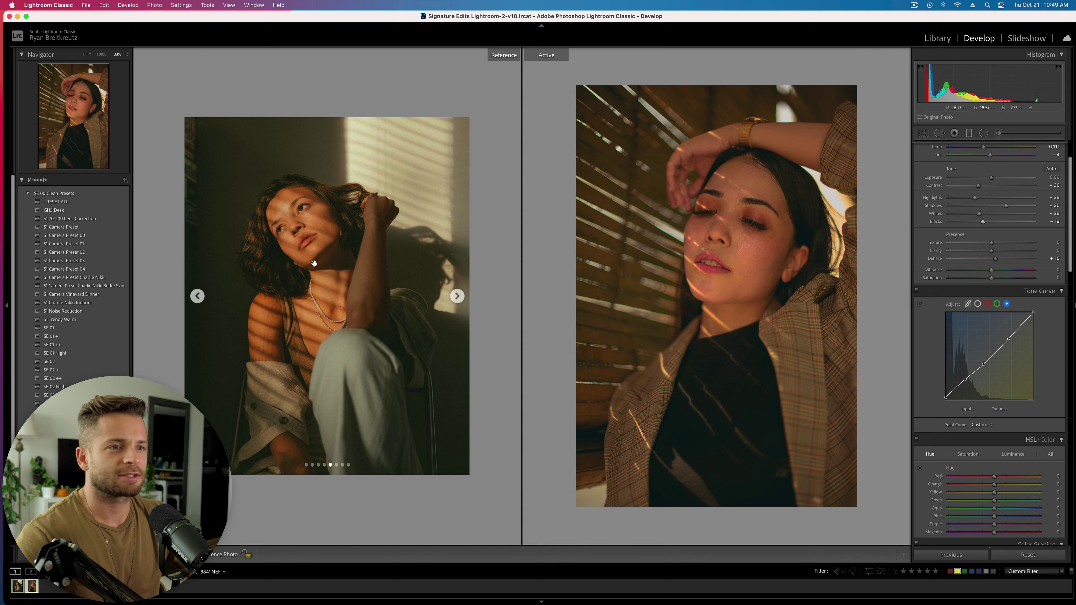
scroll(946, 379, "down", 5)
scroll(946, 378, "down", 4)
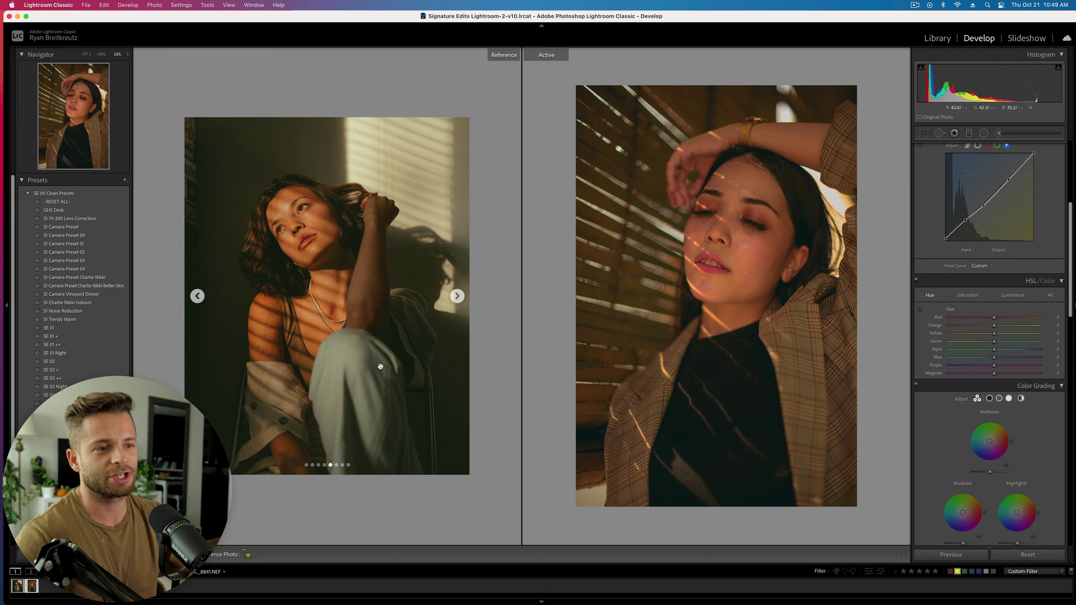
left_click(969, 296)
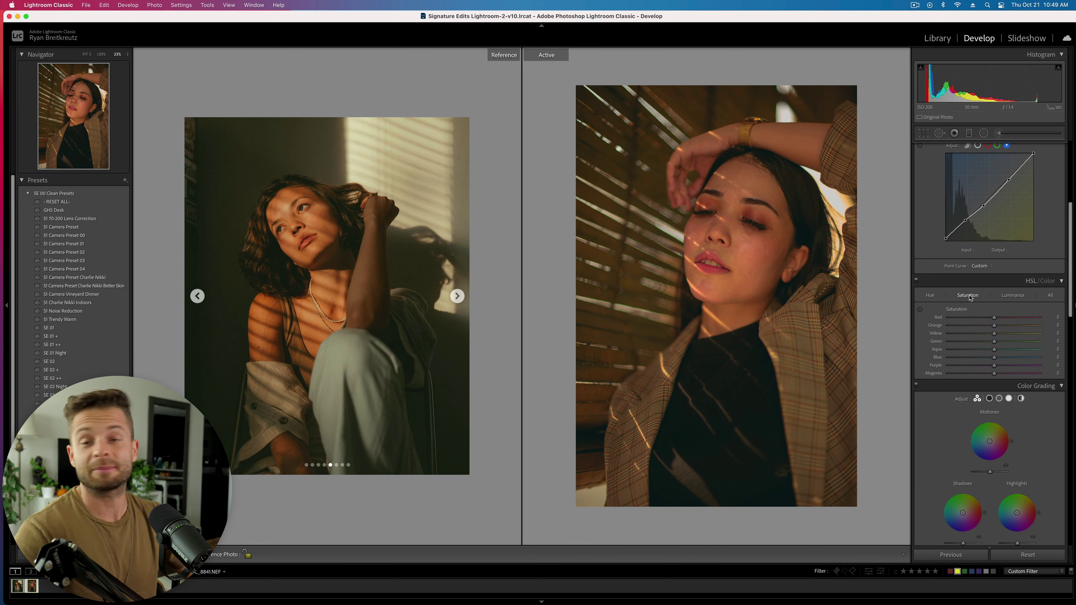
left_click_drag(994, 358, 967, 362)
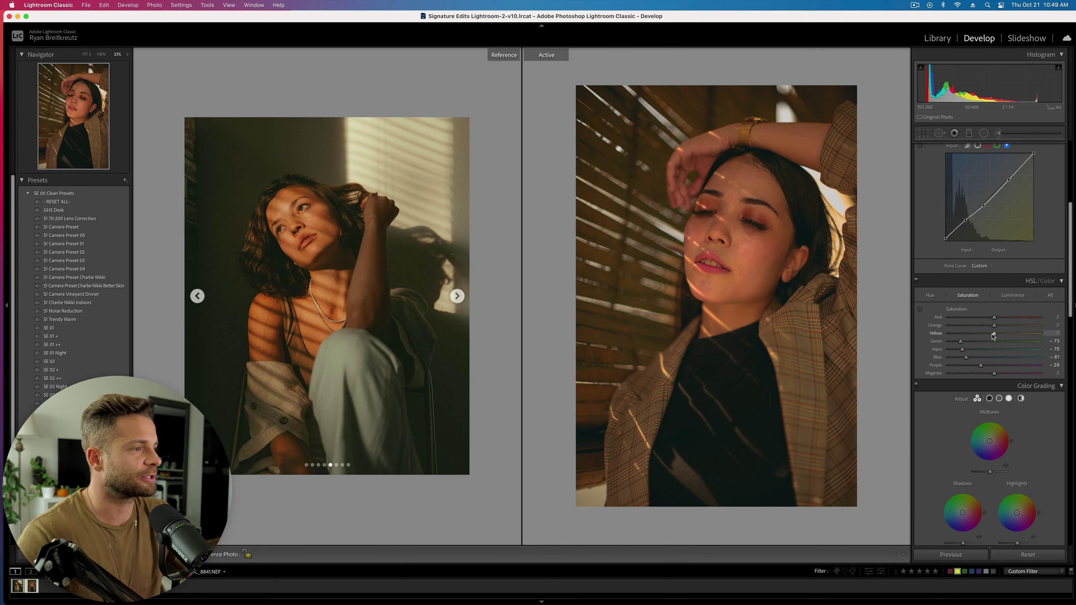
mouse_move(994, 333)
left_mouse_down()
mouse_move(963, 335)
mouse_move(978, 336)
left_mouse_up()
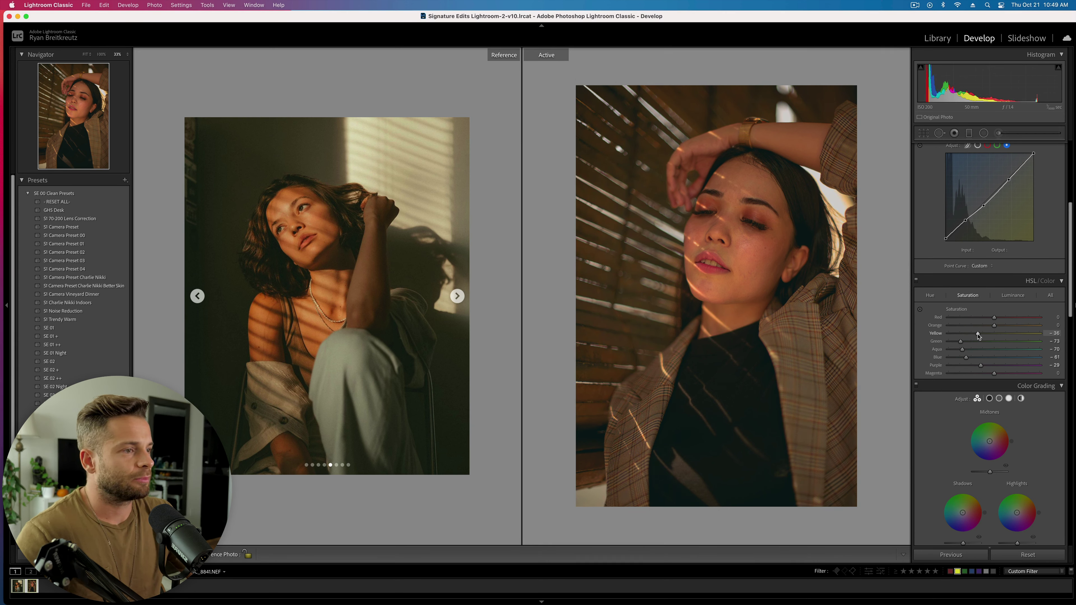
Raise the luminance of green to +34, aqua to +39 and blue to +43
left_click(1017, 296)
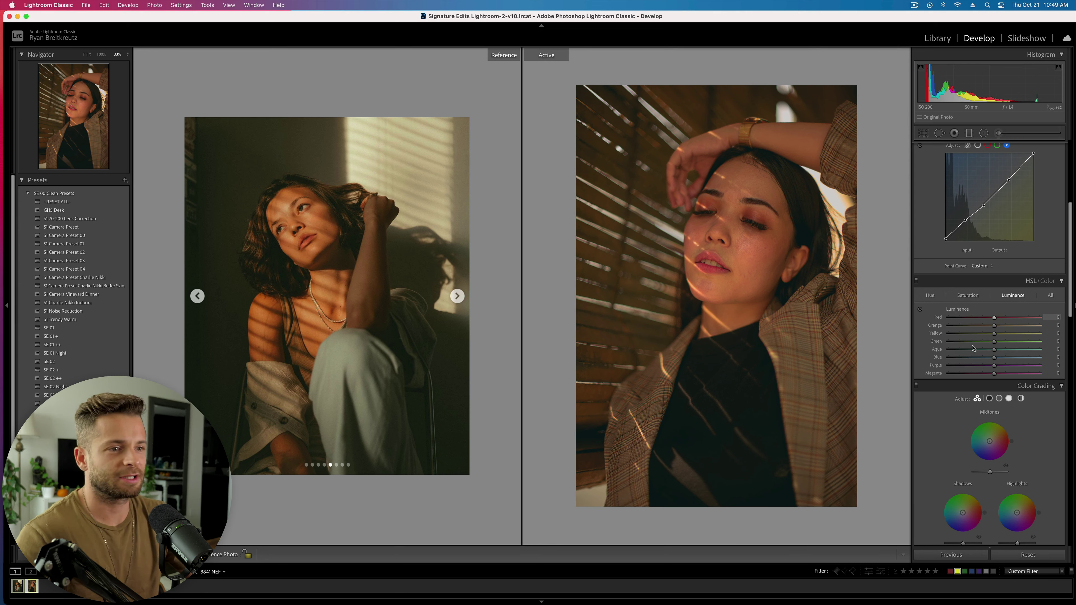
left_click_drag(1014, 350, 1009, 341)
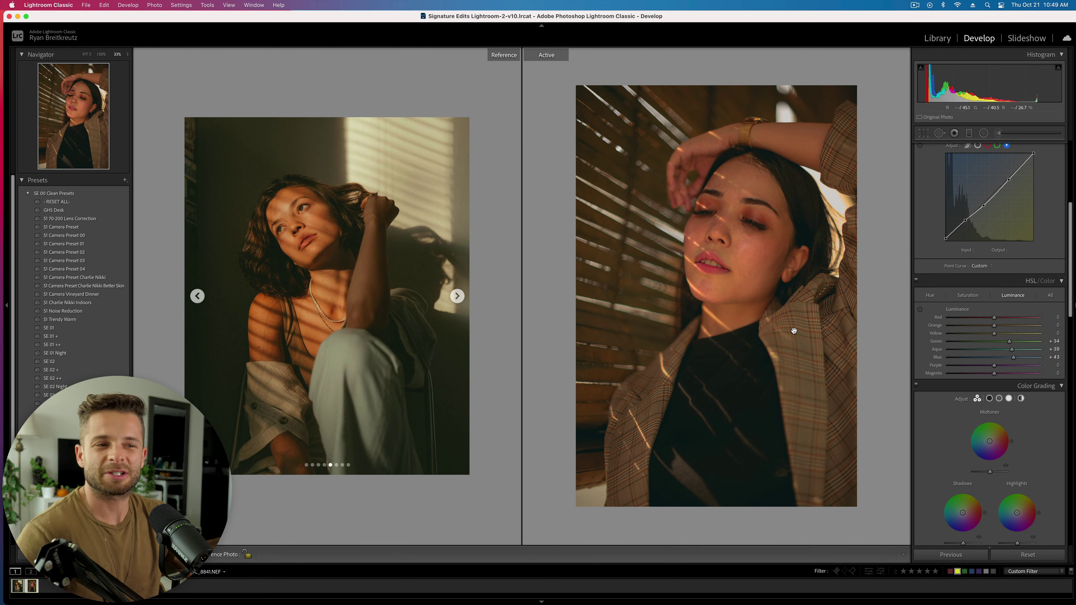
Shift the colour hues, setting blue to -65, aqua to -45, green to +65 and yellow to +17
left_click(931, 296)
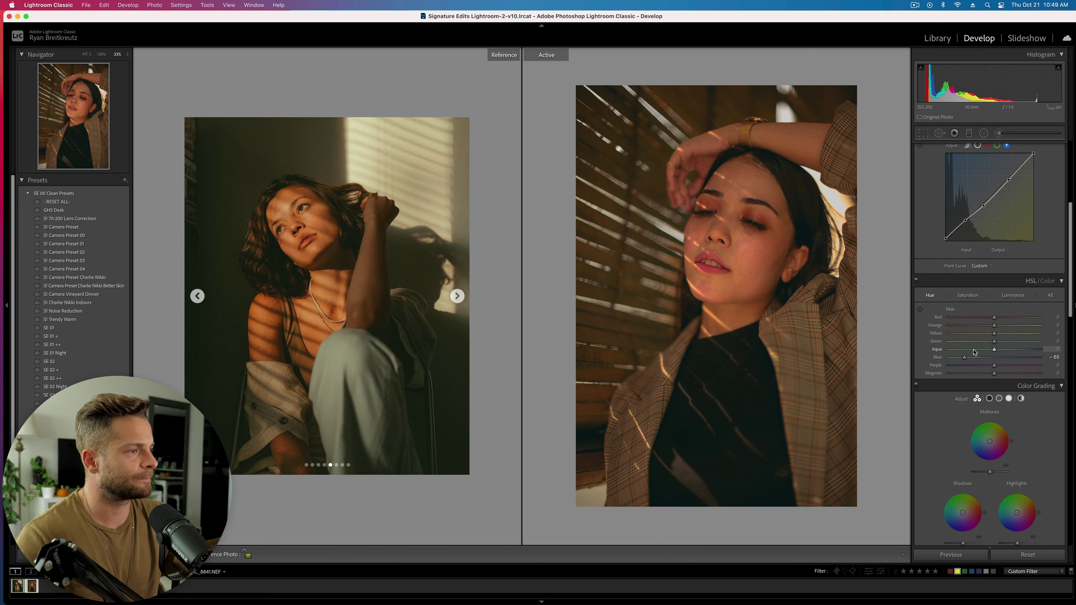
left_click(973, 349)
left_click(1025, 333)
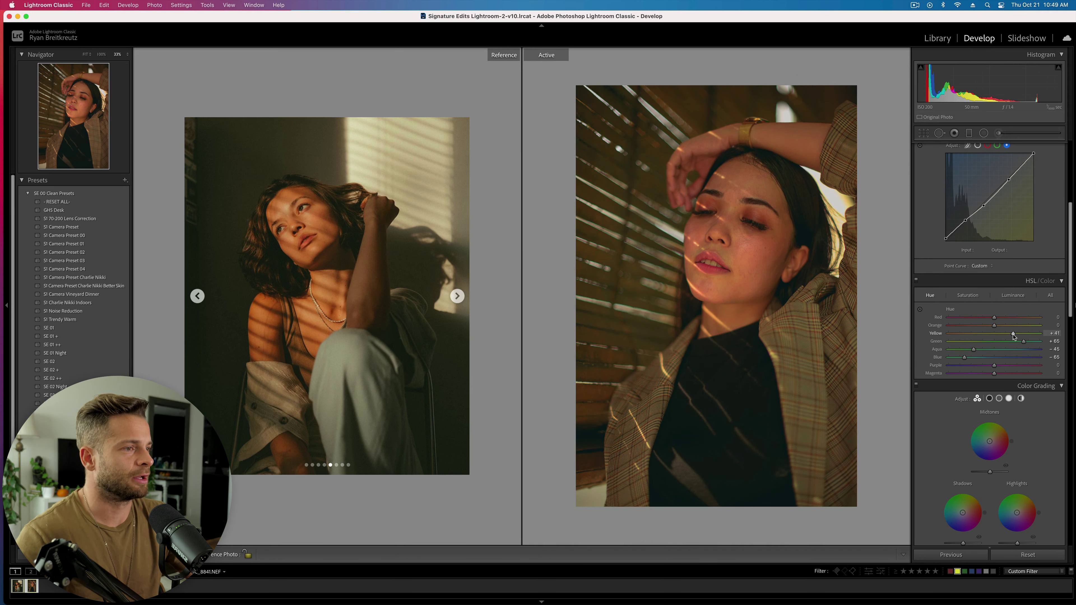
left_click_drag(1013, 335, 1007, 336)
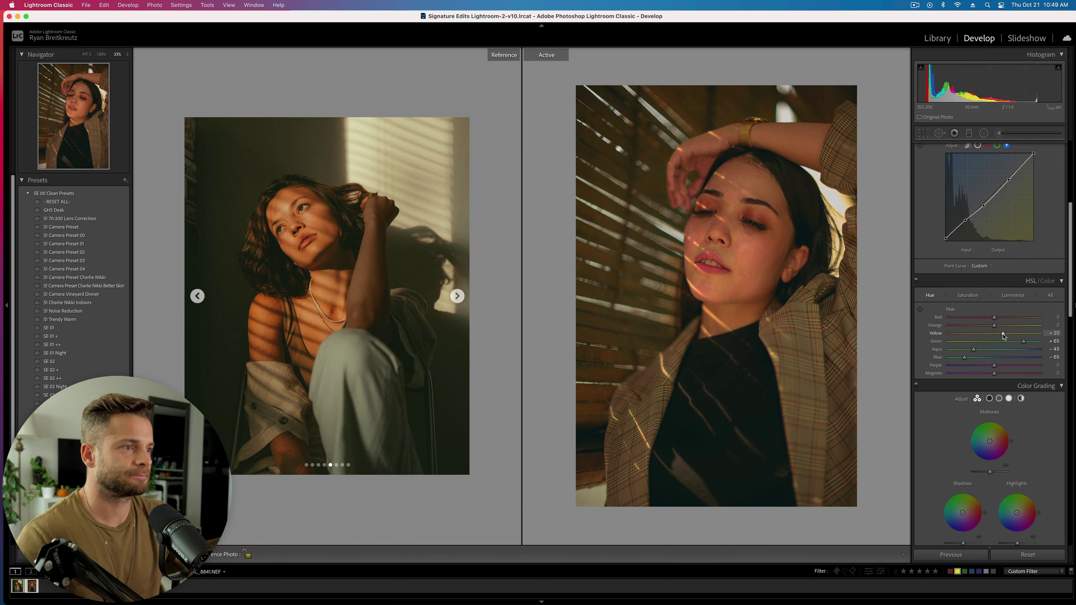
Switch the HSL adjustments off and on repeatedly to compare the portrait with and without them
left_click(917, 280)
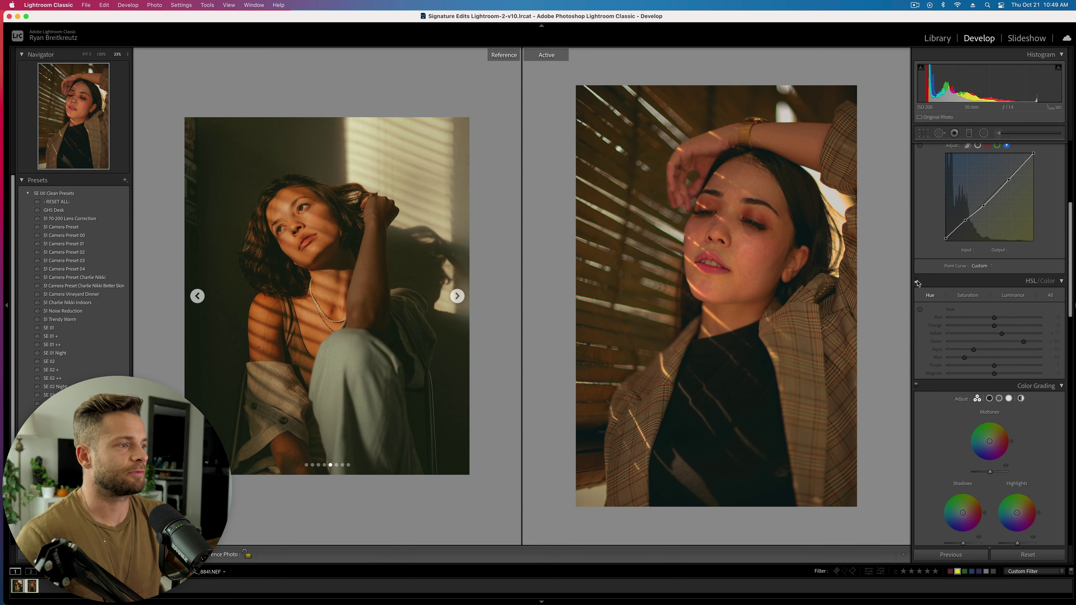
left_click(916, 280)
left_click(917, 281)
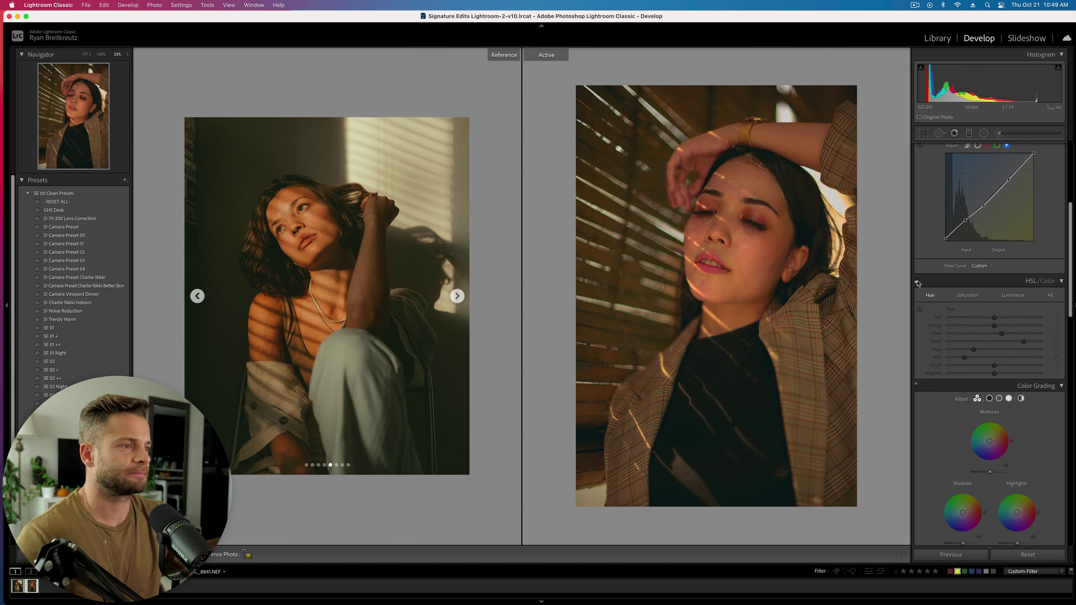
left_click(917, 281)
left_click(917, 280)
left_click(916, 280)
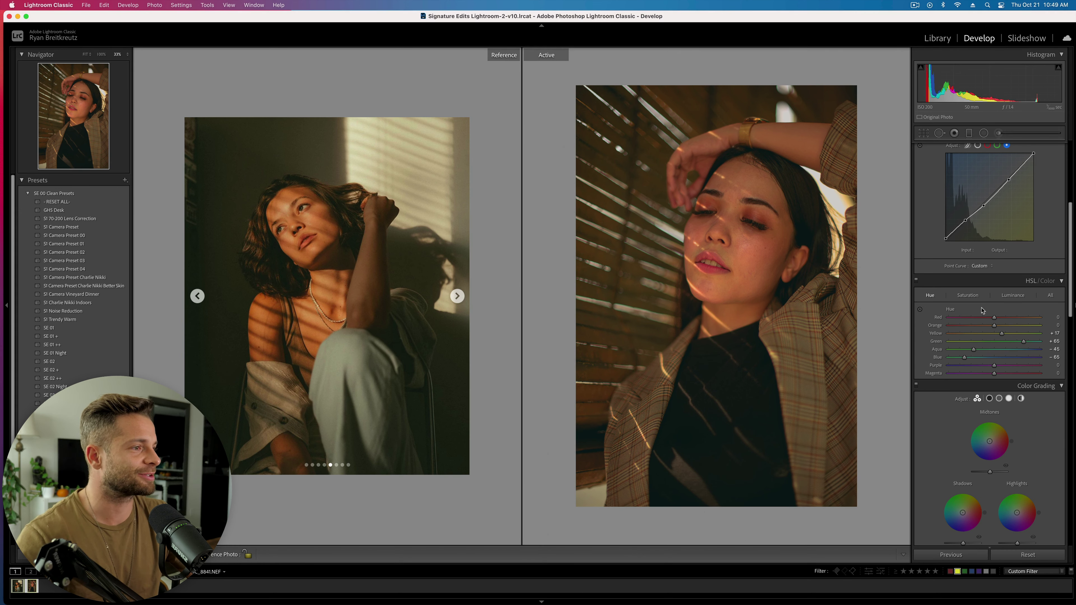
Set the red hue to +34, judging it against the reference woman's skin close up
left_click_drag(995, 318, 1014, 319)
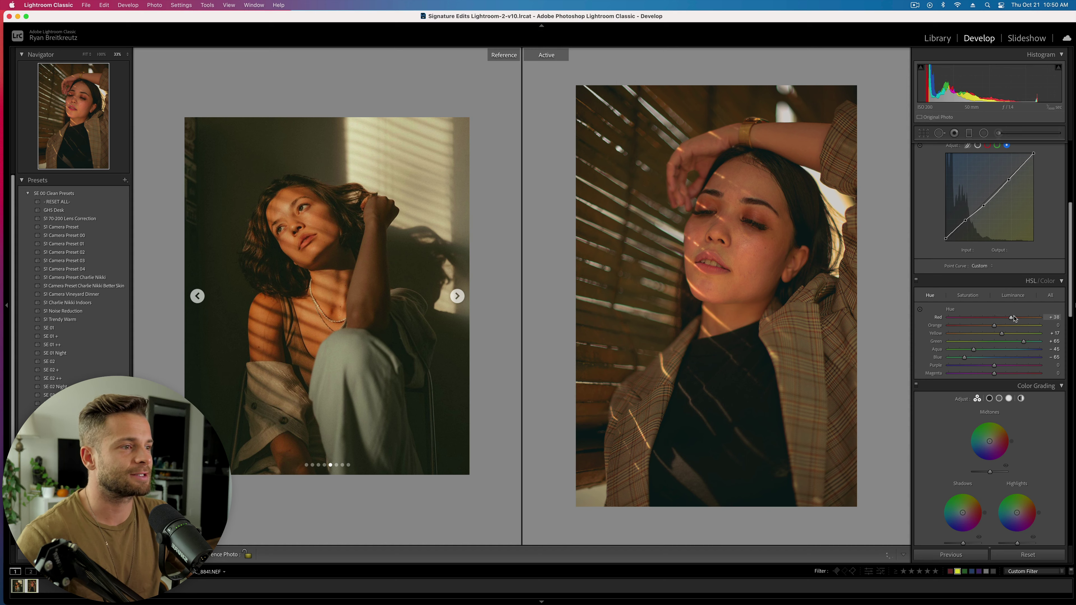
left_click(322, 235)
left_click_drag(326, 238, 367, 243)
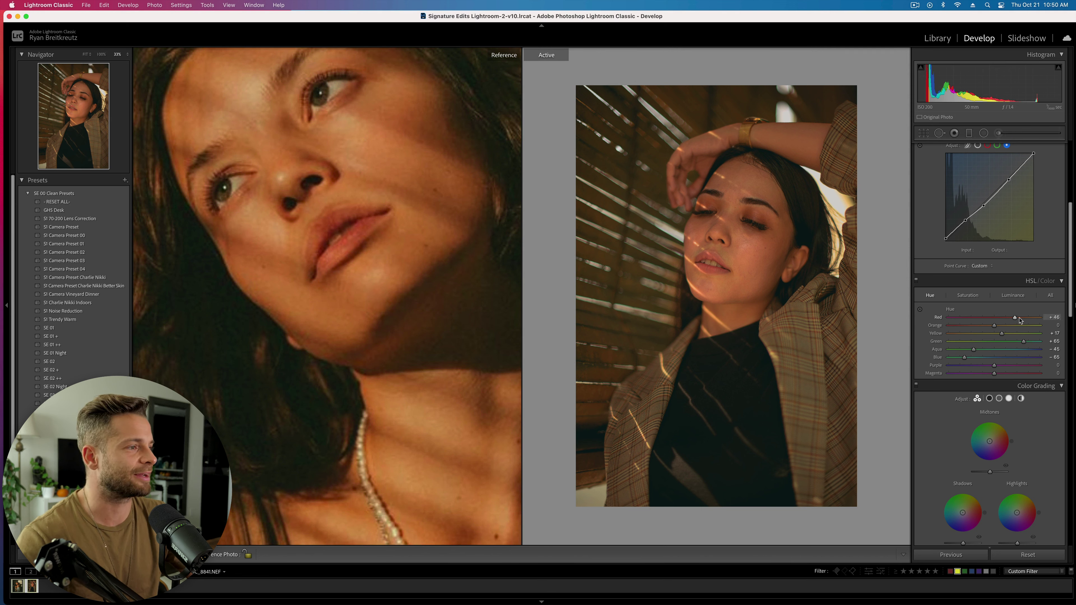
left_click_drag(1015, 320, 1003, 320)
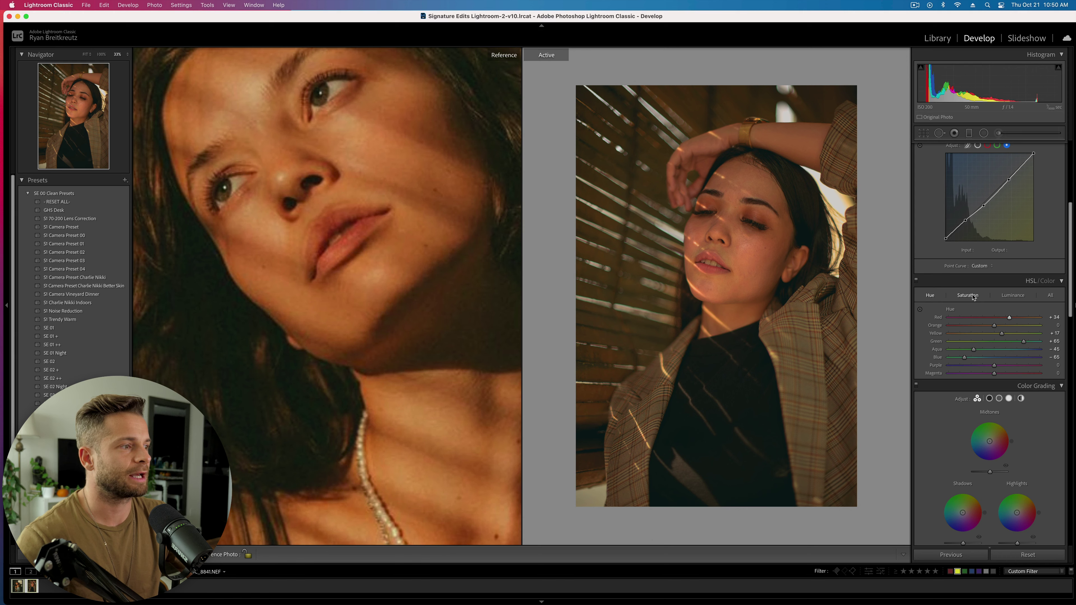
Set the red luminance to -15 and the red saturation to +43
left_click(1012, 295)
left_click_drag(1005, 317, 983, 319)
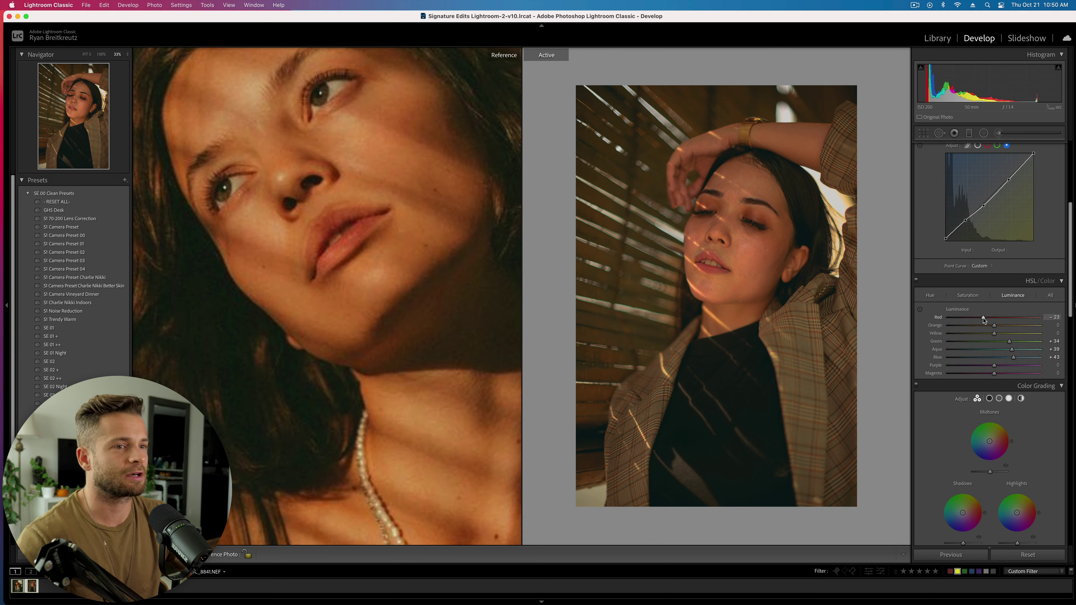
left_click(968, 296)
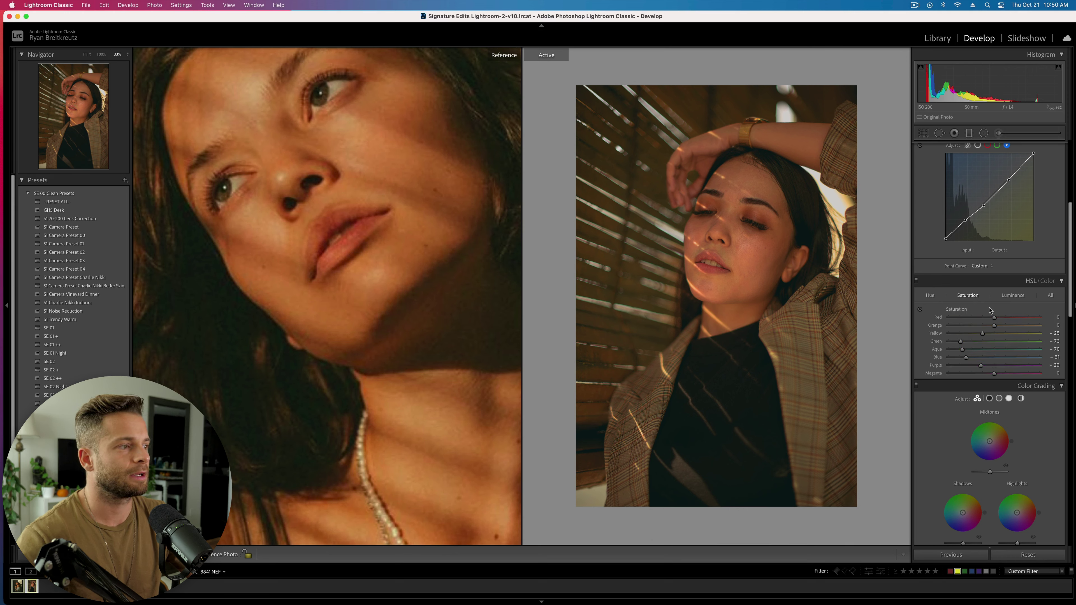
mouse_move(1003, 321)
left_mouse_down()
mouse_move(1026, 320)
mouse_move(1013, 320)
left_mouse_up()
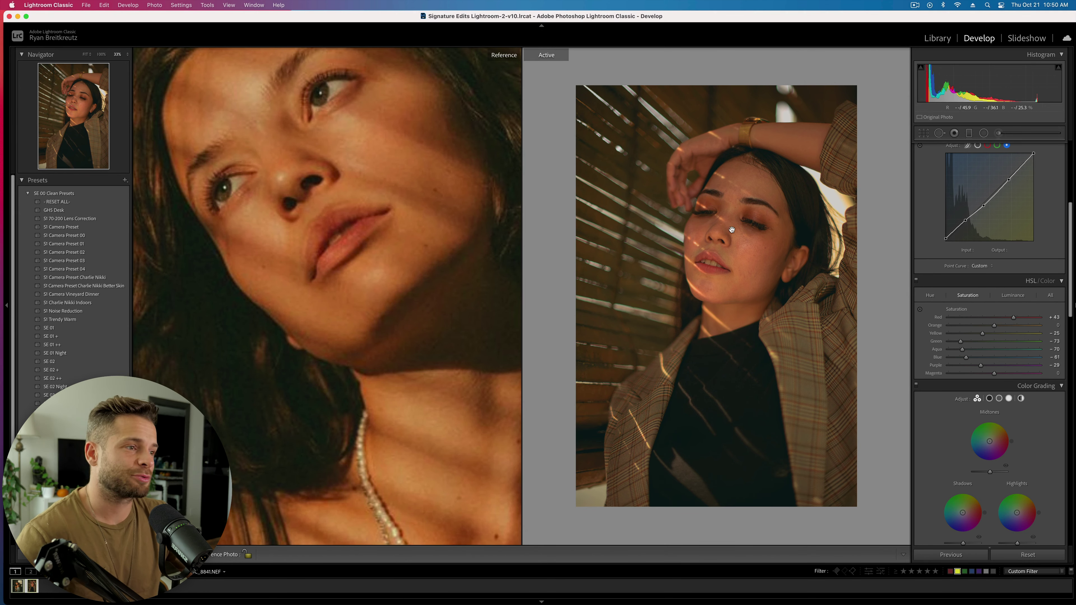
Using a close-up of the skin around the portrait's mouth, shift the orange hue to +13 and slightly lower the orange luminance
left_click(750, 245)
key("super+minus")
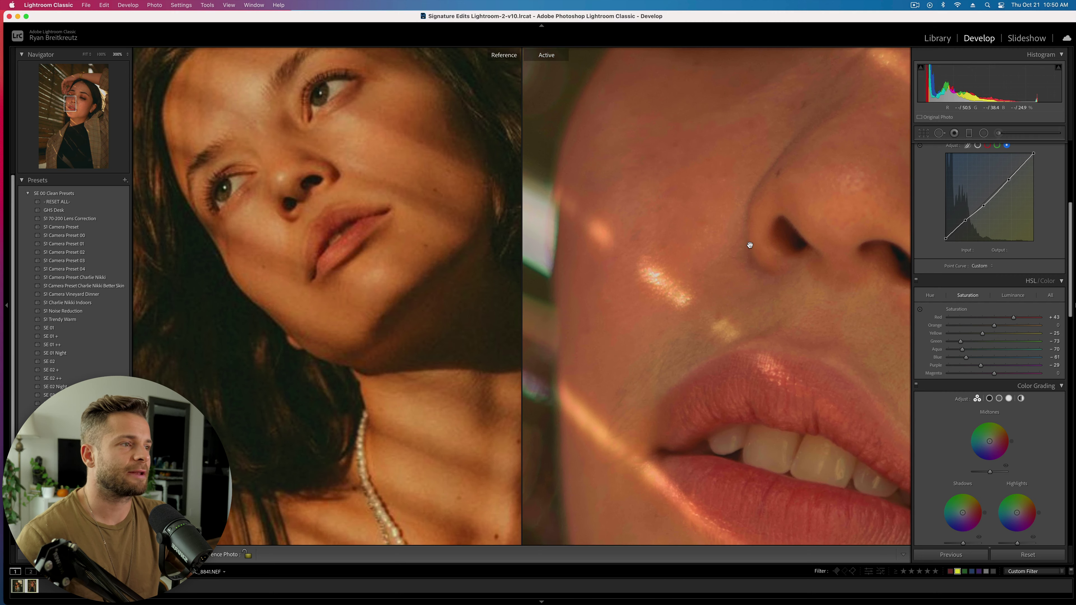
left_click_drag(768, 257, 649, 169)
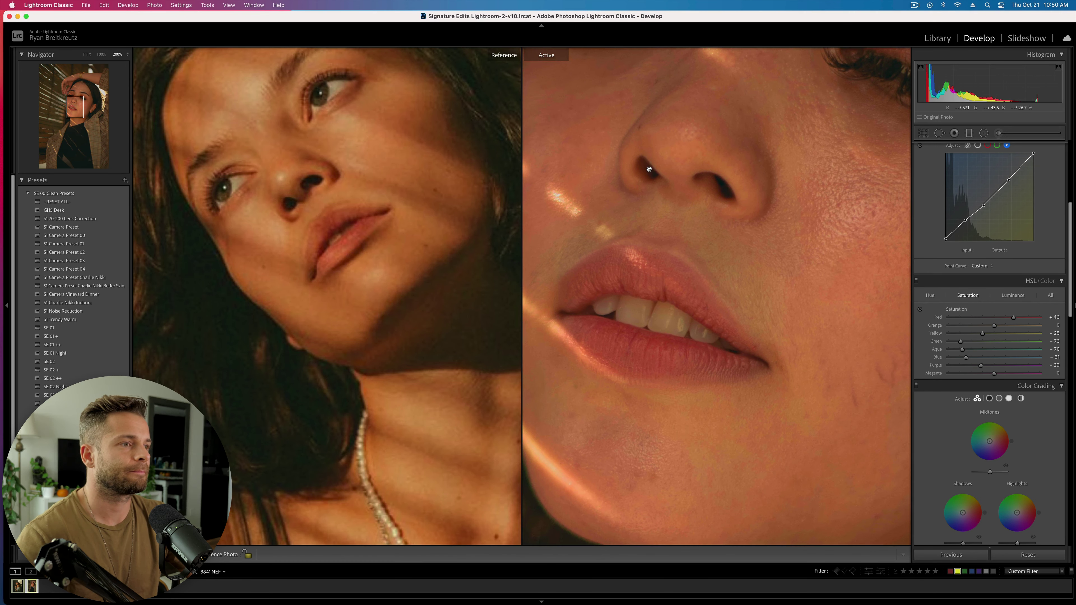
left_click(930, 297)
left_click_drag(994, 328, 999, 327)
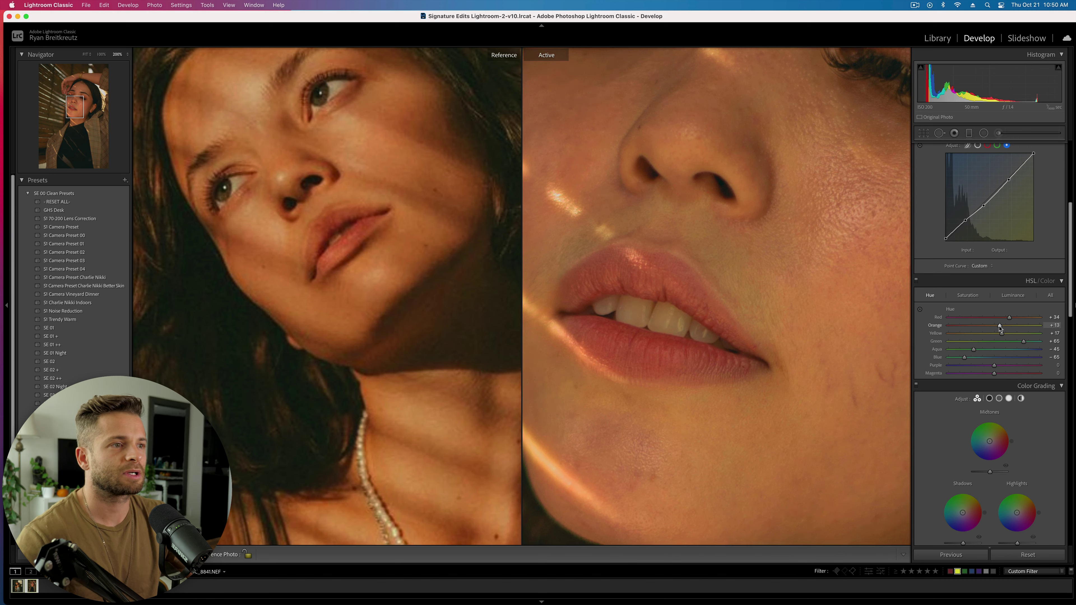
left_click(1005, 300)
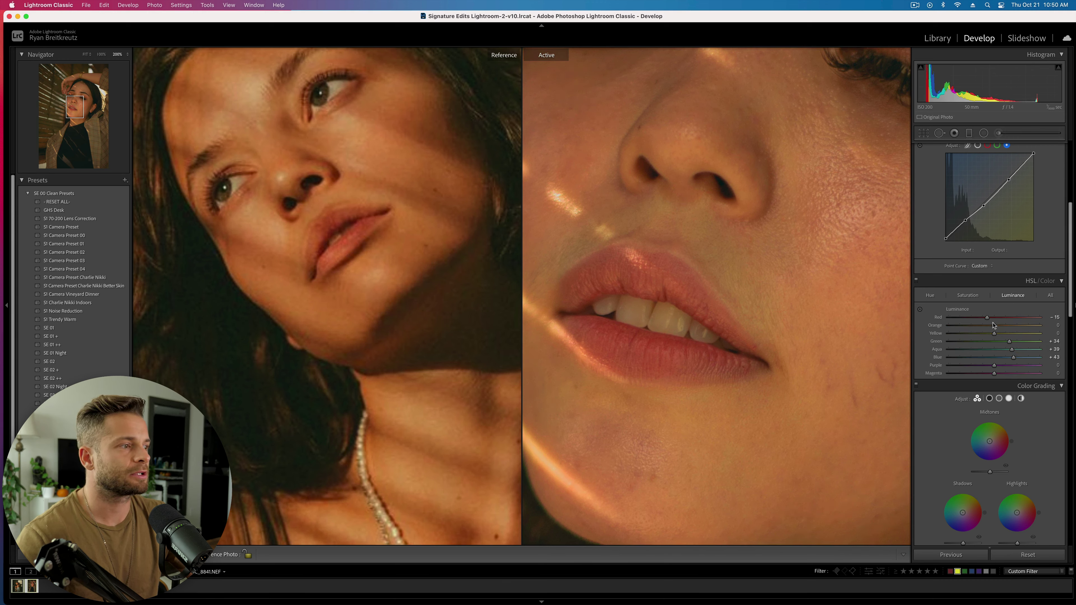
left_click_drag(994, 327, 988, 328)
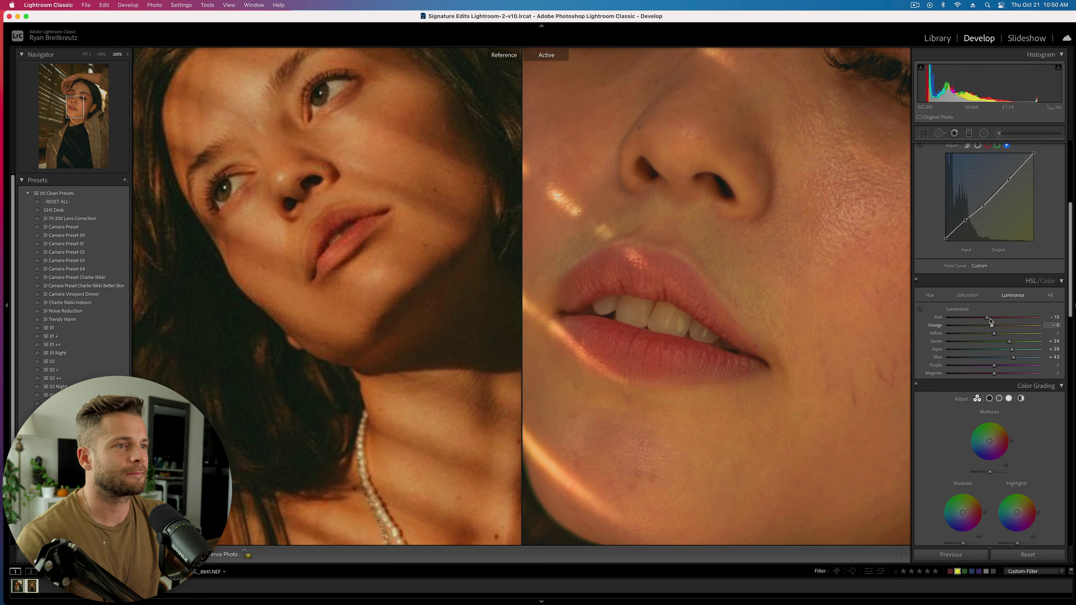
Raise the orange saturation to +44 and set the orange hue to +8
left_click(967, 295)
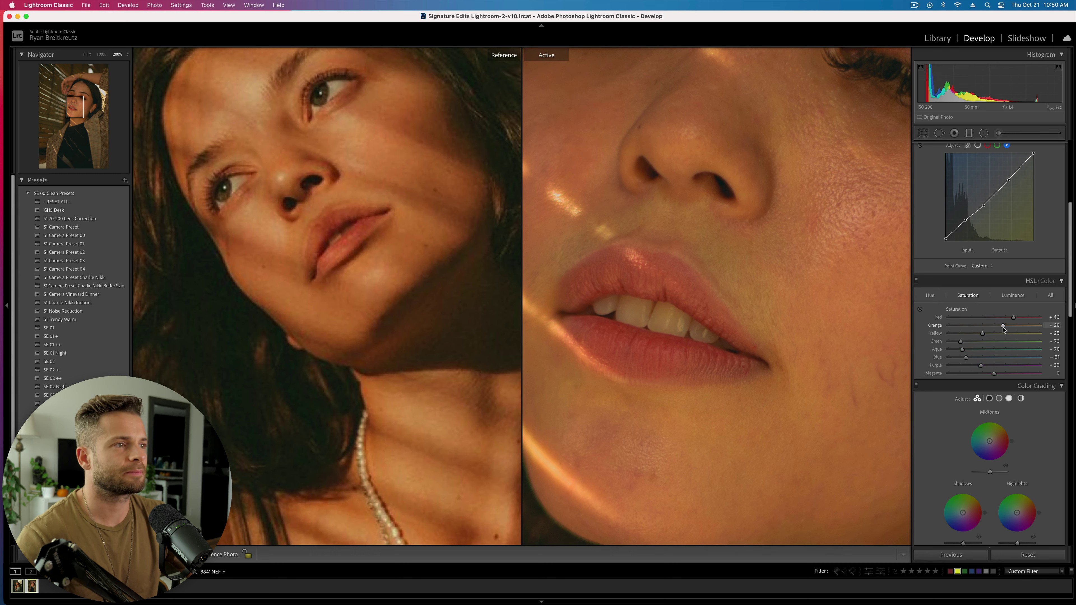
left_click_drag(1003, 329, 1019, 330)
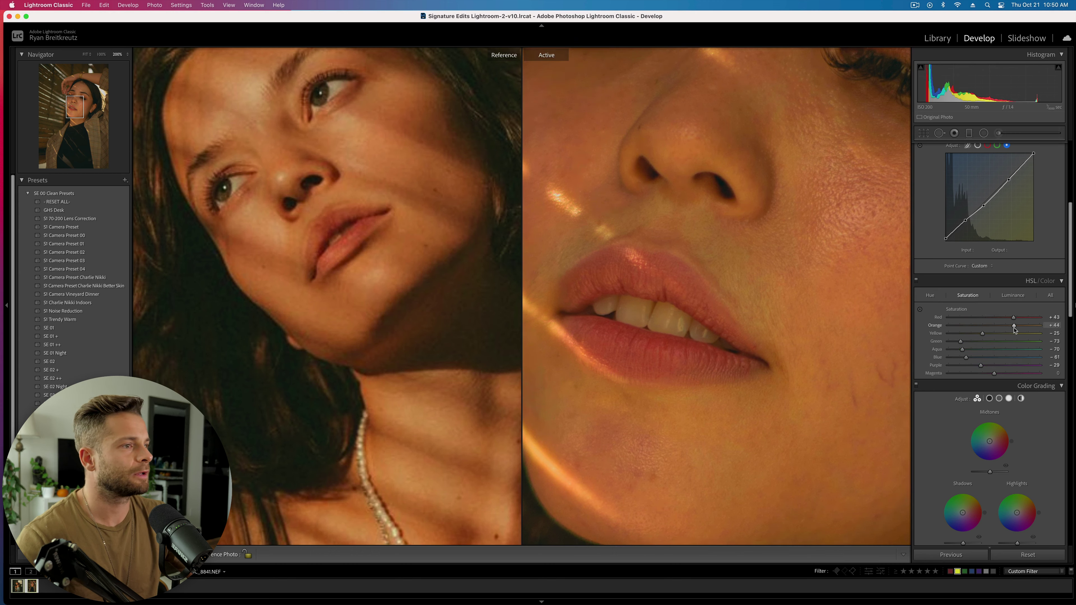
left_click(930, 295)
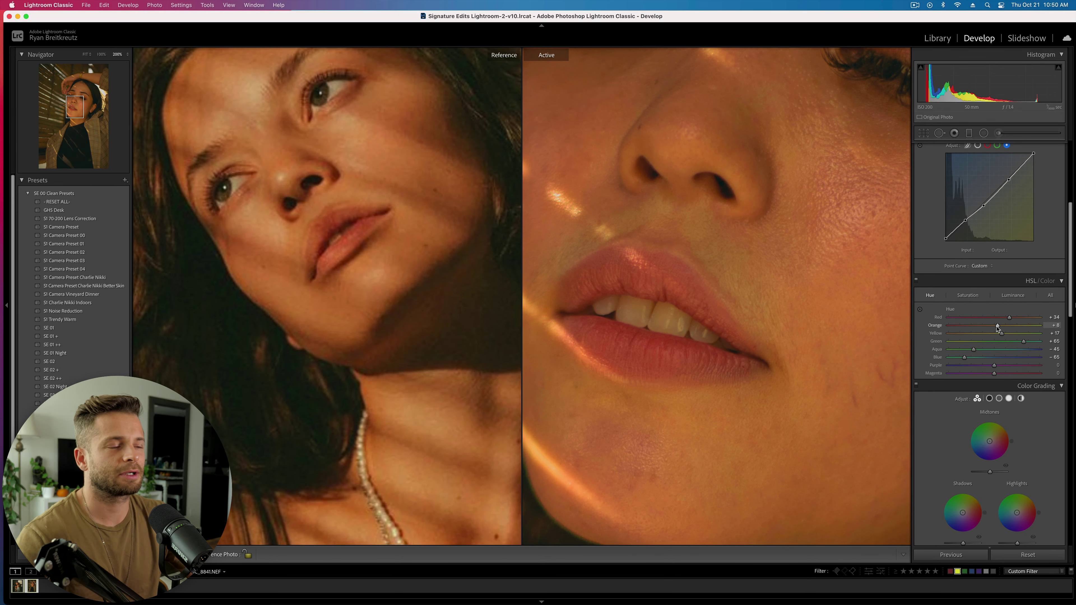
Fit the whole portrait in view and zoom the reference photo out to compare their overall colour
left_click(740, 286)
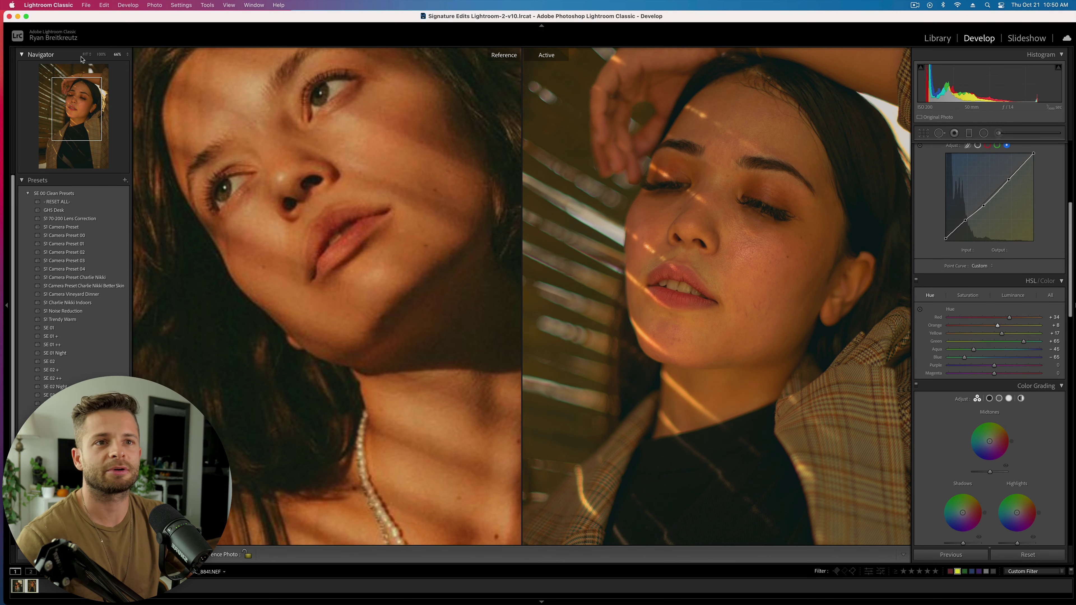
left_click(100, 55)
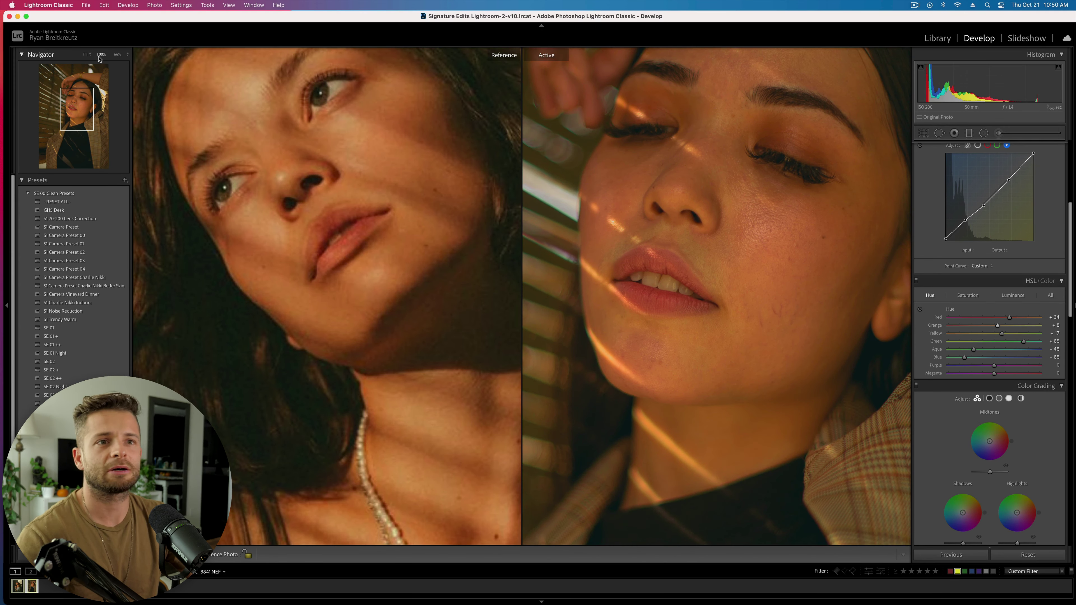
left_click(85, 56)
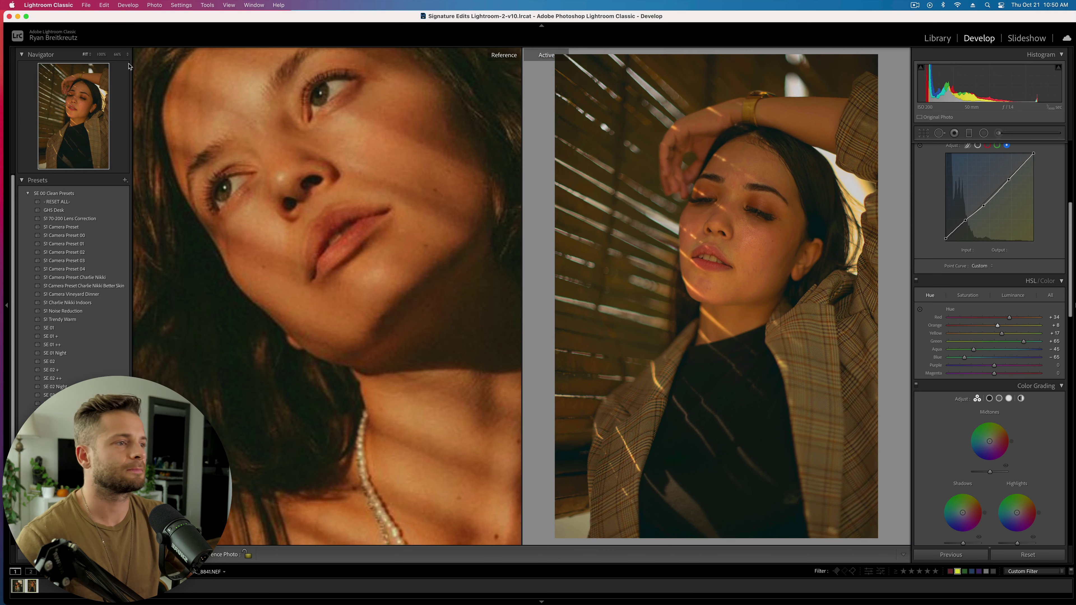
left_click(405, 280)
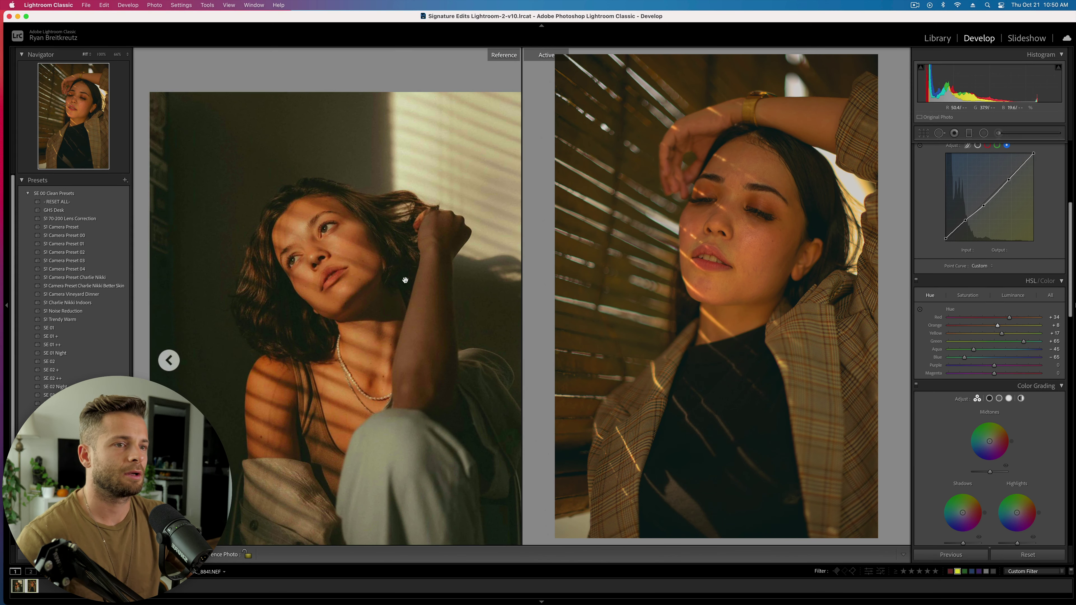
Reset all of the portrait's settings for a before-and-after comparison, undo the reset, and check the result against the reference photo
left_click(1030, 556)
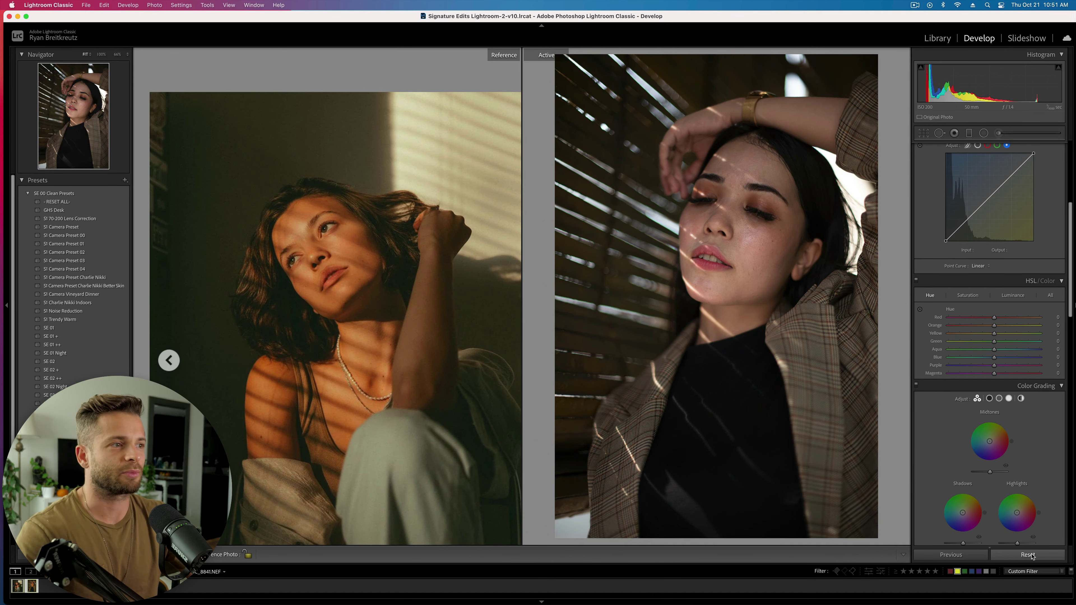
key("super+z")
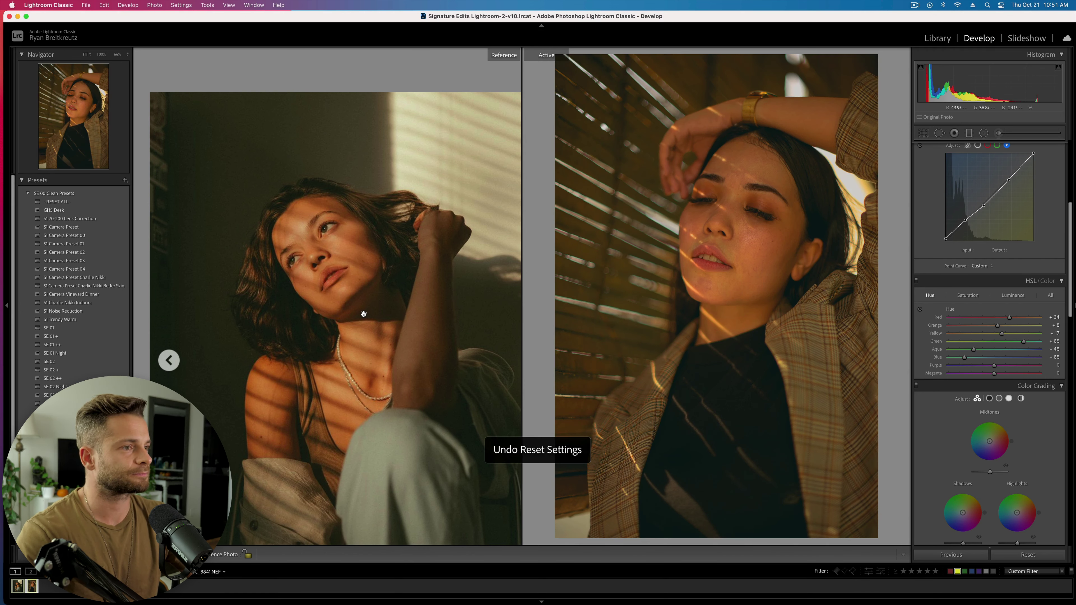
scroll(364, 313, "down", 1)
scroll(364, 313, "down", 3)
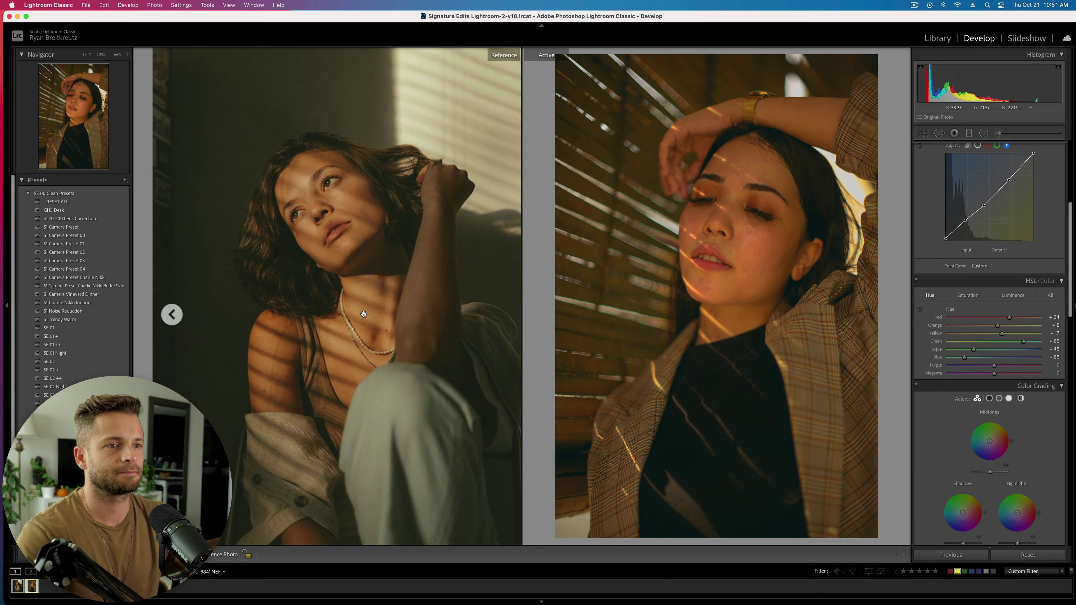
scroll(363, 313, "down", 1)
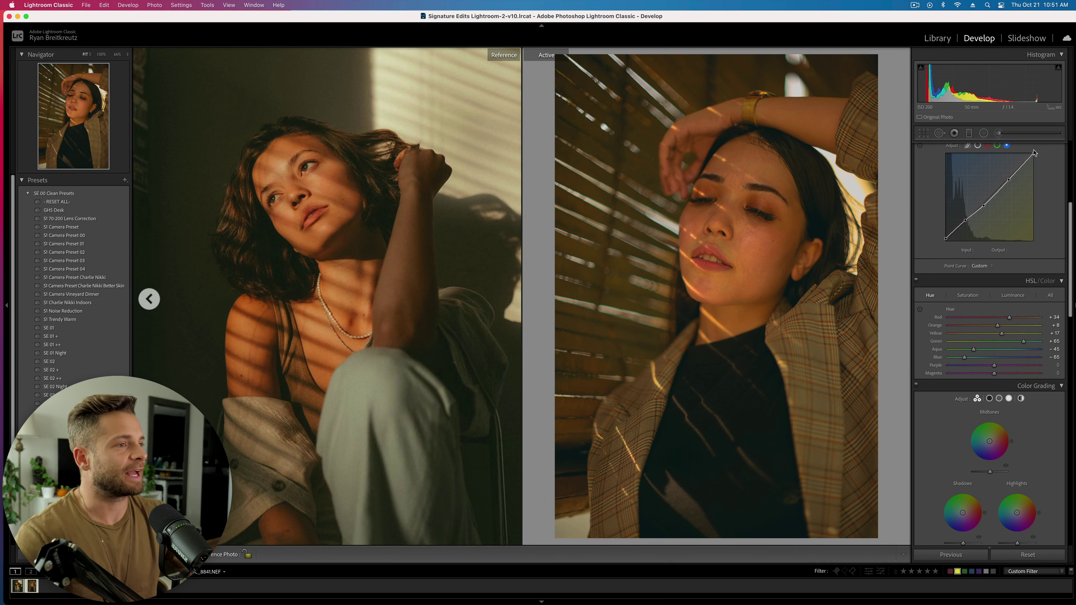
Paint an adjustment brush mask over the woman's face in the portrait and check its coverage with the mask overlay
left_click(998, 133)
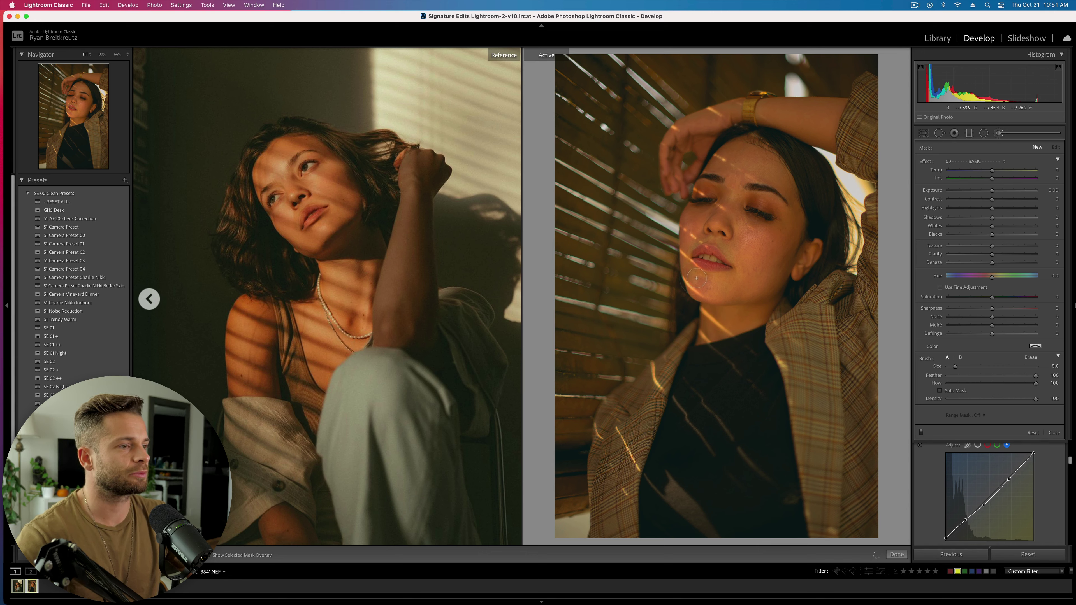
left_click_drag(693, 219, 784, 286)
key("o")
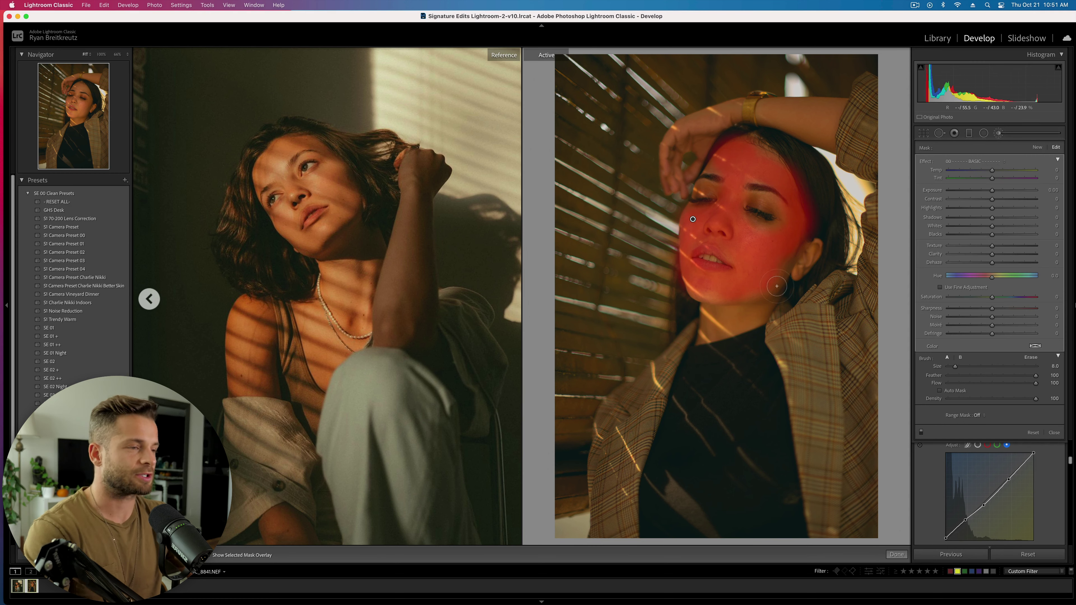
key("o")
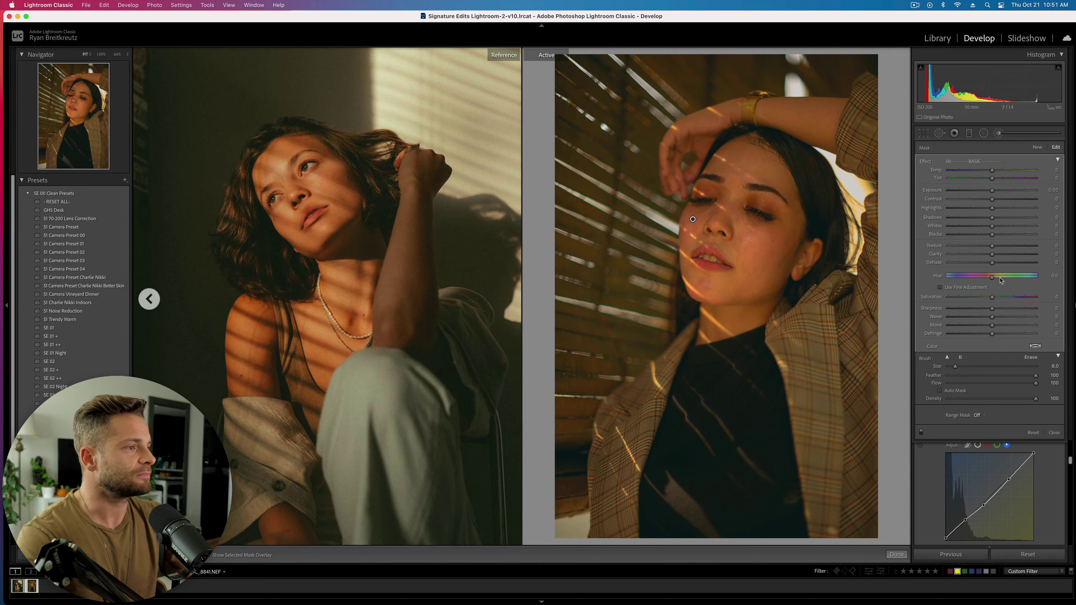
Soften the masked face with Texture -23, Clarity -22 and Dehaze -8, raise its Highlights to 28, and show the mask overlay
left_click(982, 247)
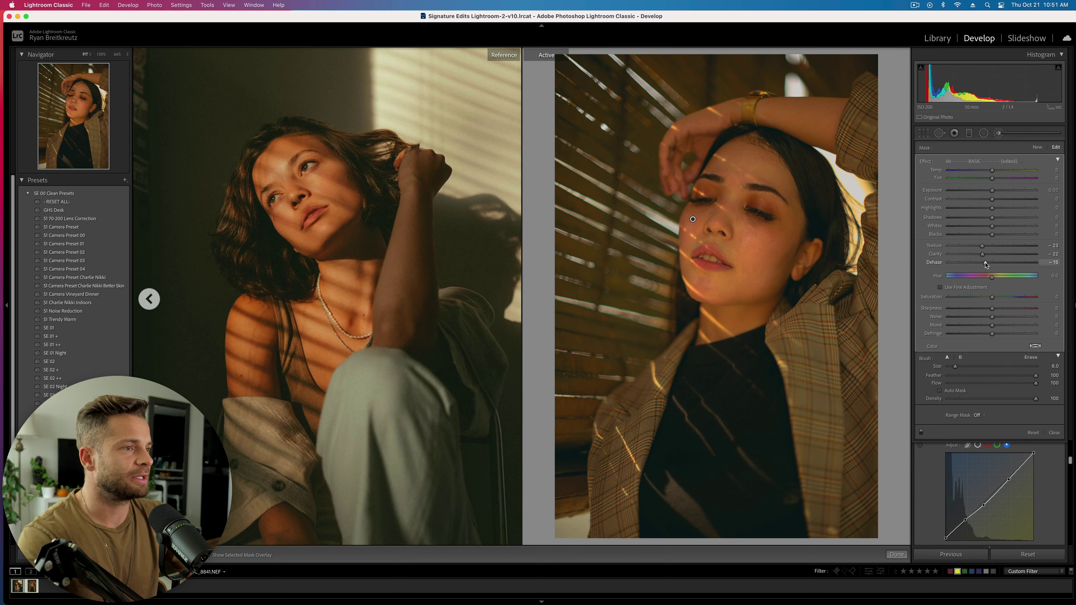
mouse_move(982, 266)
left_mouse_down()
mouse_move(966, 265)
mouse_move(987, 268)
left_mouse_up()
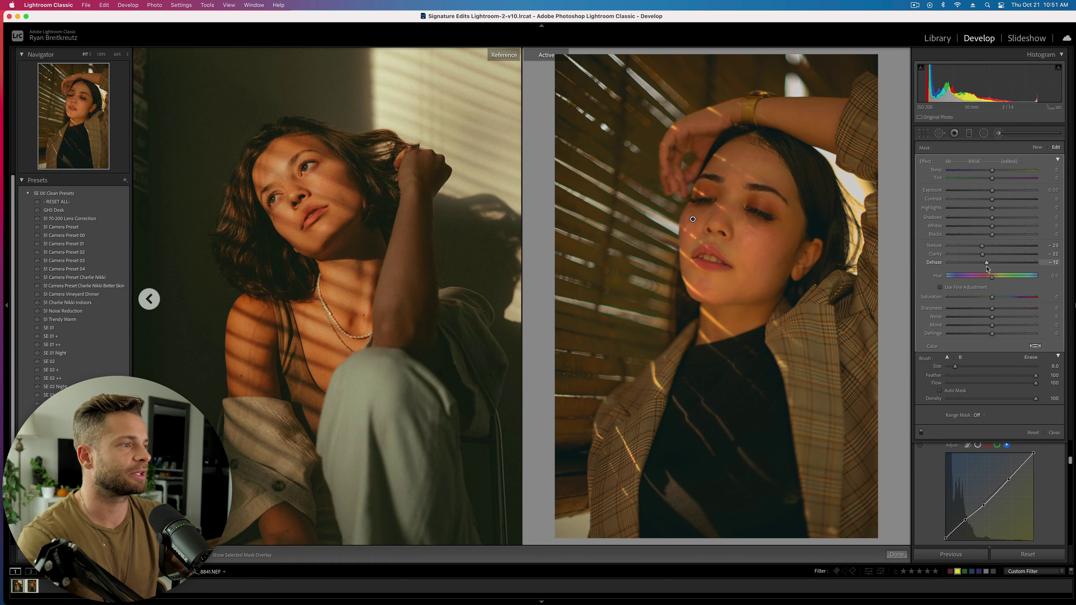
left_click_drag(992, 208, 1011, 209)
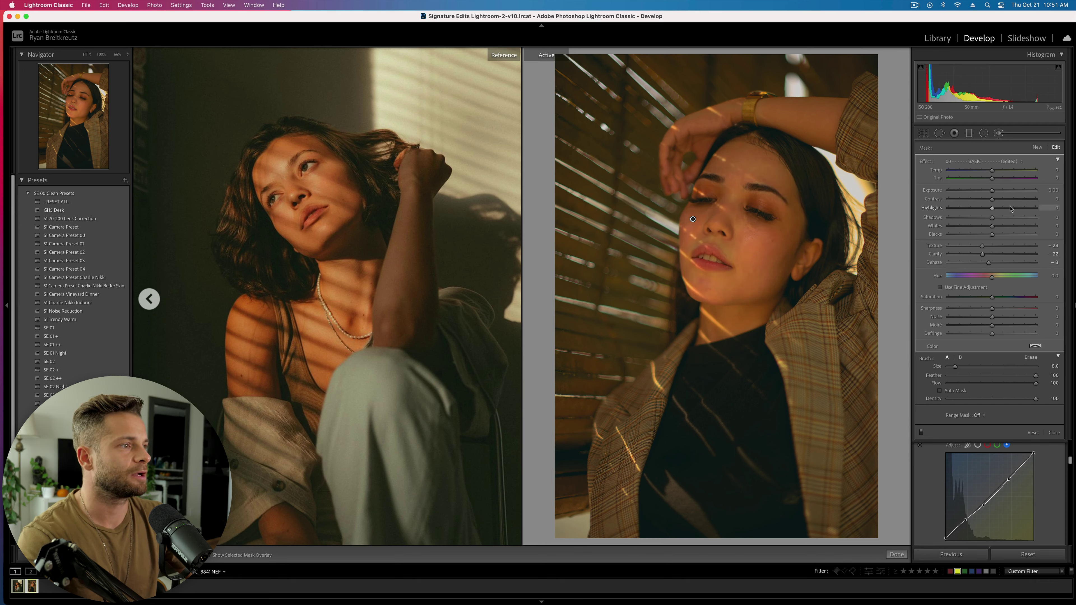
key("o")
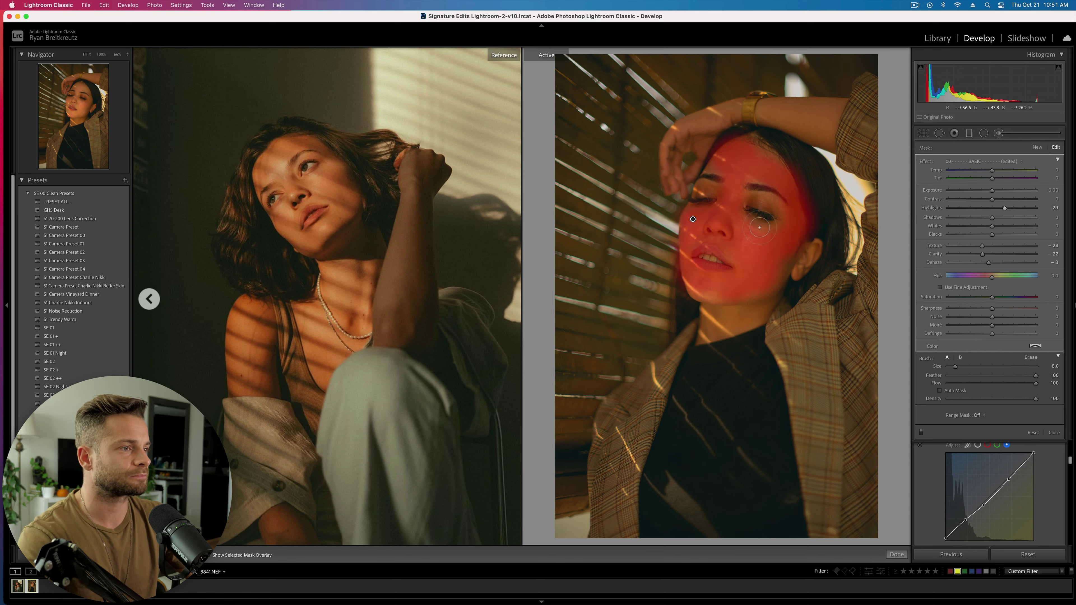
Extend the skin-softening brush mask over the eyelids, cheek and jaw of the woman in the active photo
scroll(760, 230, "down", 3)
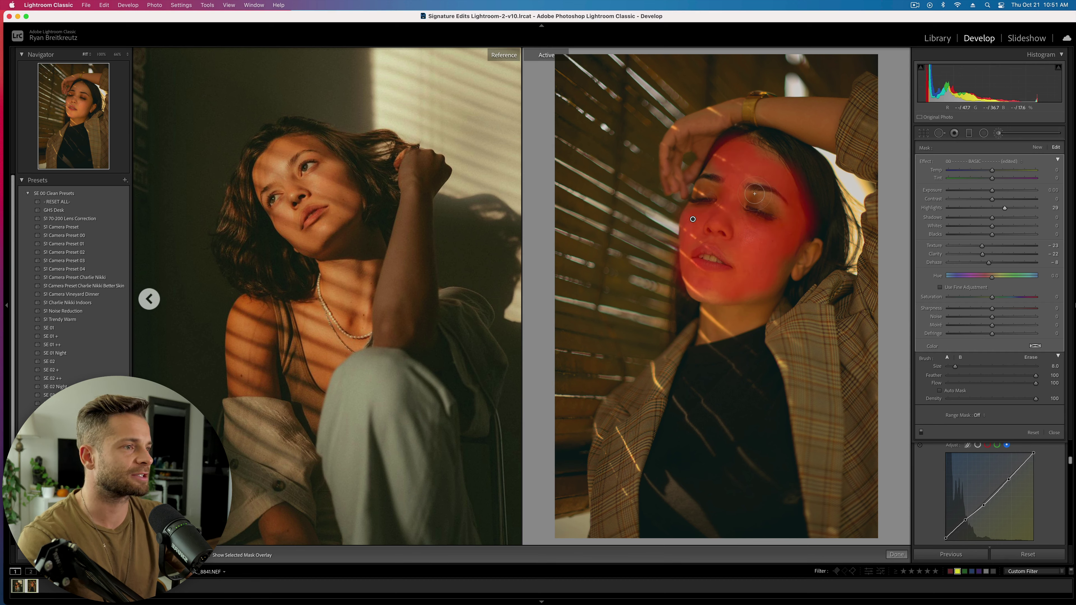
mouse_move(753, 197)
left_mouse_down()
mouse_move(699, 188)
mouse_move(710, 171)
mouse_move(732, 166)
mouse_move(738, 231)
left_mouse_up()
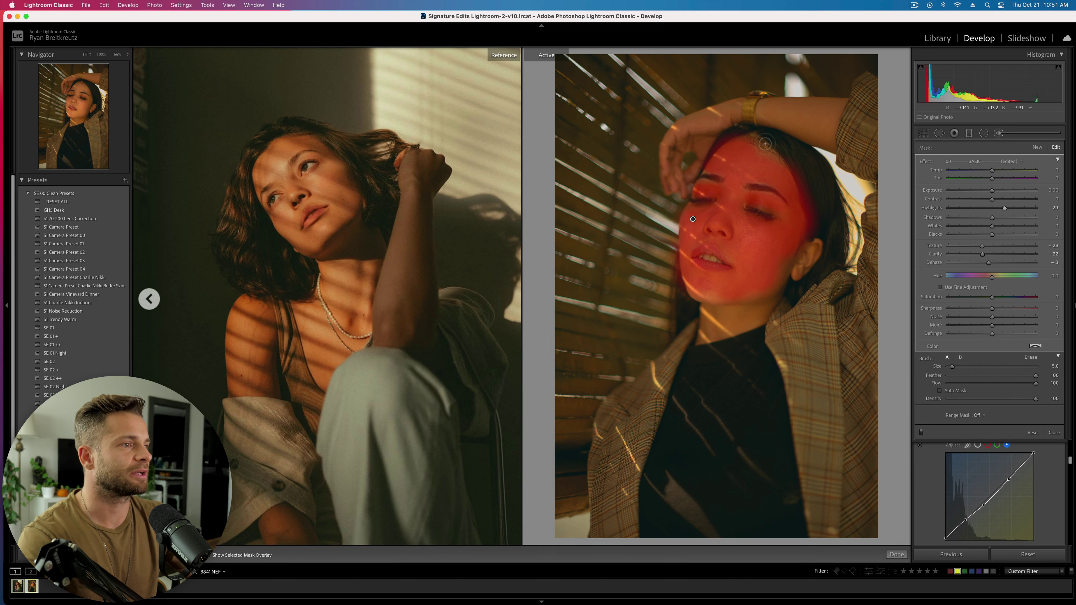
mouse_move(797, 254)
left_mouse_down()
mouse_move(752, 299)
mouse_move(694, 286)
mouse_move(768, 289)
mouse_move(816, 247)
mouse_move(742, 321)
mouse_move(712, 309)
mouse_move(709, 331)
mouse_move(770, 301)
mouse_move(719, 326)
left_mouse_up()
scroll(741, 320, "up", 3)
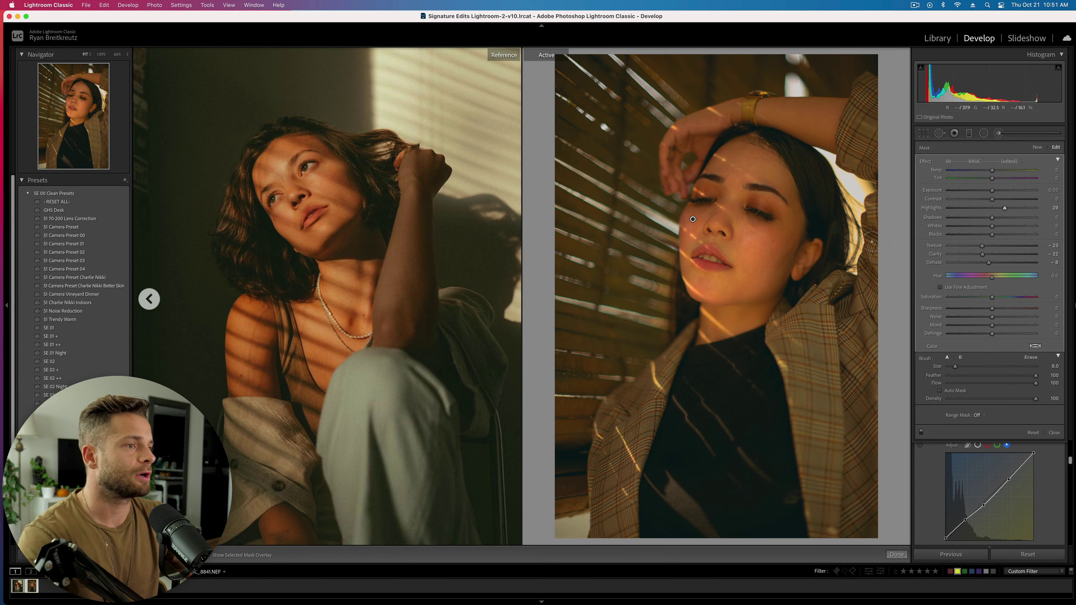
key("BackSpace")
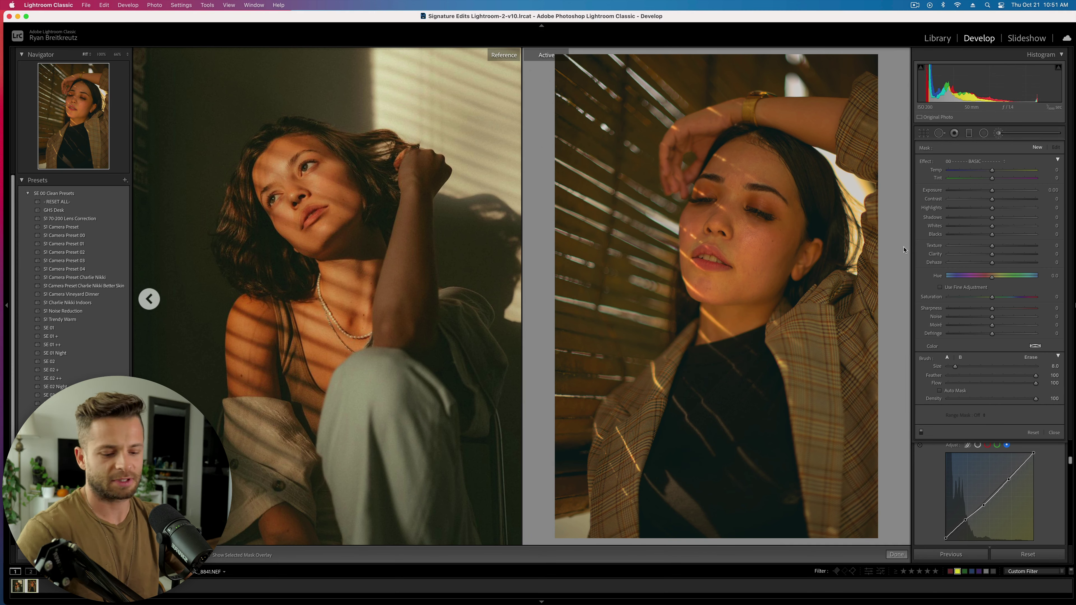
key("super+z")
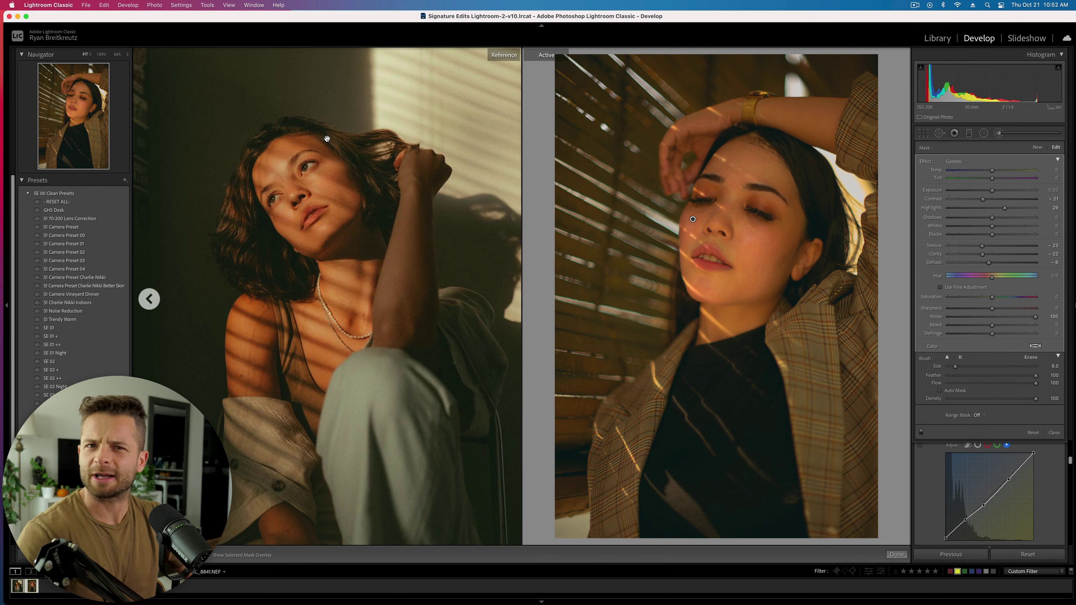
Compare noise levels on the skin at 100% zoom and set the face mask's Noise to 3 and Sharpness to -35
left_click(102, 55)
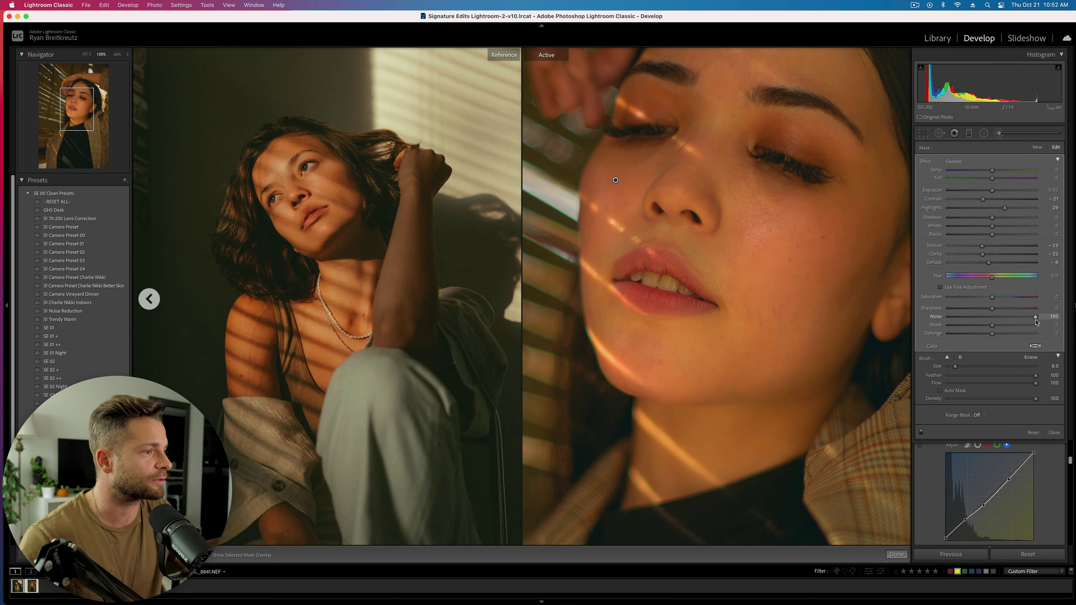
left_click_drag(1035, 317, 867, 317)
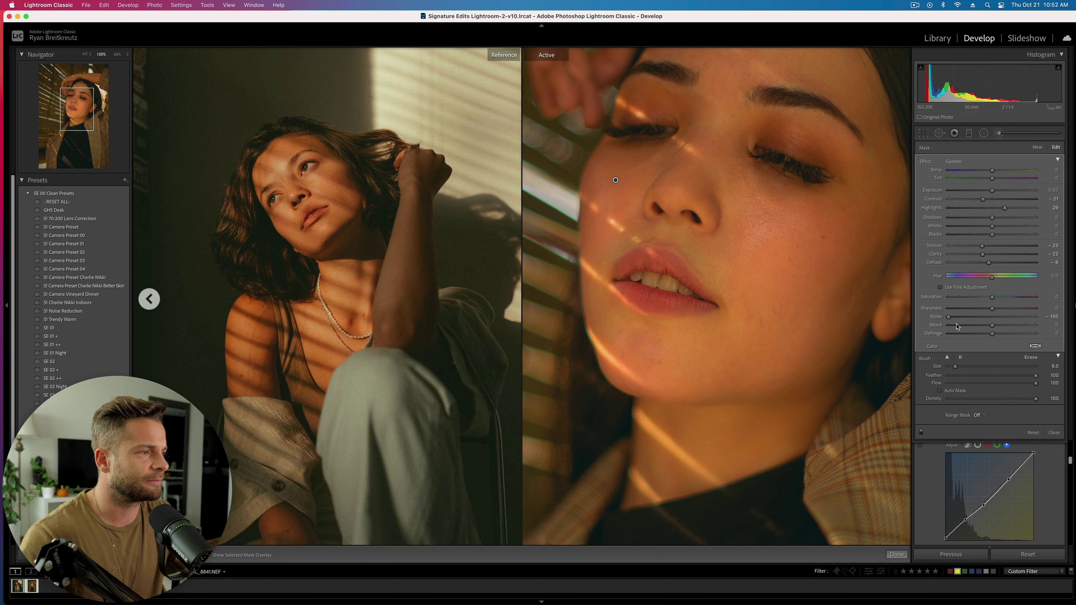
left_click_drag(1008, 317, 1036, 317)
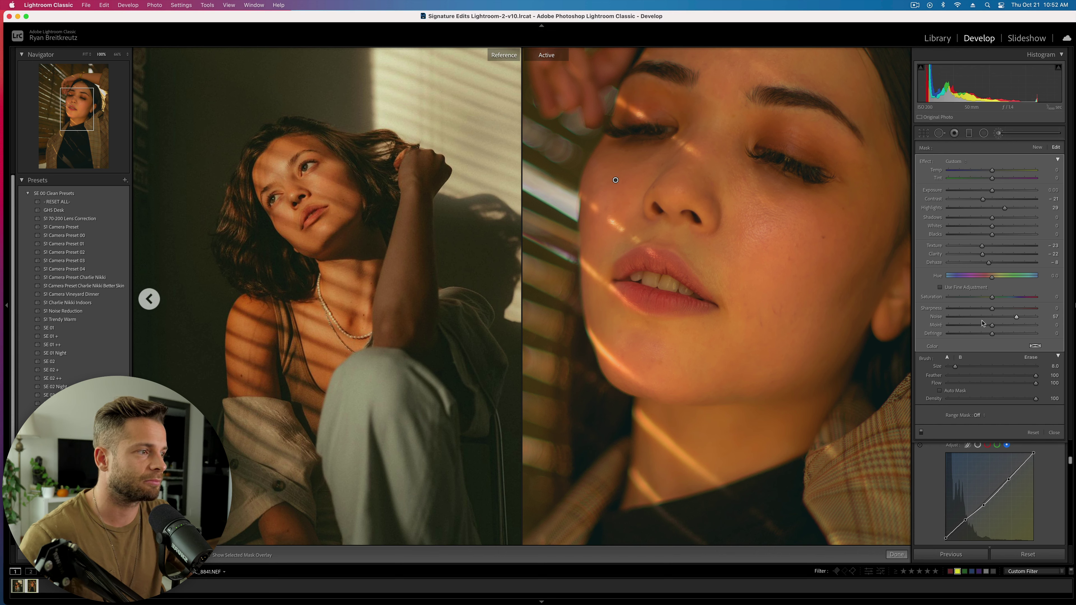
key("alt")
left_click_drag(1018, 321, 945, 322)
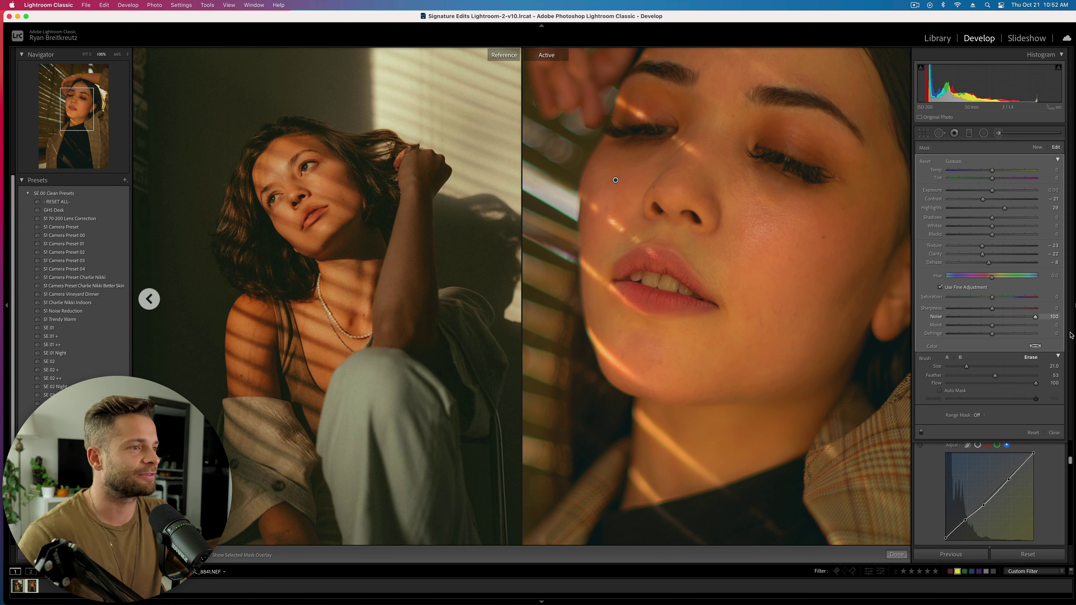
left_click_drag(992, 327, 995, 325)
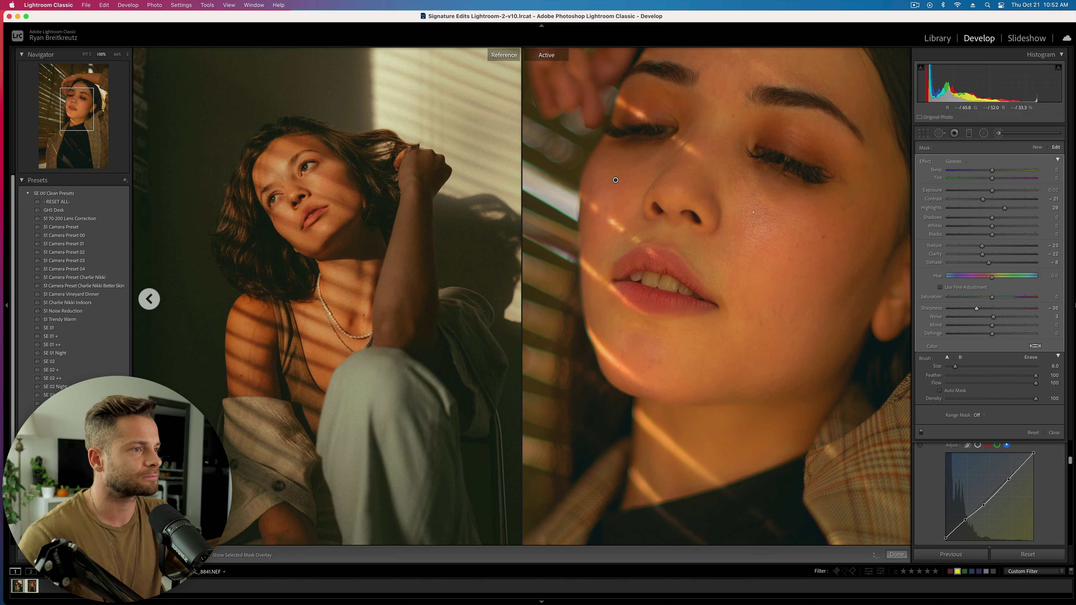
Start a new brush adjustment on the cheek below the eye, with Texture and Dehaze lowered and Clarity at -14
left_click(1037, 147)
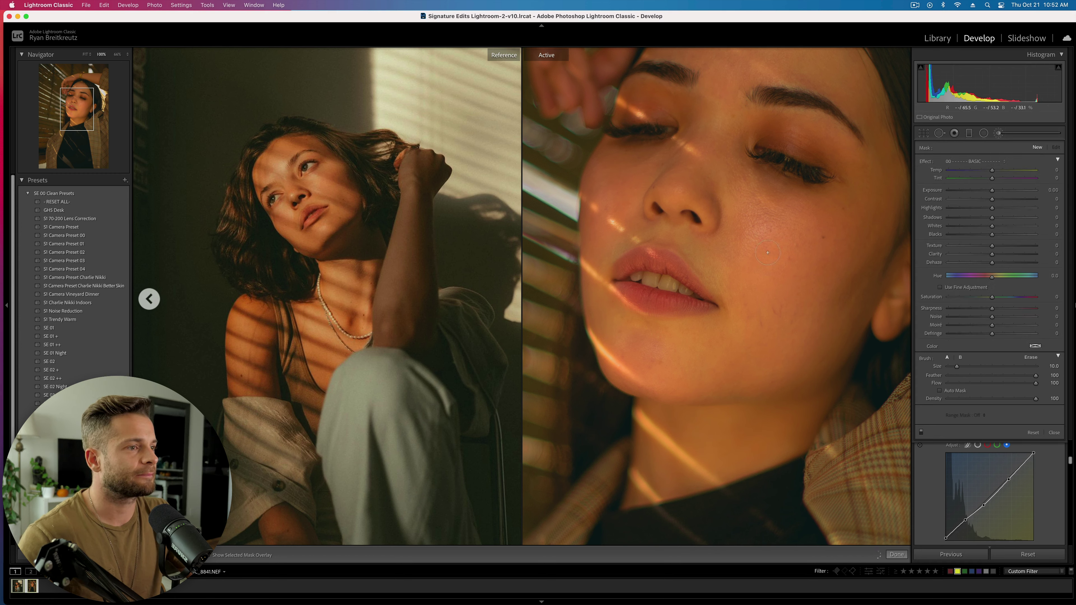
left_click(748, 195)
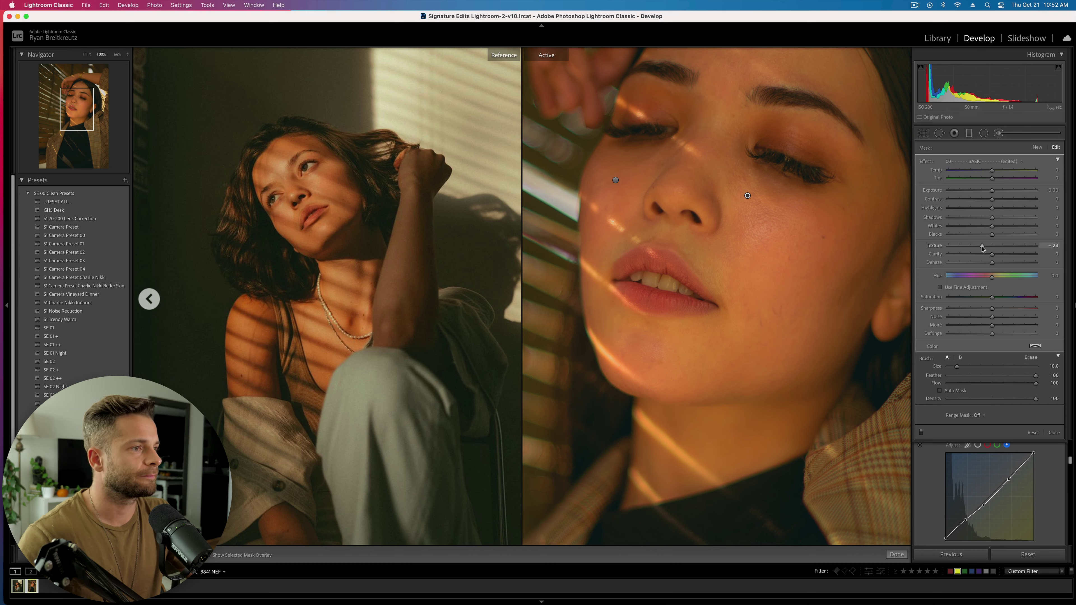
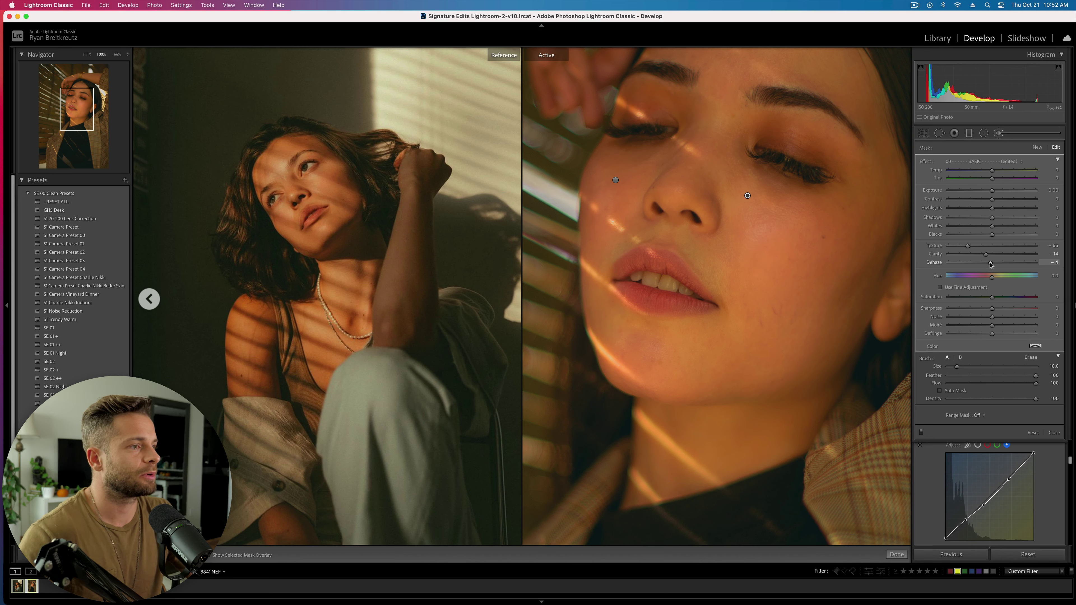
Create a new adjustment brush mask and paint it around the mouth, over the chin and across the cheek
left_click(1037, 148)
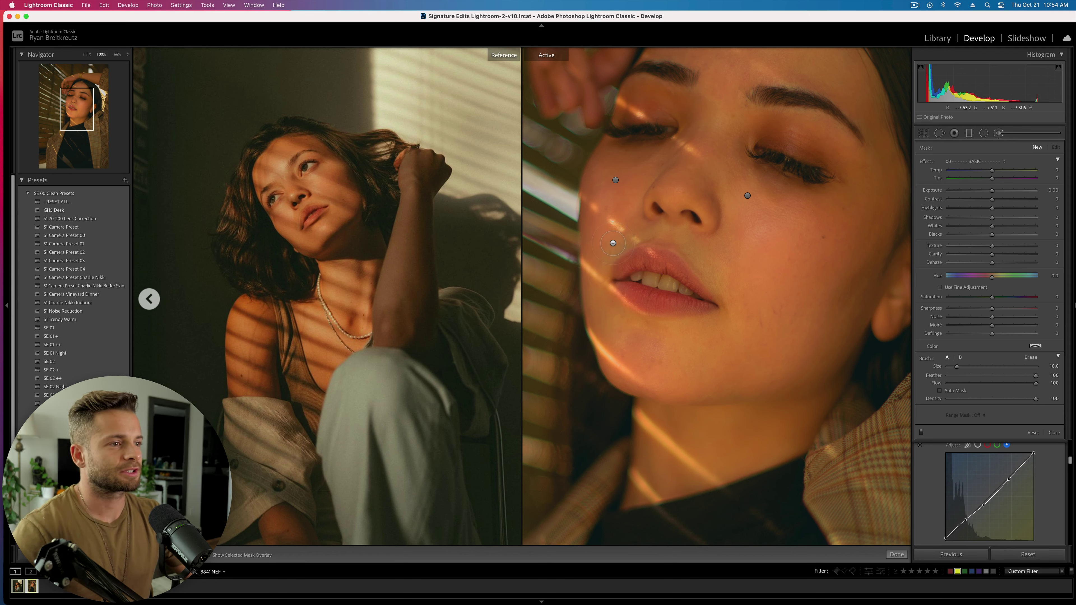
key("bracketleft")
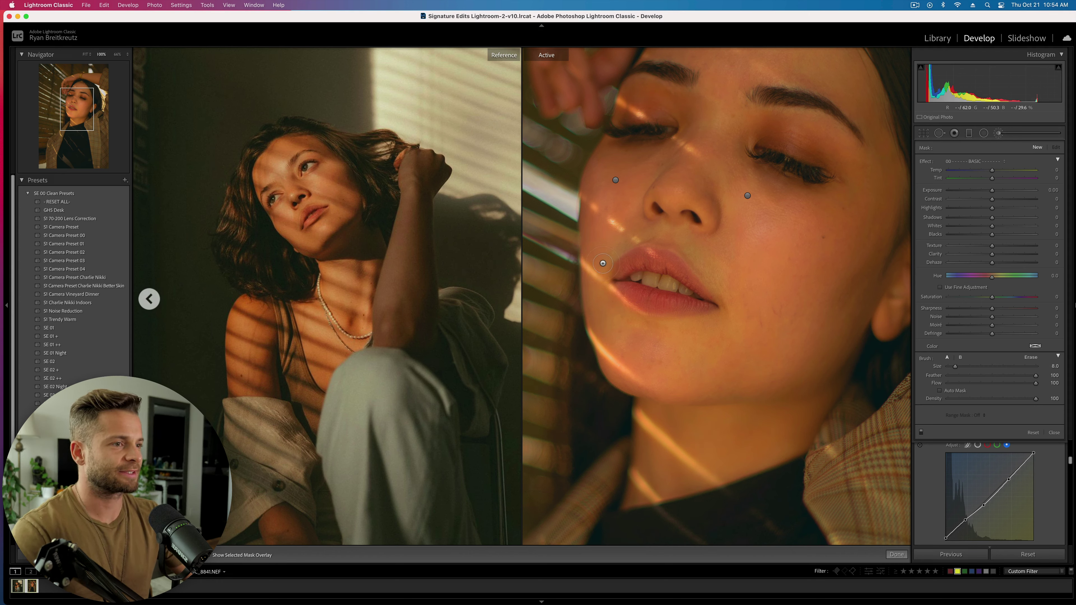
mouse_move(603, 263)
left_mouse_down()
mouse_move(632, 225)
mouse_move(683, 226)
mouse_move(612, 241)
mouse_move(696, 242)
mouse_move(735, 307)
mouse_move(727, 326)
mouse_move(680, 335)
mouse_move(650, 331)
mouse_move(593, 293)
left_mouse_up()
key("bracketright")
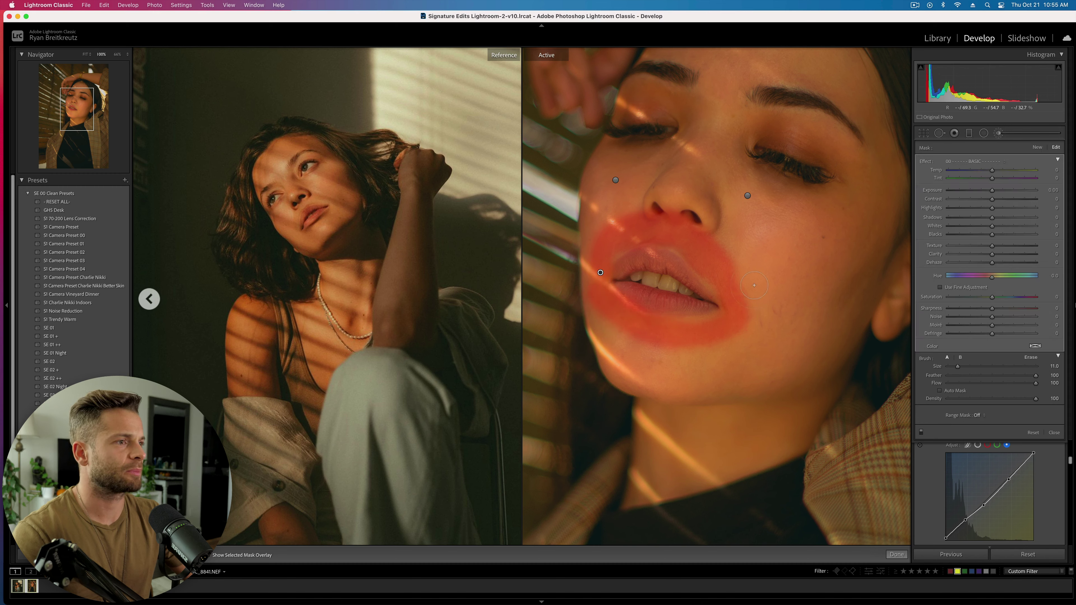
mouse_move(724, 198)
left_mouse_down()
mouse_move(724, 182)
mouse_move(759, 204)
mouse_move(779, 288)
mouse_move(752, 341)
mouse_move(658, 369)
mouse_move(617, 350)
left_mouse_up()
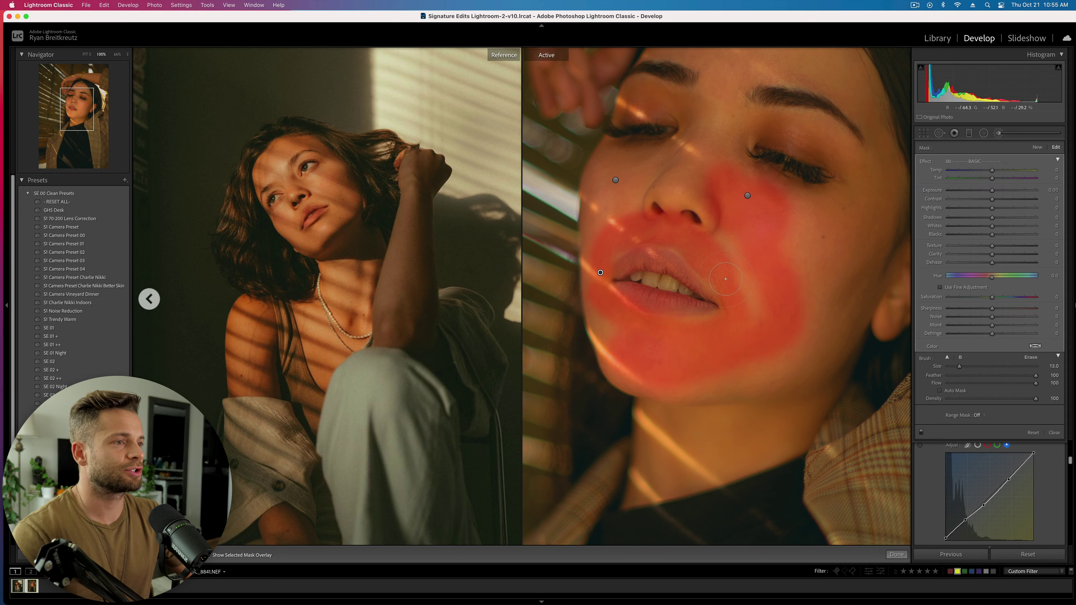
Enlarge the brush to size 35 and extend the new mask over the forehead and the rest of the face
key("bracketright")
key("bracketright")
key("bracketright")
key("bracketright")
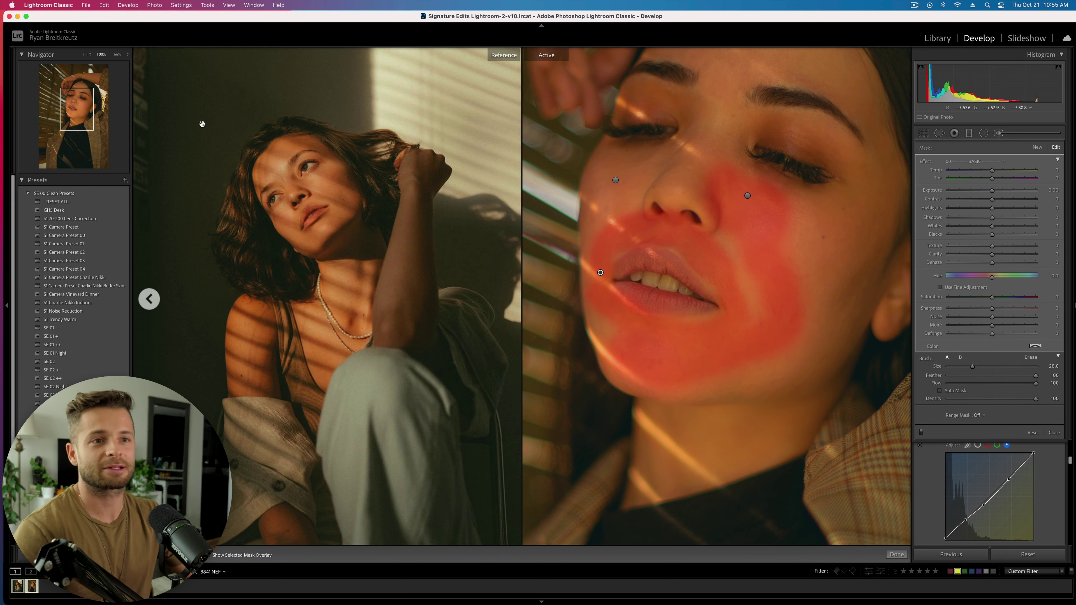
left_click_drag(77, 108, 78, 102)
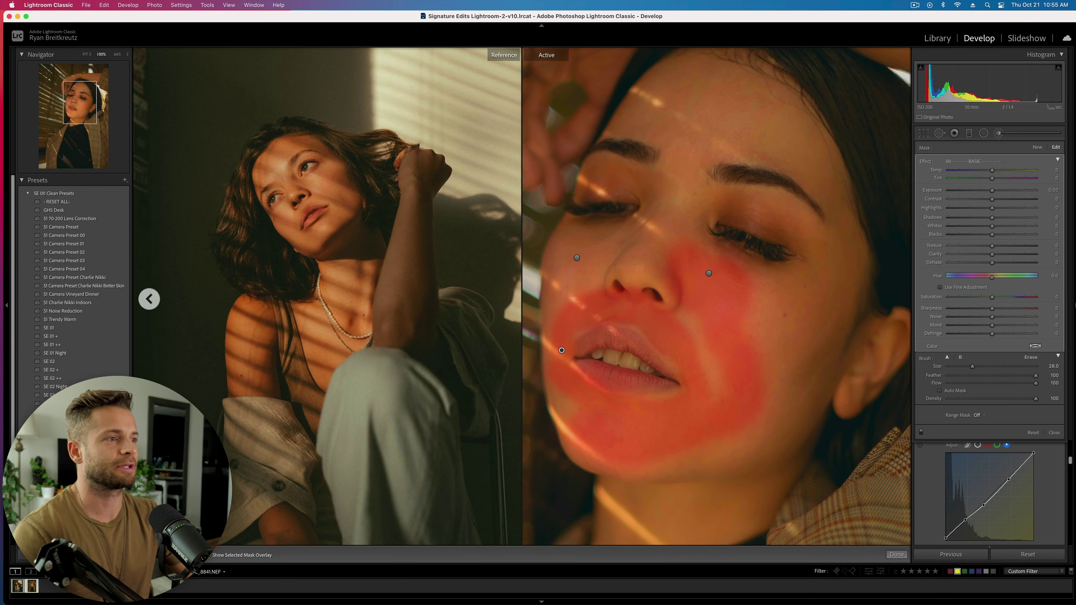
key("bracketright")
key("bracketright")
mouse_move(712, 103)
left_mouse_down()
mouse_move(601, 237)
mouse_move(644, 373)
mouse_move(703, 449)
mouse_move(749, 357)
mouse_move(784, 238)
mouse_move(746, 106)
mouse_move(614, 161)
mouse_move(593, 350)
mouse_move(793, 352)
left_mouse_up()
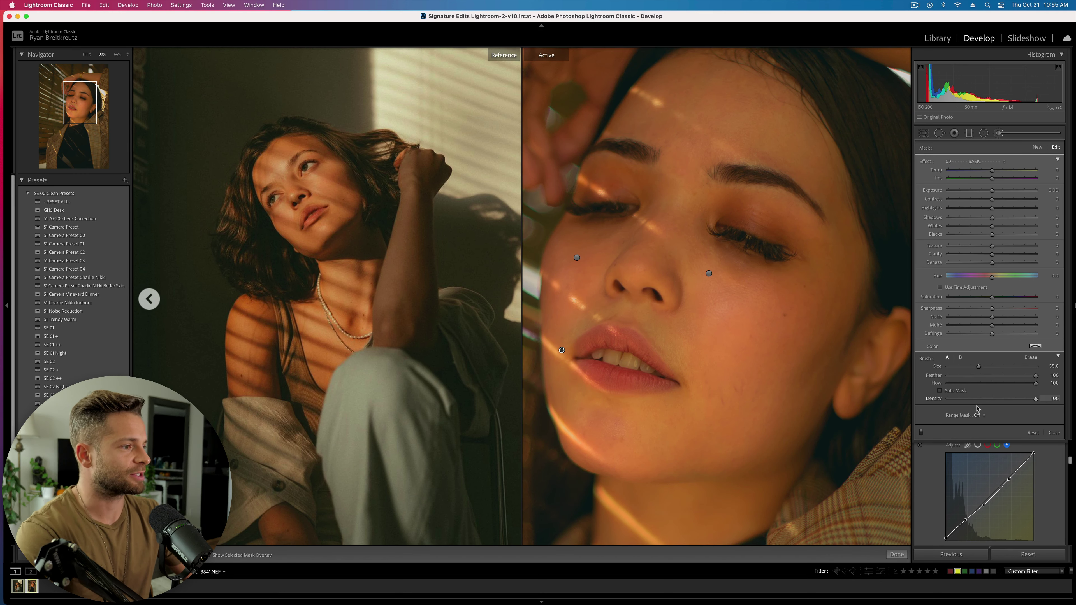
Limit the new mask with a Color range mask sampled from the skin above the upper lip, with Amount set to 0
left_click(979, 415)
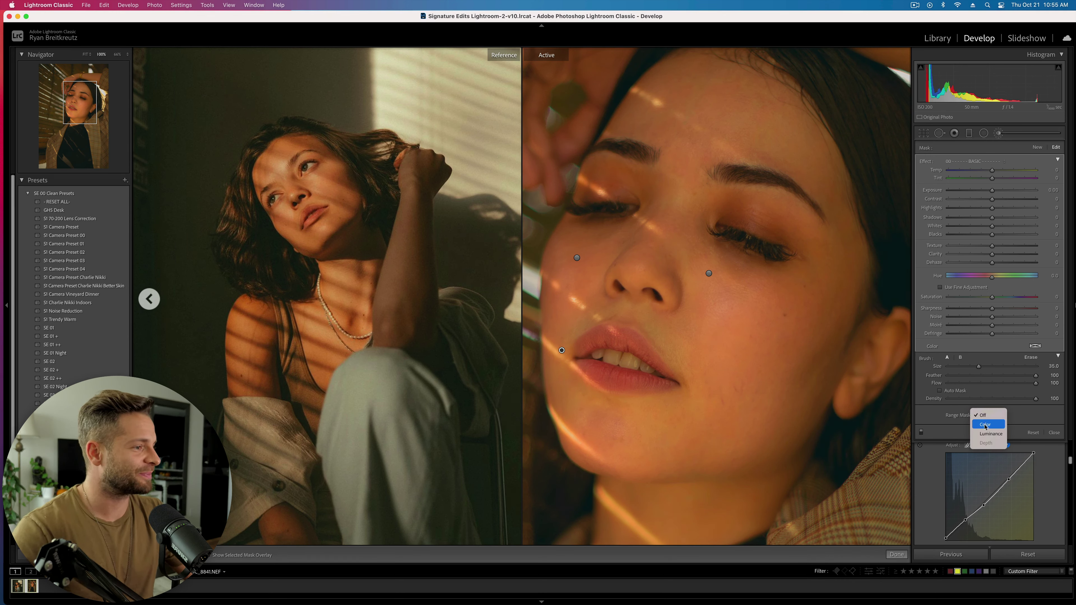
left_click(986, 425)
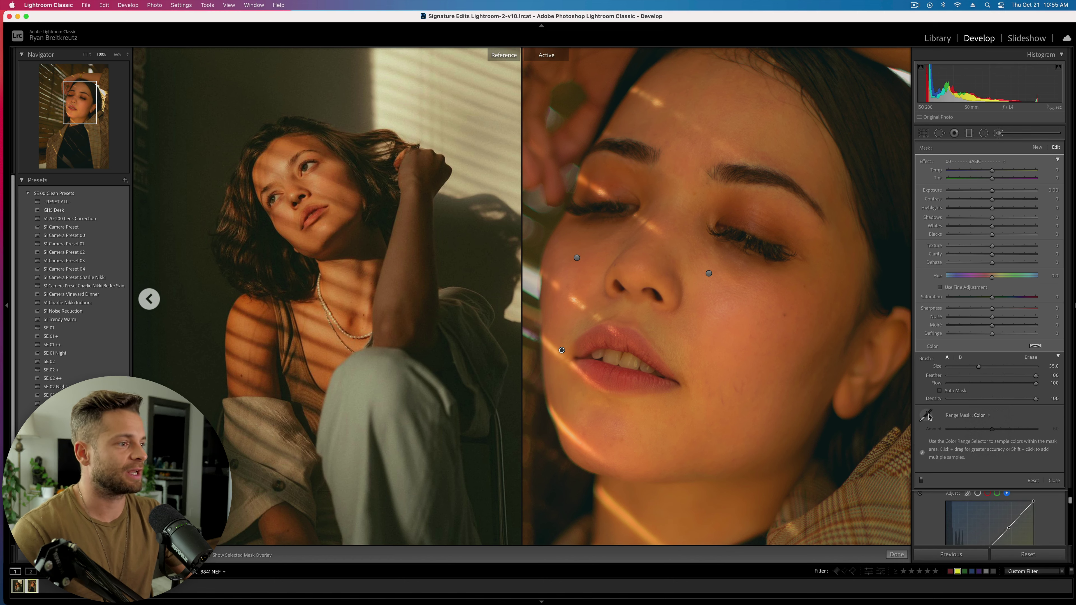
left_click(927, 415)
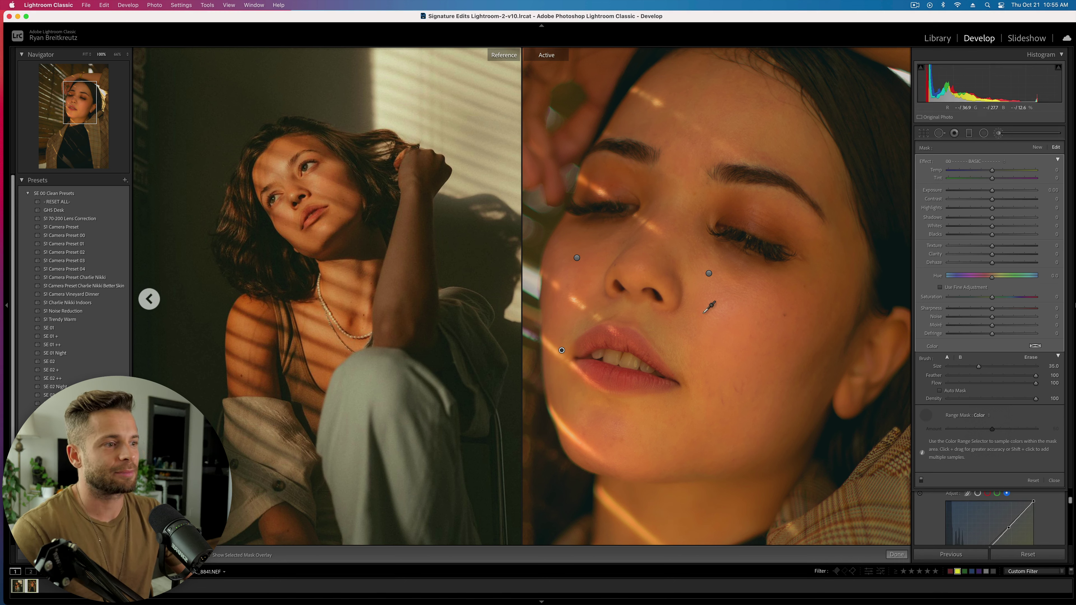
left_click(652, 321)
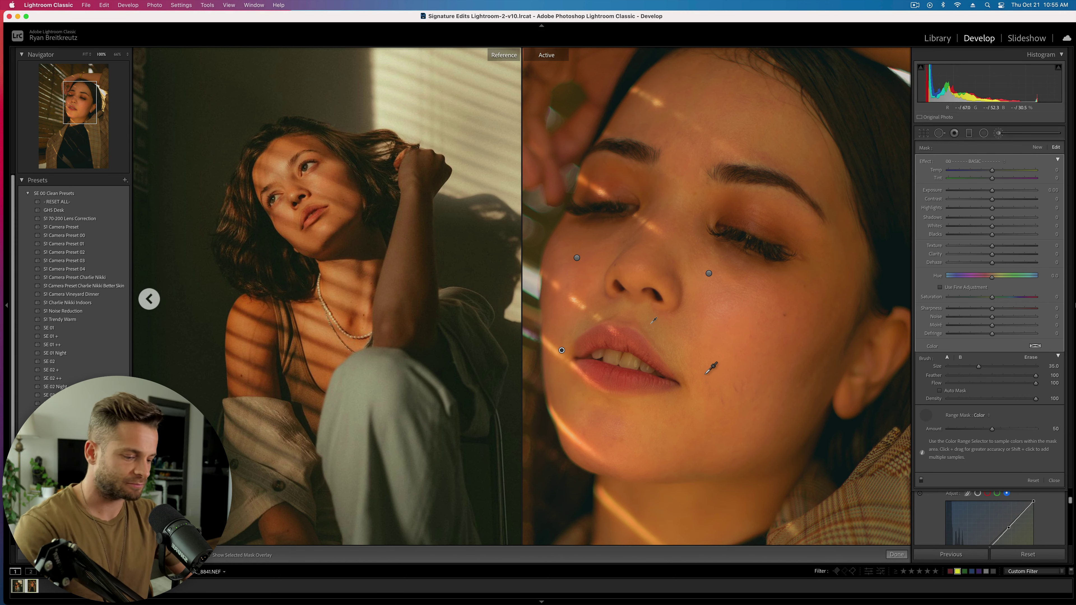
key("o")
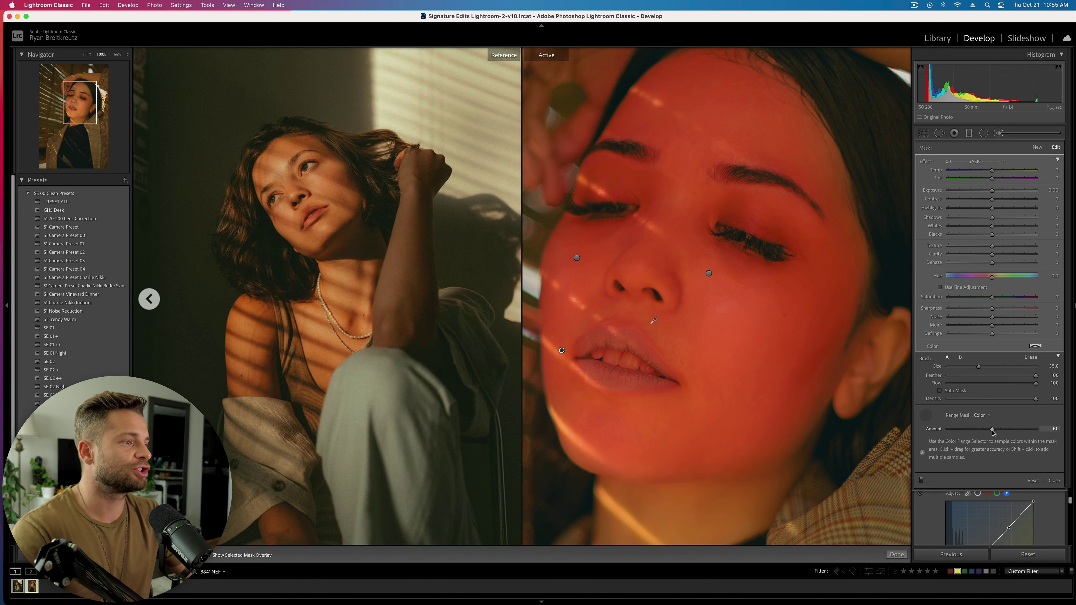
left_click_drag(993, 431, 946, 432)
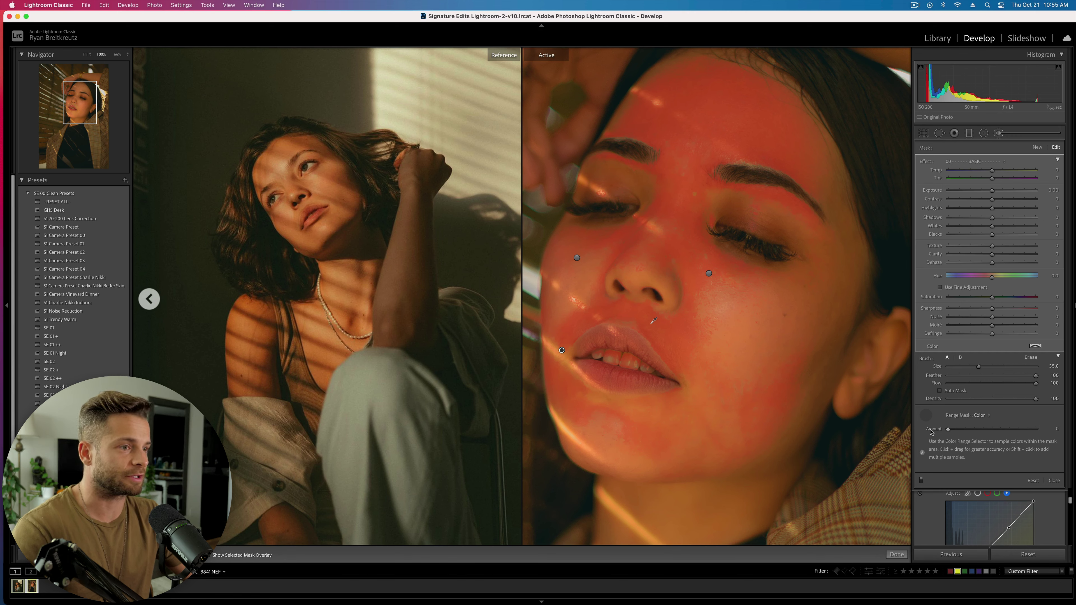
key("Delete")
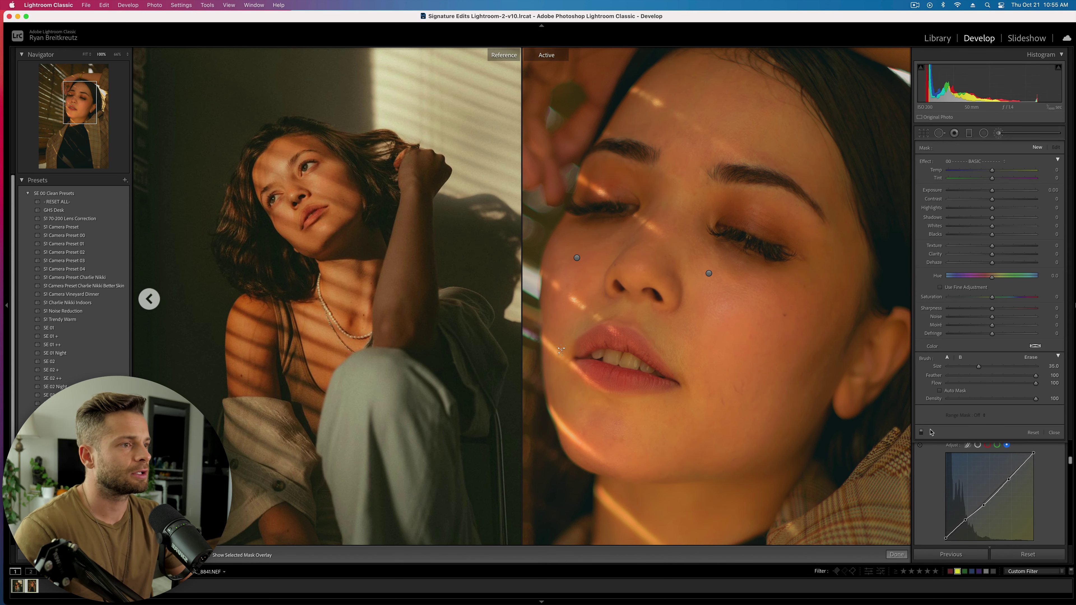
key("super+z")
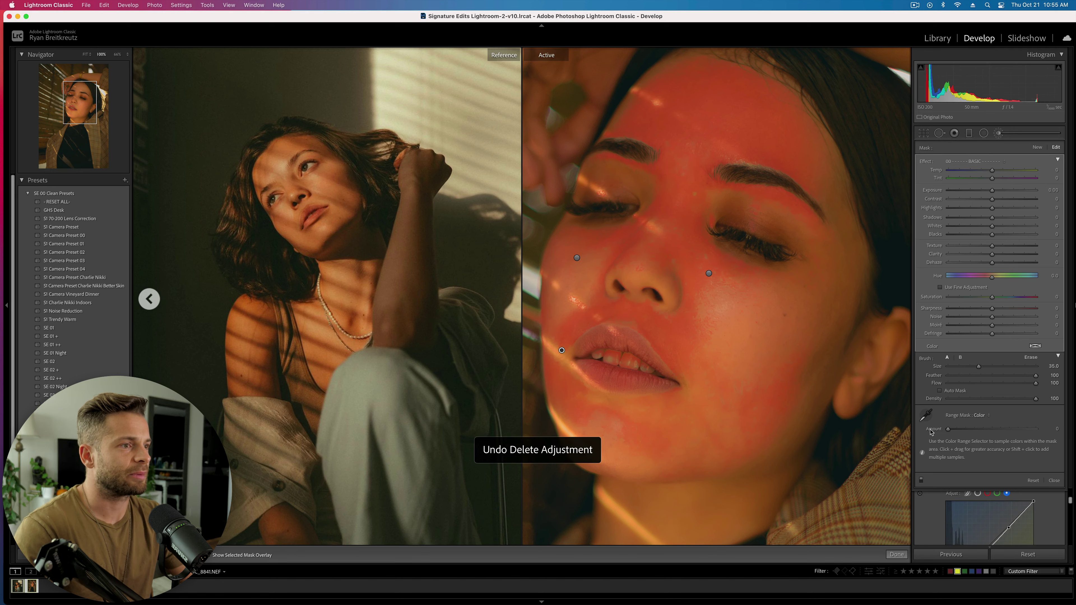
Toggle the mask overlay on and off repeatedly to examine which skin areas the color range mask covers
key("o")
key("o")
key("o")
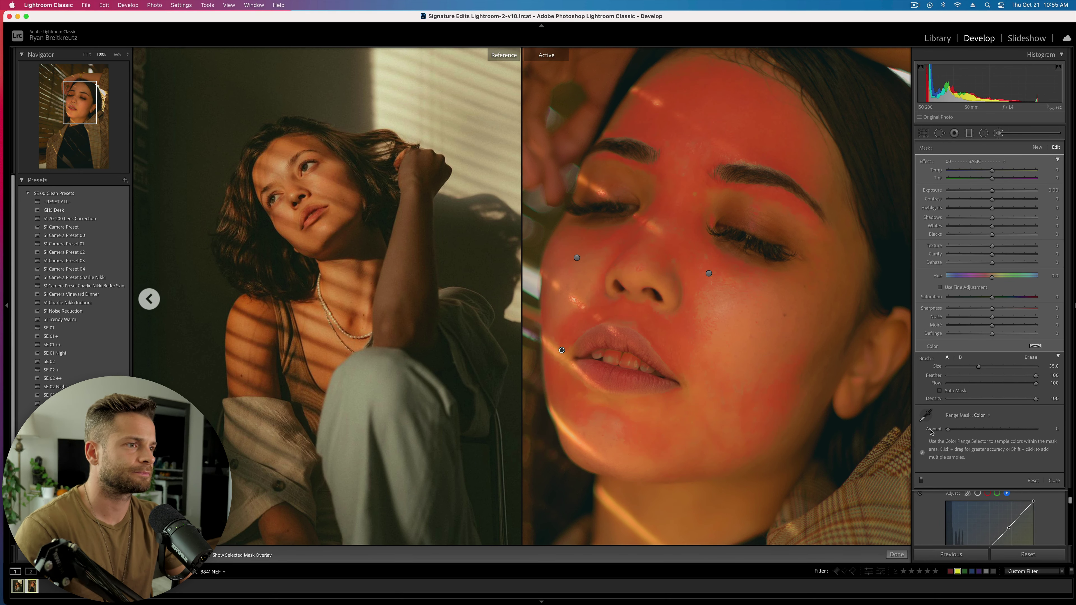
key("o")
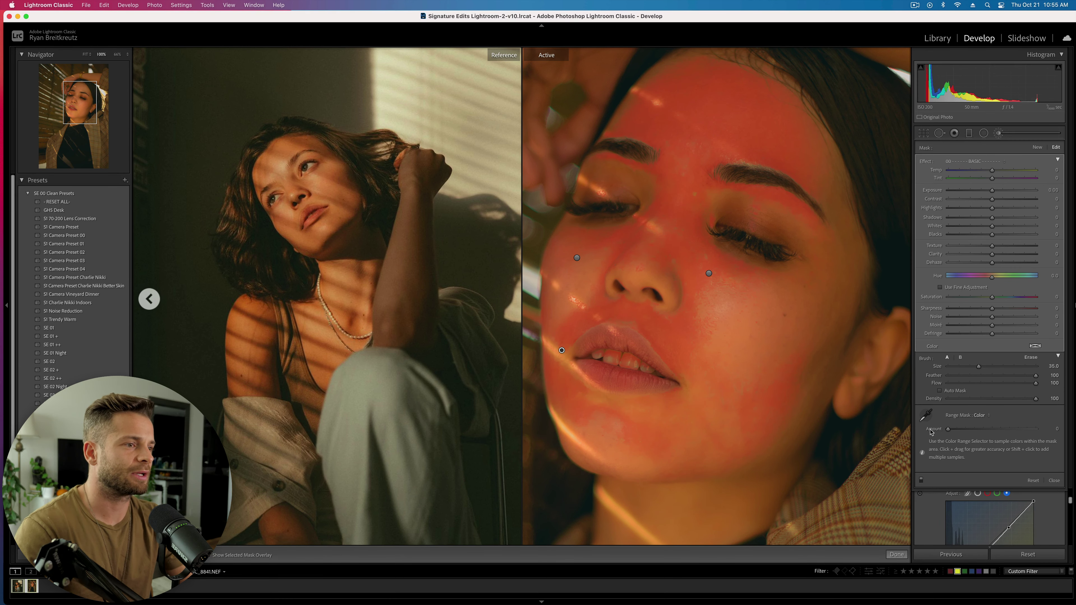
key("o")
key("o")
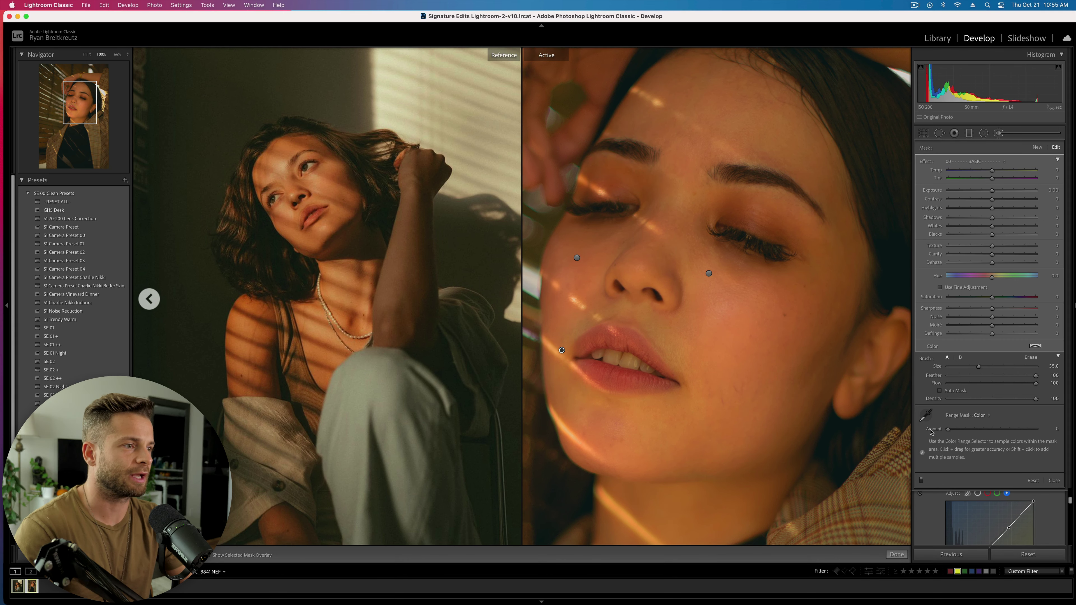
key("o")
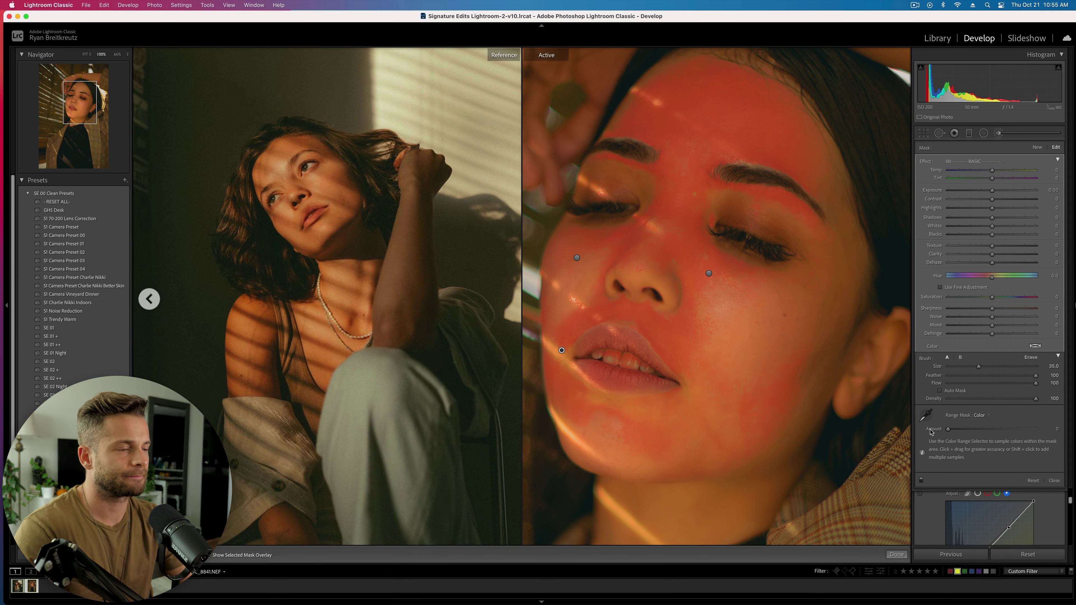
key("o")
key("o")
key("o")
key("o")
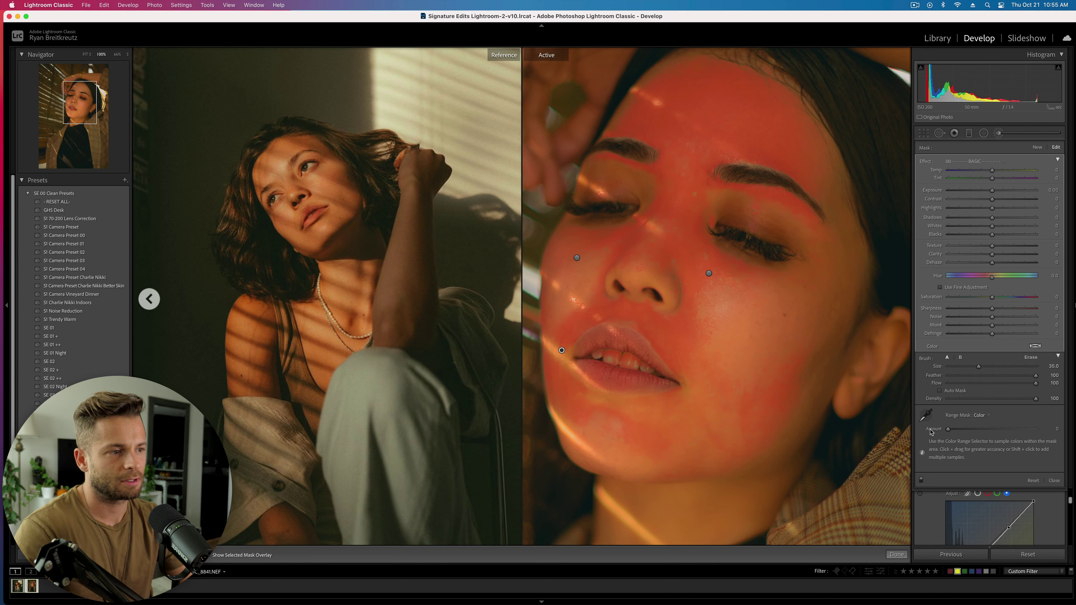
key("o")
key("o")
key("o")
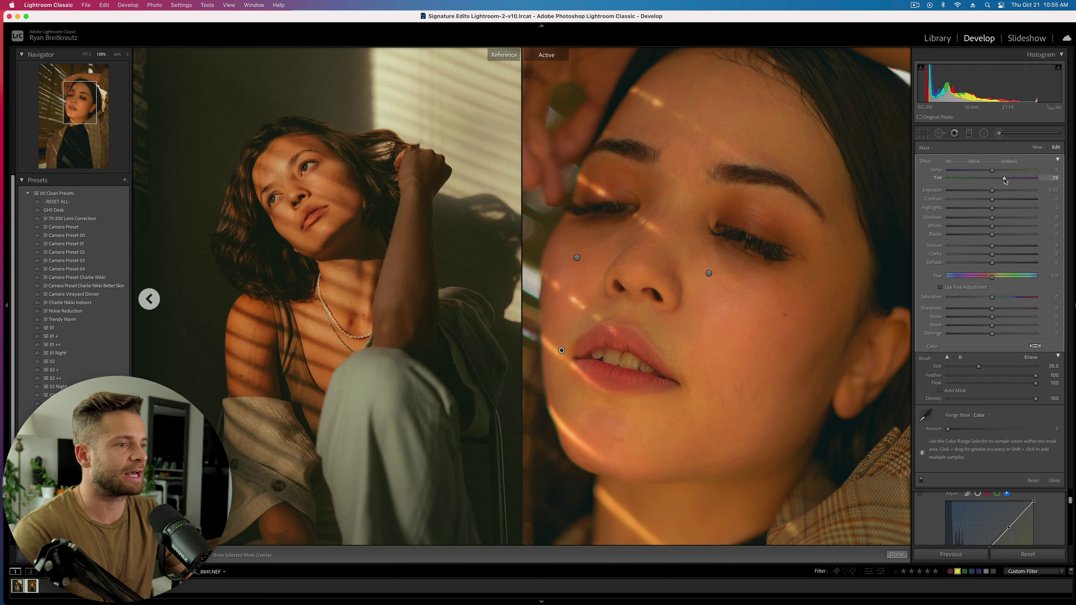
Set the Tint of the color-limited face mask to 11
left_click(979, 179)
left_click(997, 180)
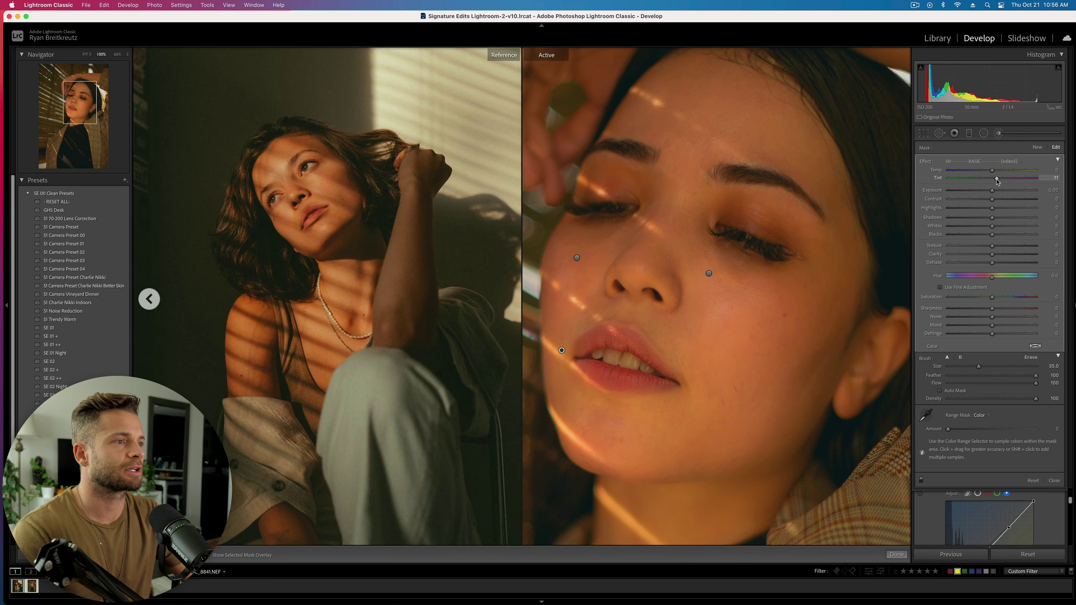
Set the color-limited face mask's Temp to 7 and Tint to 30, and check its coverage with the mask overlay
left_click_drag(998, 182, 998, 181)
key("Delete")
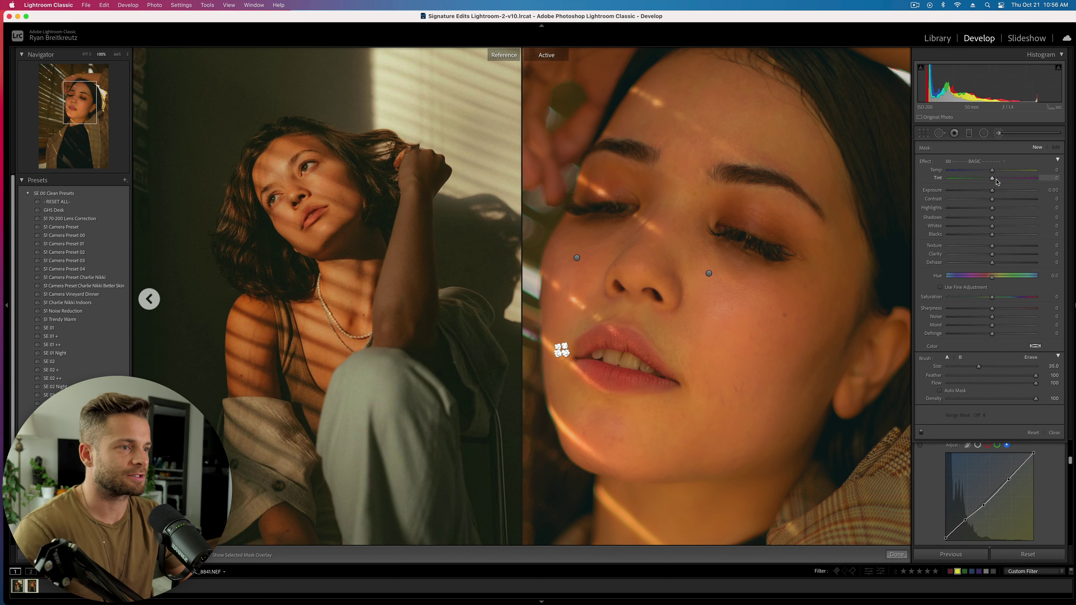
key("super+z")
left_click(1006, 179)
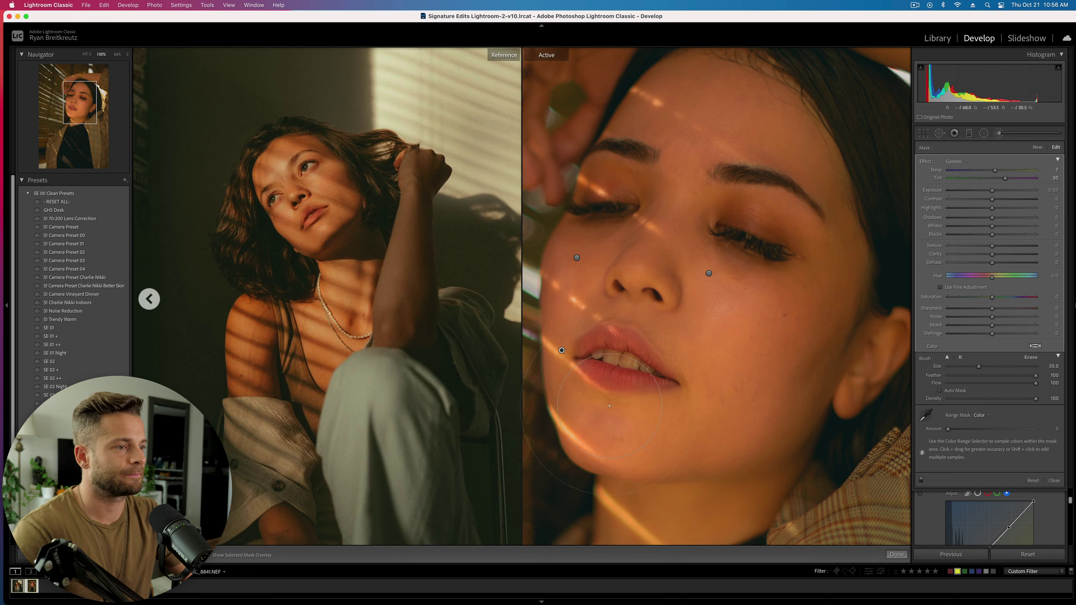
scroll(609, 406, "down", 4)
key("o")
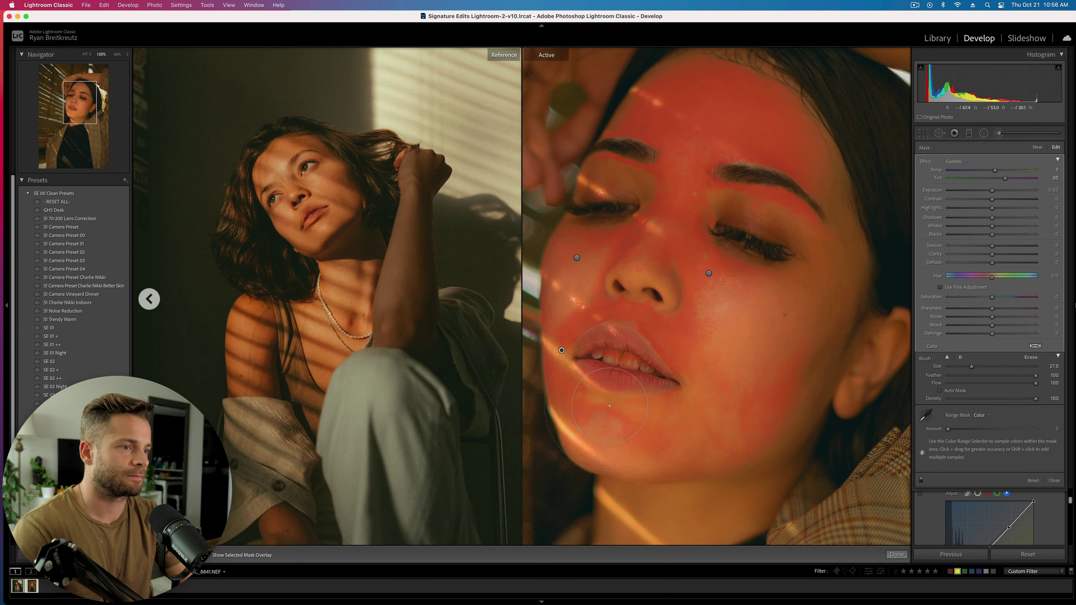
scroll(609, 406, "down", 3)
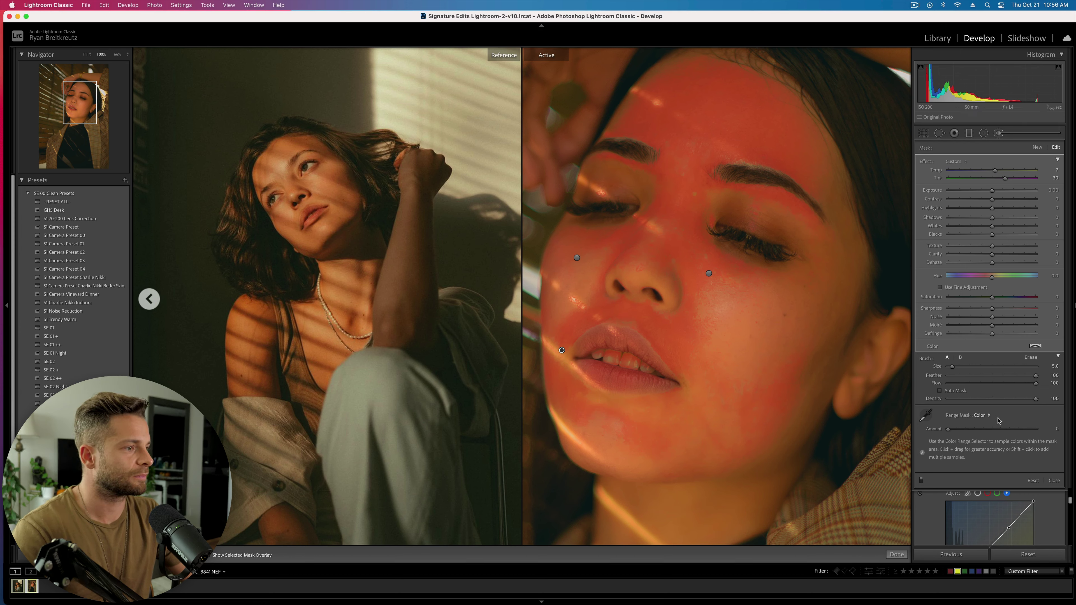
key("k")
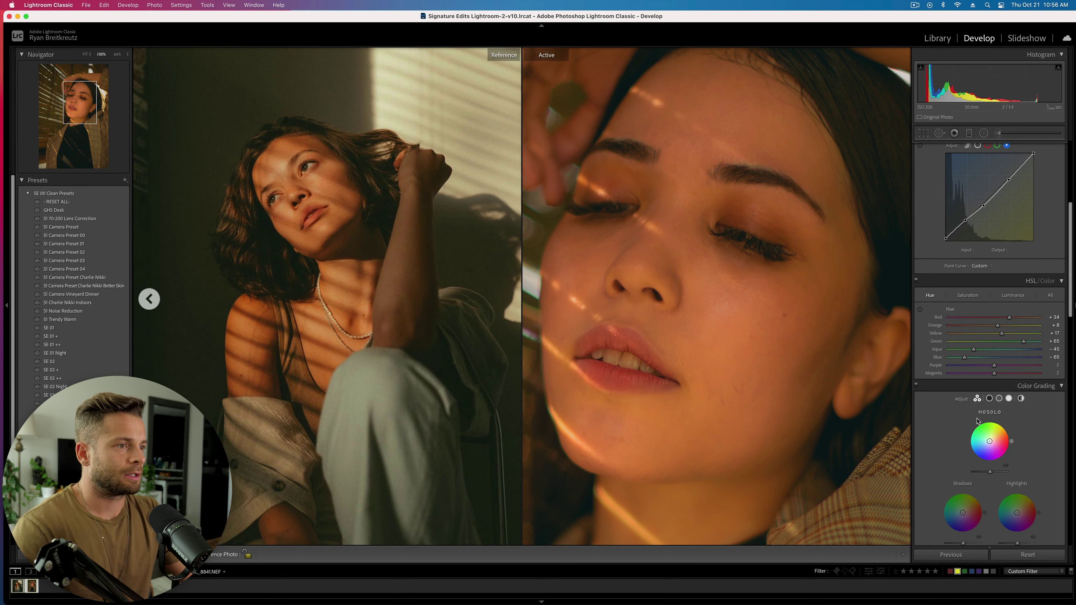
Start a new brush adjustment using the 11 Add Texture effect preset
left_click(1001, 133)
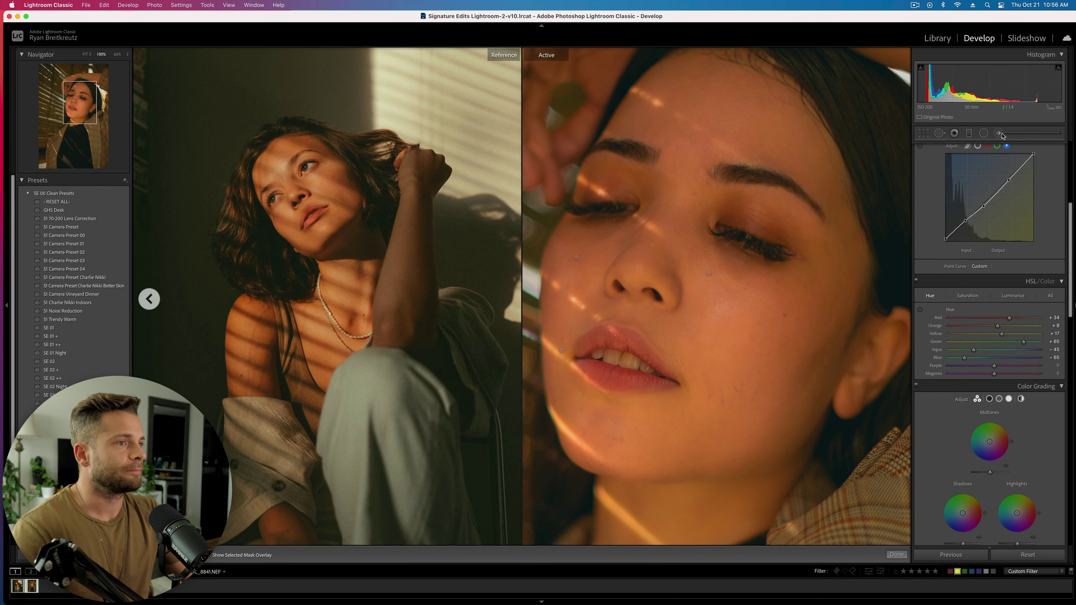
left_click(1025, 554)
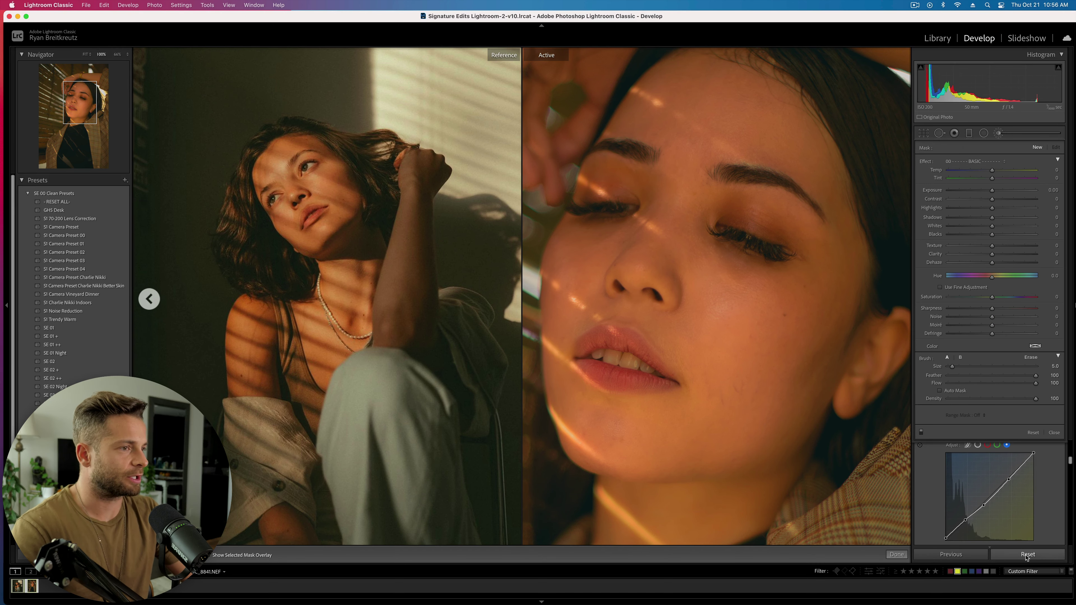
key("super+z")
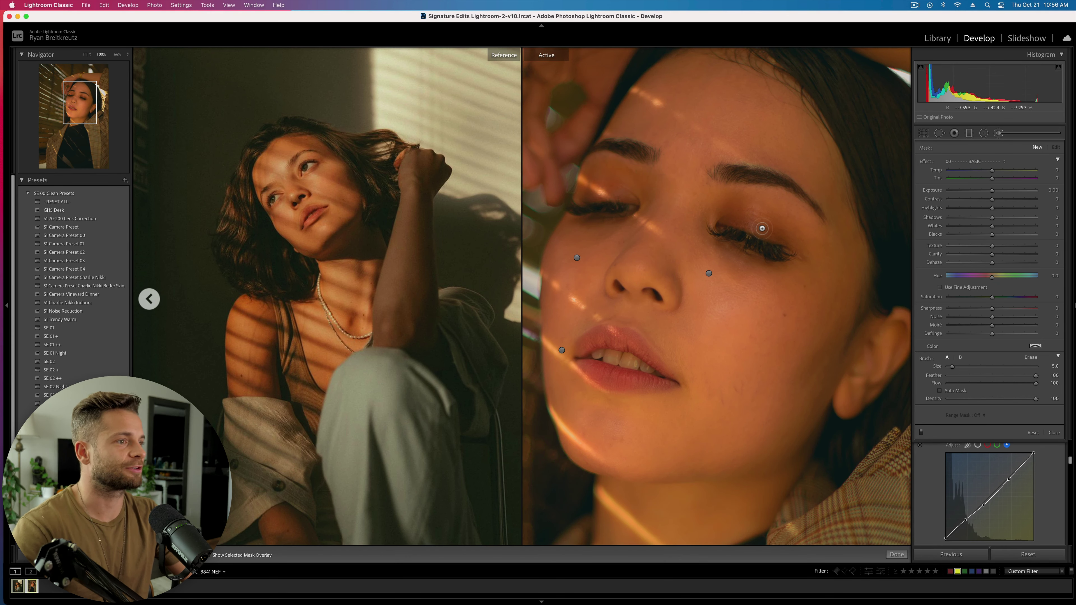
left_click(971, 162)
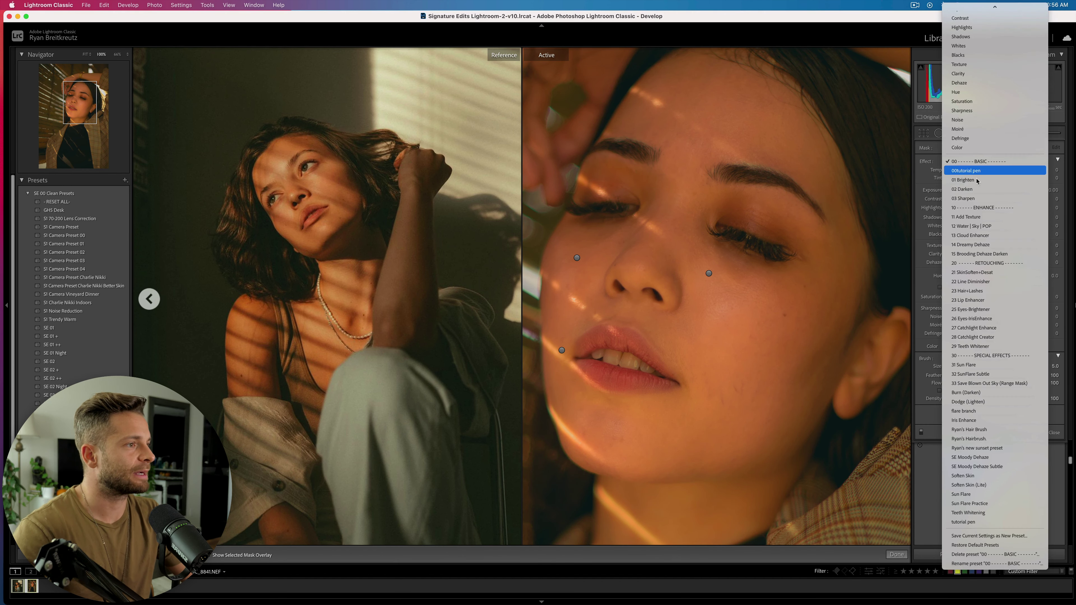
left_click(994, 217)
left_click(976, 165)
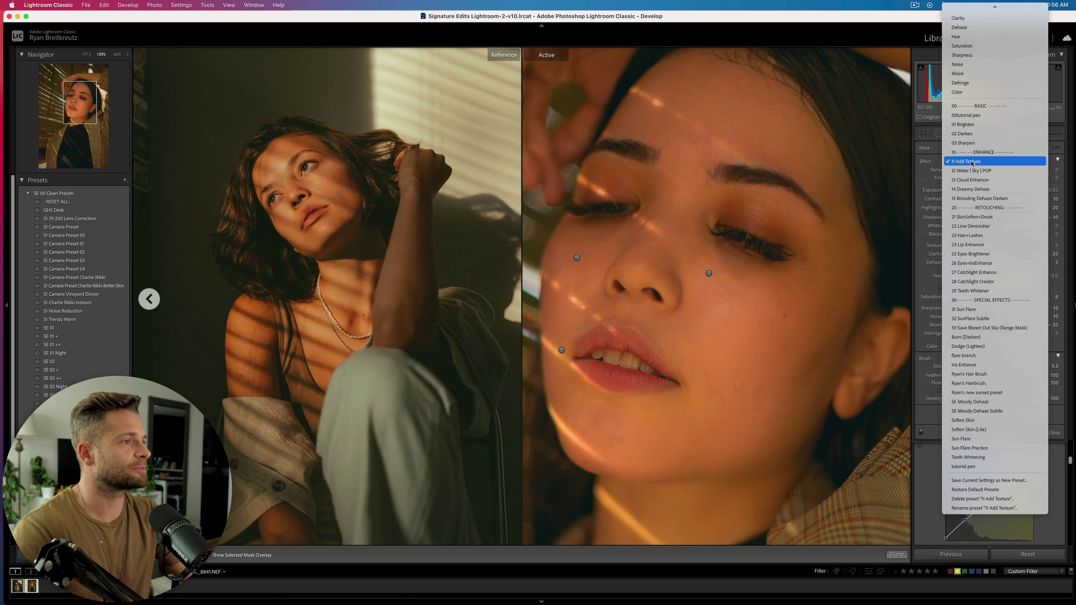
left_click(975, 162)
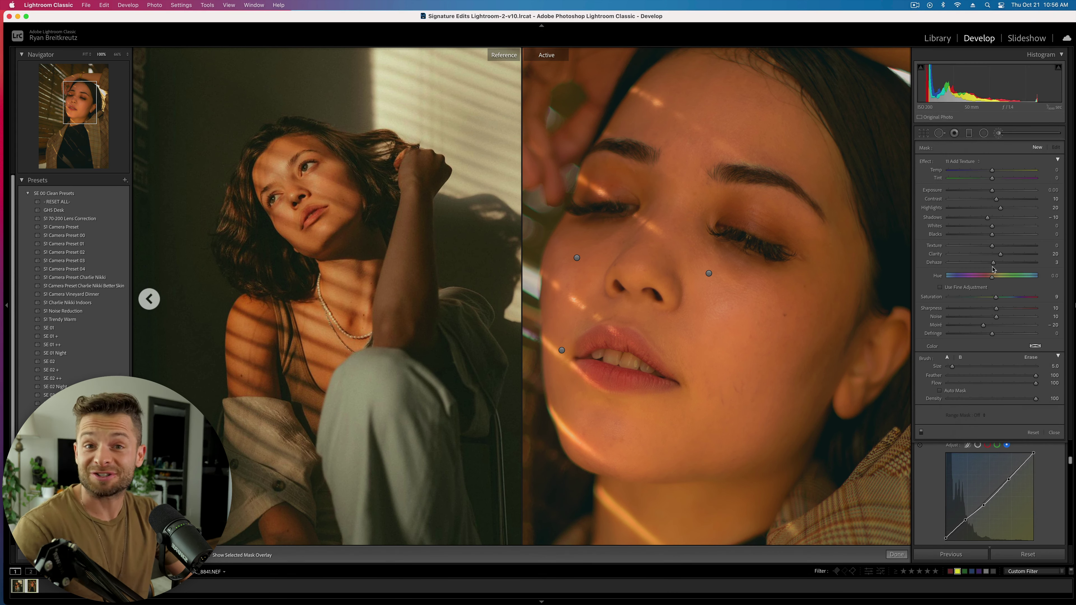
left_click(969, 161)
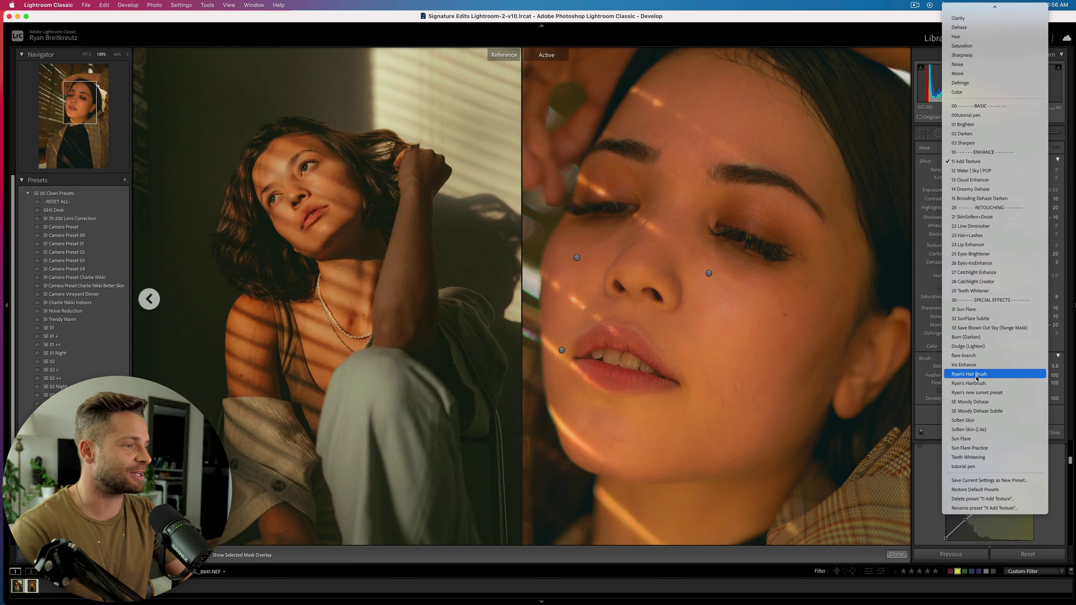
left_click(926, 165)
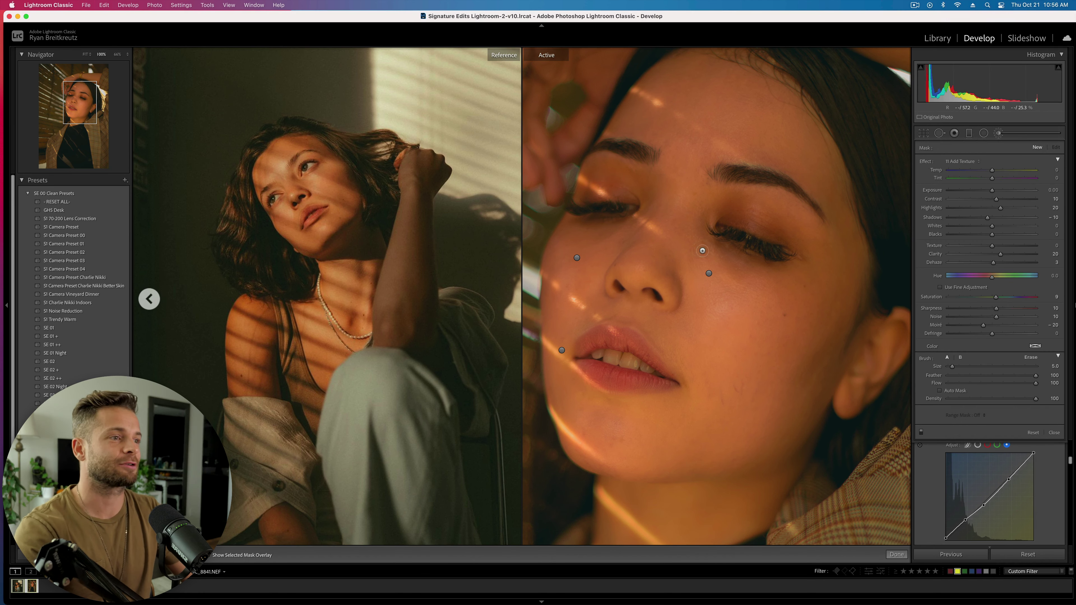
Reduce the brush to about size 4 and paint the texture mask over both eyebrows and both rows of eyelashes
key("bracketright")
key("bracketleft")
key("bracketleft")
key("bracketleft")
key("bracketleft")
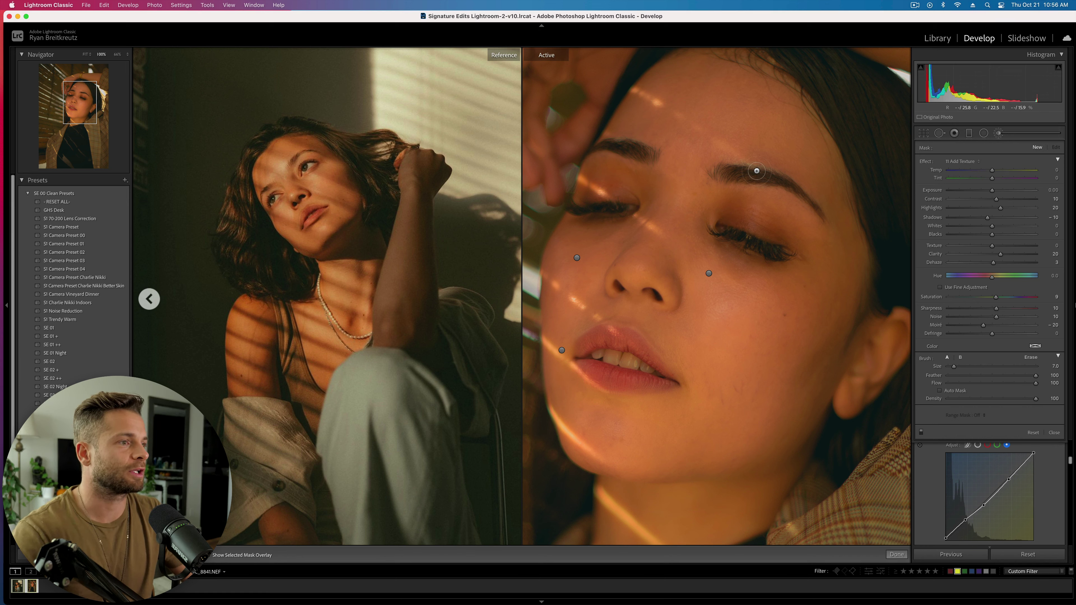
key("bracketleft")
mouse_move(725, 176)
left_mouse_down()
mouse_move(780, 182)
mouse_move(818, 214)
left_mouse_up()
key("bracketleft")
key("bracketleft")
key("bracketright")
mouse_move(658, 149)
left_mouse_down()
mouse_move(600, 146)
mouse_move(650, 151)
mouse_move(638, 159)
mouse_move(628, 148)
left_mouse_up()
mouse_move(626, 209)
left_mouse_down()
mouse_move(571, 206)
mouse_move(593, 206)
left_mouse_up()
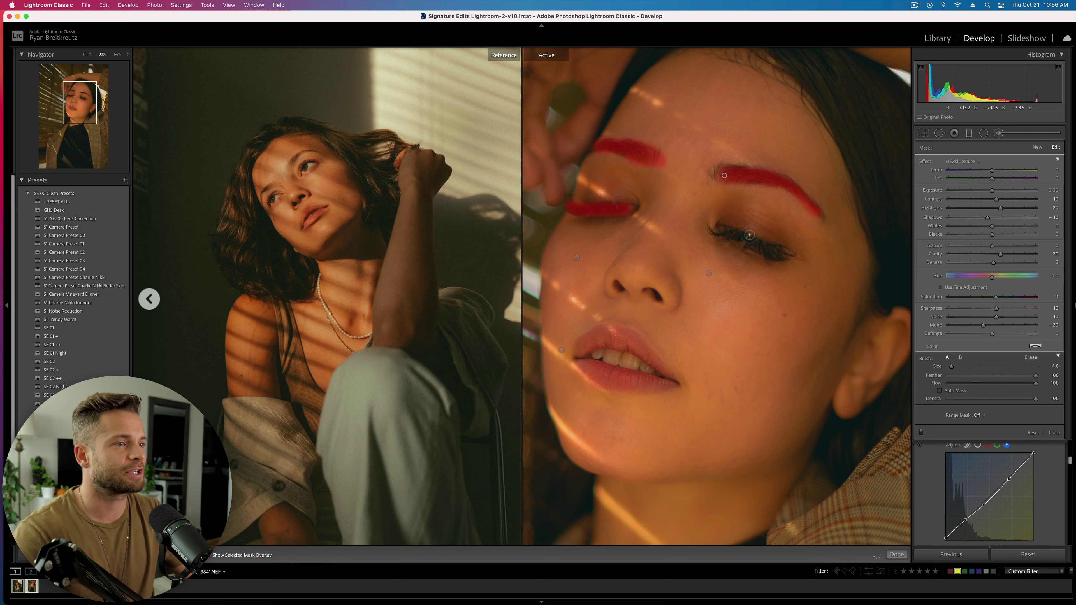
mouse_move(726, 233)
left_mouse_down()
mouse_move(772, 253)
mouse_move(707, 228)
mouse_move(787, 254)
left_mouse_up()
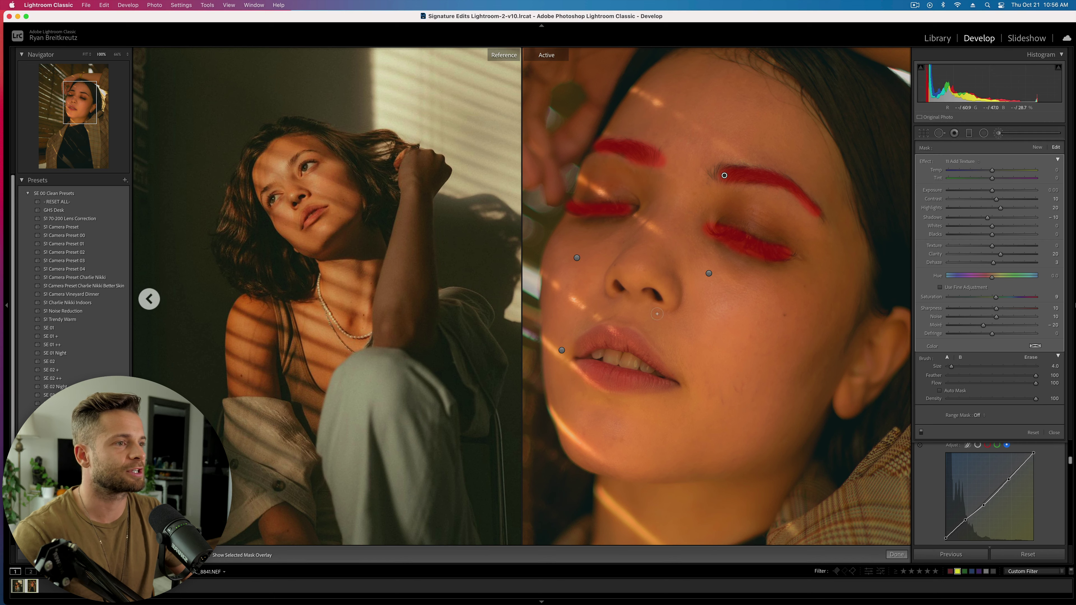
Paint the texture mask over the lips, finishing with brush size 8, and hide the mask overlay
key("bracketleft")
mouse_move(583, 346)
left_mouse_down()
mouse_move(628, 344)
mouse_move(660, 375)
mouse_move(584, 360)
mouse_move(657, 377)
mouse_move(612, 367)
left_mouse_up()
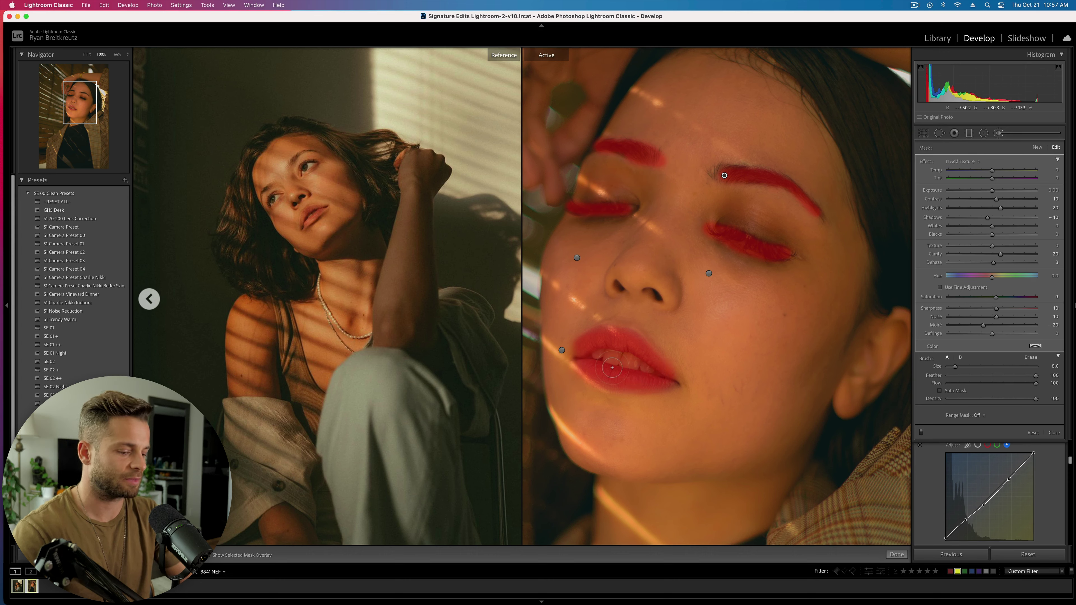
key("o")
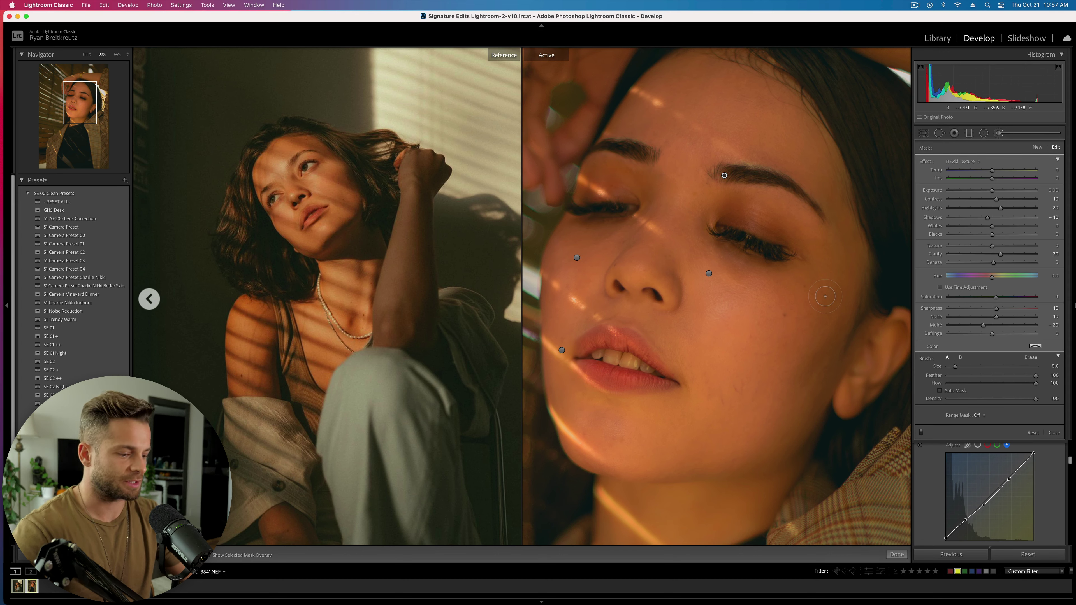
Set the texture mask's Texture to 18 and Saturation to 0, and brush it along the nostrils
key("Escape")
key("super+z")
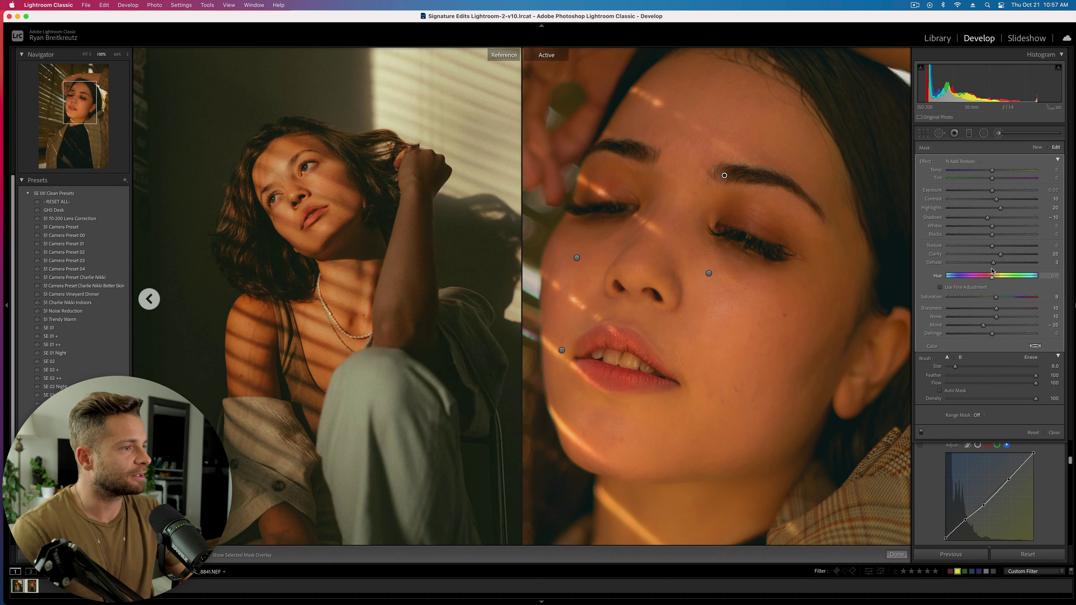
left_click_drag(992, 245, 996, 244)
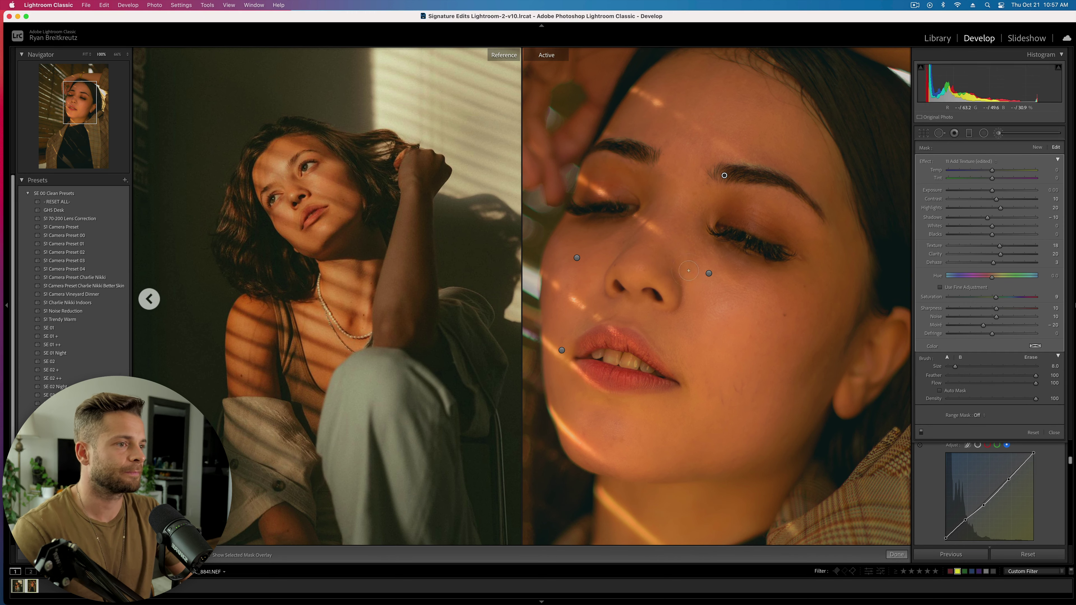
left_click_drag(641, 292, 656, 298)
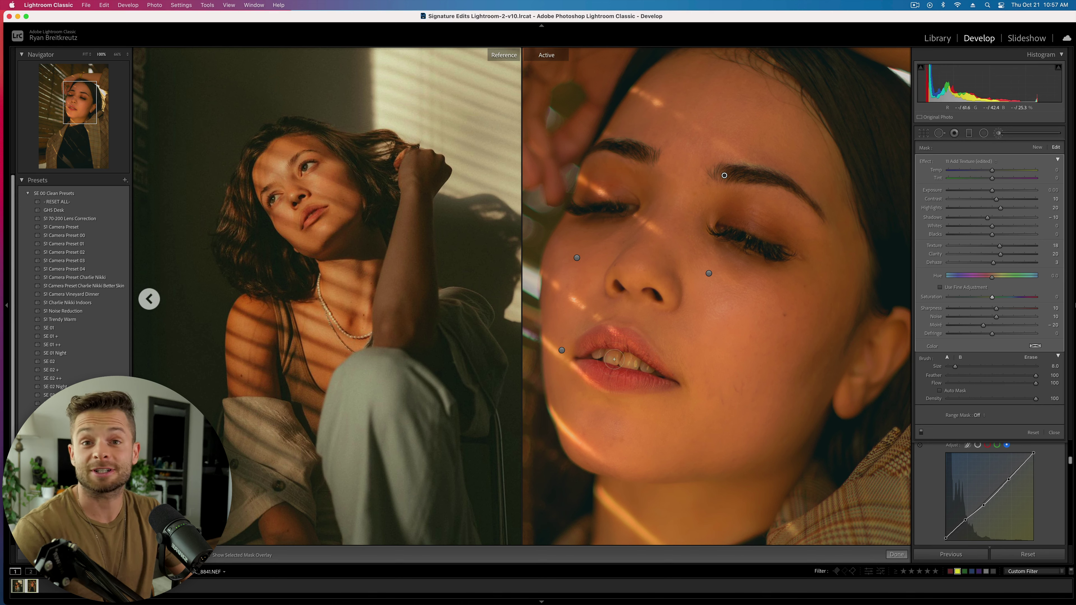
Create a new brush mask over the teeth with brush size 4 and reset its effect settings
left_click(1036, 148)
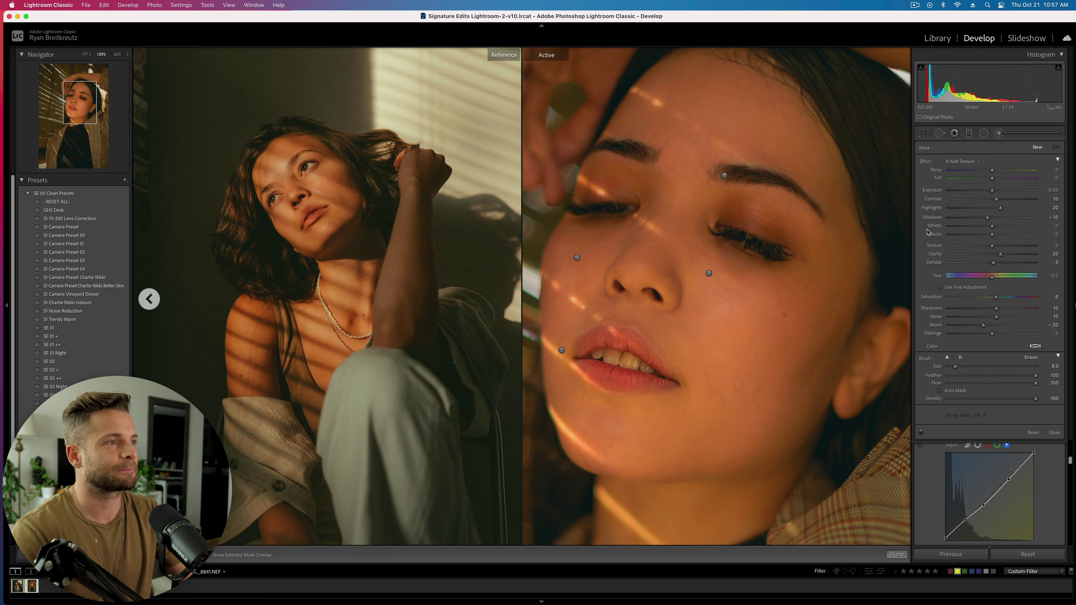
scroll(610, 363, "down", 4)
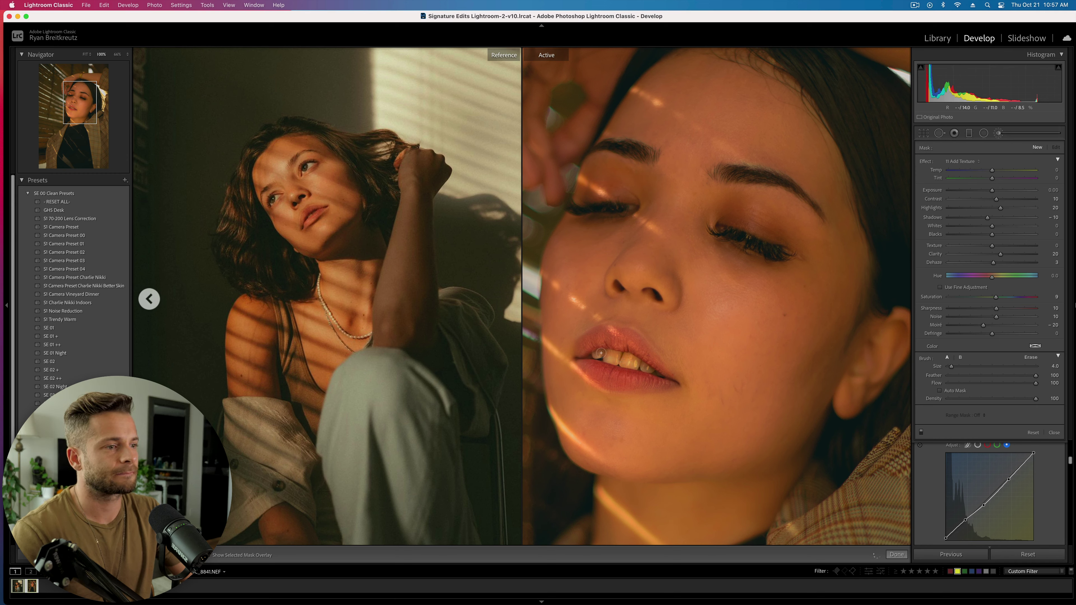
left_click(593, 356)
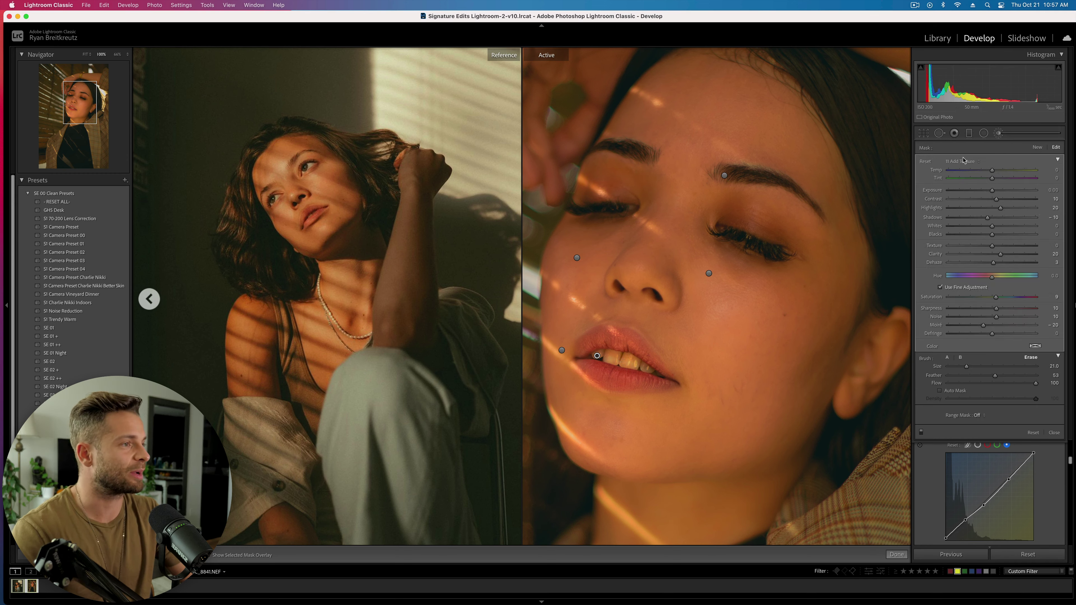
left_click(927, 164, "alt")
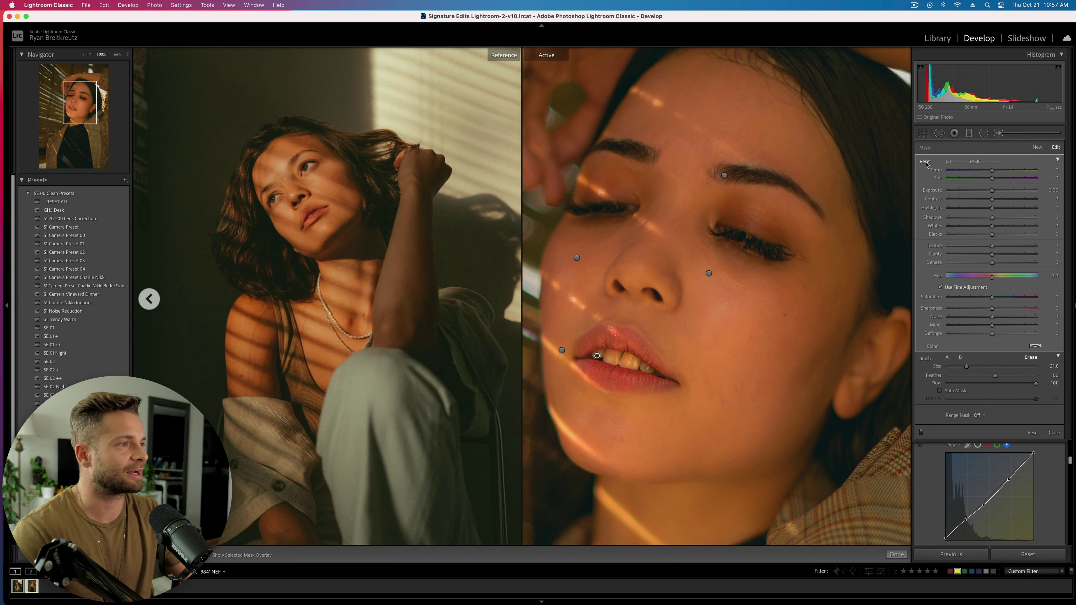
Set the teeth mask to Temp -18, Contrast -14, Highlights 20, Saturation -12 and Dehaze -9
left_click(986, 170)
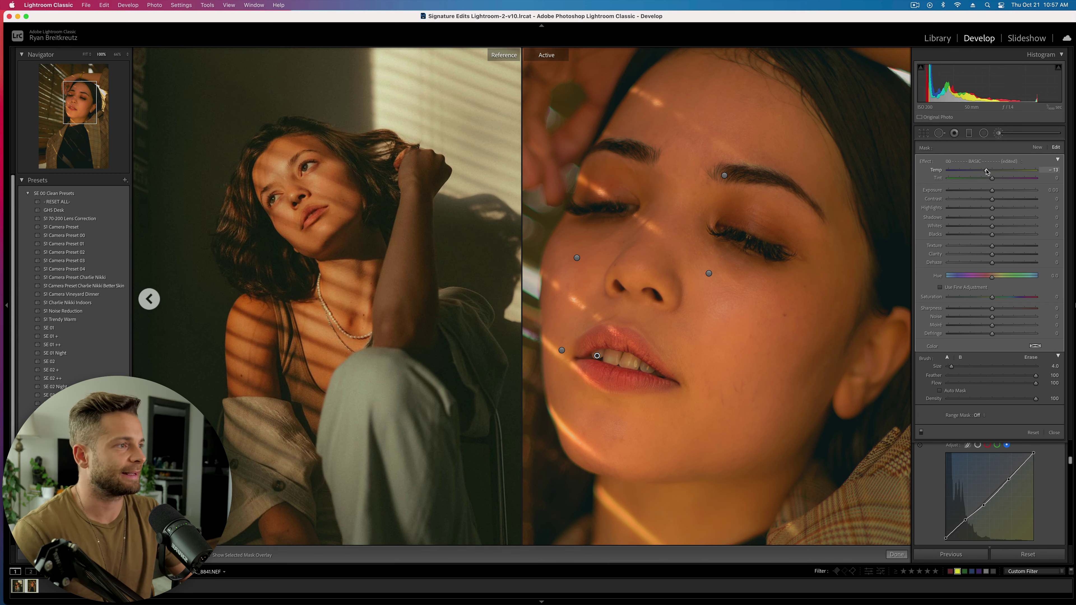
left_click_drag(987, 172, 978, 171)
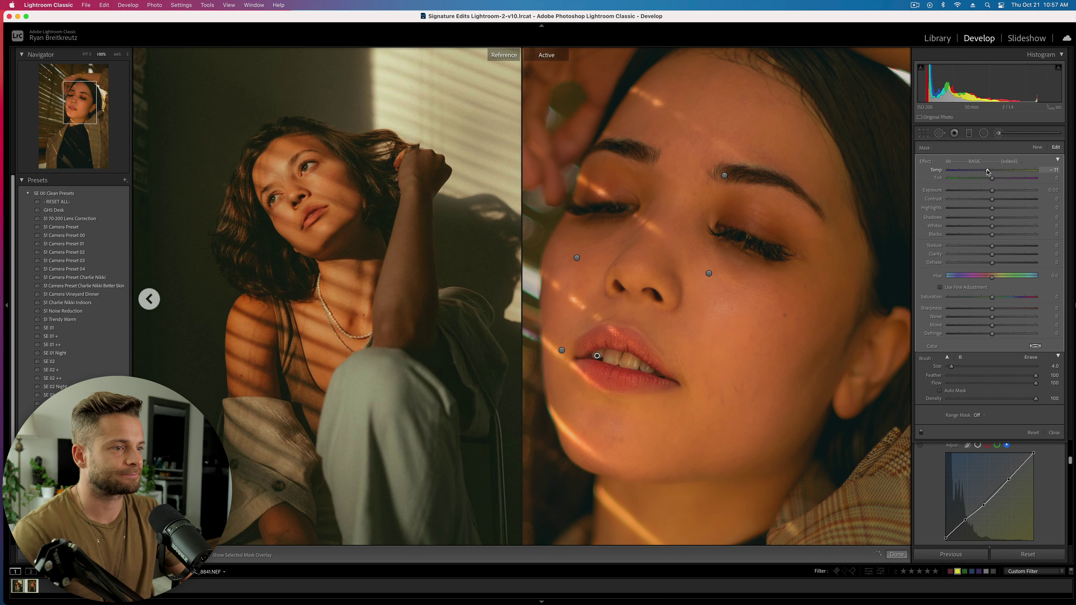
left_click_drag(985, 171, 986, 199)
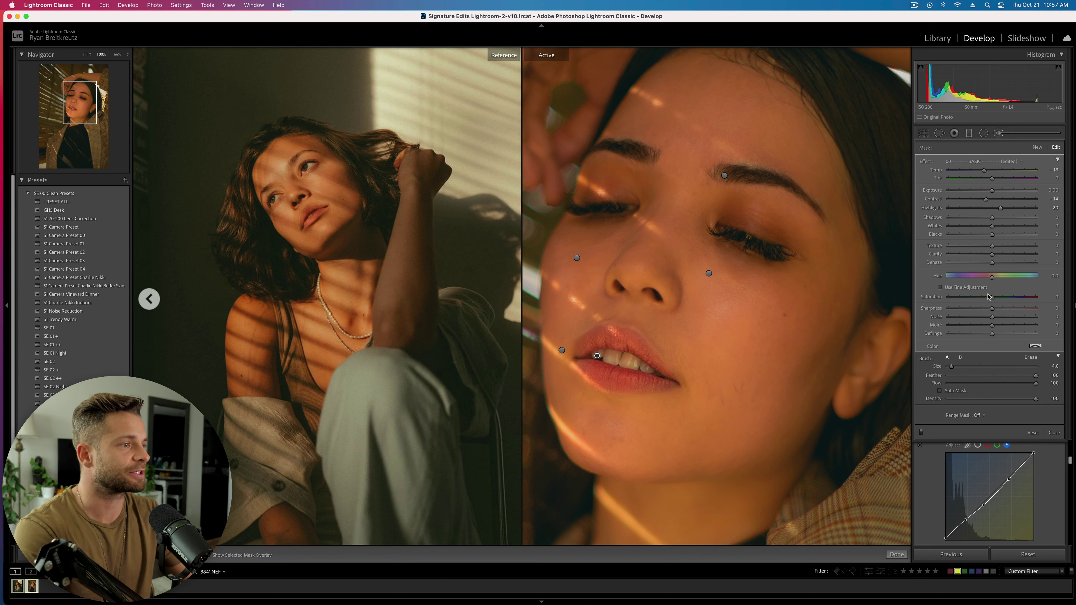
left_click_drag(992, 297, 987, 297)
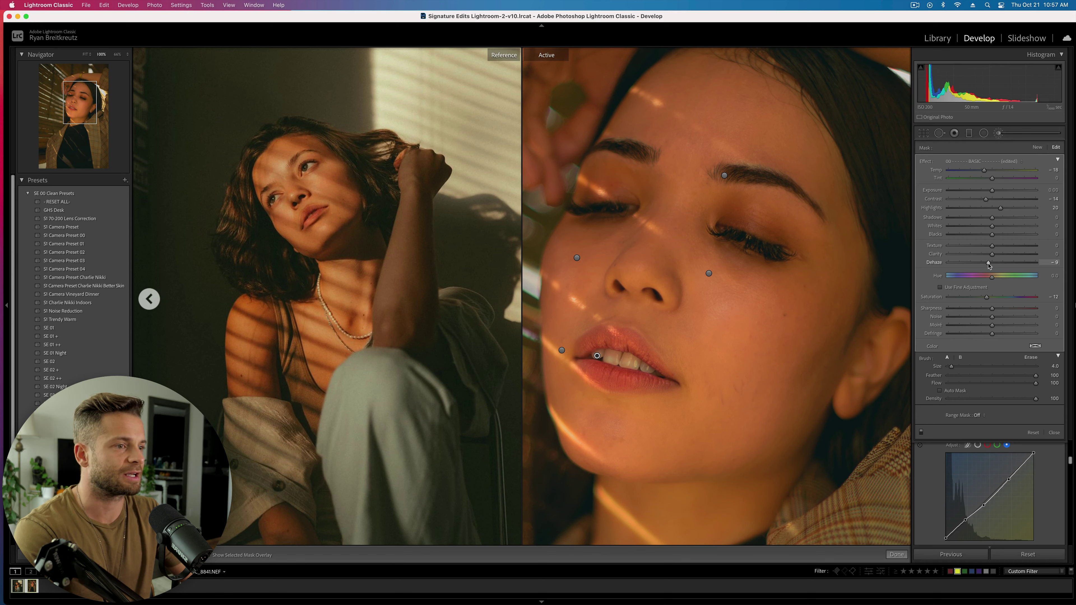
key("BackSpace")
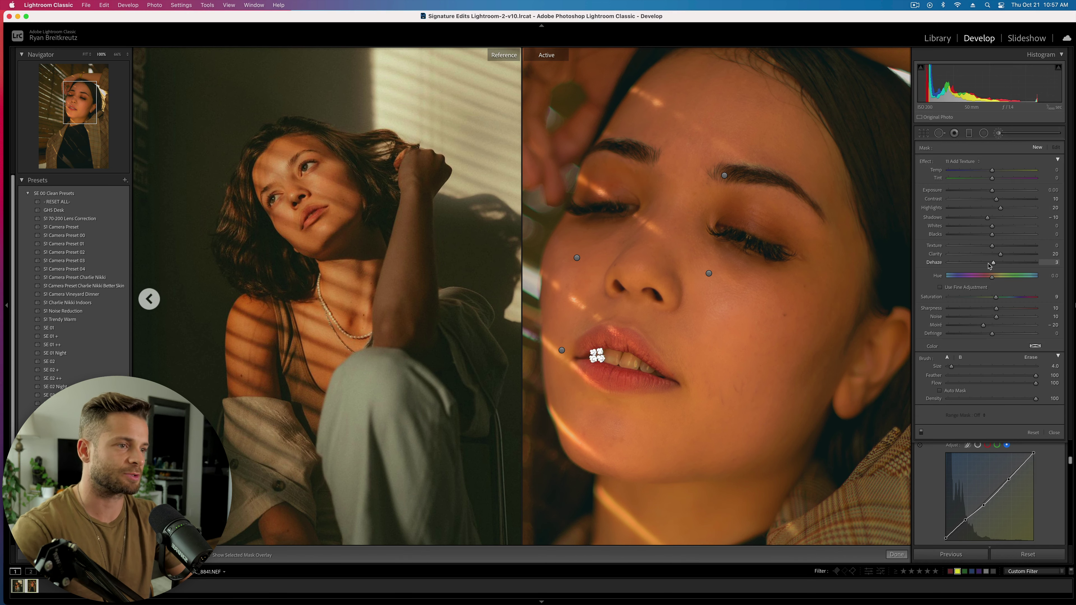
key("super+z")
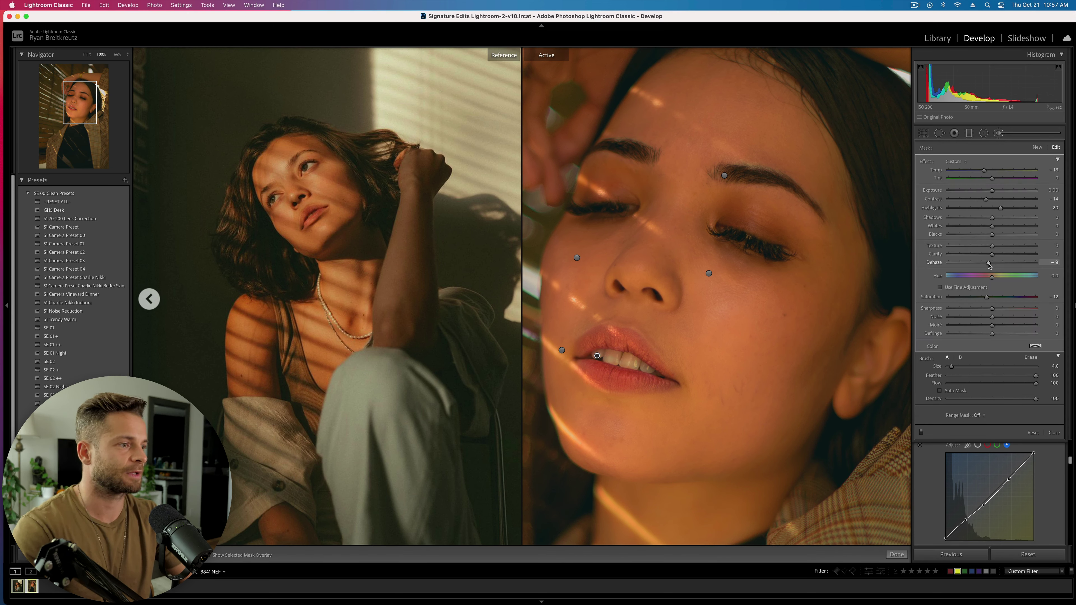
Leave the brush adjustments and zoom out to compare the whole portrait with the reference photo
key("k")
key("super+minus")
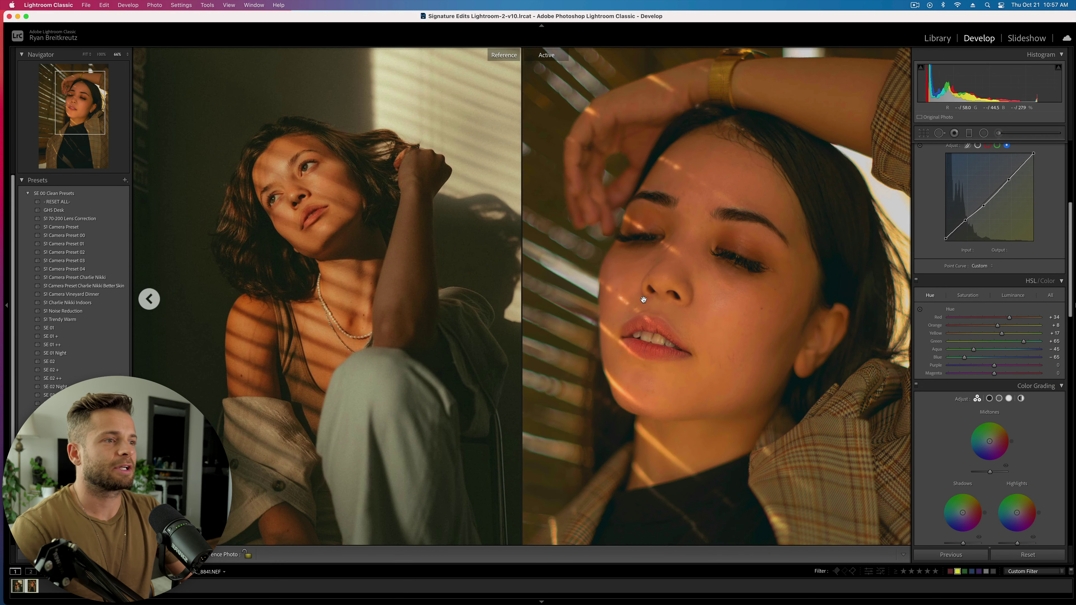
key("super+equal")
key("super+minus")
key("super+minus")
key("super+minus")
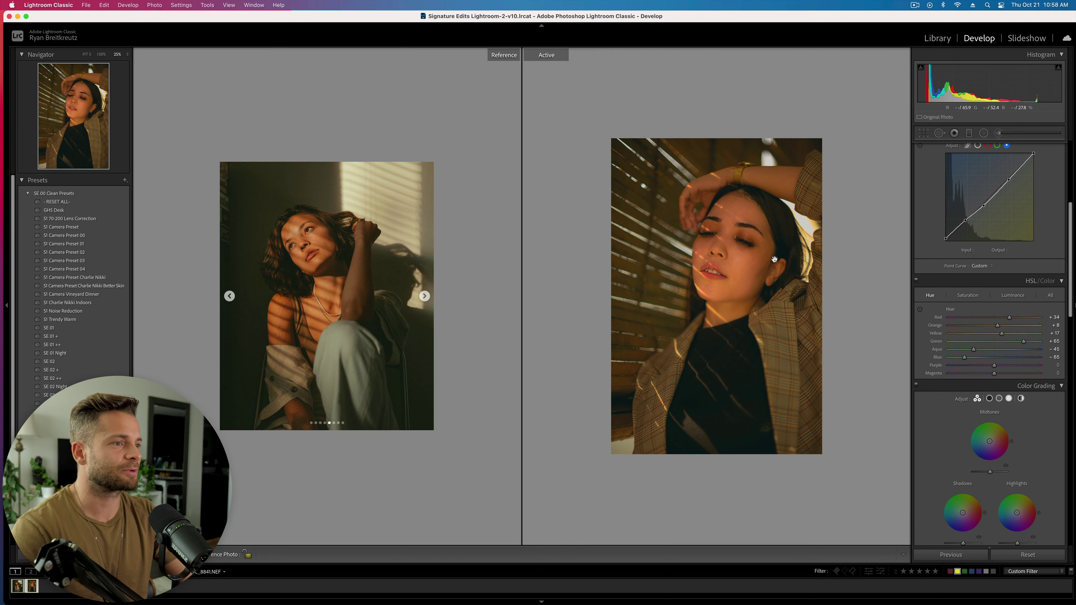
Undo the trial Saturation of +11 in the Basic settings and raise the Vibrance instead
scroll(981, 331, "up", 5)
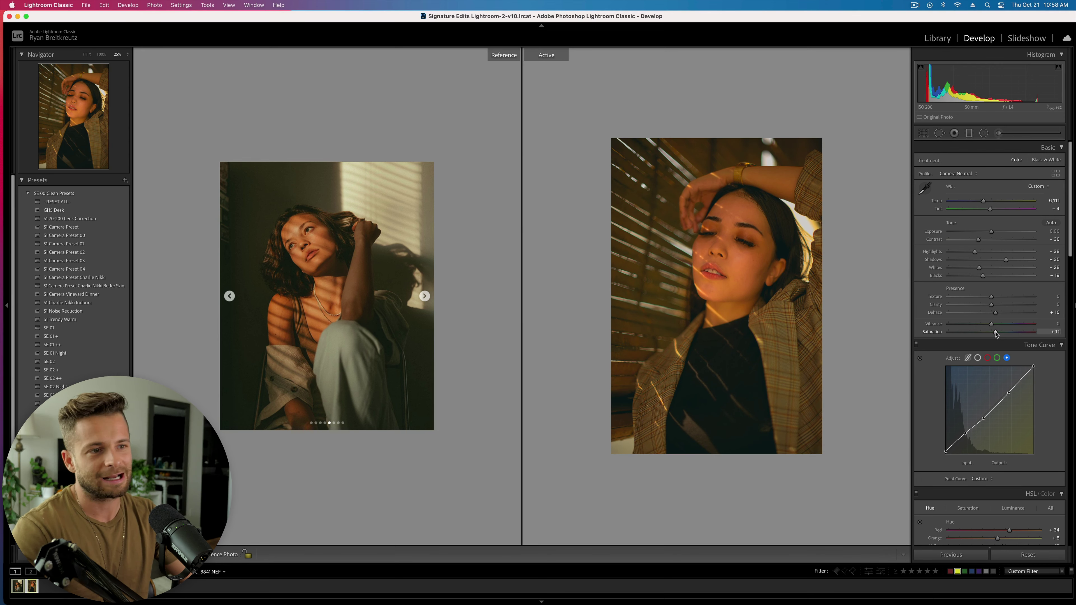
key("super+z")
key("super+z")
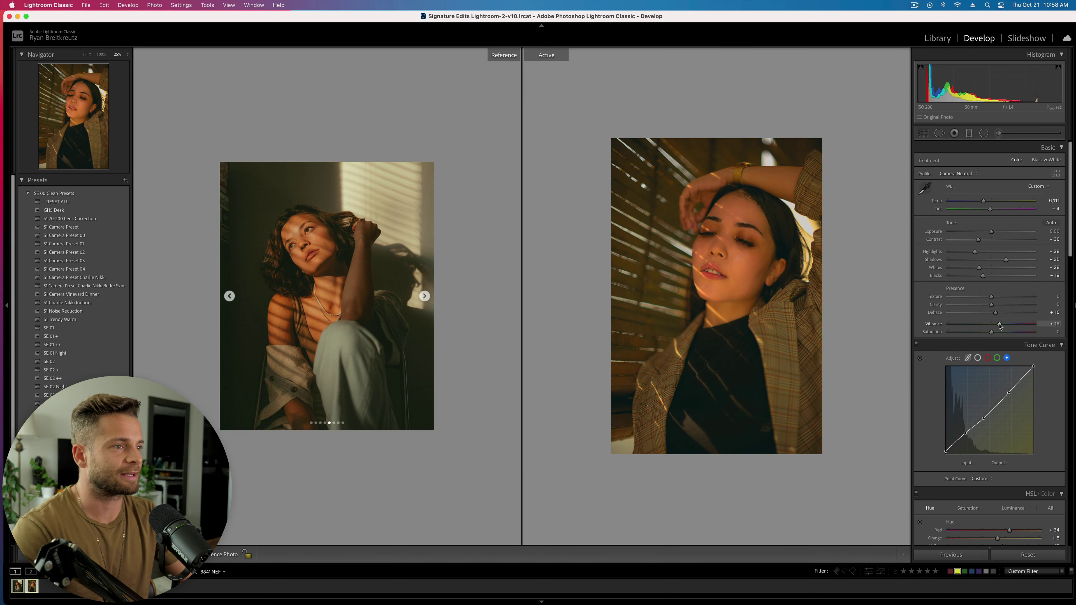
Undo the last Vibrance increase and enlarge the reference photo for comparison
key("super+z")
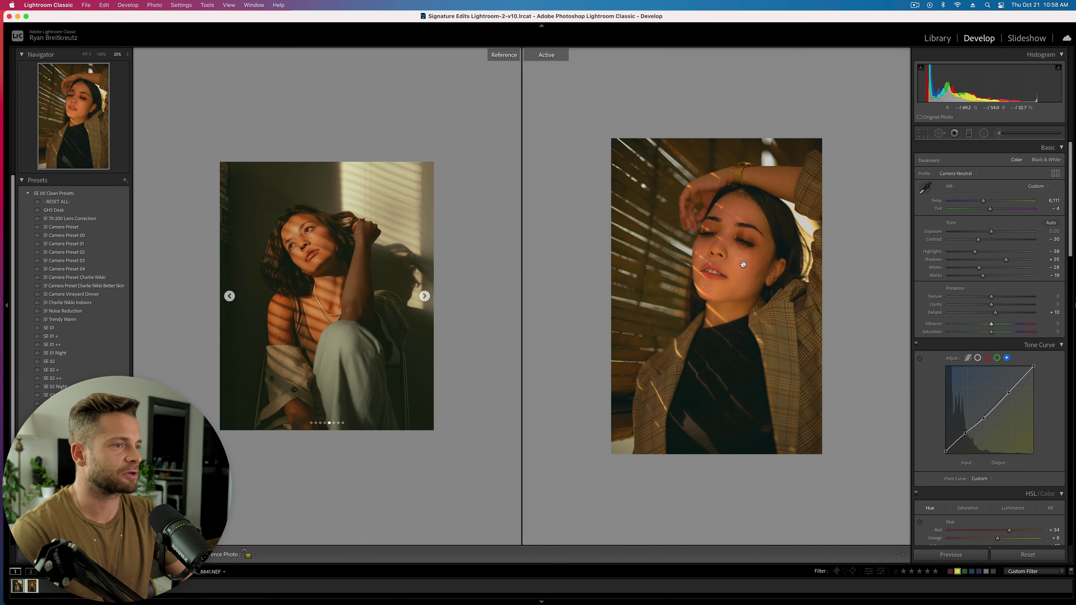
left_click(346, 226)
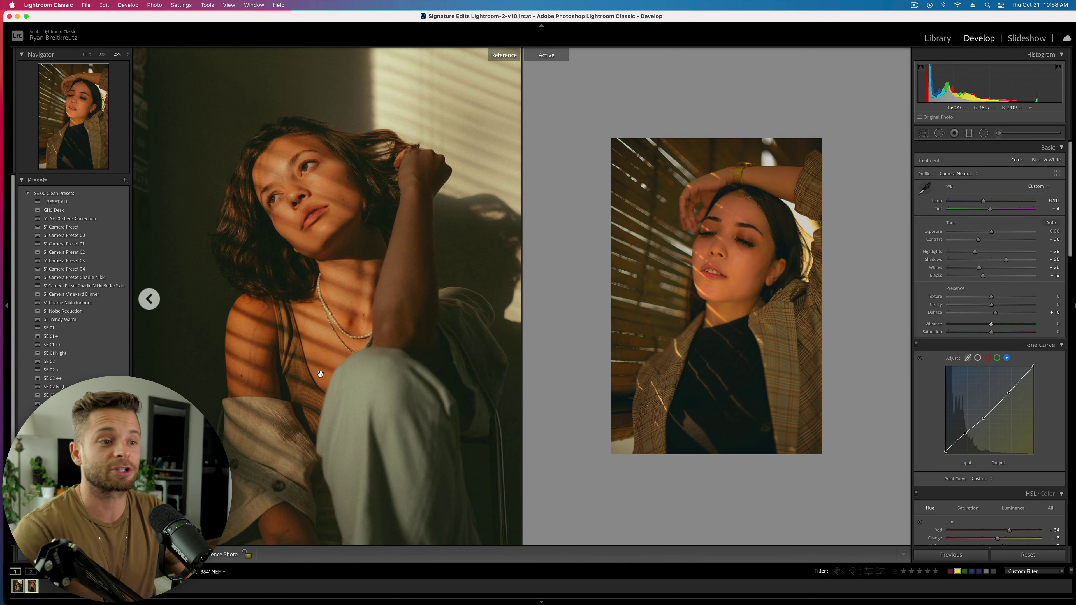
Examine the dark background and skin in the reference and active photos up close to compare their grain texture
scroll(1010, 331, "down", 15)
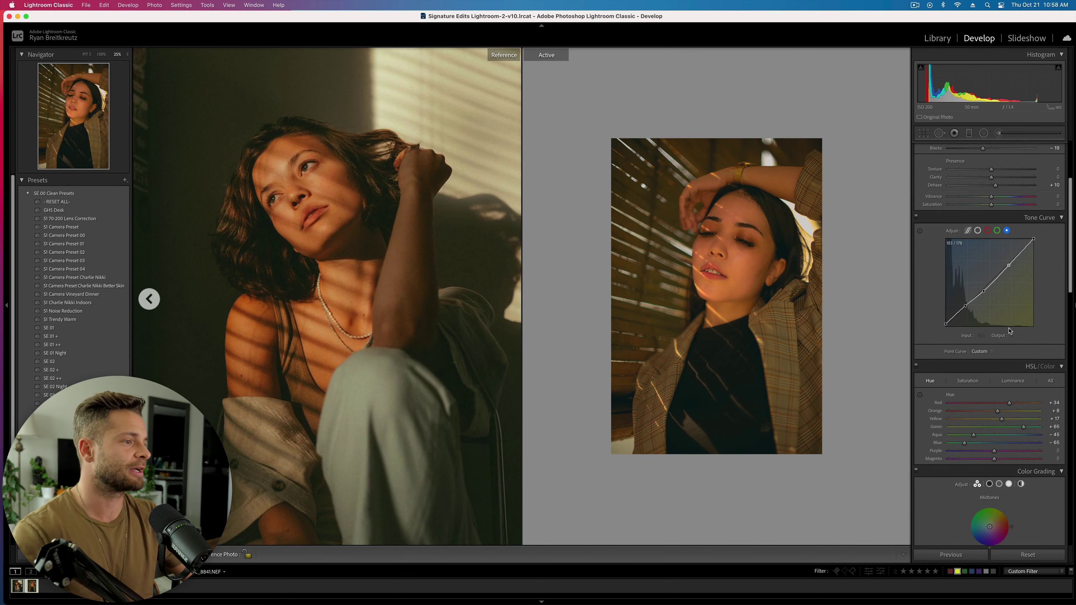
scroll(1010, 331, "down", 10)
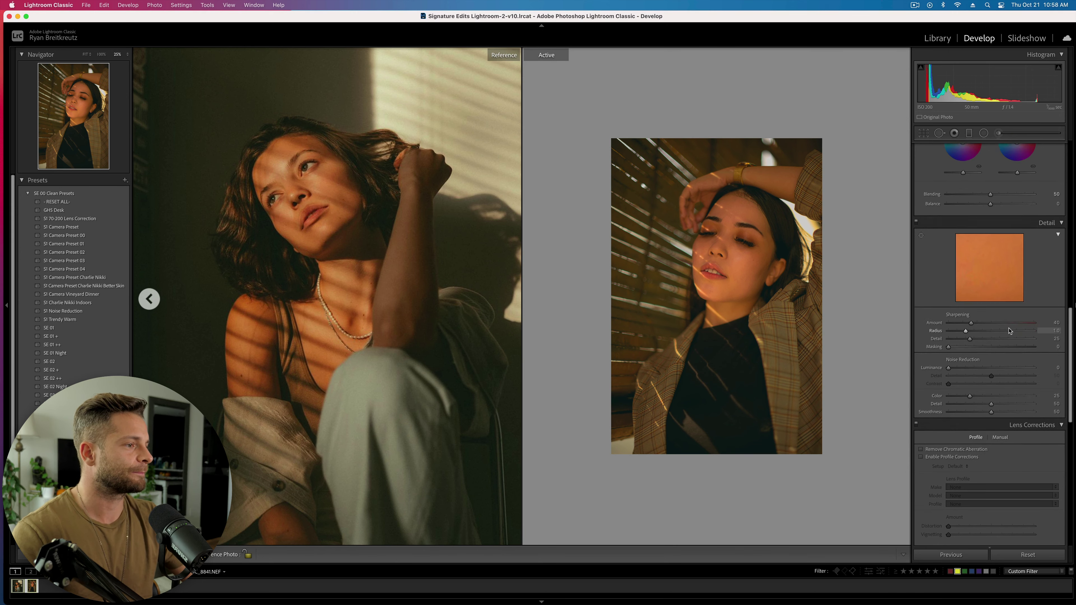
scroll(1010, 331, "down", 8)
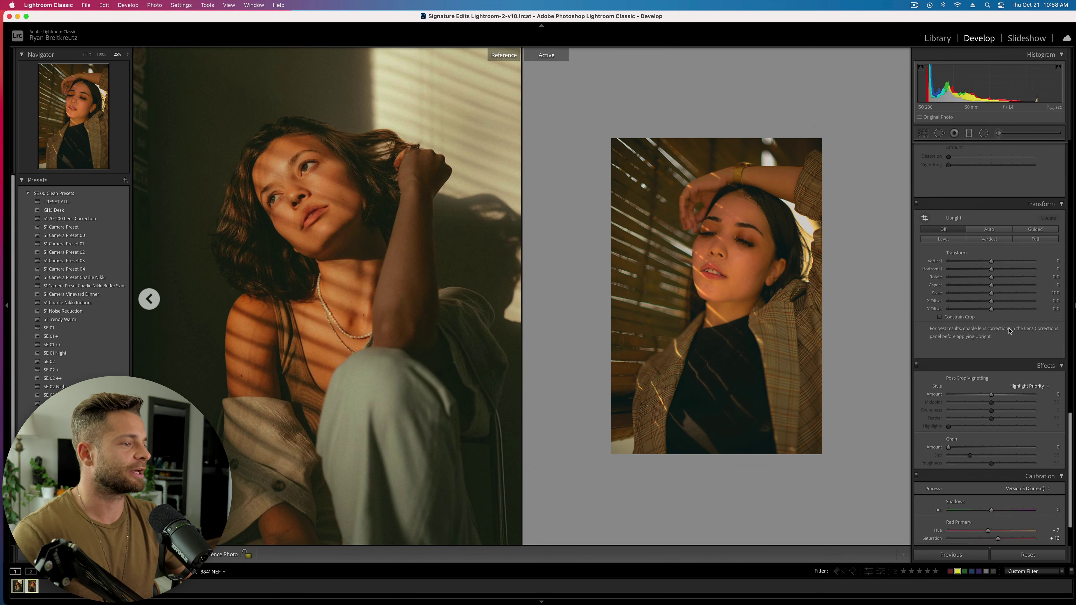
scroll(979, 267, "up", 1)
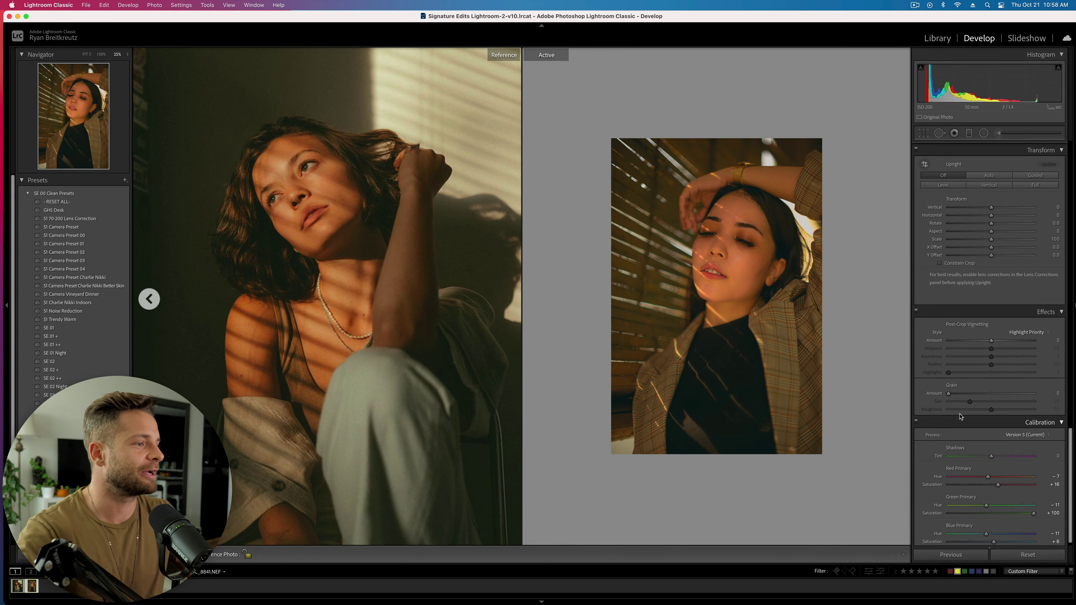
left_click(759, 219)
left_click_drag(698, 181, 776, 506)
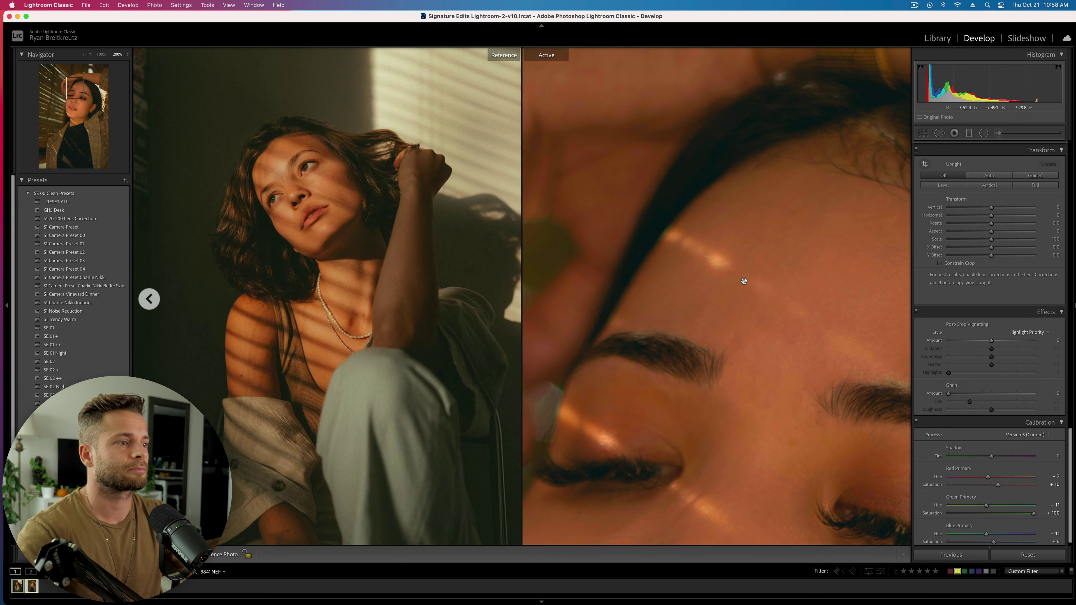
key("super+minus")
left_click_drag(702, 231, 597, 85)
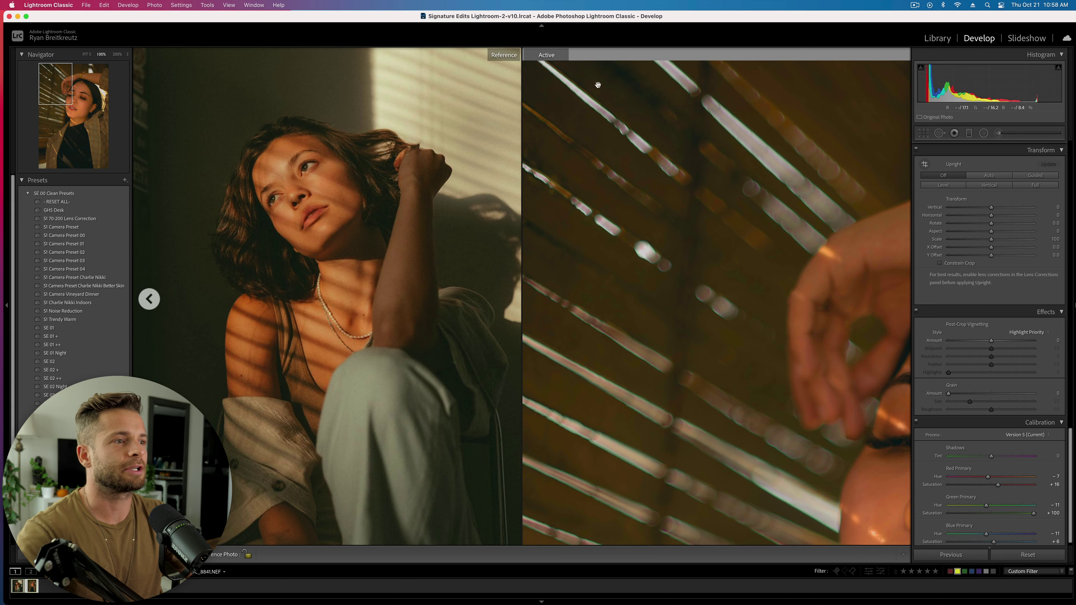
left_click_drag(232, 136, 357, 340)
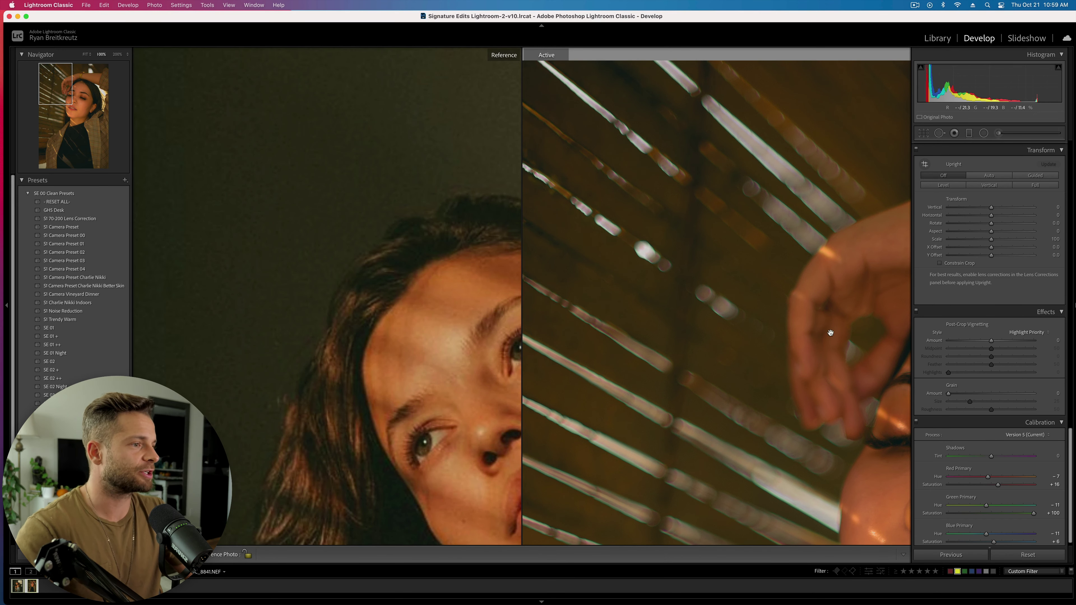
left_click_drag(773, 339, 586, 221)
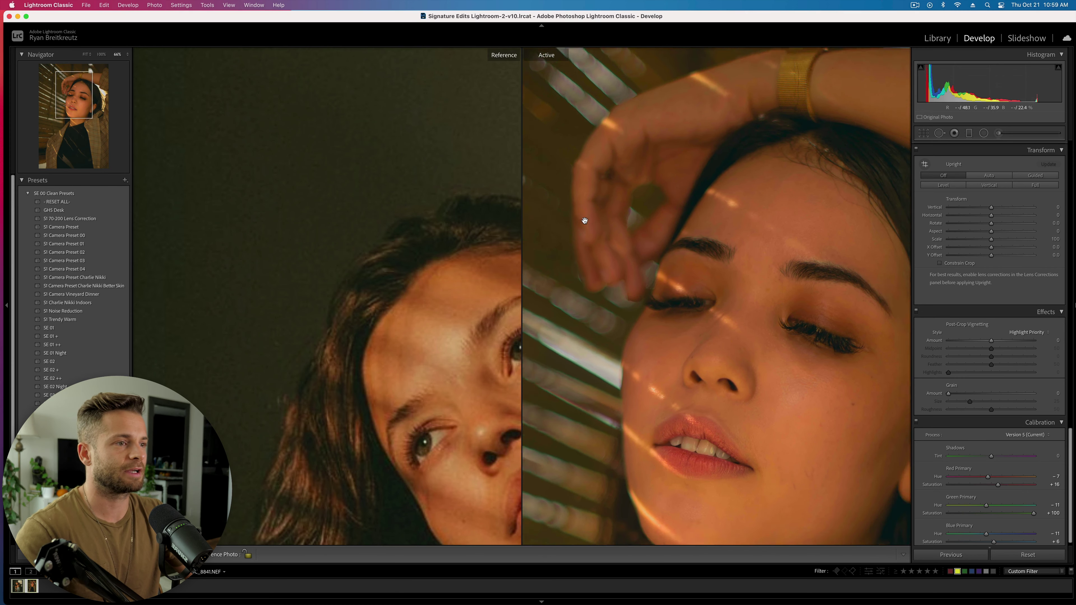
left_click(584, 220)
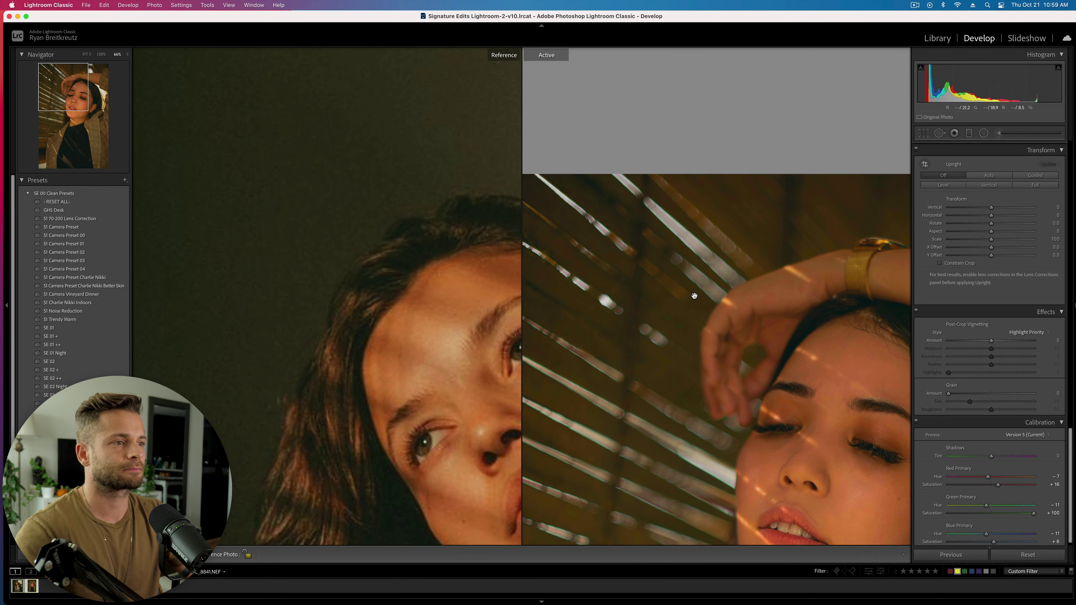
left_click_drag(694, 296, 764, 240)
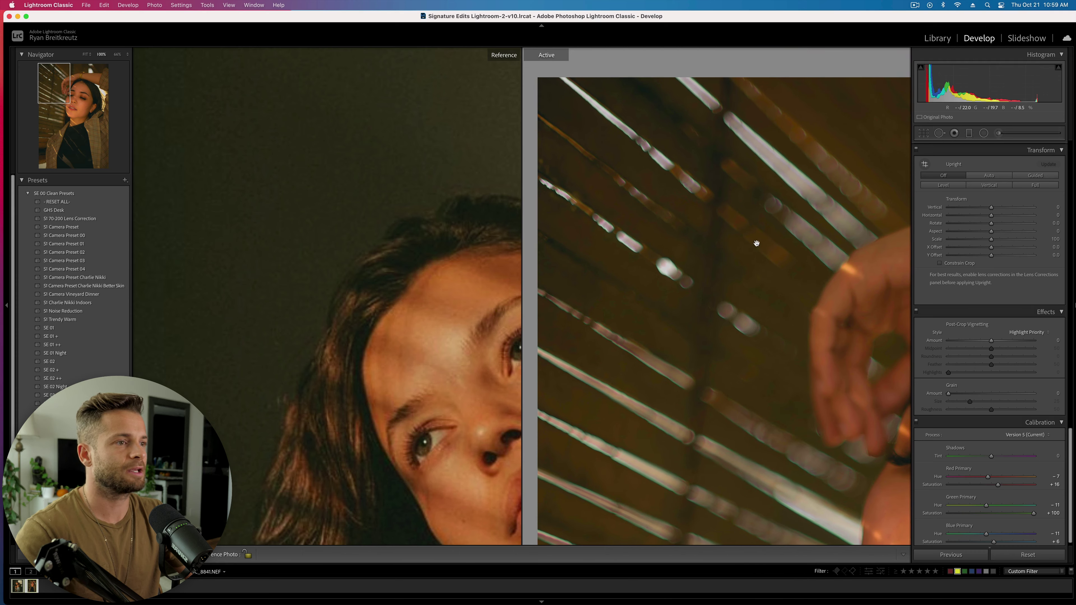
Add film grain to the active portrait with Amount 18, Size 100 and Roughness 70
left_click_drag(949, 394, 1055, 396)
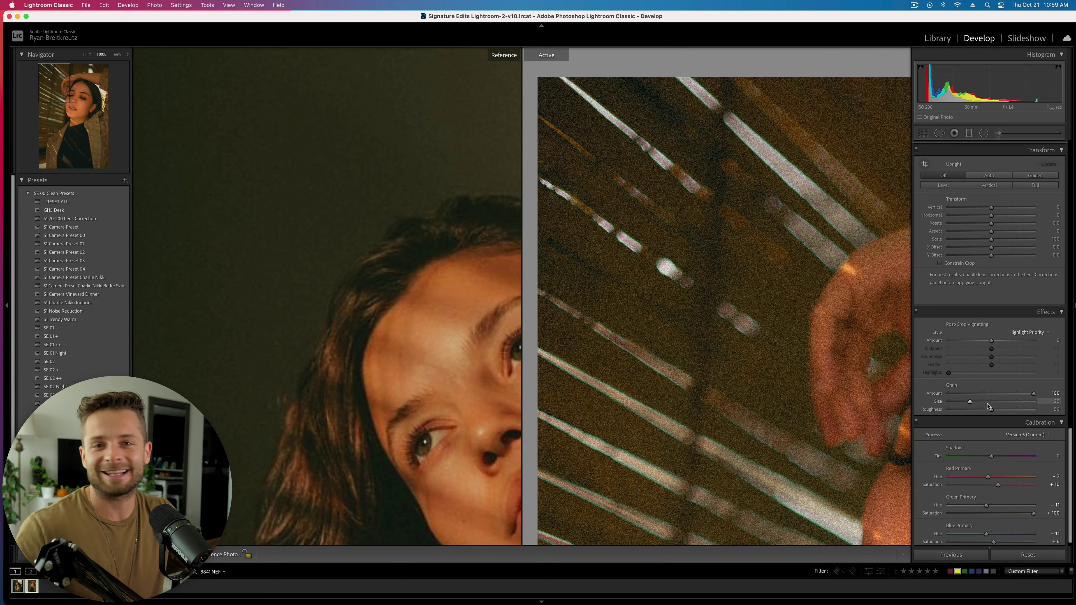
left_click_drag(965, 405, 989, 405)
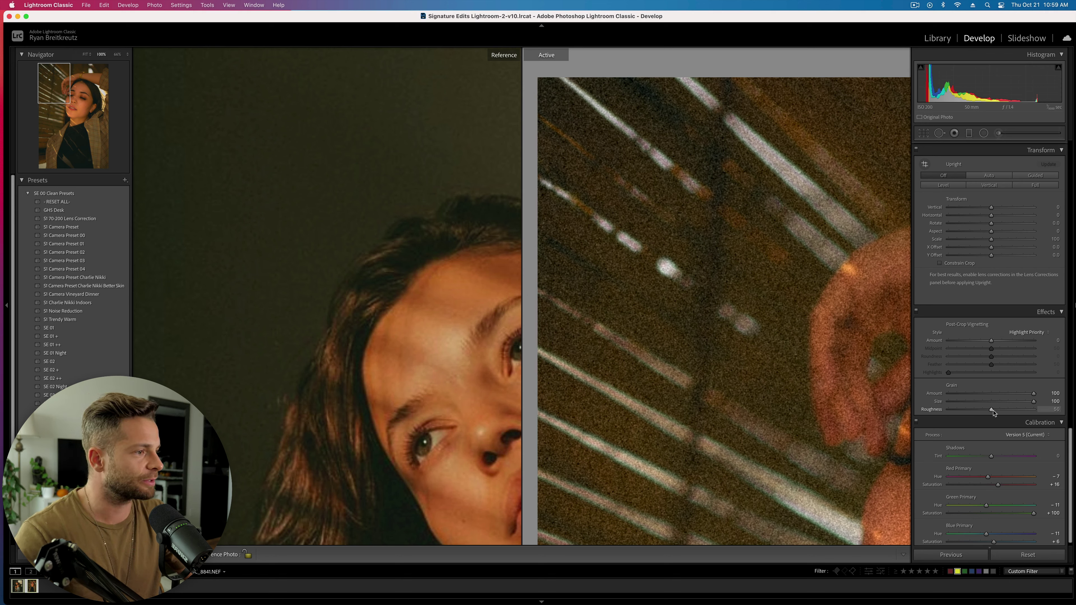
left_click_drag(992, 409, 1019, 412)
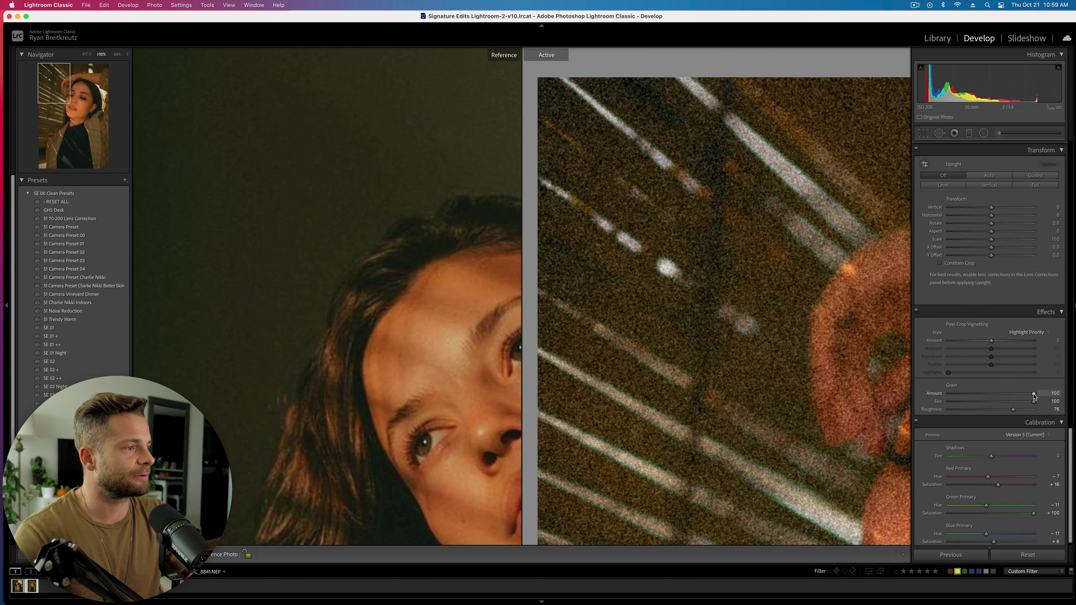
left_click_drag(1034, 397, 965, 397)
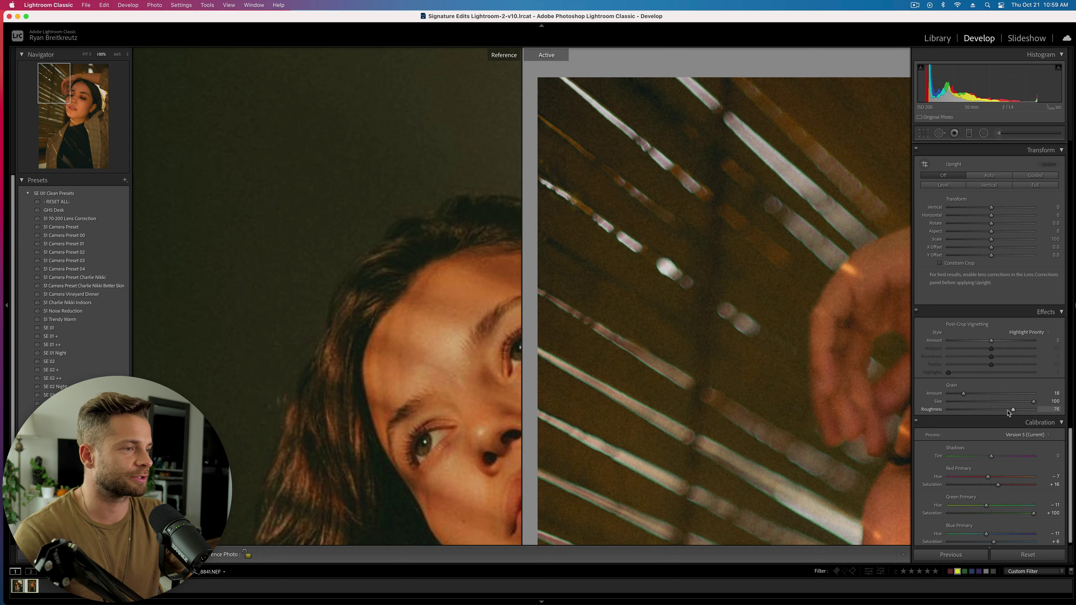
left_click_drag(824, 353, 687, 263)
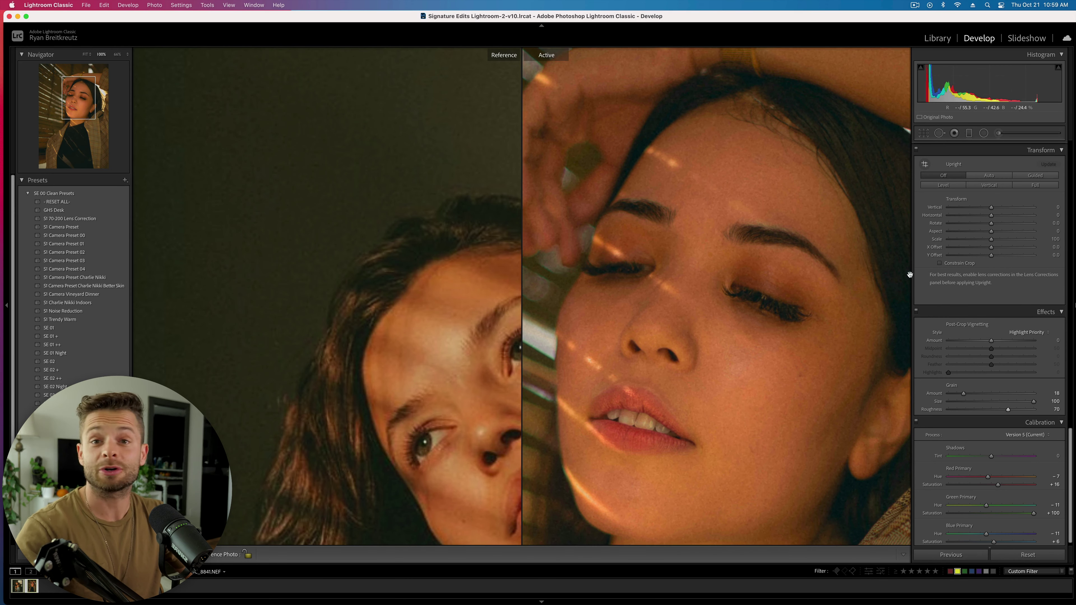
Switch the grain effects off and on to compare the portrait with and without them, both close up and in full view
left_click(917, 311)
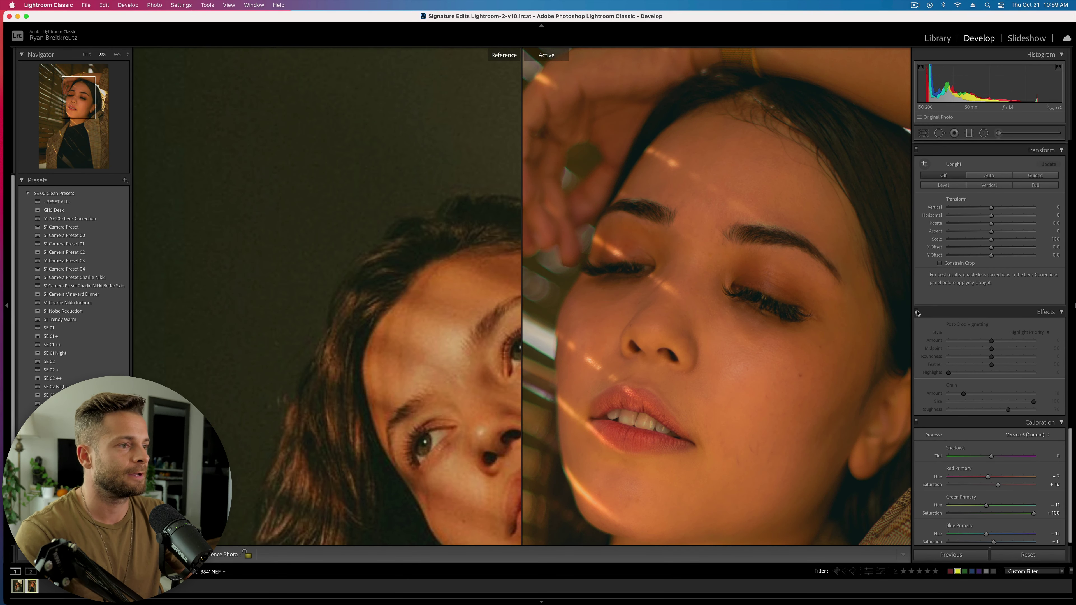
left_click(916, 311)
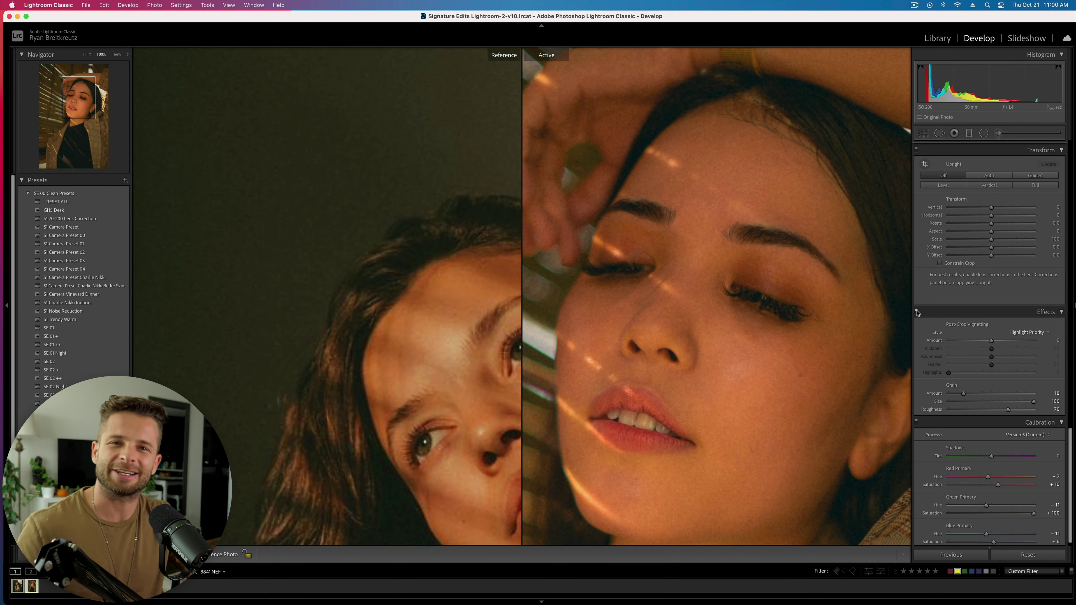
key("super+equal")
key("super+minus")
key("super+minus")
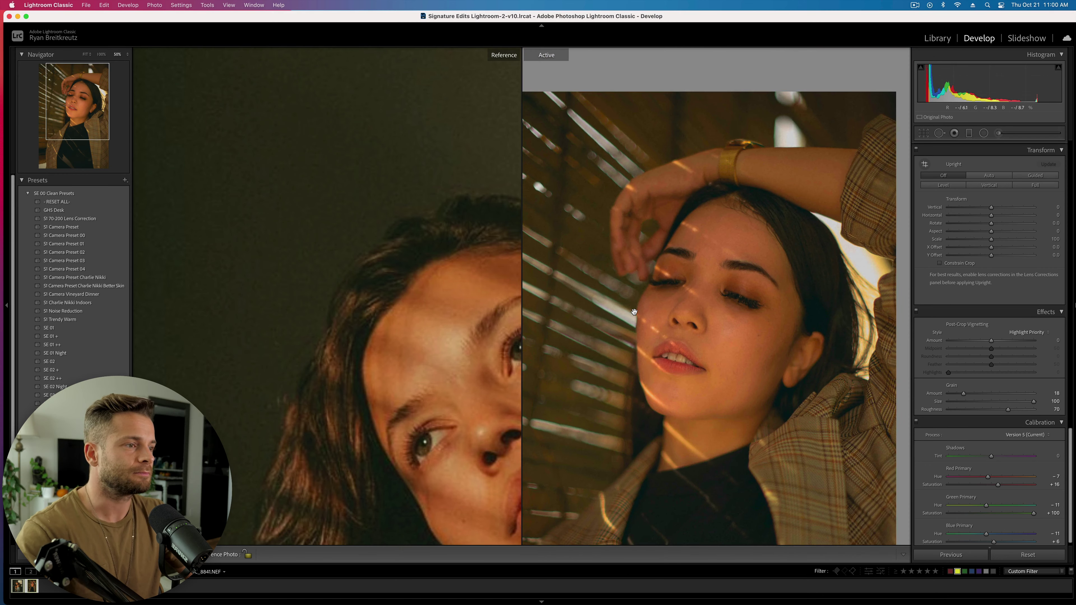
key("super+minus")
left_click(917, 313)
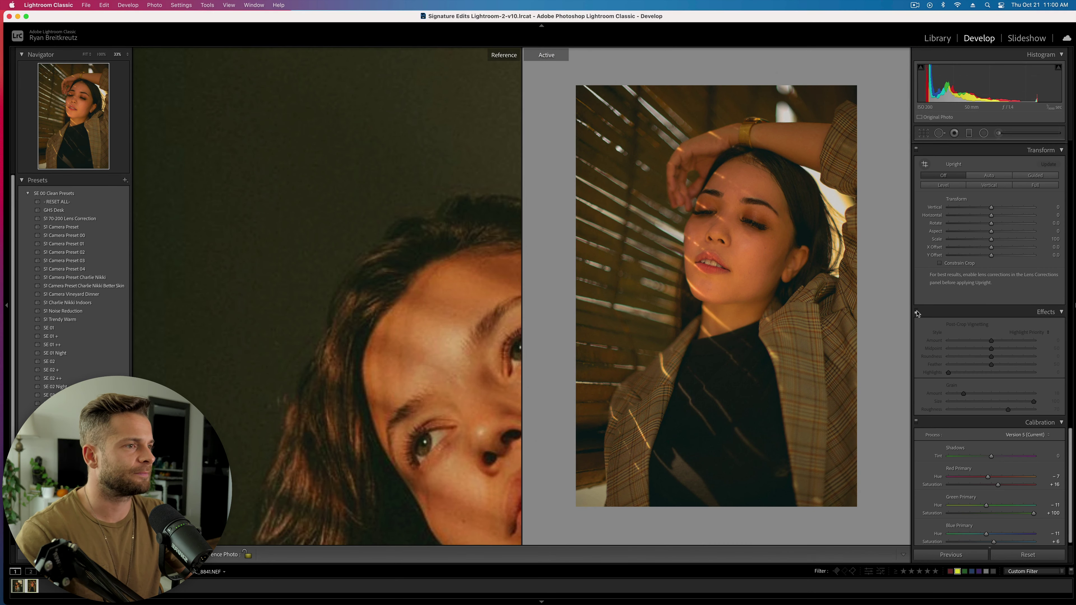
left_click(917, 312)
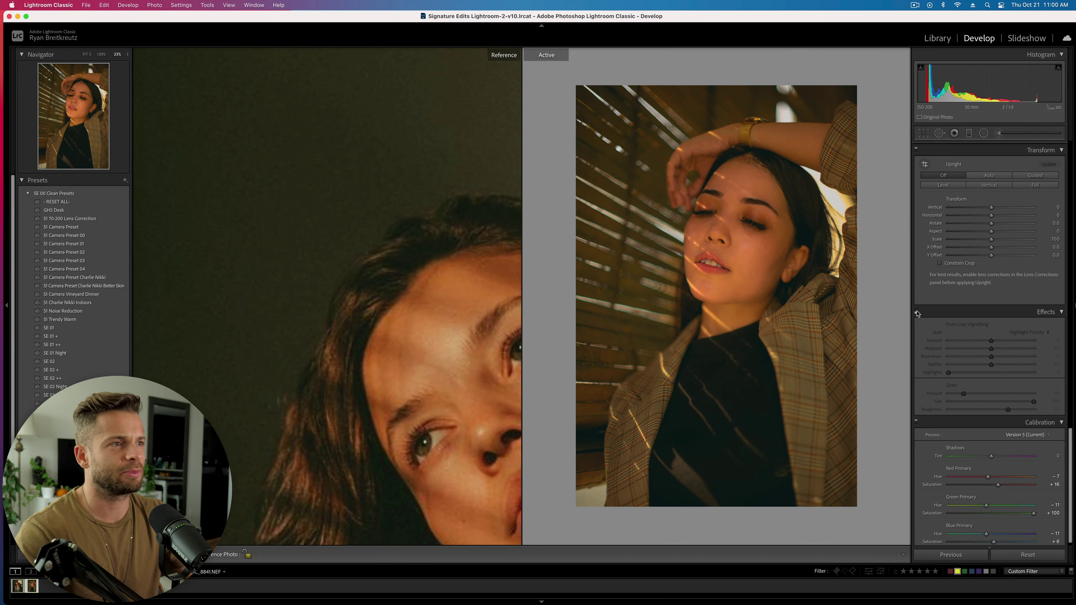
Compare the grain on the reference woman's face, hair and dark background with the active portrait's skin, blinds and lips at high magnification
left_click(381, 271)
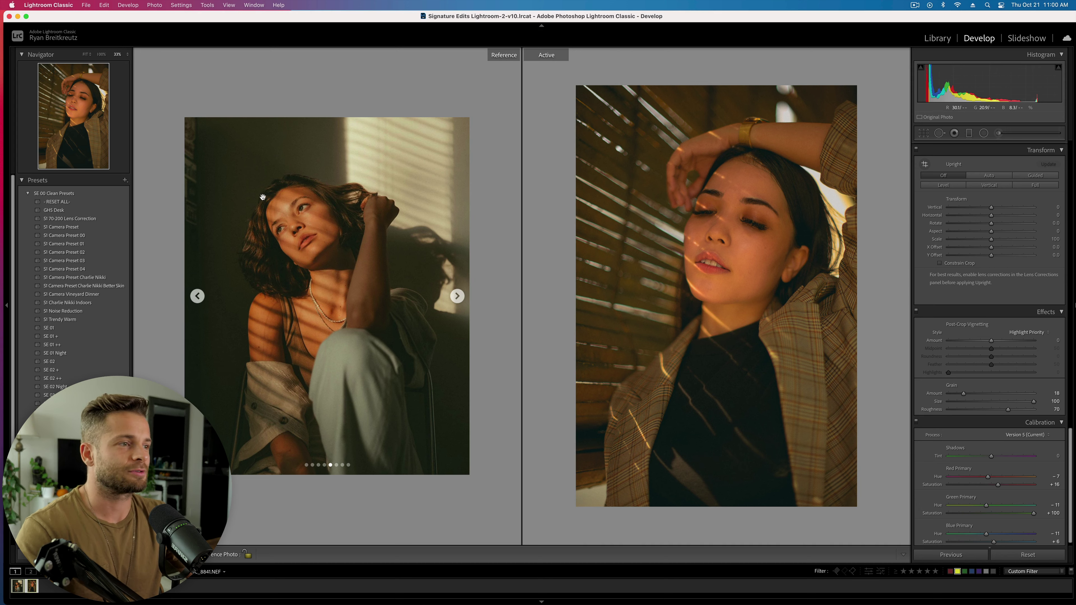
left_click_drag(266, 146, 386, 209)
left_click_drag(281, 171, 384, 294)
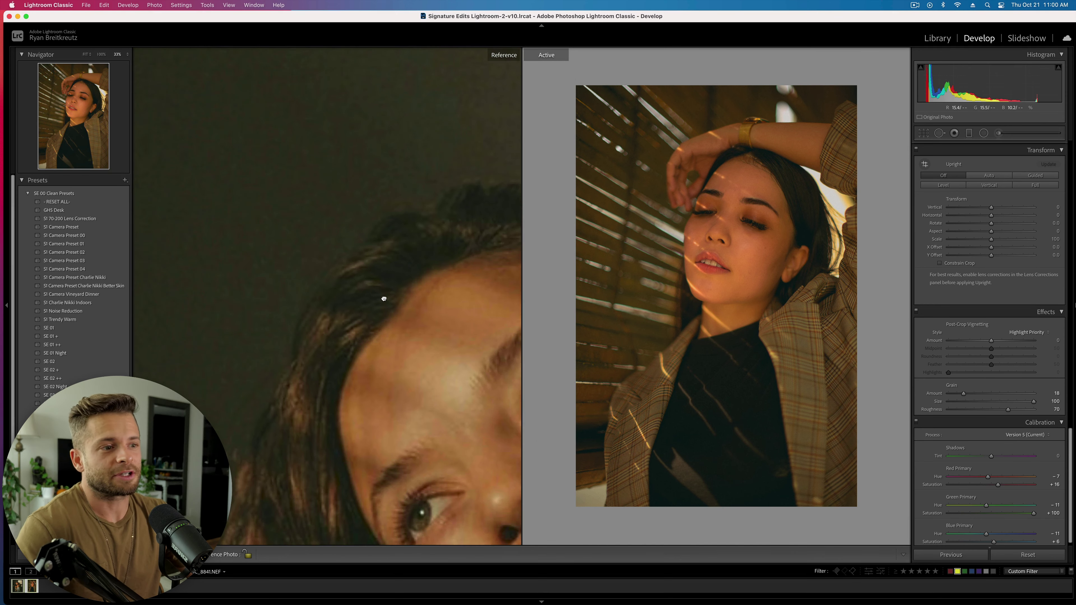
left_click(659, 217)
key("super+minus")
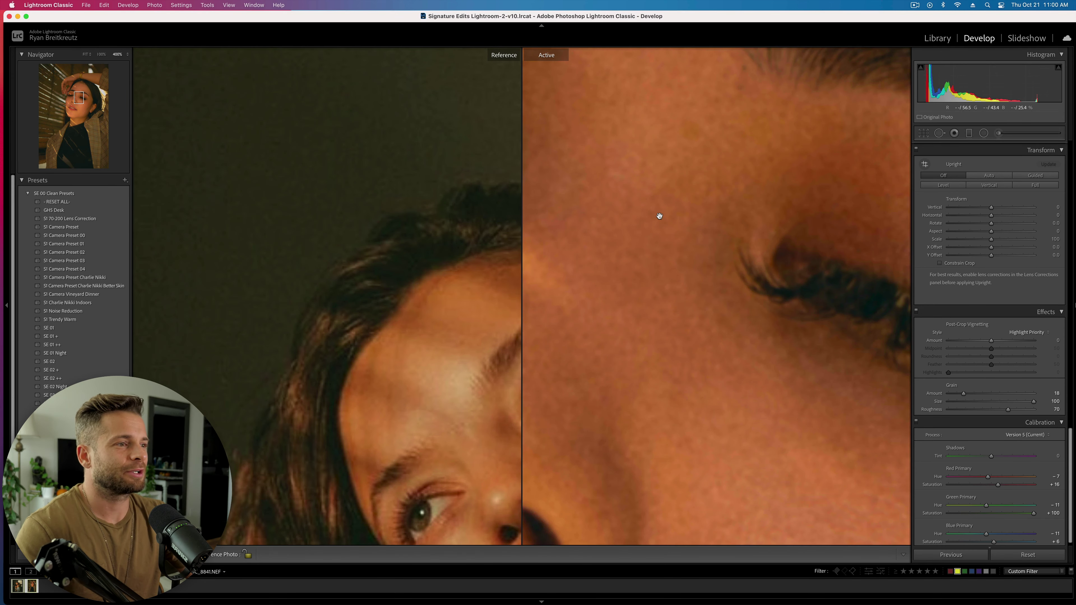
left_click_drag(408, 365, 429, 188)
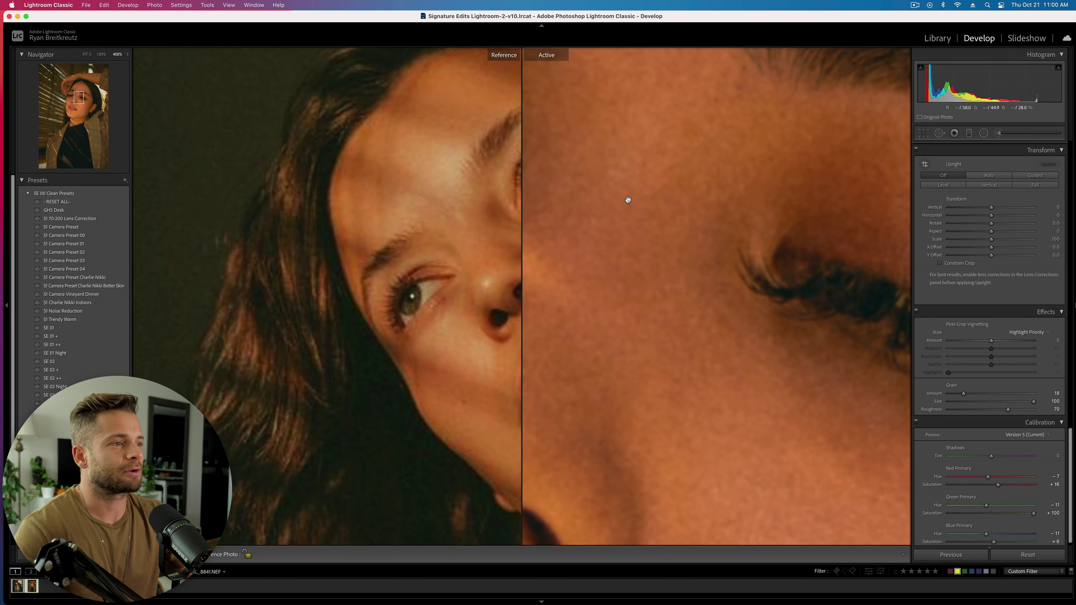
left_click_drag(292, 233, 407, 418)
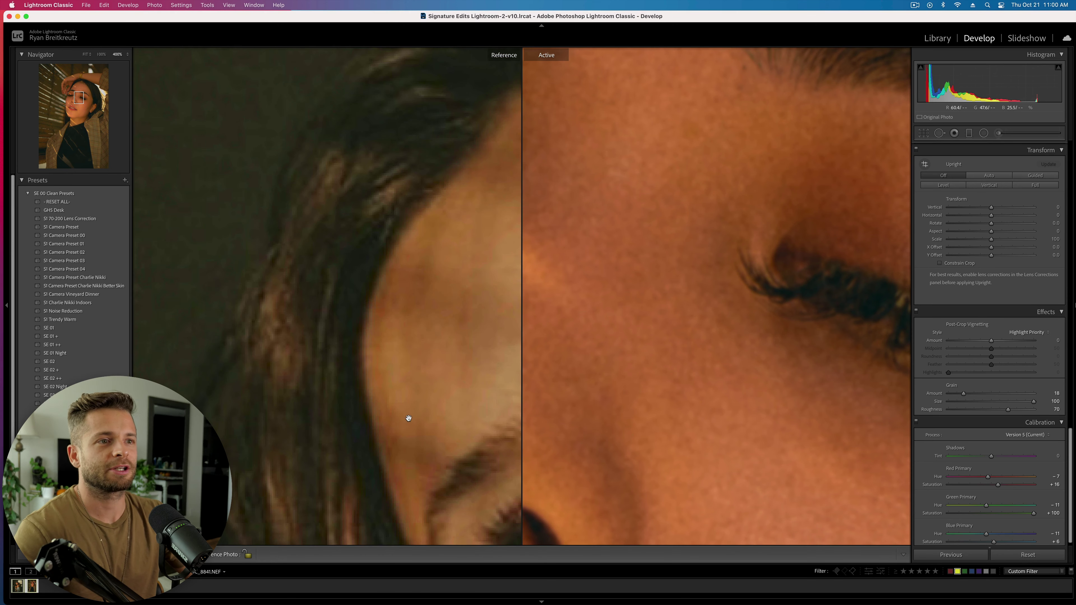
left_click_drag(254, 170, 402, 180)
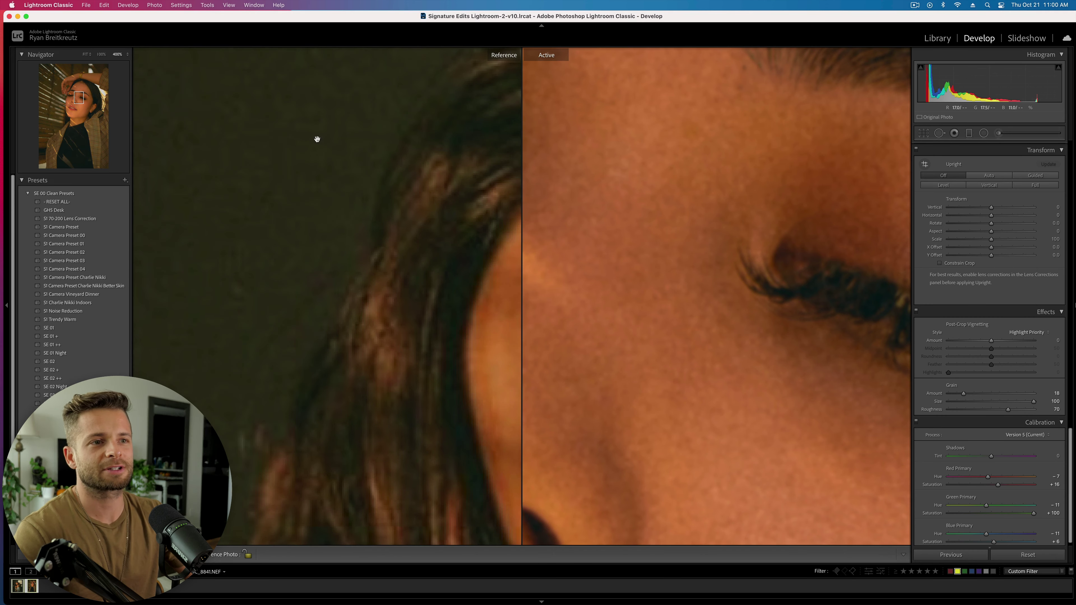
left_click_drag(389, 281, 176, 137)
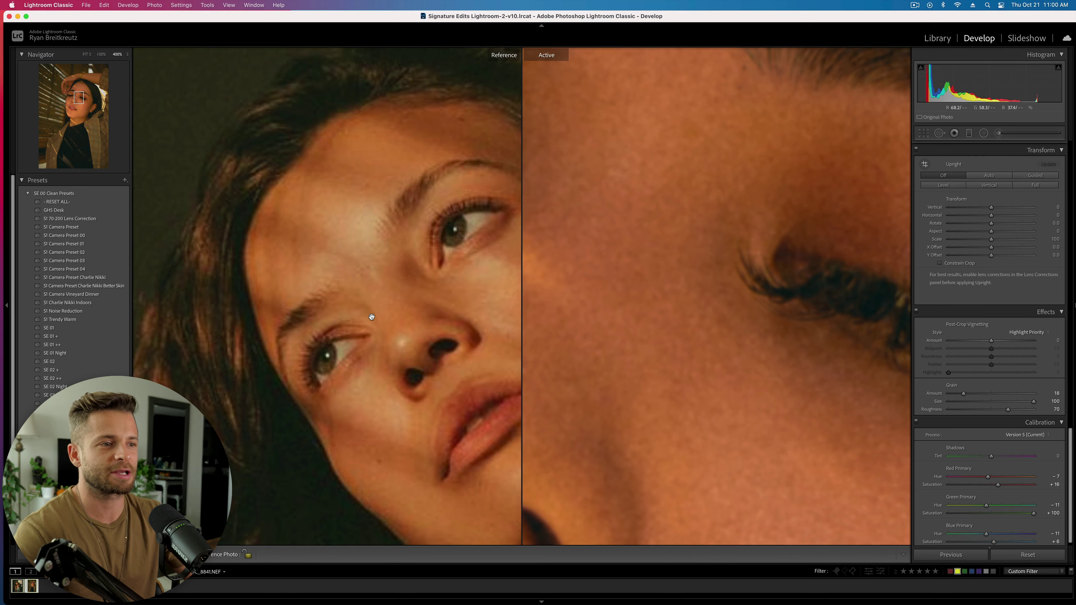
left_click_drag(724, 312, 934, 288)
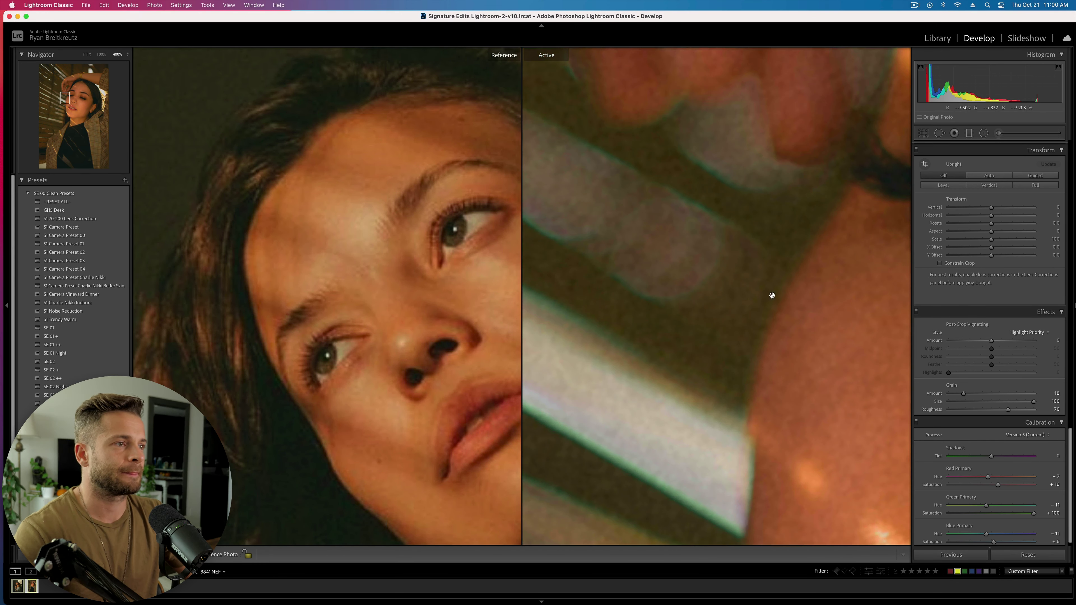
left_click_drag(812, 334, 524, 307)
left_click_drag(665, 270, 768, 91)
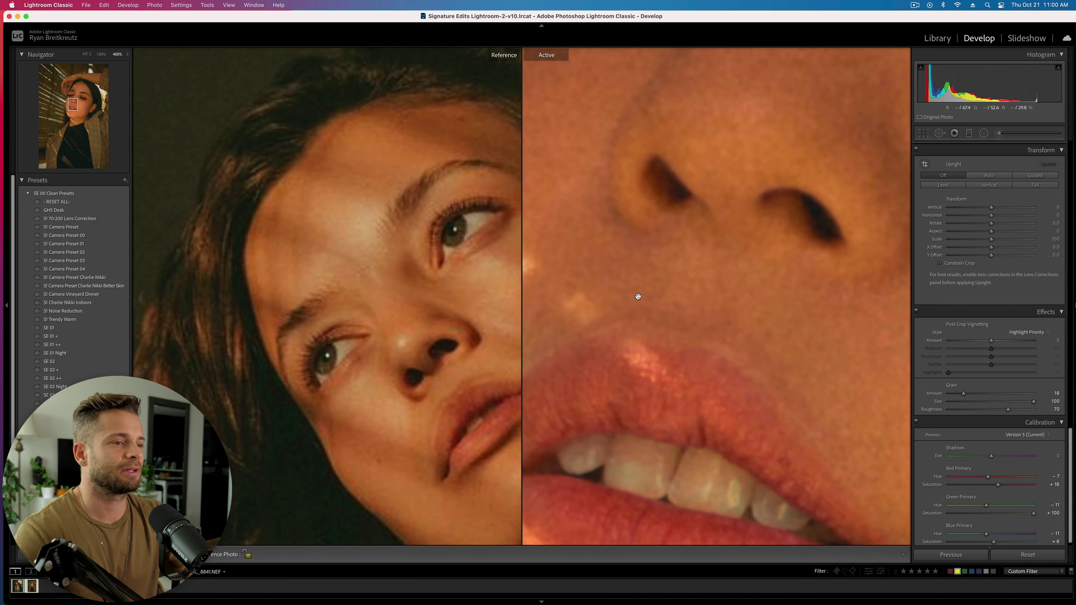
left_click_drag(638, 297, 702, 236)
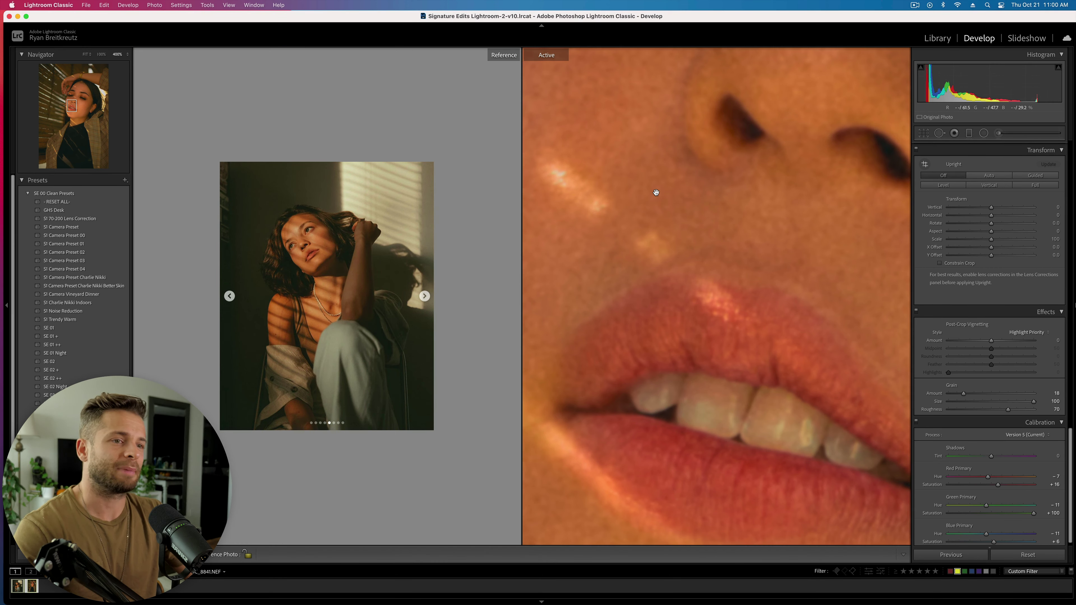
Zoom out from the active portrait's lips and review the overall look of the portrait beside the full reference photo
key("super+minus")
key("super+minus")
key("super+minus")
key("super+minus")
key("super+minus")
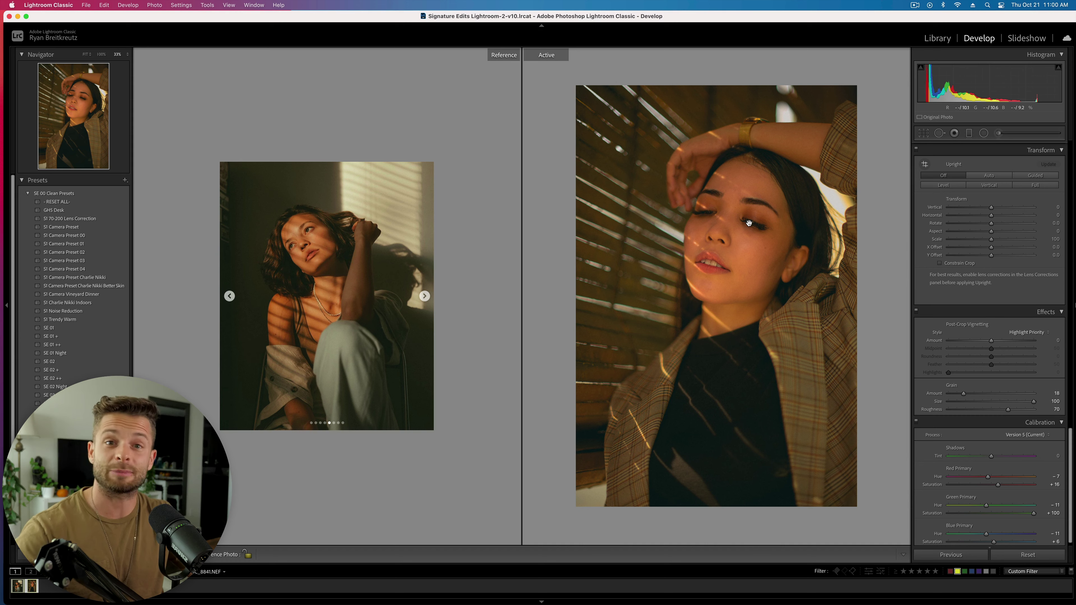
left_click(762, 135)
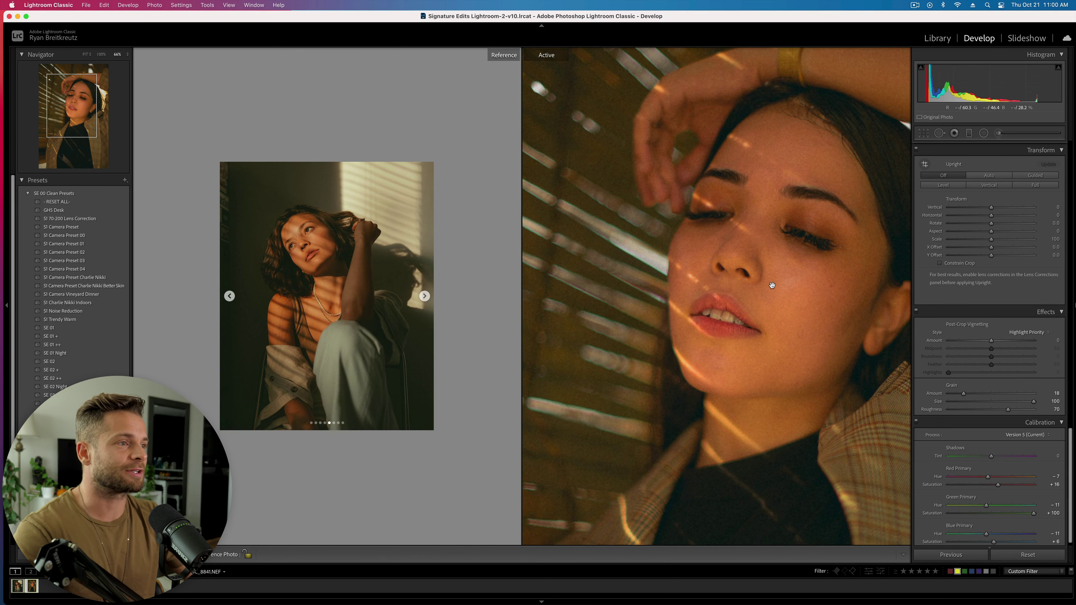
key("super+minus")
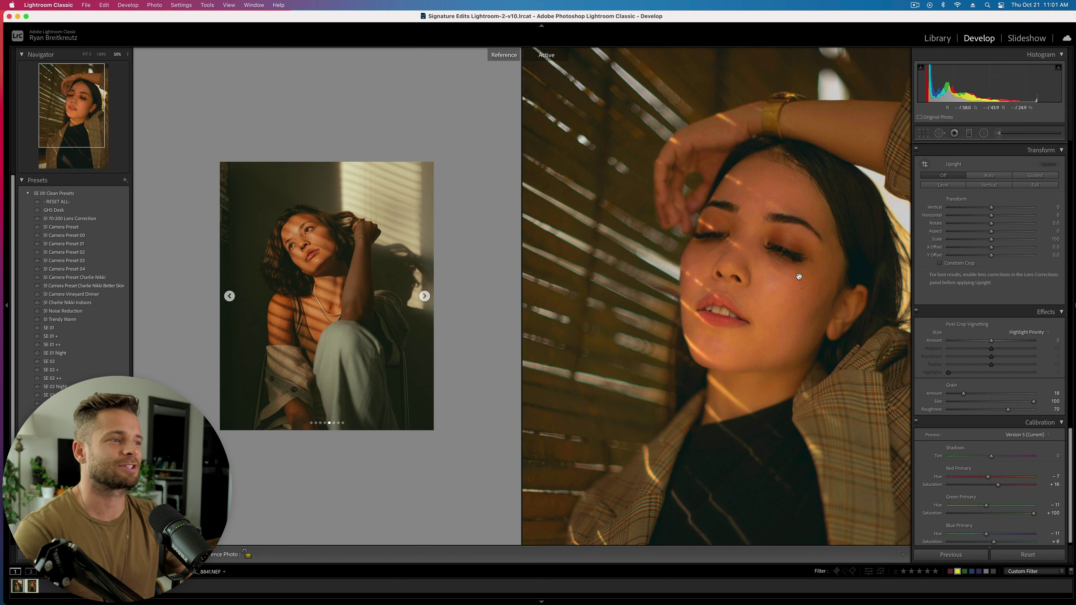
Reset all of the active portrait's edits and restore them to compare the full original with the edited version
key("super+minus")
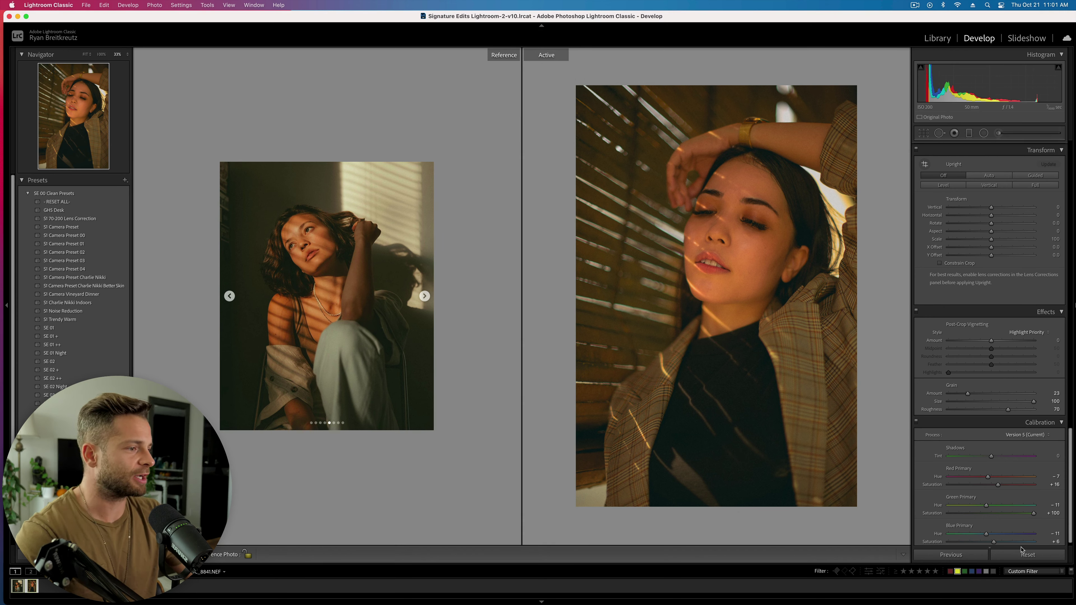
left_click(1027, 556)
key("super+z")
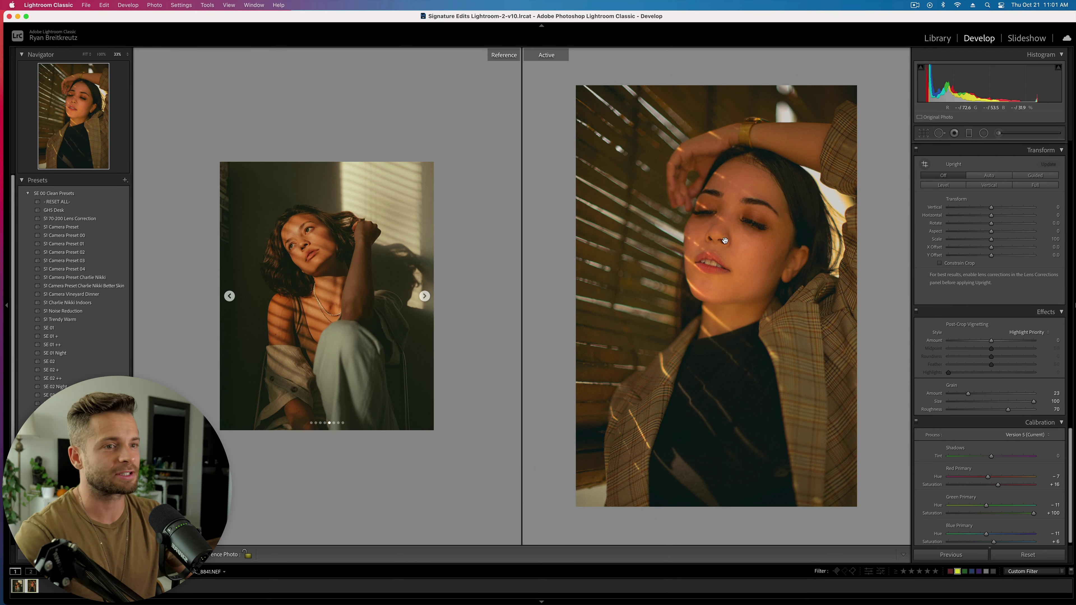
Start a new adjustment brush mask for the active woman's face, with both faces in close-up and all effect settings reset to zero
left_click(753, 217)
key("super+equal")
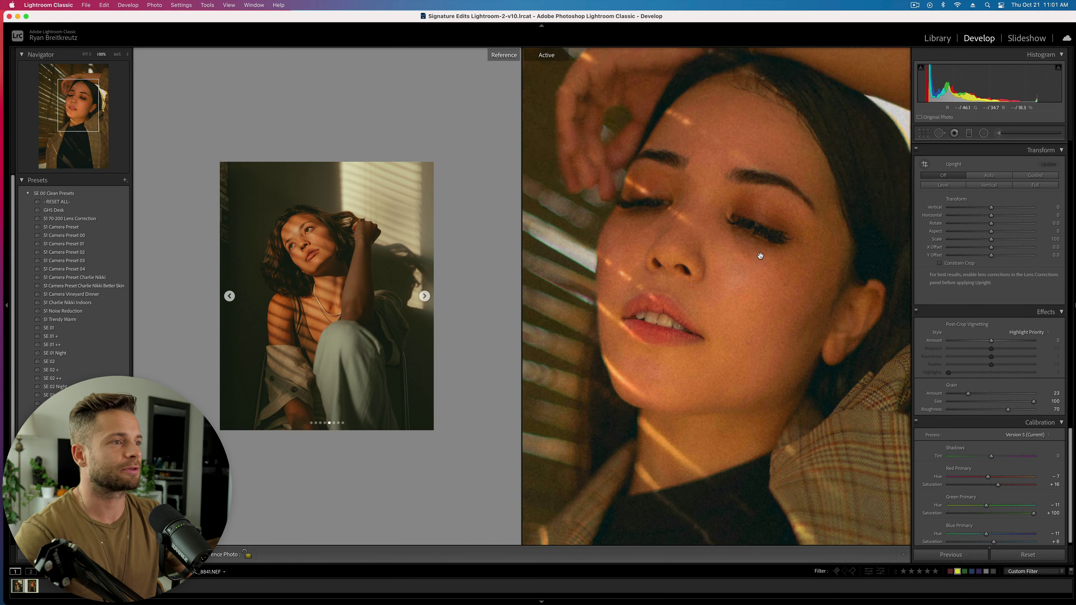
left_click(309, 213)
left_click_drag(403, 300, 334, 260)
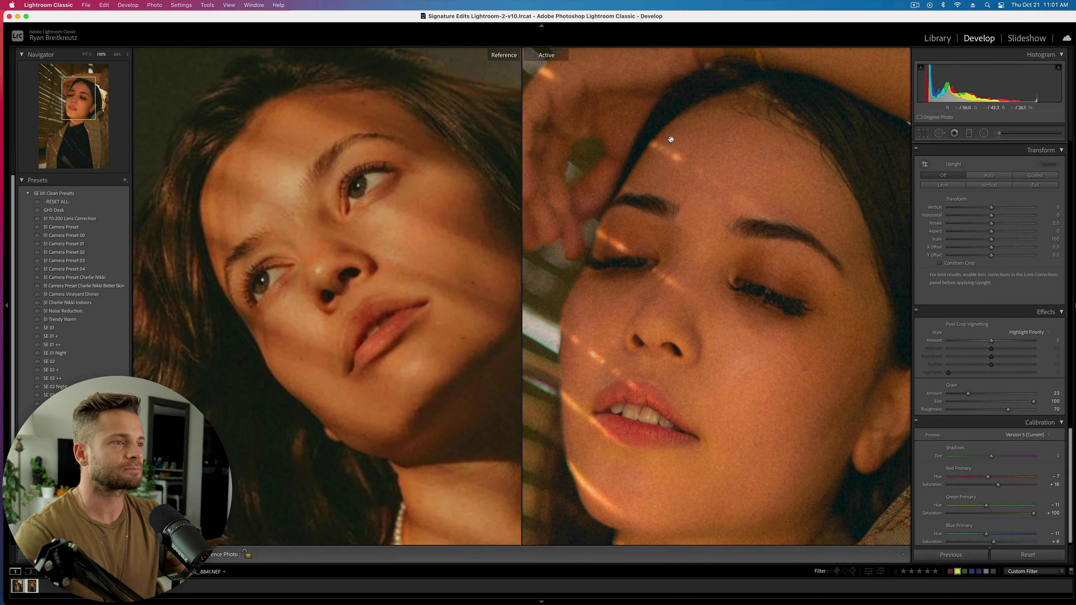
left_click(1000, 133)
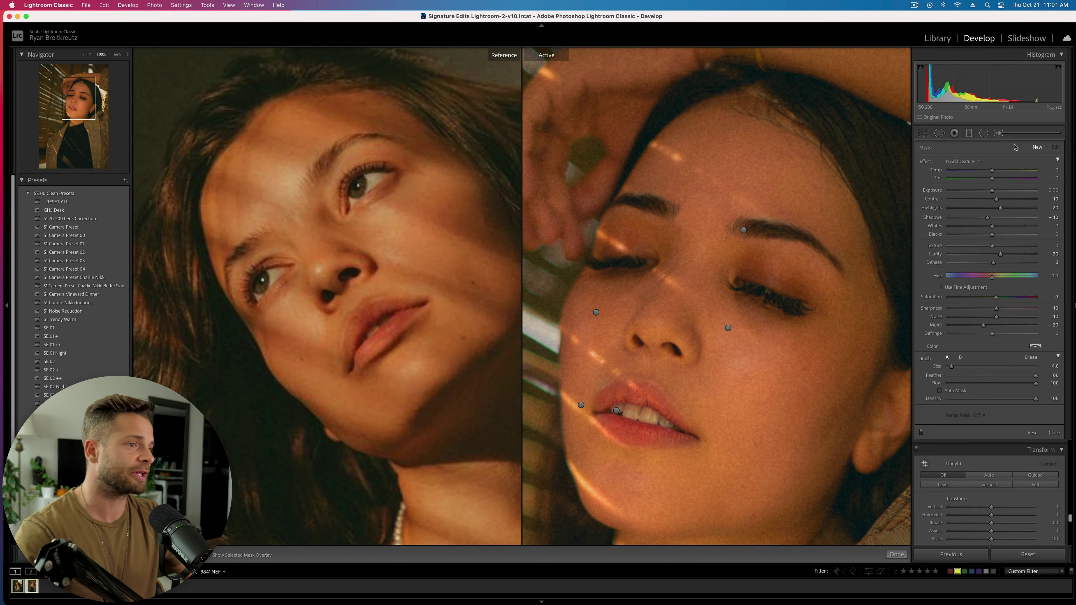
key("alt")
key("alt")
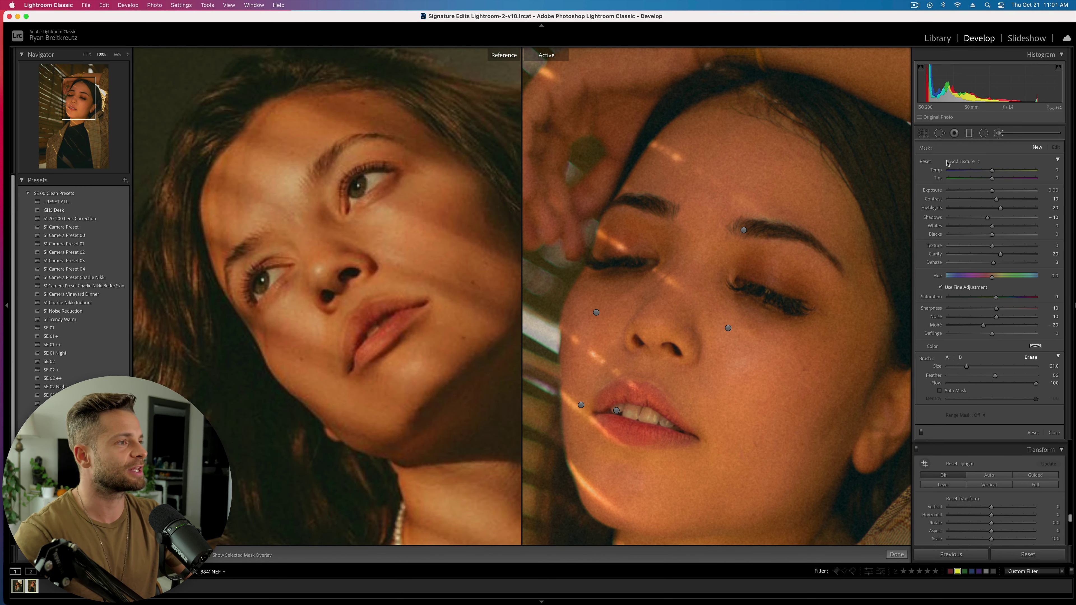
left_click(925, 164, "alt")
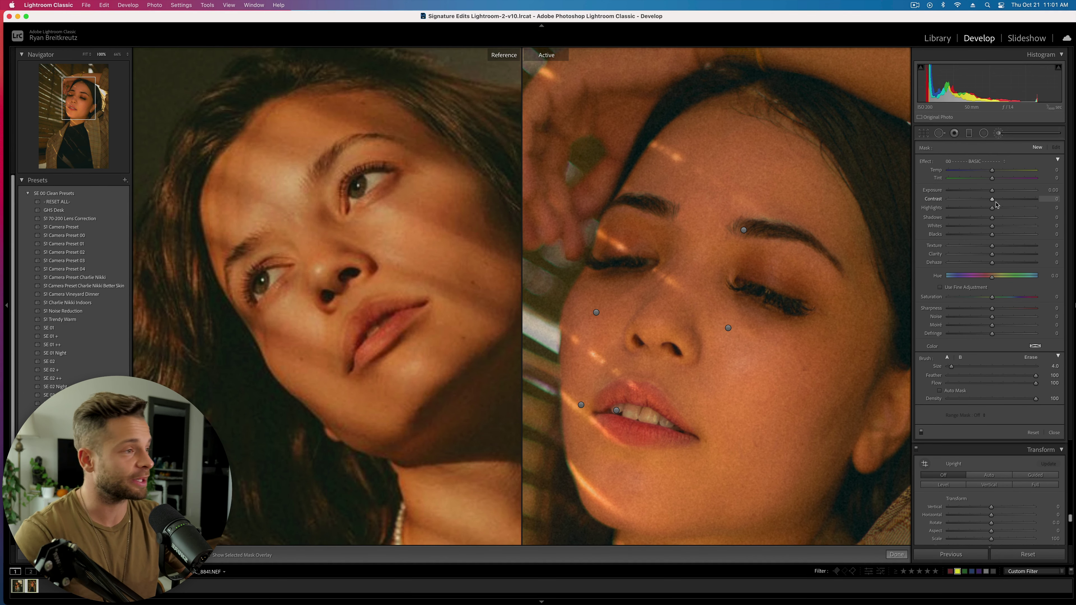
Set the new brush's Contrast to -31, Highlights to 23, Whites to -9, Texture to -7, Clarity to -9 and Dehaze to -13
scroll(1002, 201, "down", 5)
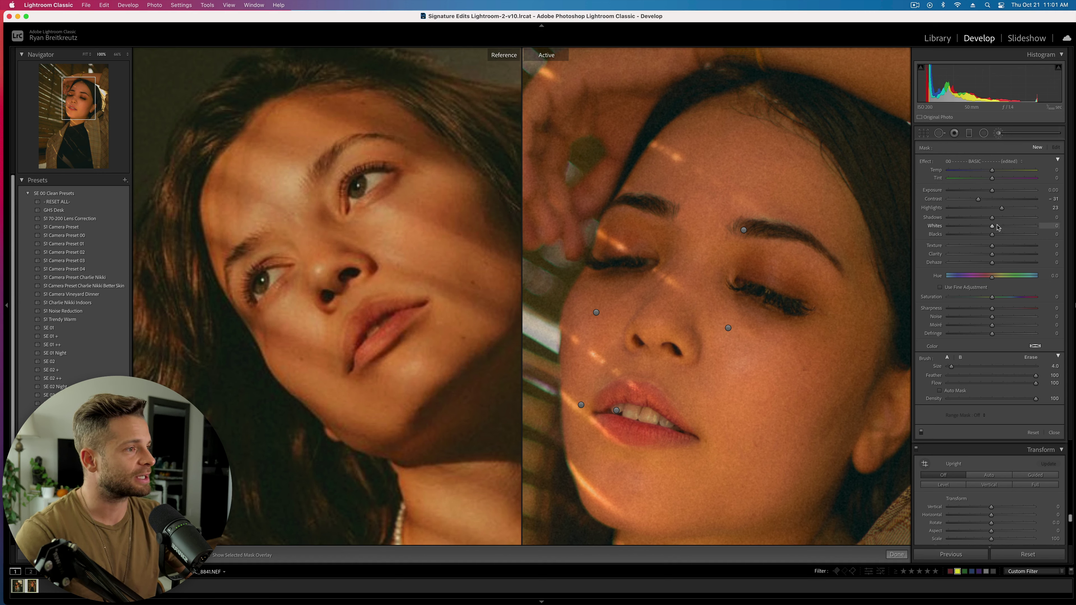
scroll(1012, 212, "up", 4)
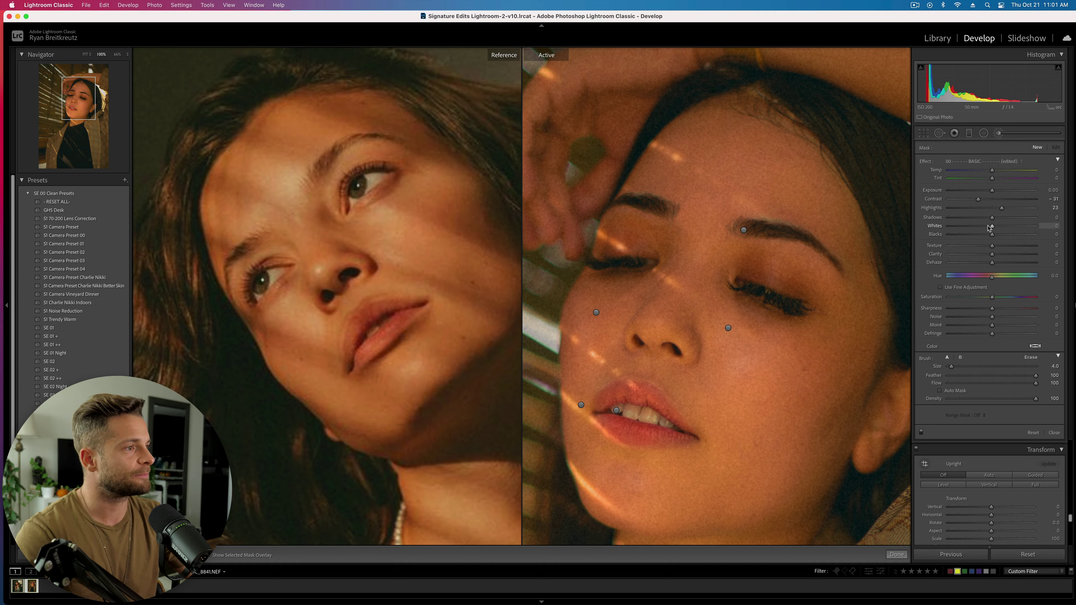
scroll(990, 248, "down", 4)
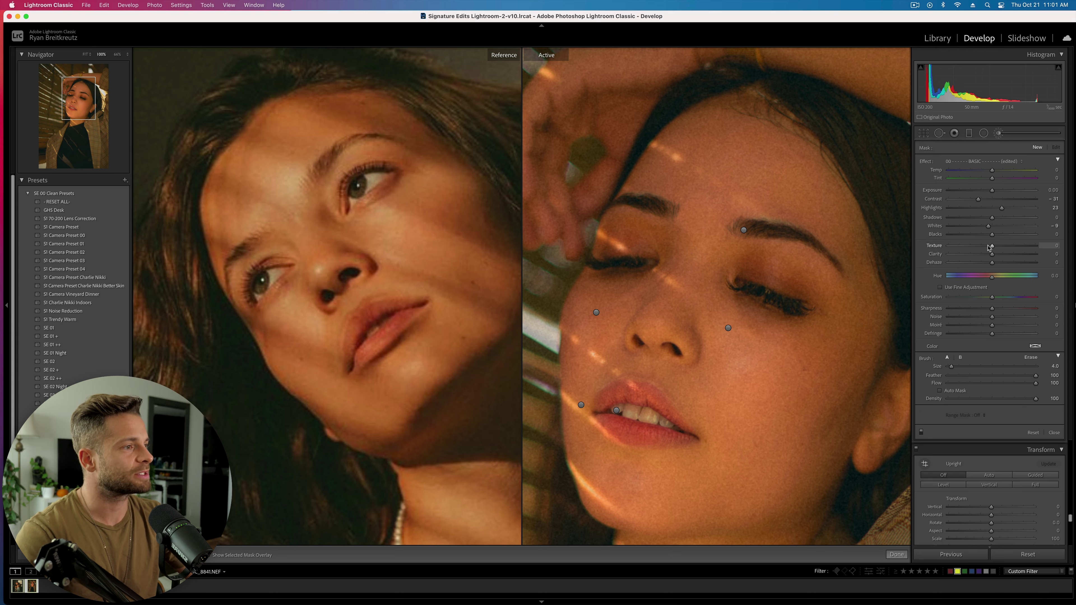
scroll(989, 255, "down", 4)
scroll(987, 263, "down", 6)
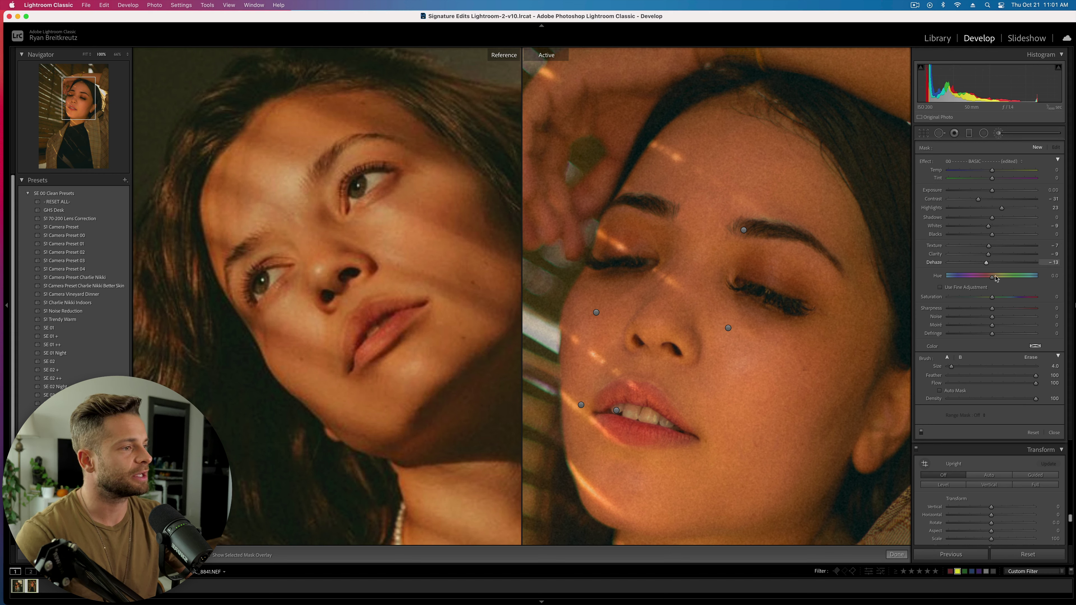
Paint the soft highlight adjustment over the active woman's forehead and along her lower jaw and chin with a size 12 brush
key("h")
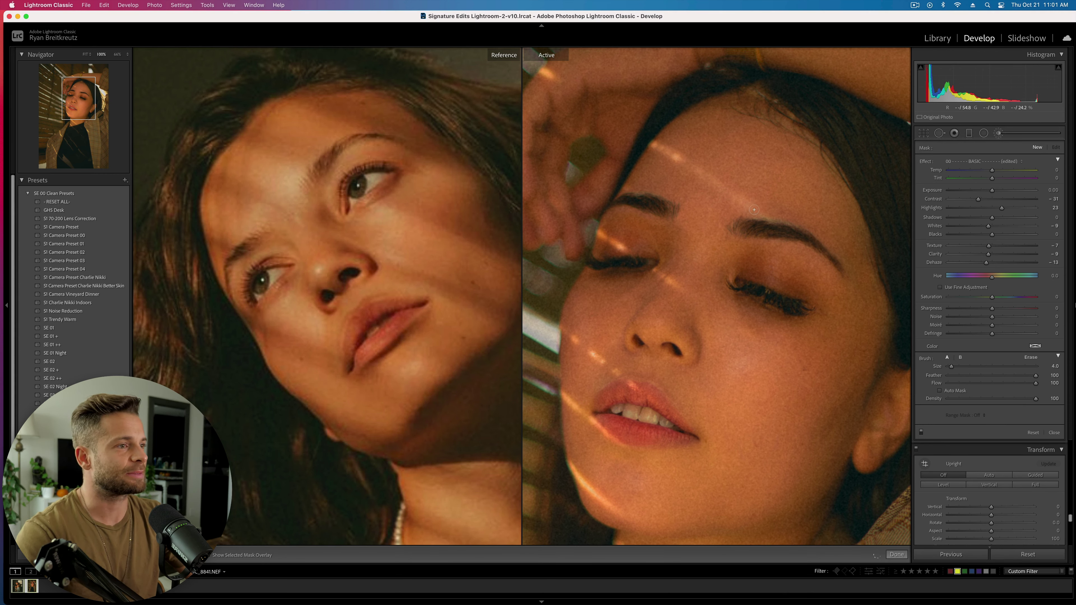
key("super+z")
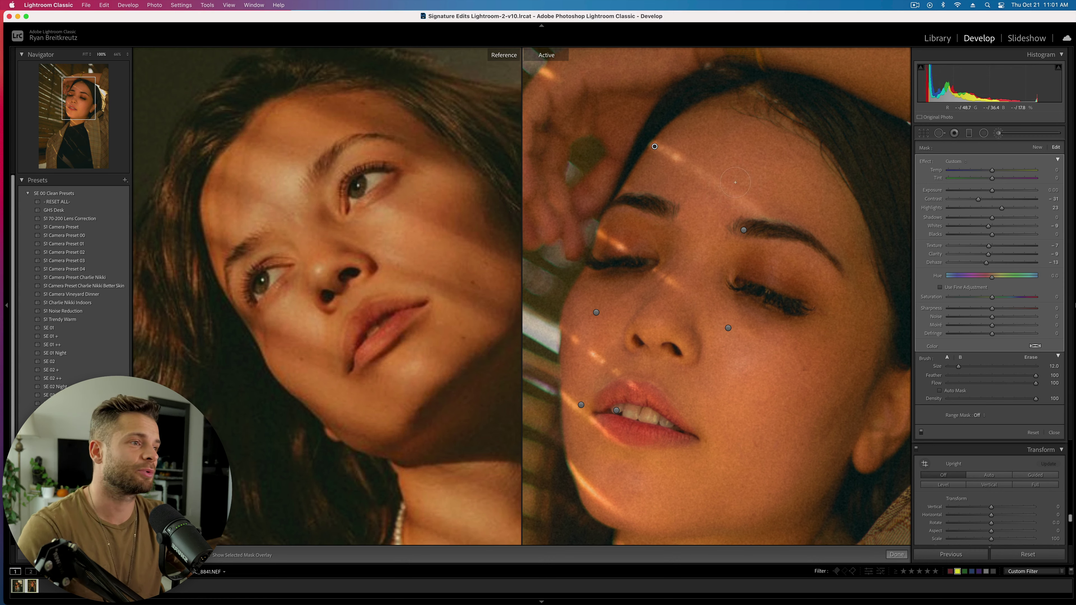
key("h")
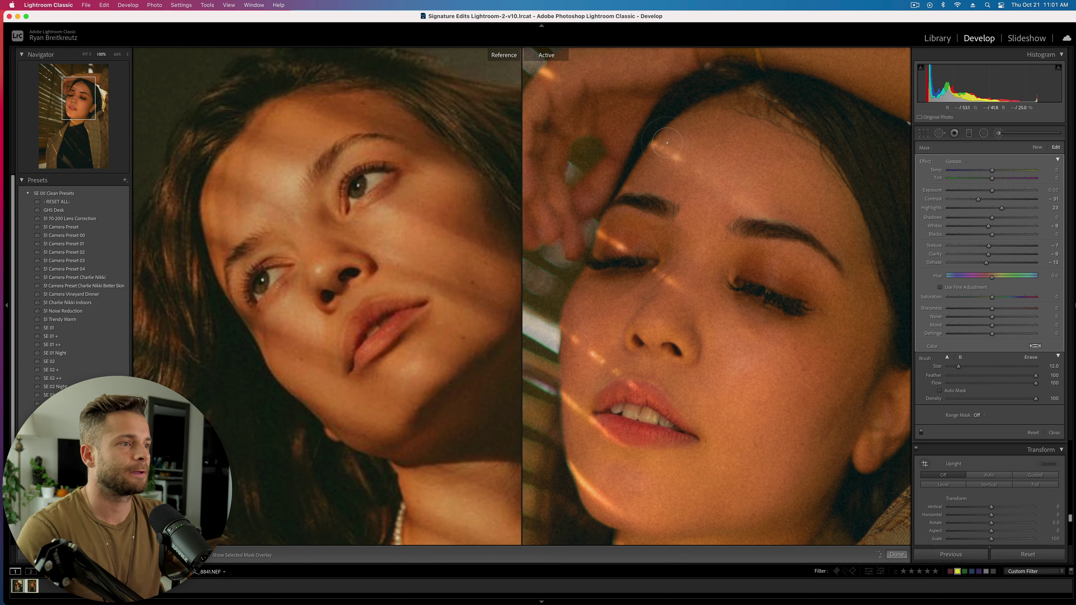
key("h")
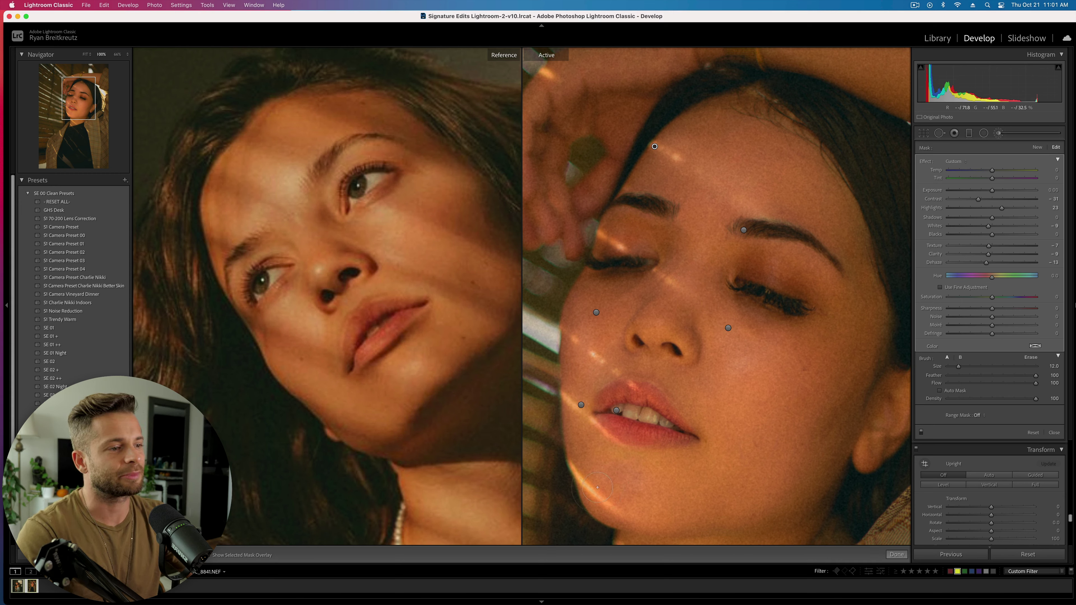
left_click_drag(579, 469, 631, 505)
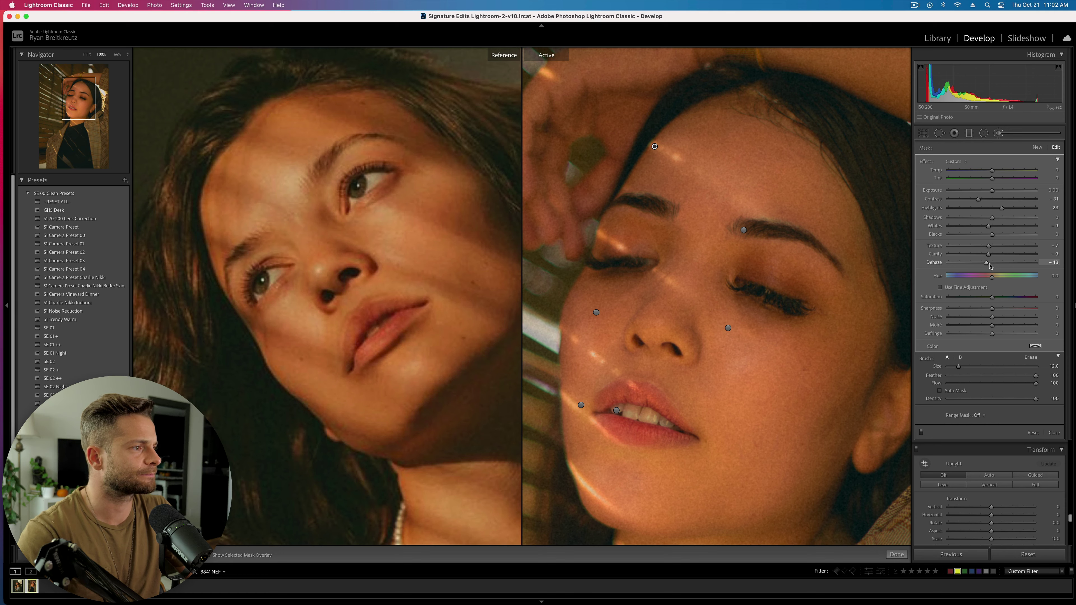
Soften the highlight mask's negative Dehaze, raise its Exposure to 0.54, and compare the face with and without the mask
left_click_drag(992, 266, 993, 266)
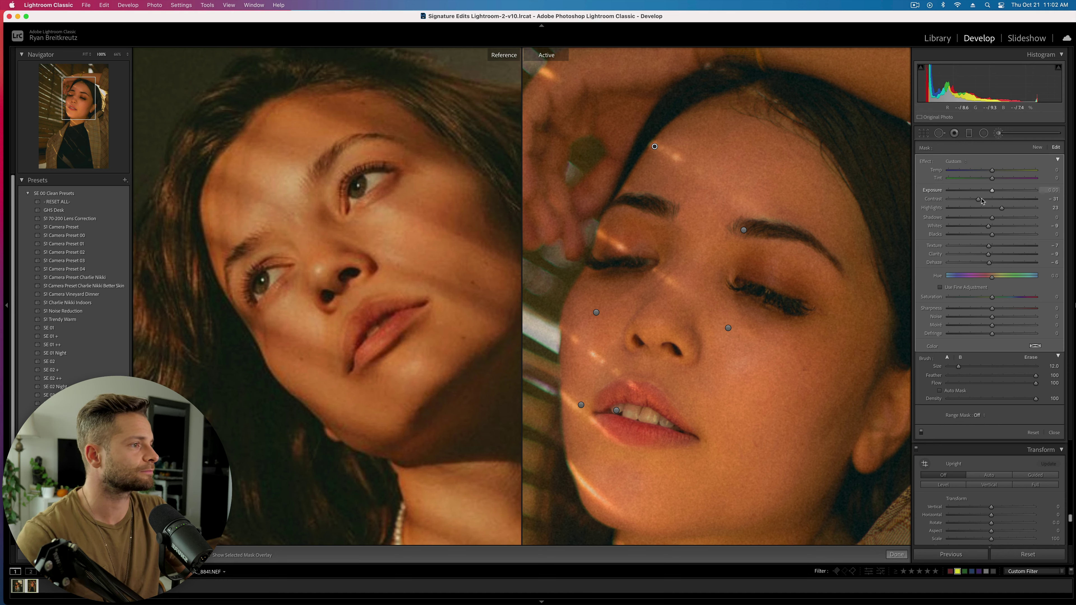
left_click_drag(992, 191, 1002, 193)
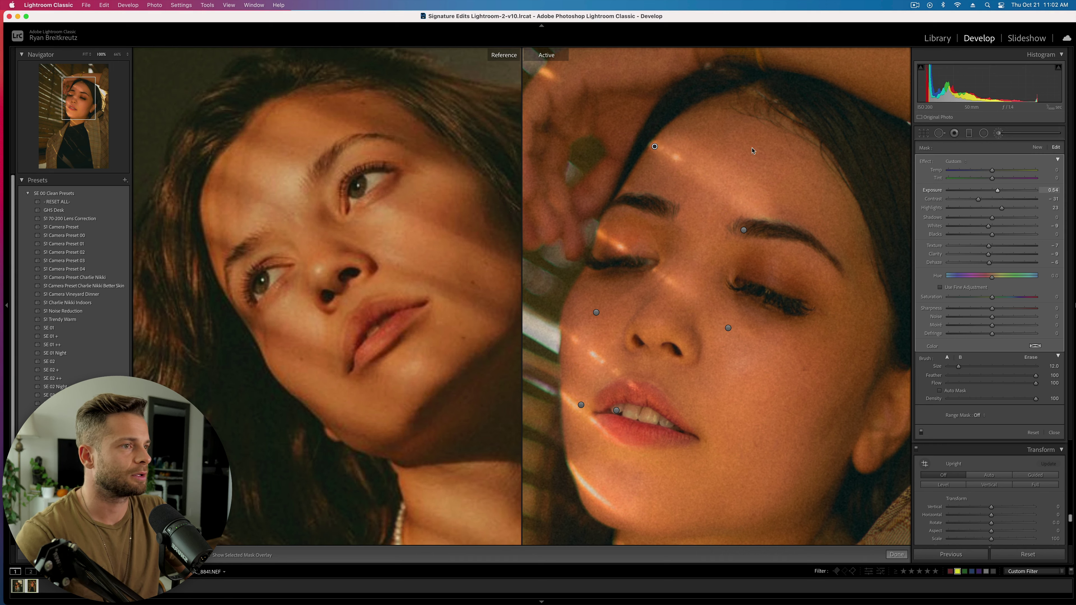
key("alt")
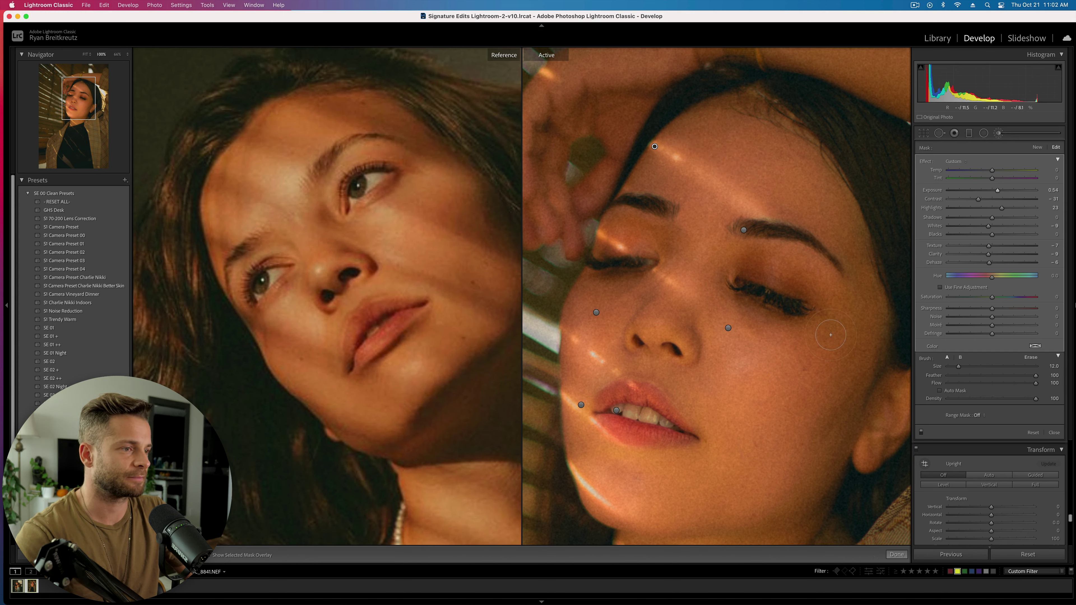
key("BackSpace")
key("super+z")
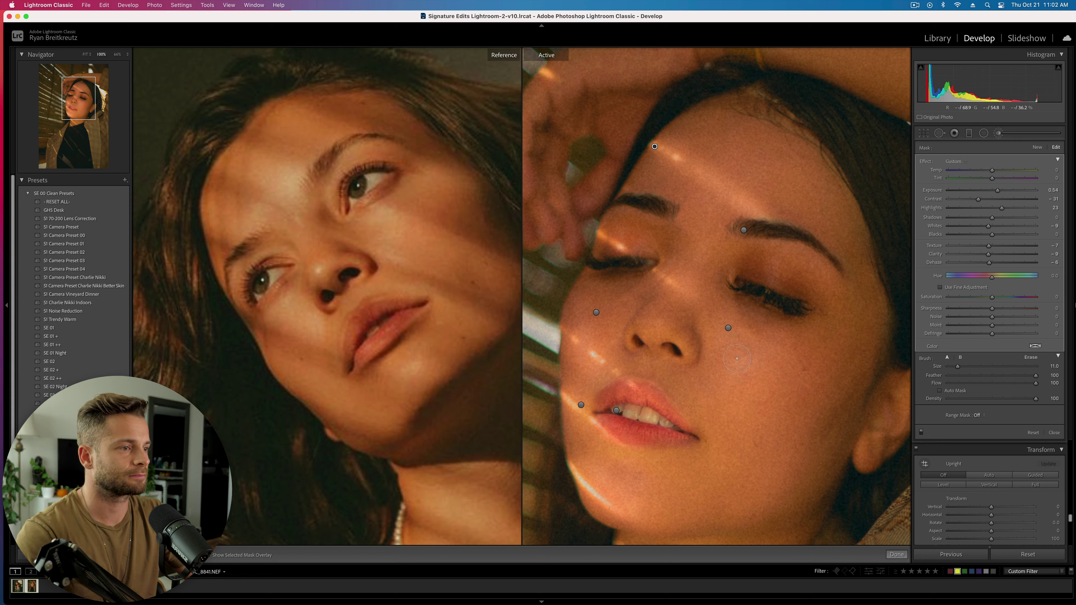
Set the brush Flow to 31 and lightly build up the highlight mask on both cheeks, the chin and above the upper lip
scroll(738, 359, "up", 2)
key("3")
key("1")
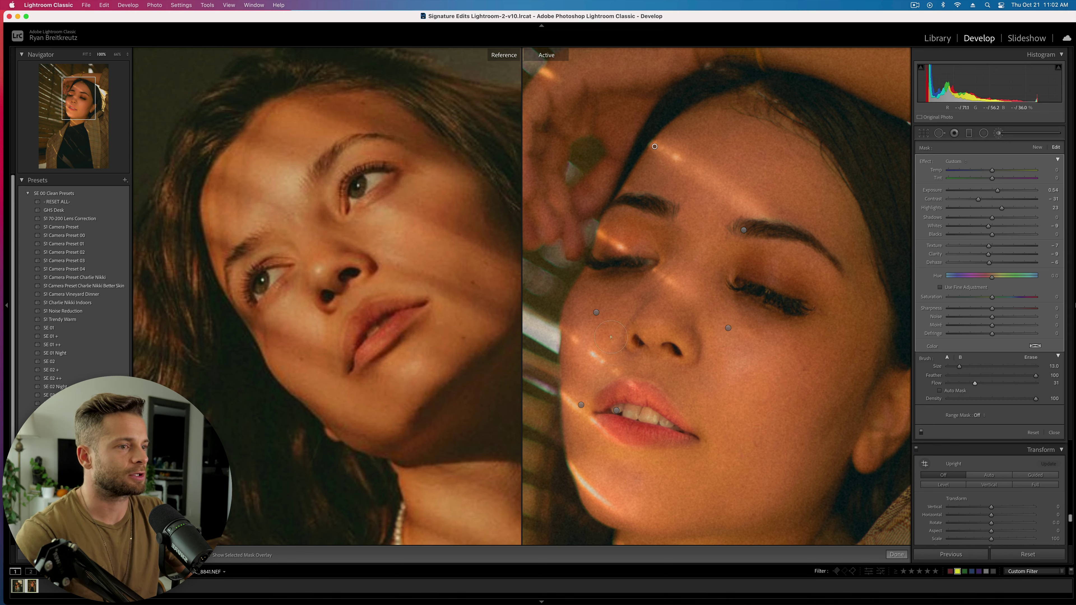
left_click_drag(582, 335, 609, 322)
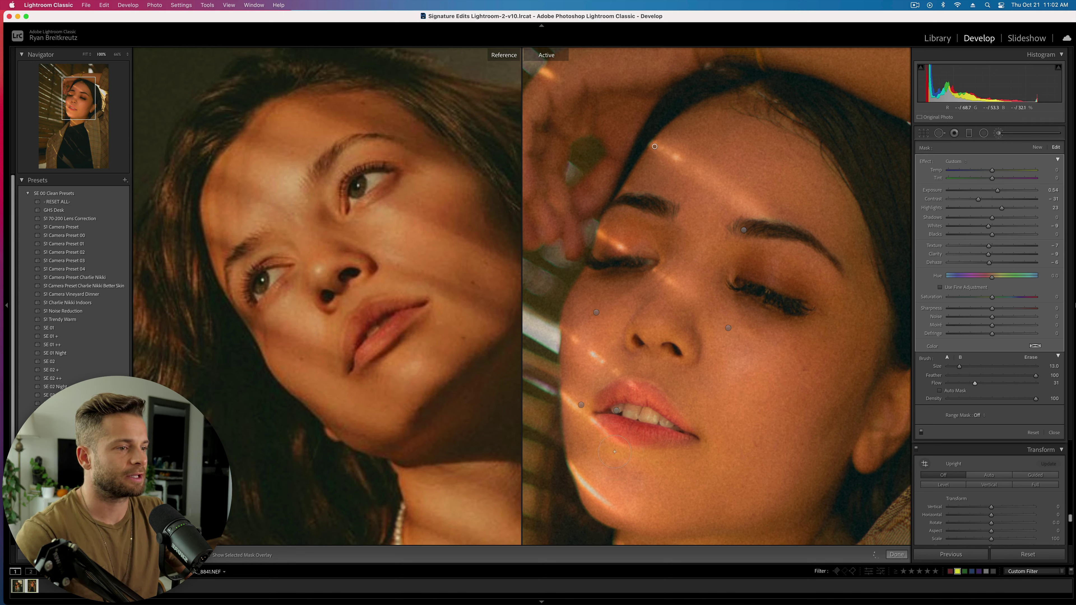
left_click_drag(602, 449, 609, 485)
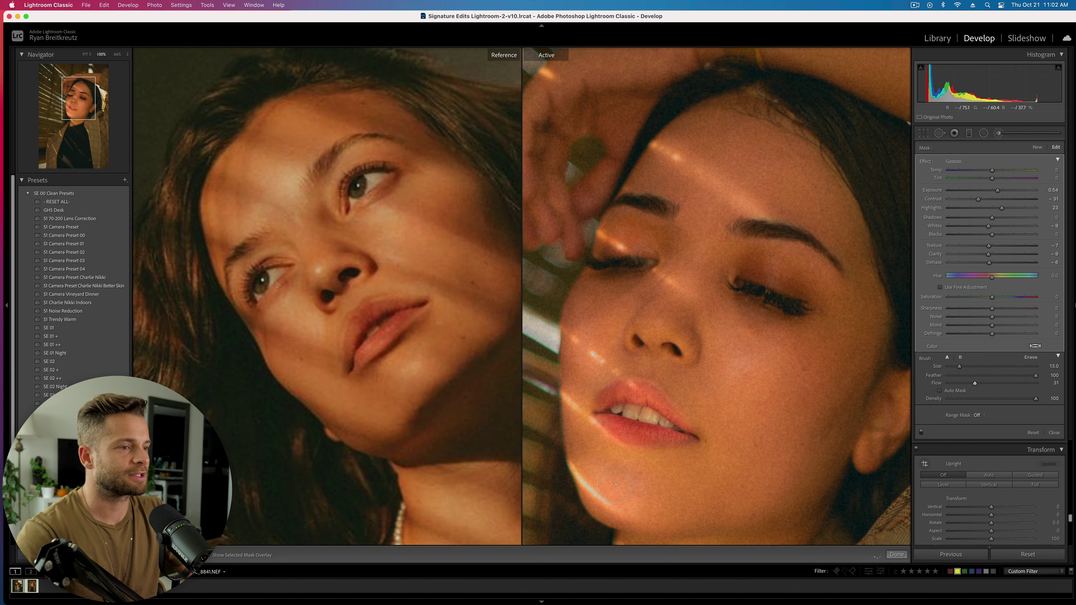
left_click_drag(635, 375, 633, 375)
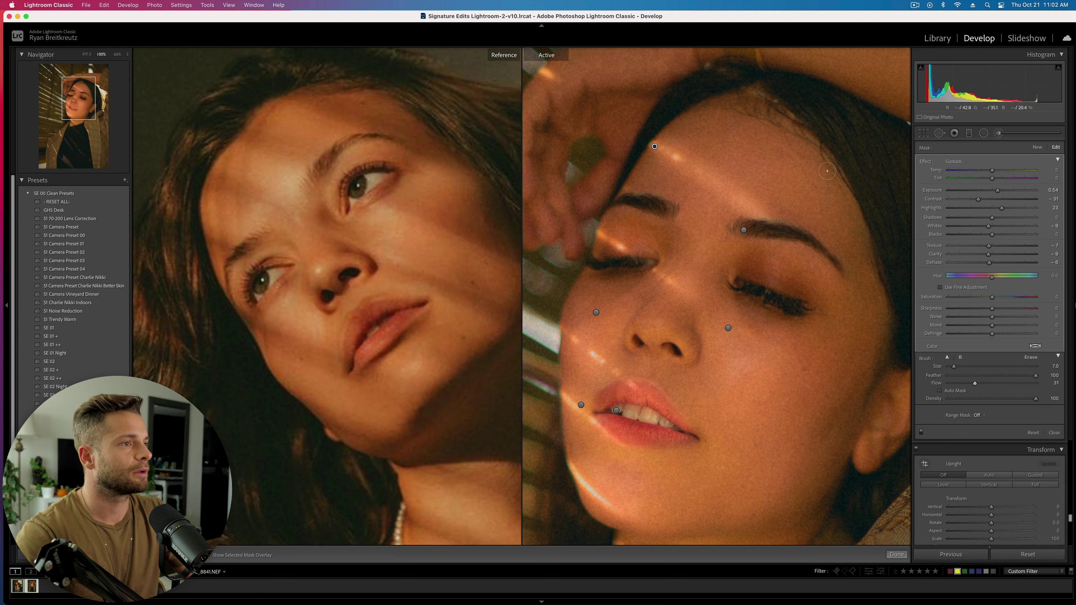
left_click_drag(782, 377, 779, 357)
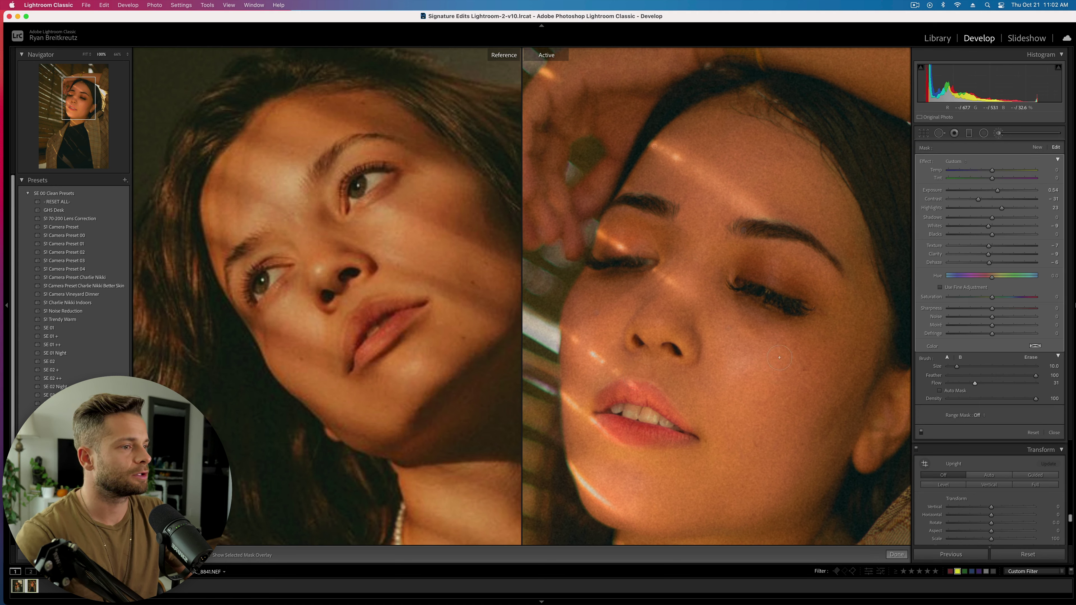
scroll(658, 324, "up", 3)
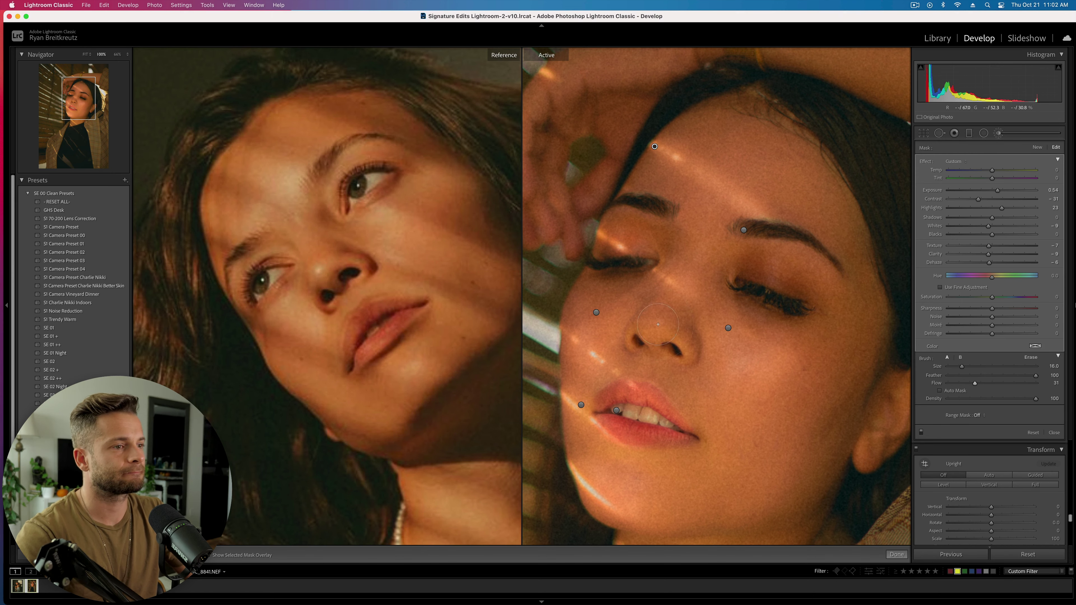
left_click_drag(581, 325, 605, 318)
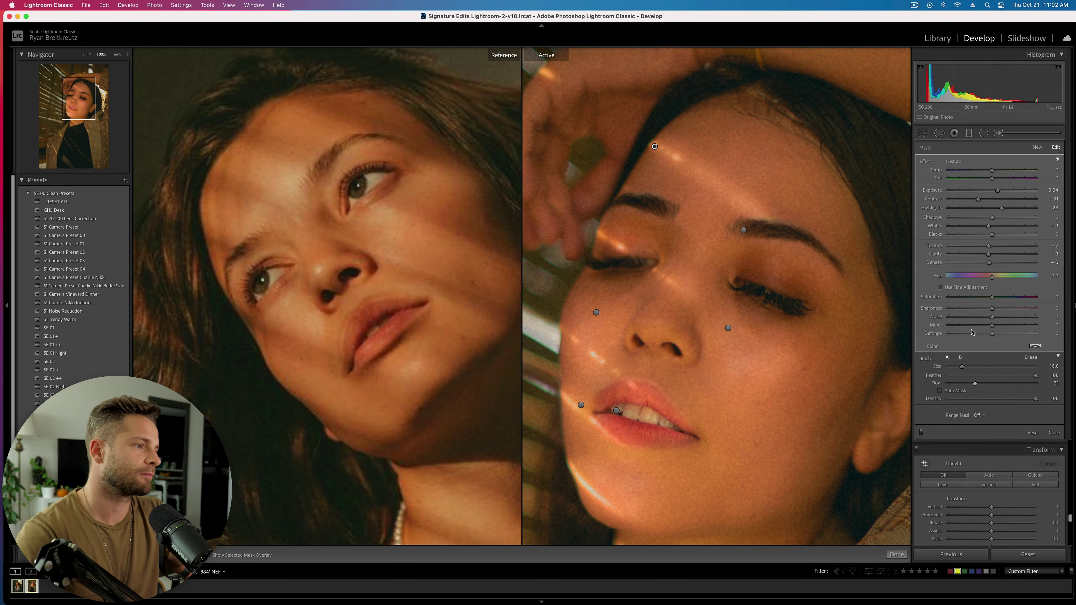
Raise the brush Flow to 76 and strengthen the highlight mask on both cheeks, above the upper lip and along the chin
left_click_drag(974, 383, 1015, 386)
left_click_drag(769, 369, 769, 344)
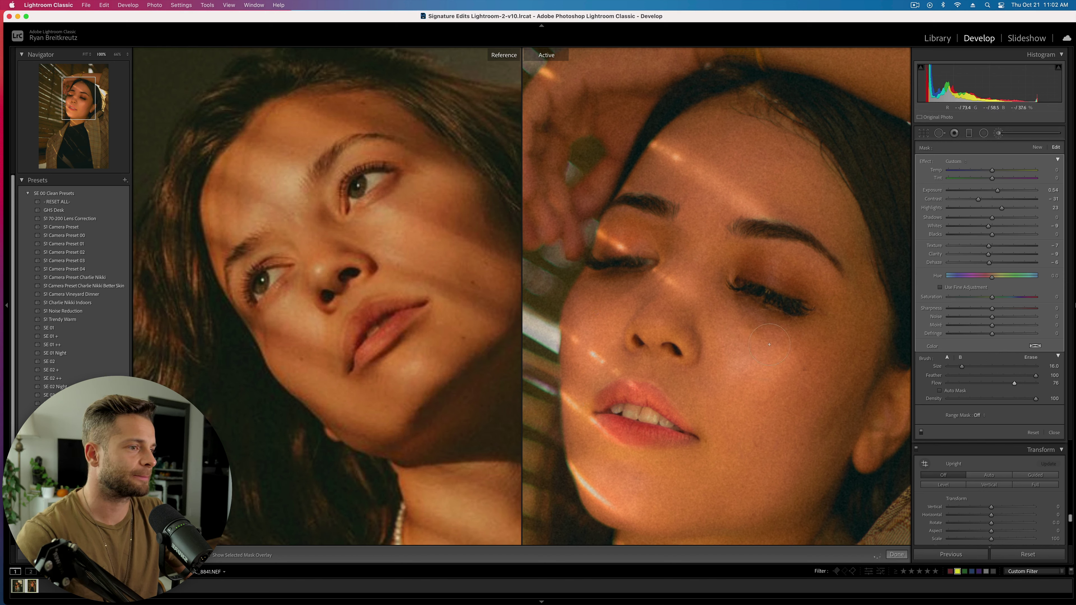
left_click_drag(748, 380, 721, 364)
left_click_drag(636, 339, 589, 325)
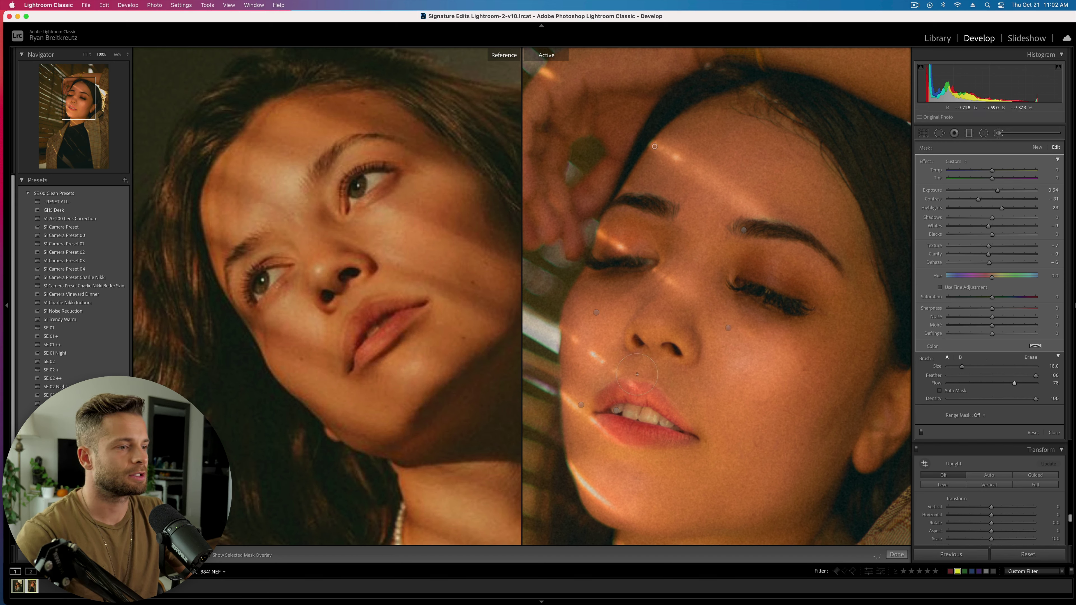
left_click_drag(637, 374, 644, 382)
scroll(652, 389, "down", 3)
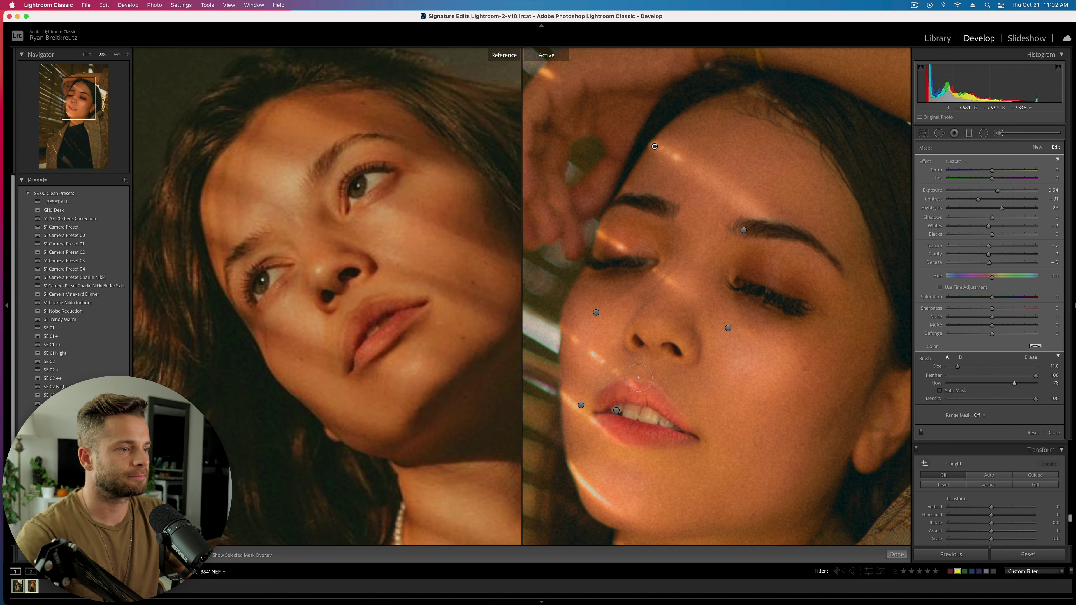
left_click_drag(599, 489, 720, 505)
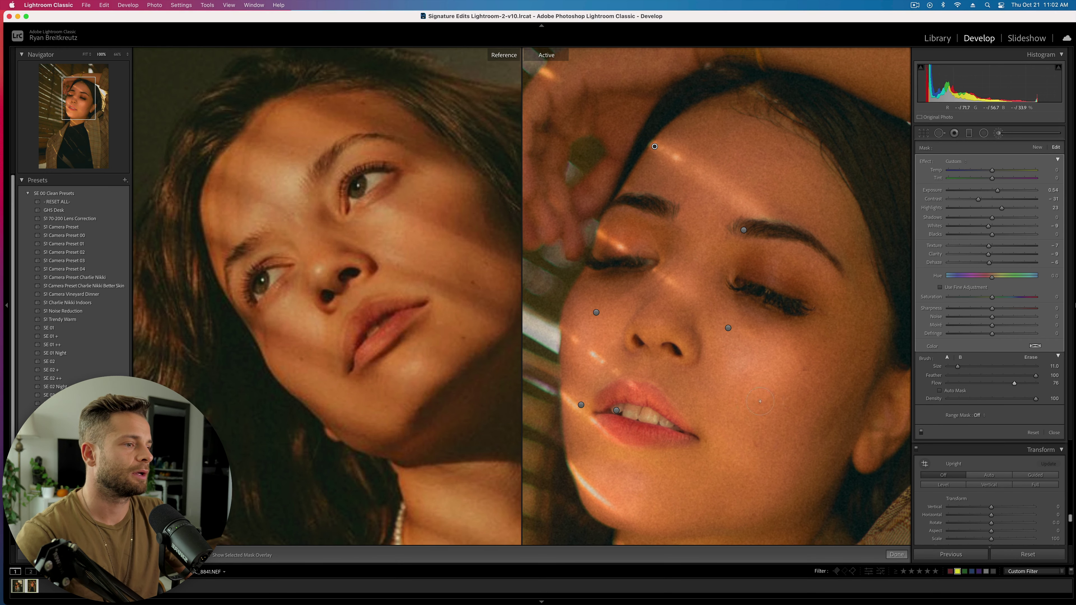
Inspect the painted skin up close, and compare the whole portrait with and without the highlight mask by deleting and restoring it
left_click(128, 55)
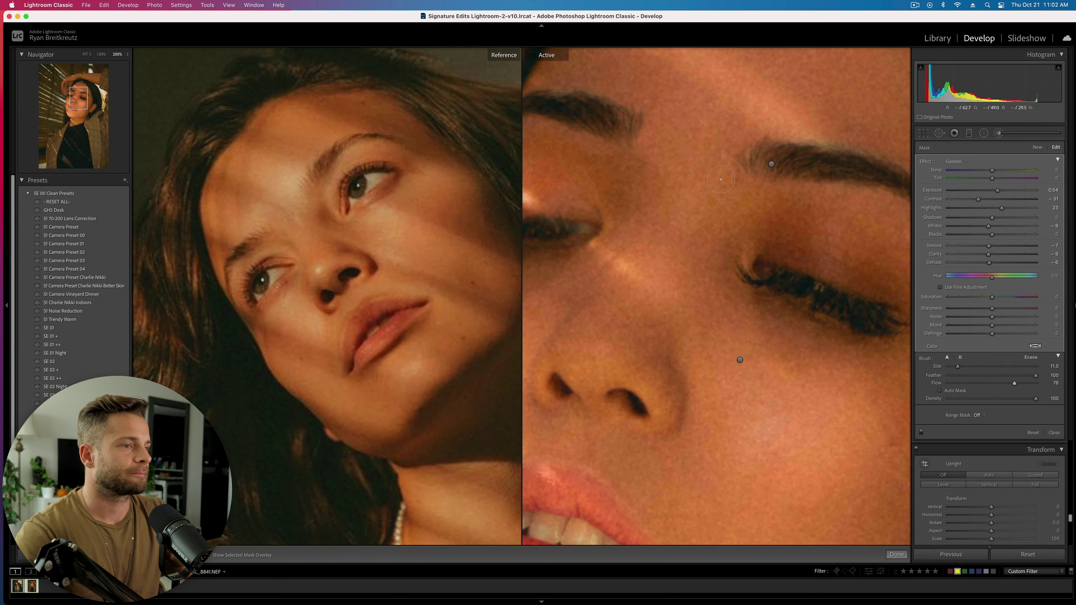
left_click(114, 11)
left_click(87, 54)
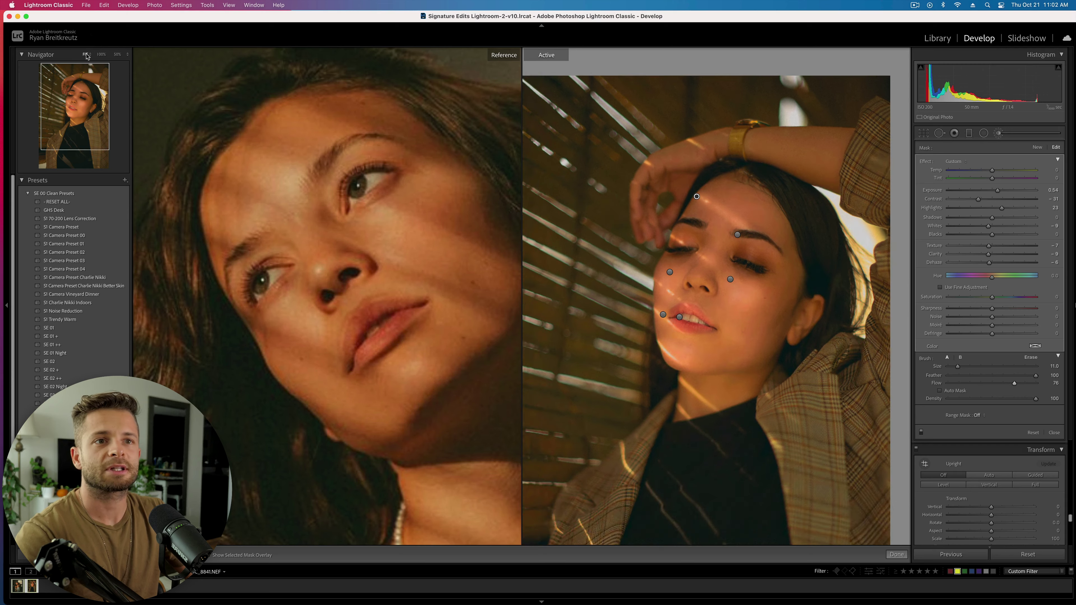
key("BackSpace")
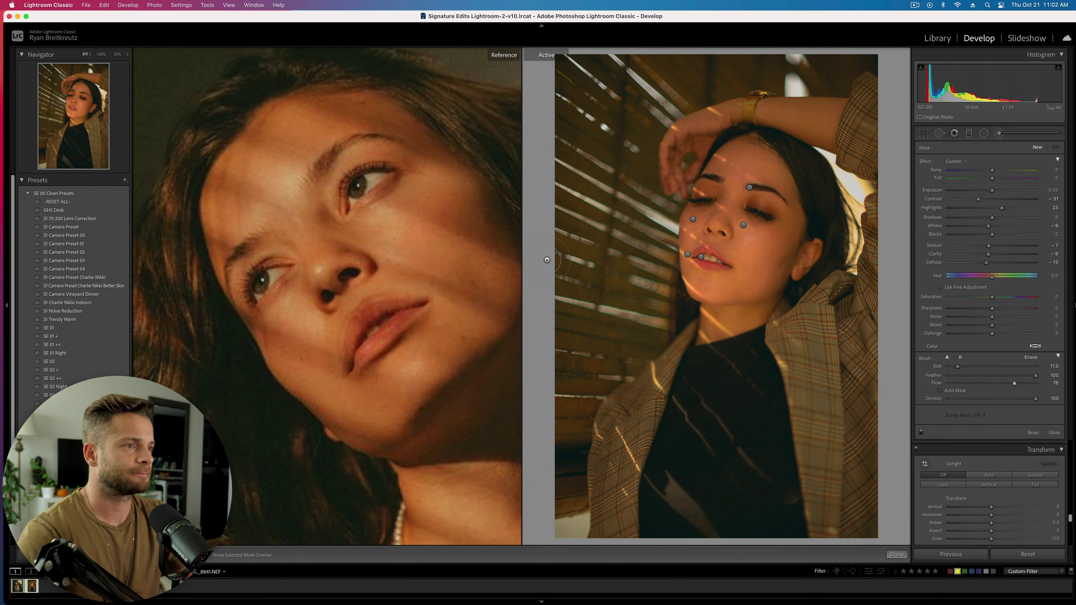
key("super+z")
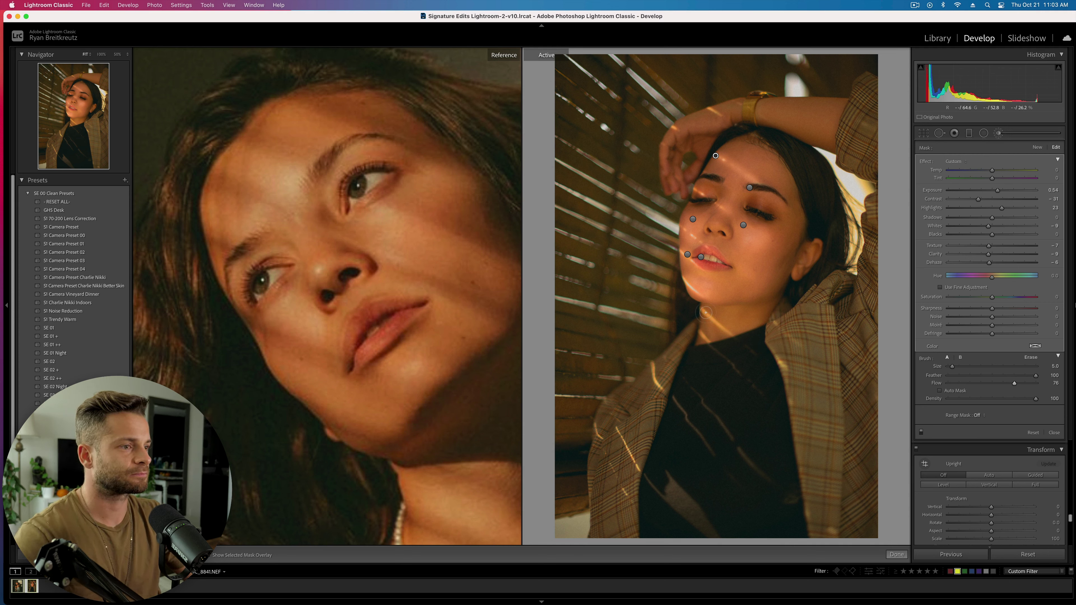
Set the brush Size to 9 and raise its Flow to 100 for the highlight mask
scroll(725, 331, "down", 4)
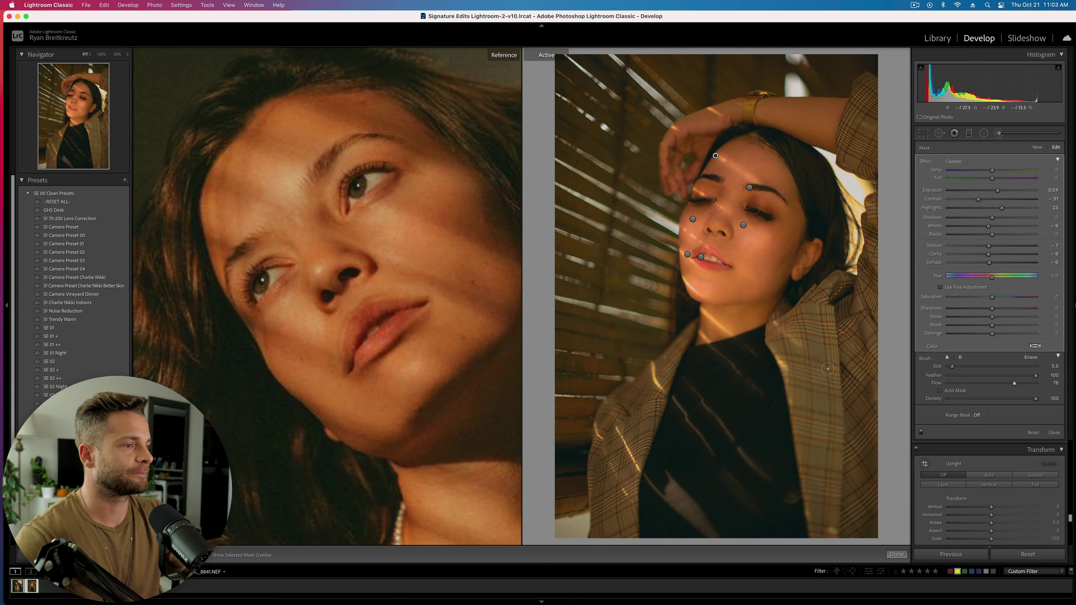
scroll(845, 357, "up", 4)
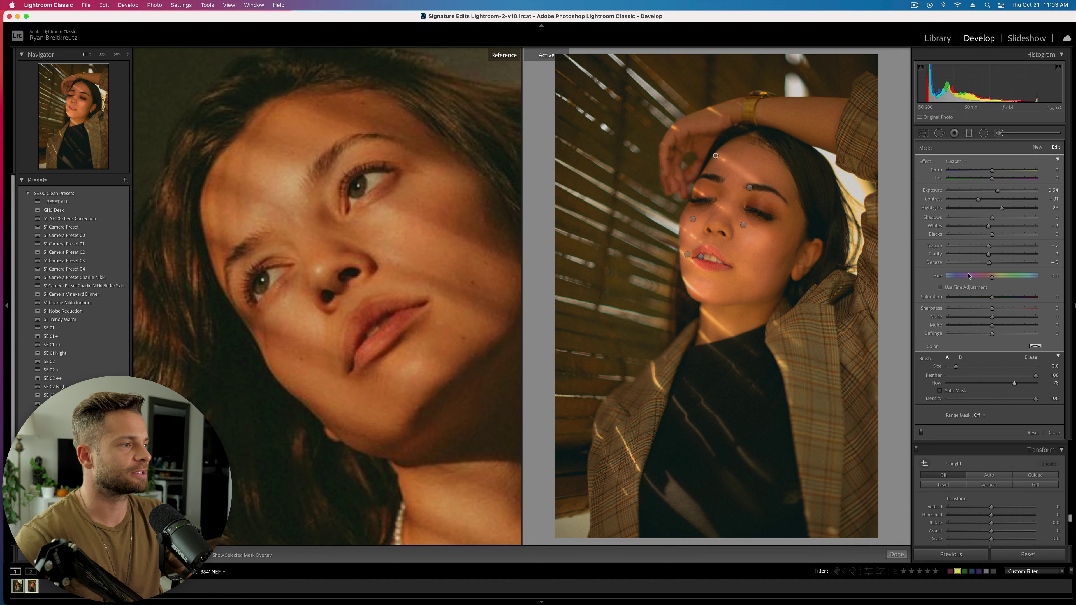
left_click_drag(1015, 383, 1040, 383)
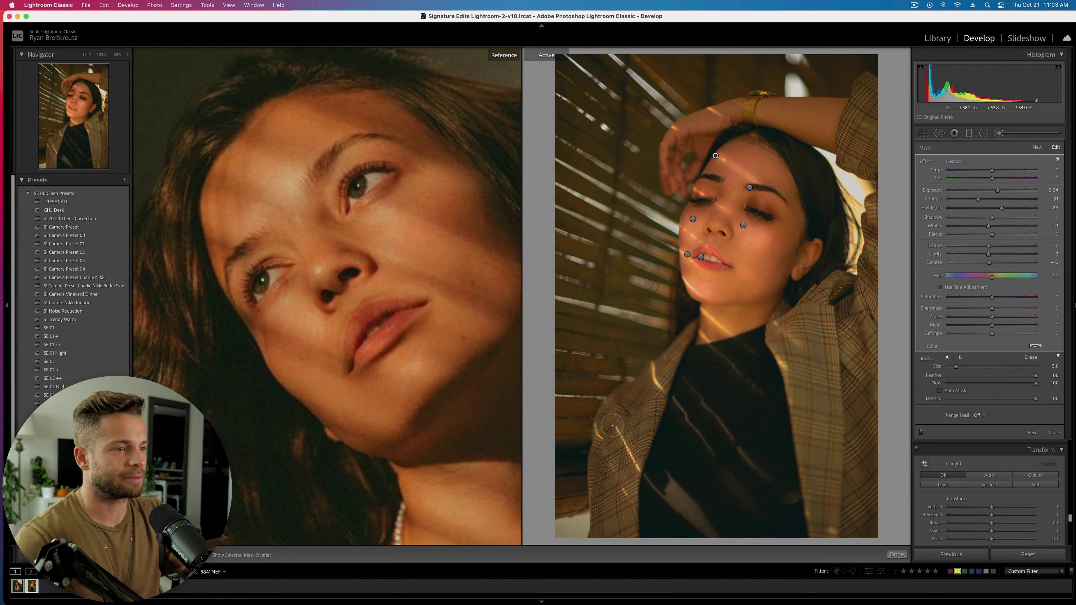
scroll(605, 428, "down", 4)
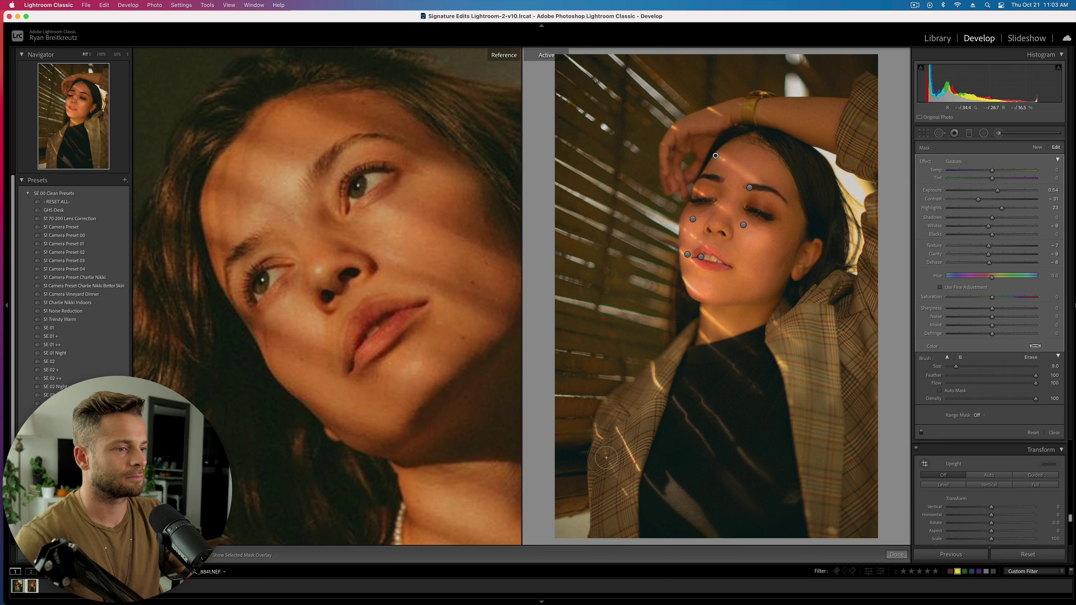
Compare the portrait with and without the highlight mask by deleting and restoring it, and reset its Clarity and Dehaze to 0
key("Delete")
key("z")
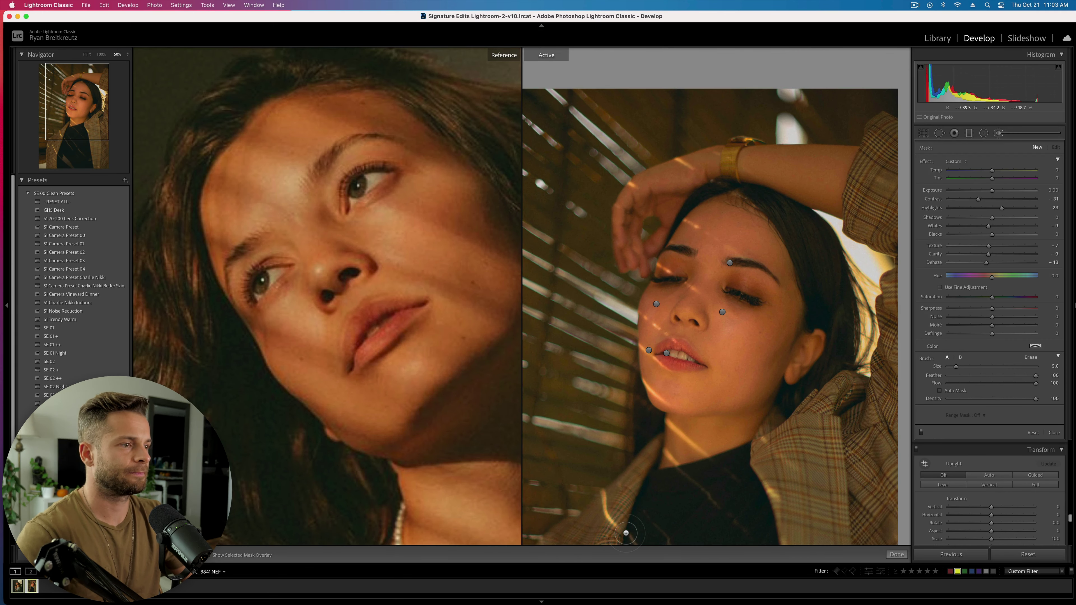
left_click(86, 55)
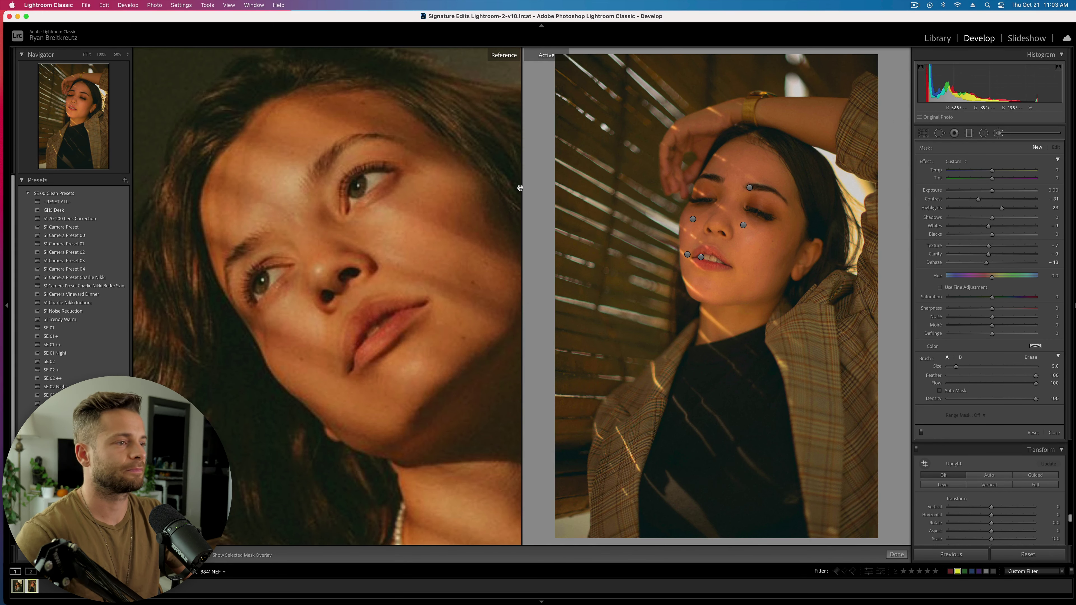
key("super+z")
key("super+shift+z")
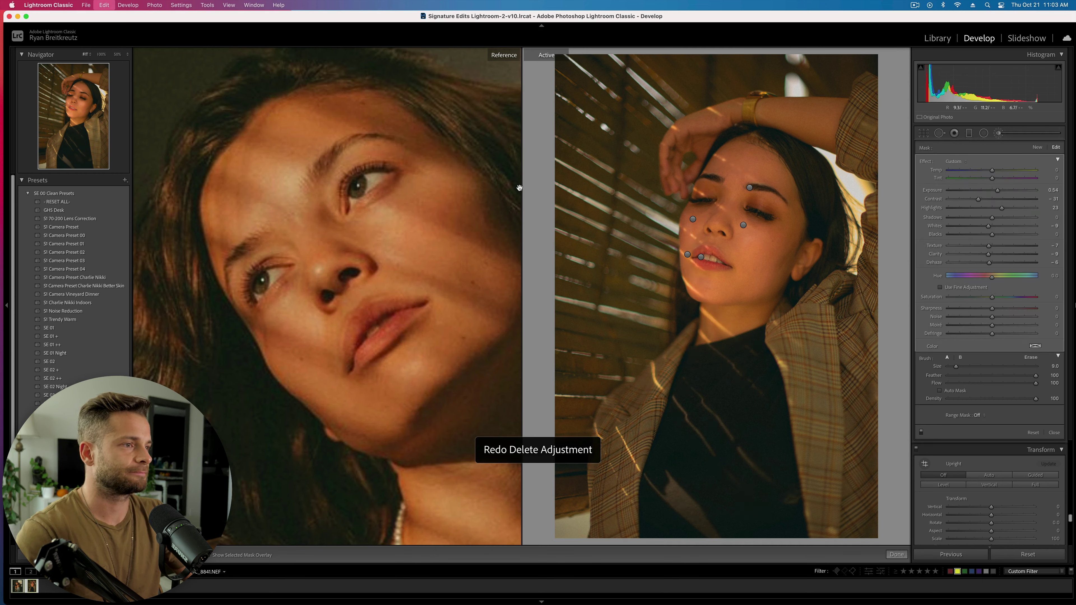
key("super+z")
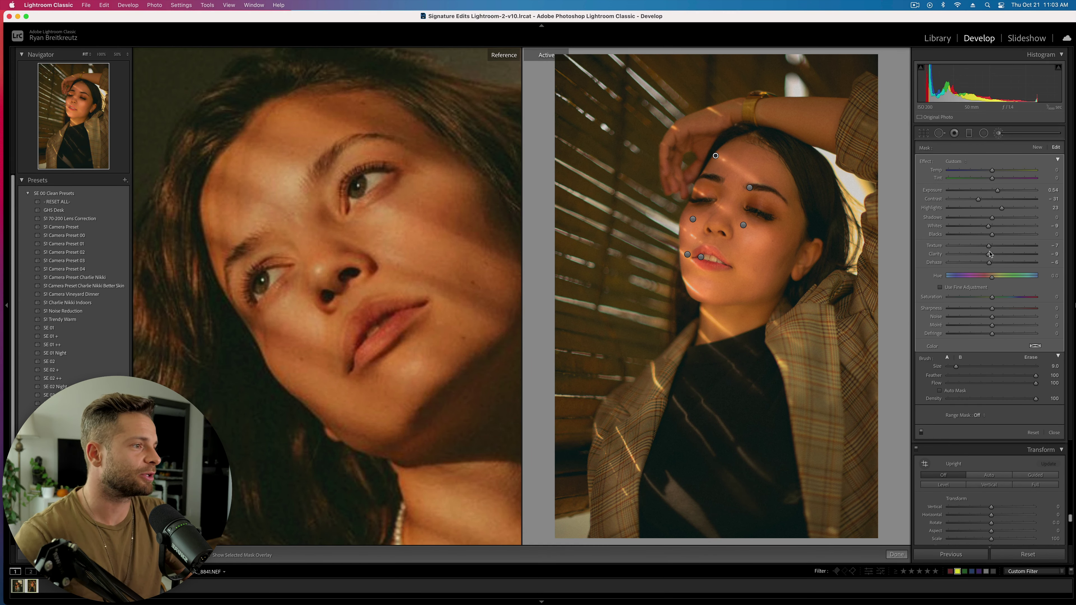
double_click(989, 255)
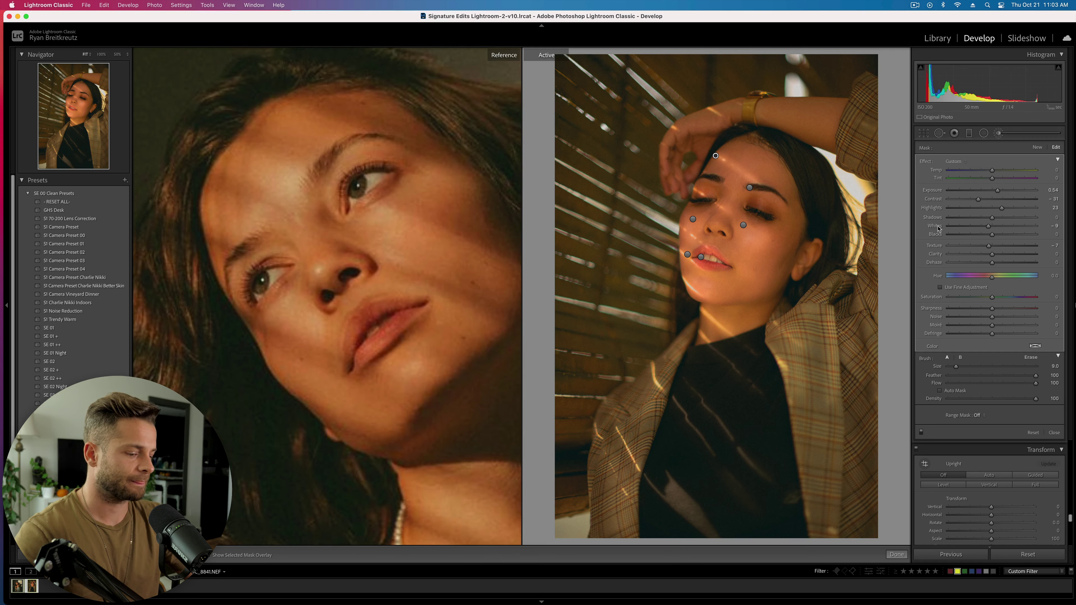
key("k")
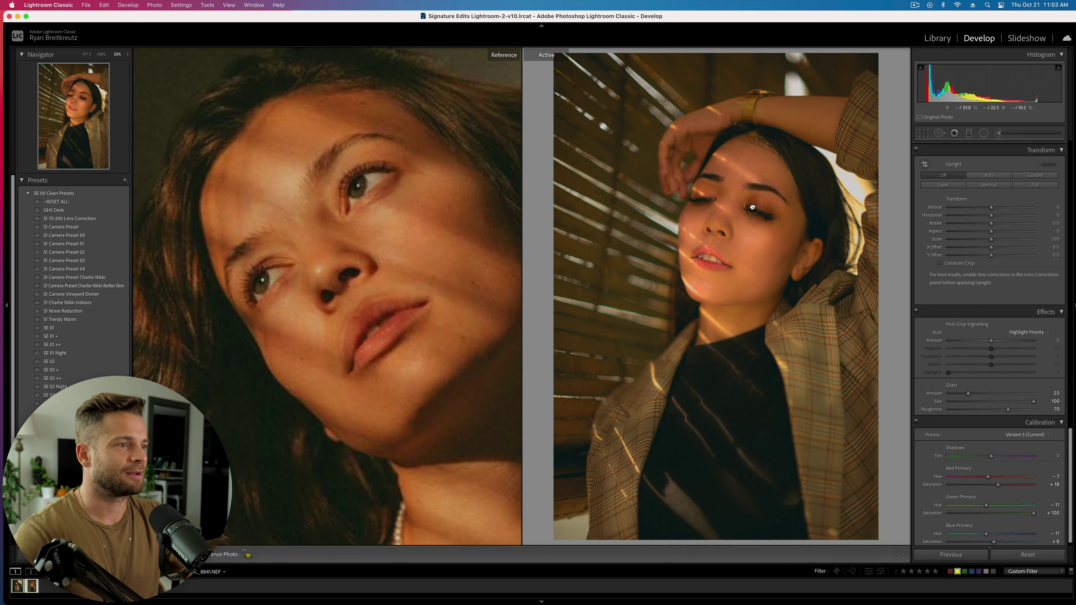
Examine the overlays of the facial-features mask, the highlight mask and the cheek mask on the enlarged portrait
left_click(753, 207)
key("k")
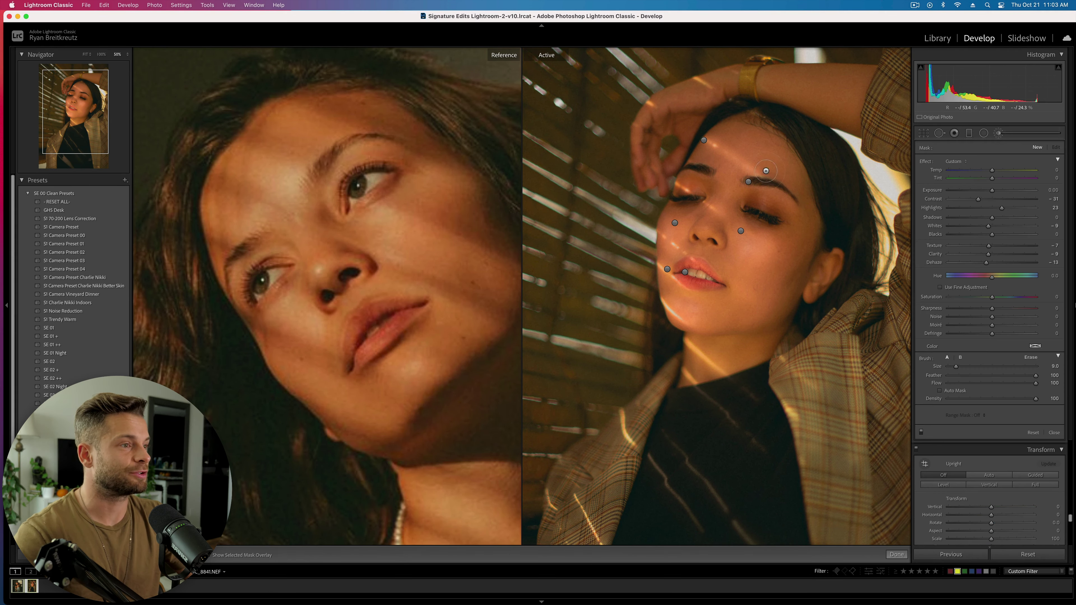
left_click(749, 182)
key("o")
left_click(704, 140)
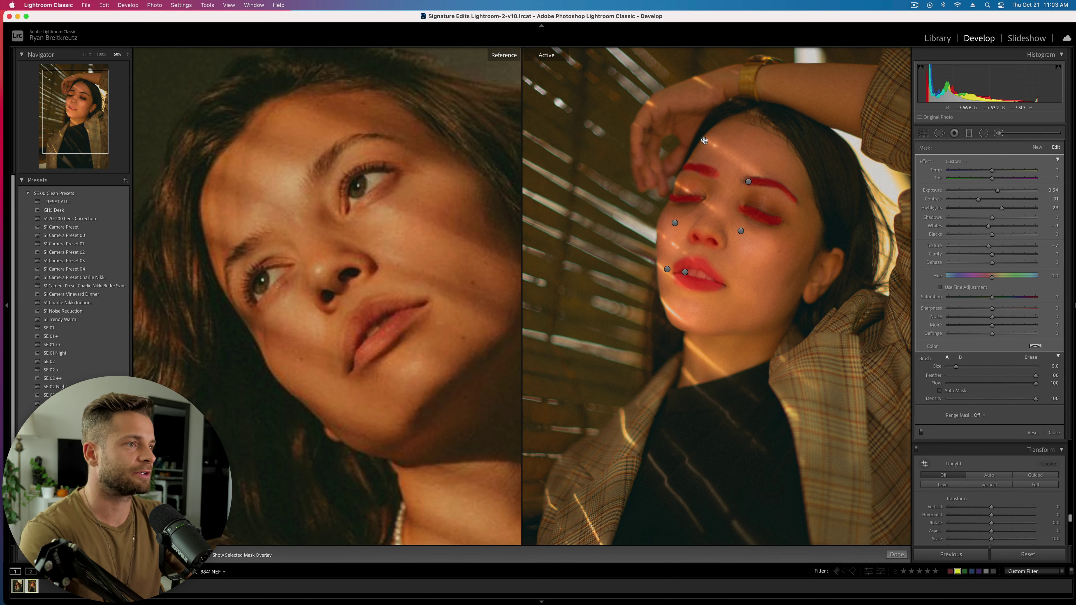
left_click(741, 232)
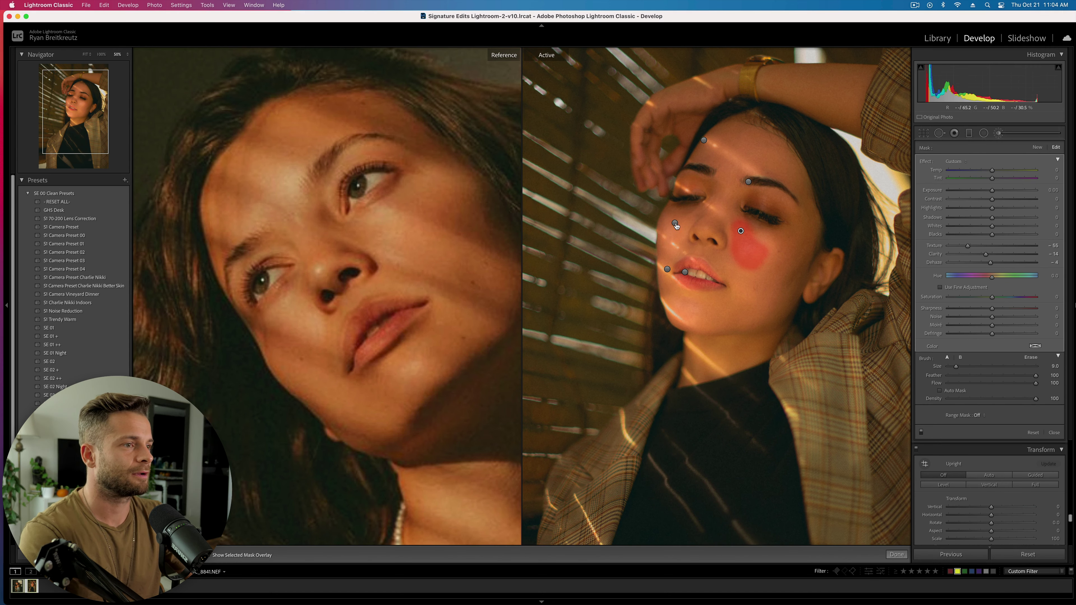
Set the Clarity of the skin mask covering the whole face to -12
left_click(675, 224)
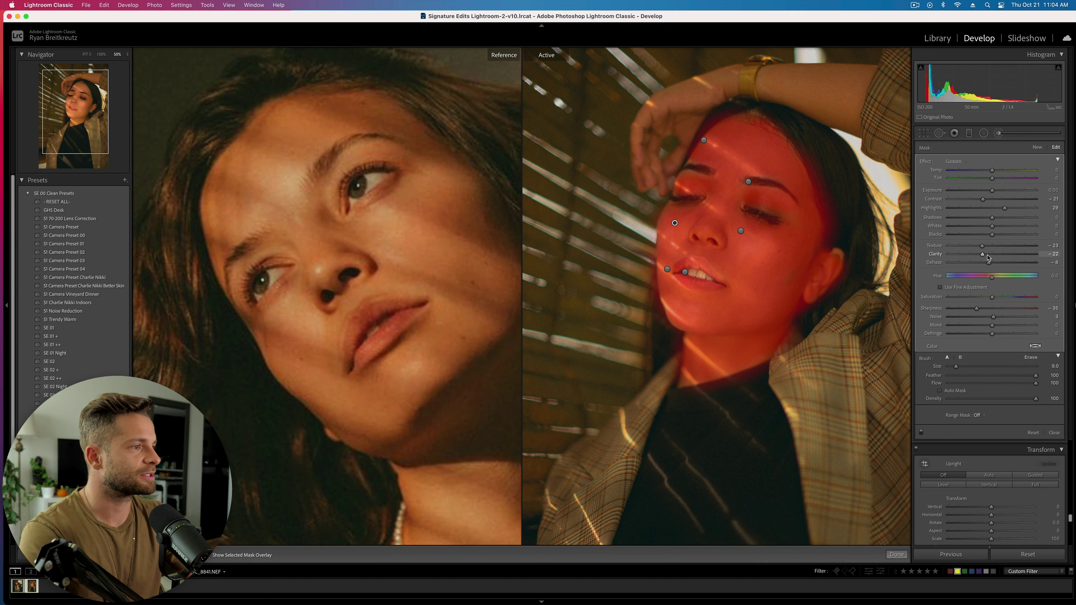
key("o")
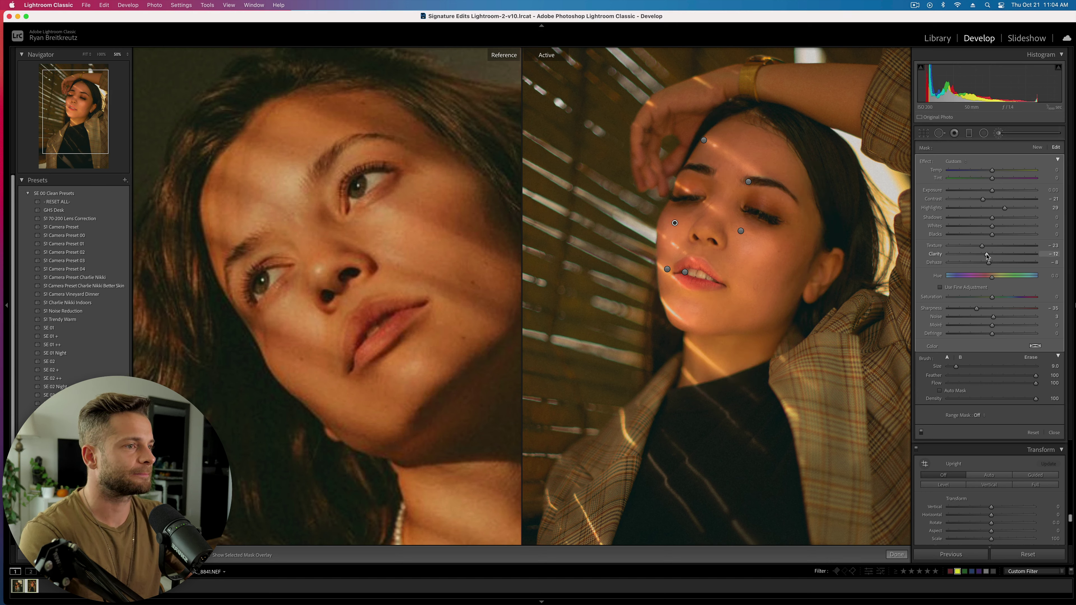
key("k")
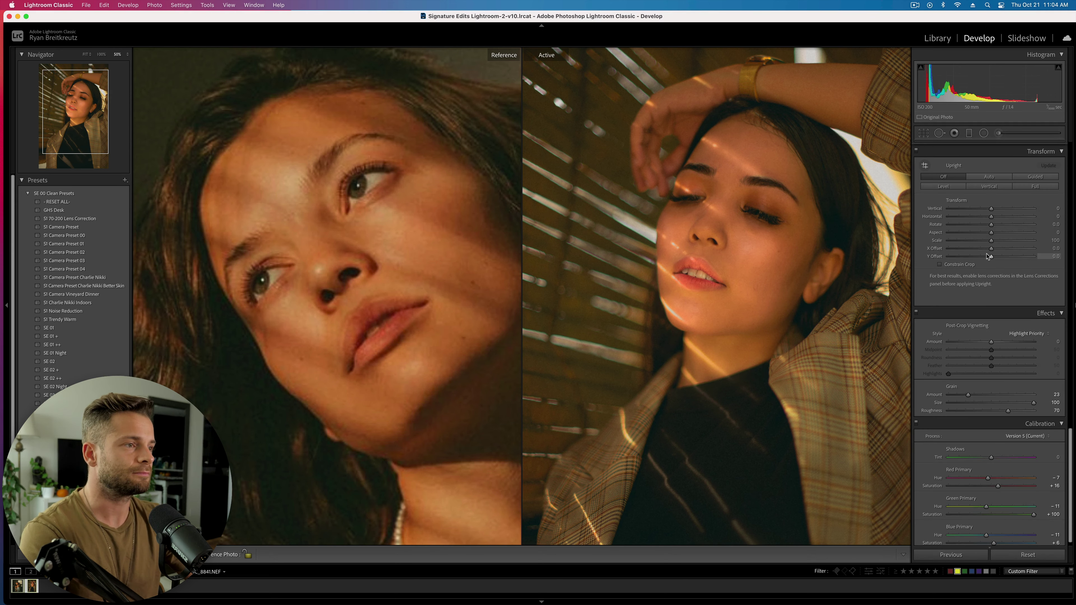
Inspect the lips and chin up close, and reframe the reference photo to show her face, neck and necklace beside the full portrait
left_click(729, 308)
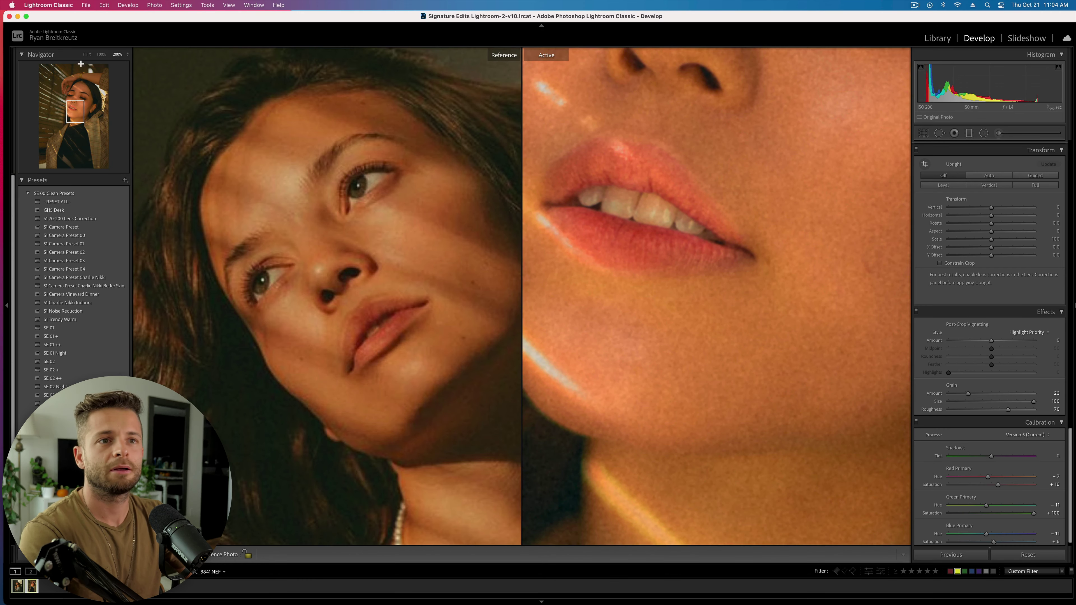
left_click(87, 54)
left_click(88, 56)
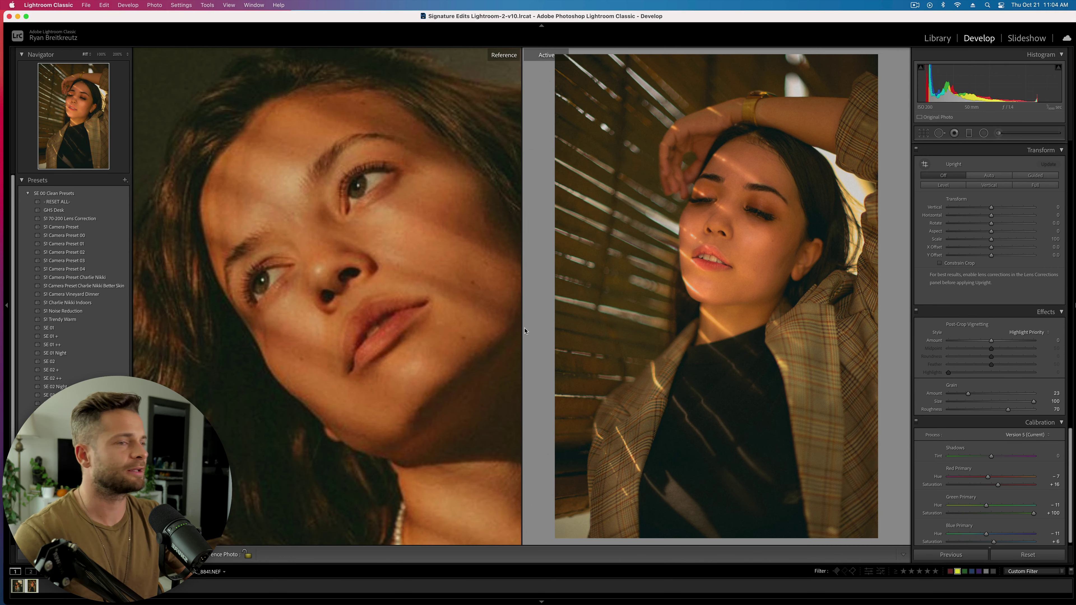
left_click(354, 294)
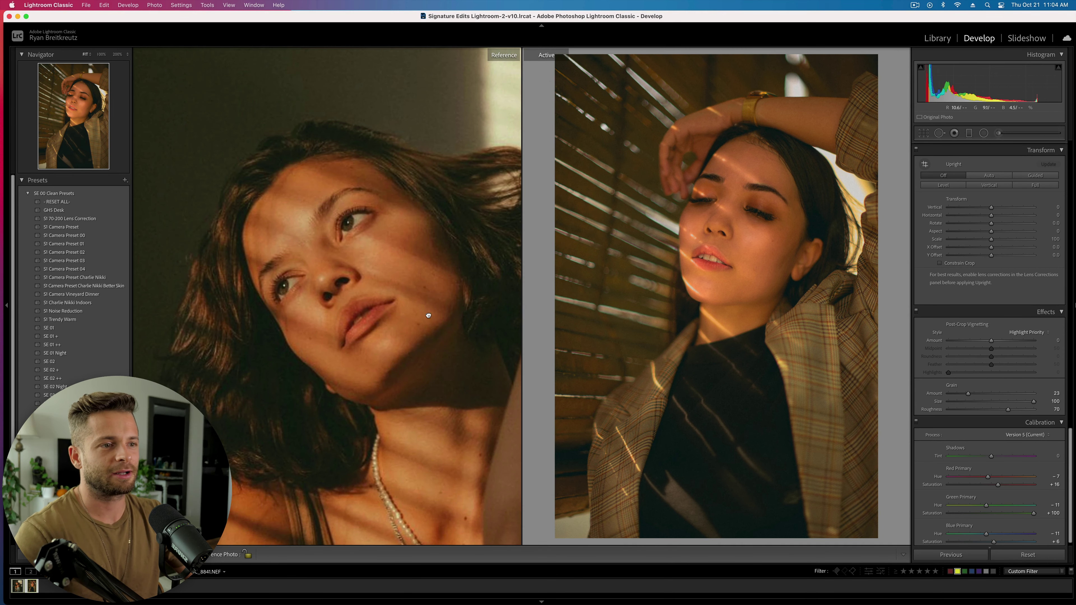
left_click_drag(428, 315, 384, 241)
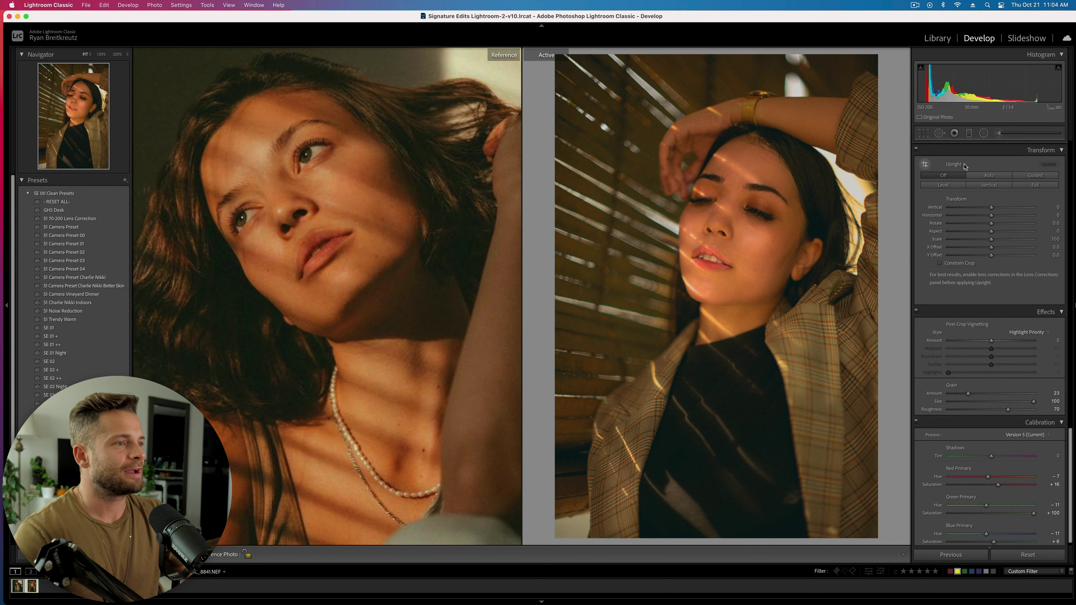
scroll(1019, 191, "up", 10)
scroll(1019, 216, "up", 5)
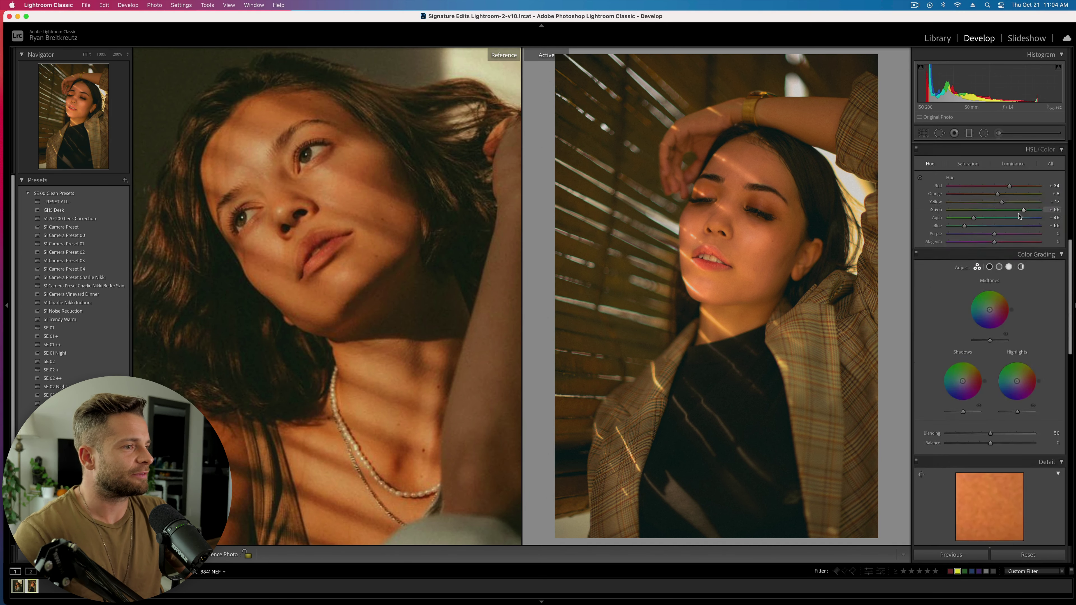
Paint a new Size 23 brush mask over the face and neck, with Highlights at 100 and Whites at 14
key("k")
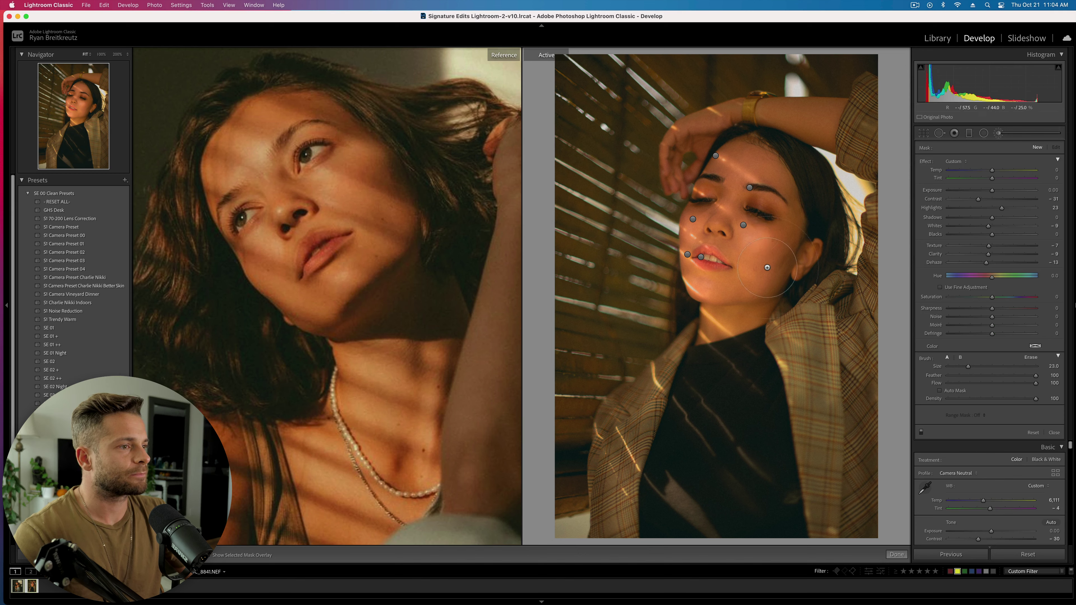
scroll(778, 280, "up", 7)
key("h")
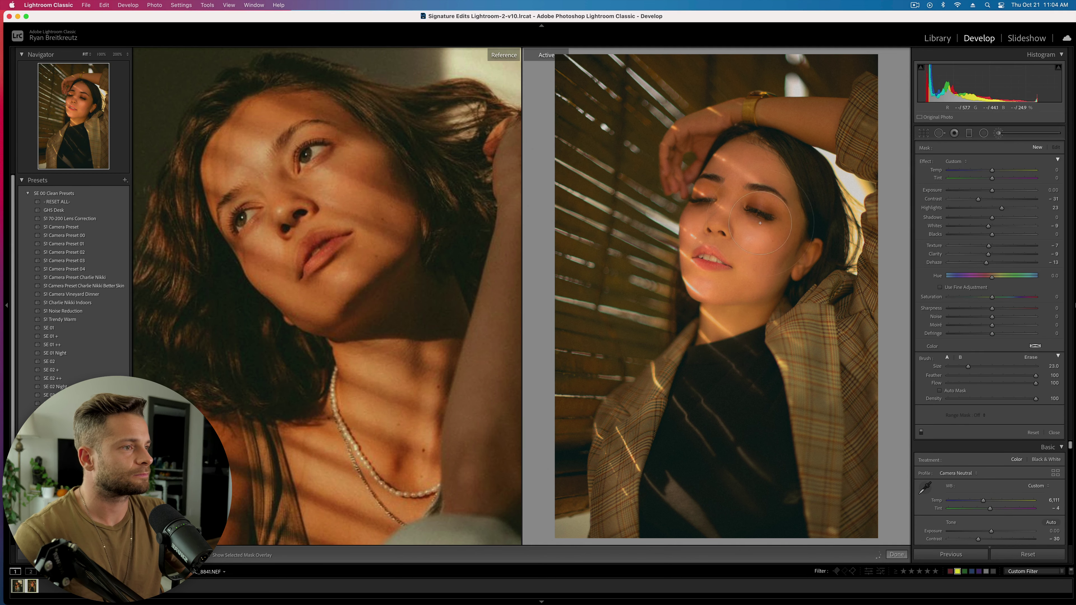
left_click(767, 268)
left_click_drag(1007, 209, 1012, 208)
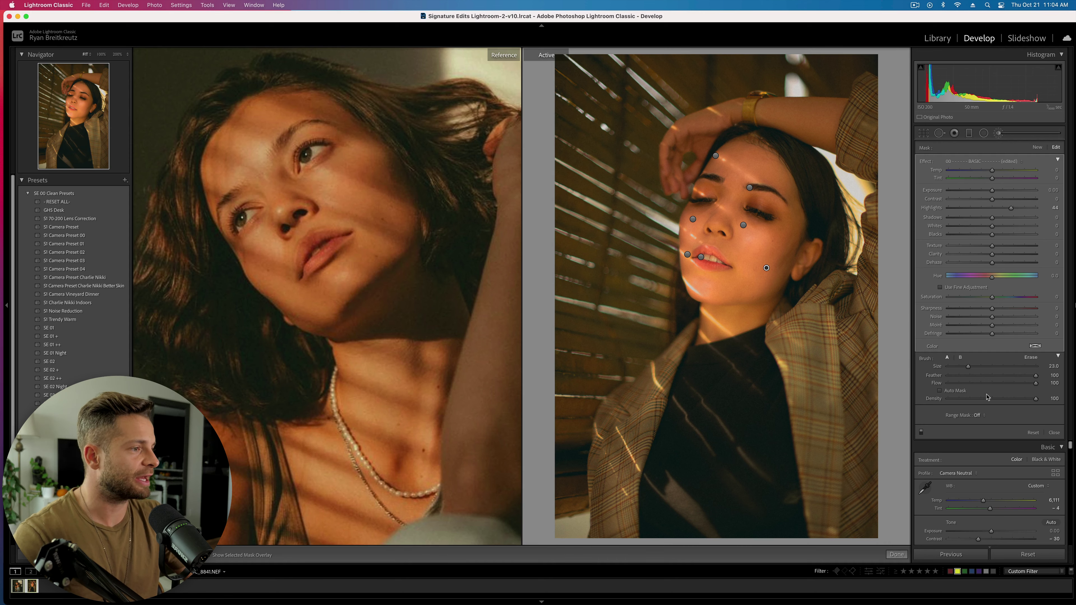
left_click_drag(1011, 209, 1067, 212)
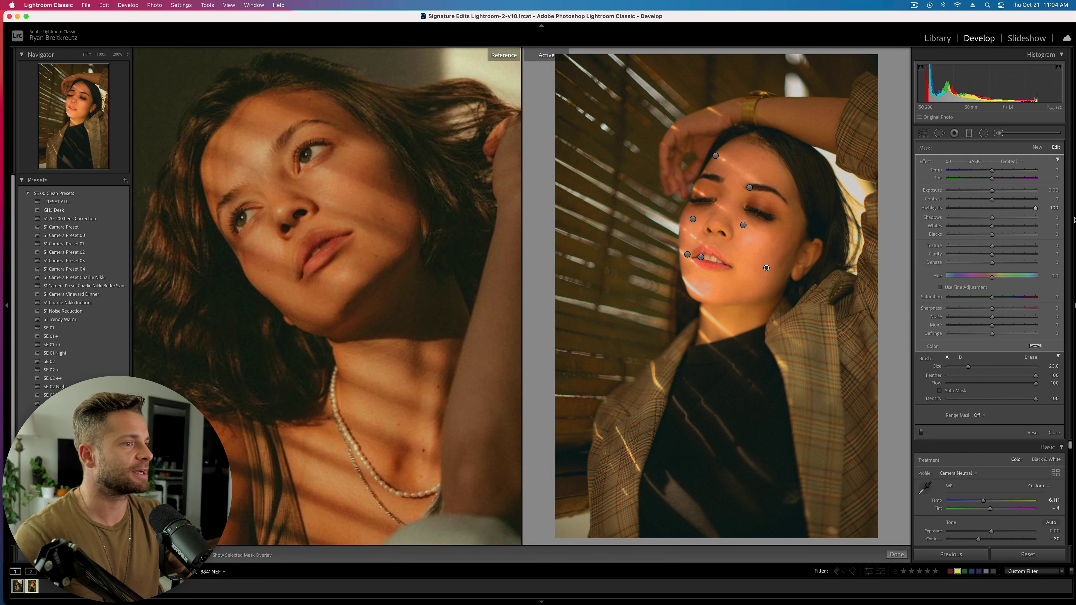
left_click(999, 225)
Restrict the new face mask with a Luminance range of 95/100, checking its coverage with the mask overlay
left_click(977, 415)
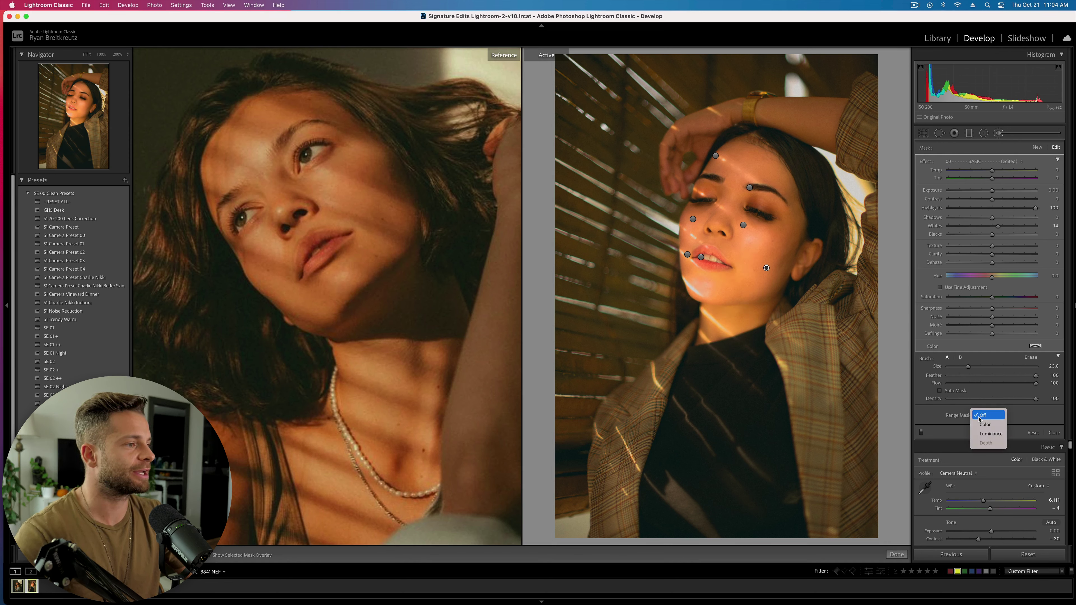
left_click(989, 434)
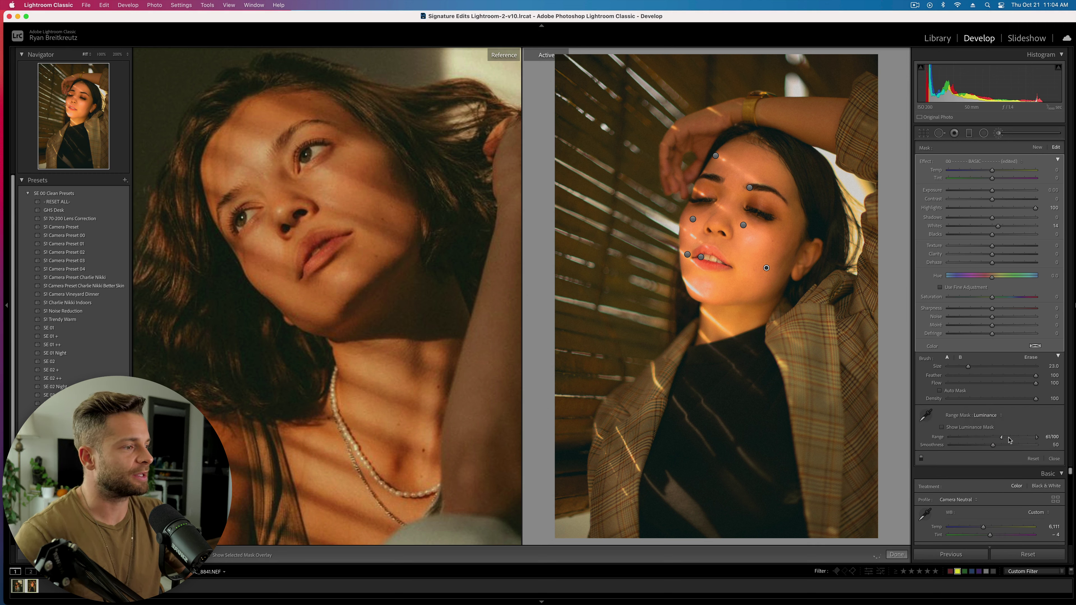
key("o")
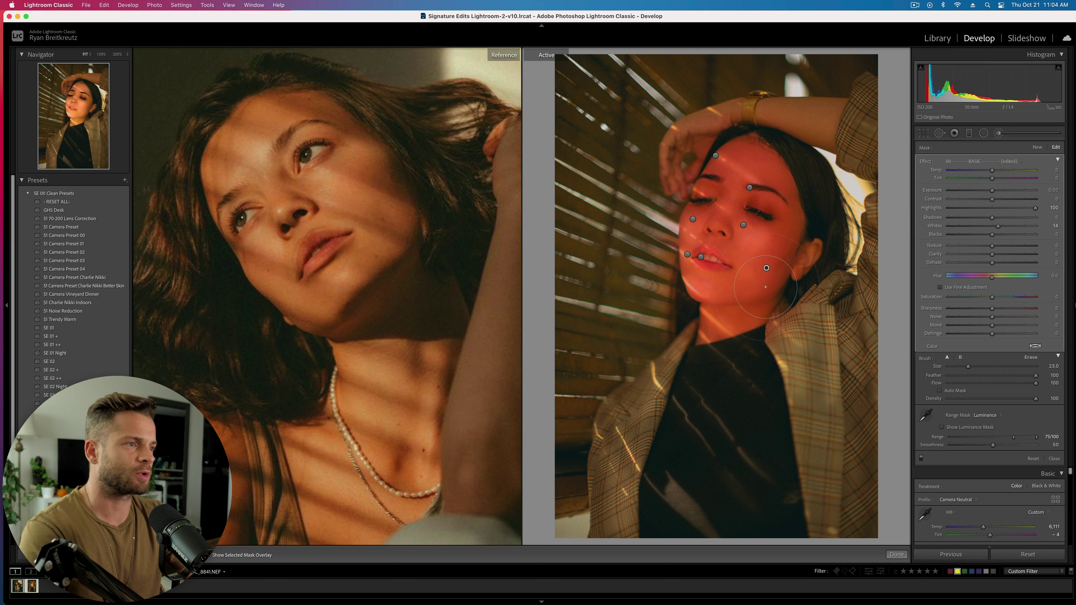
left_click_drag(1014, 438, 1009, 438)
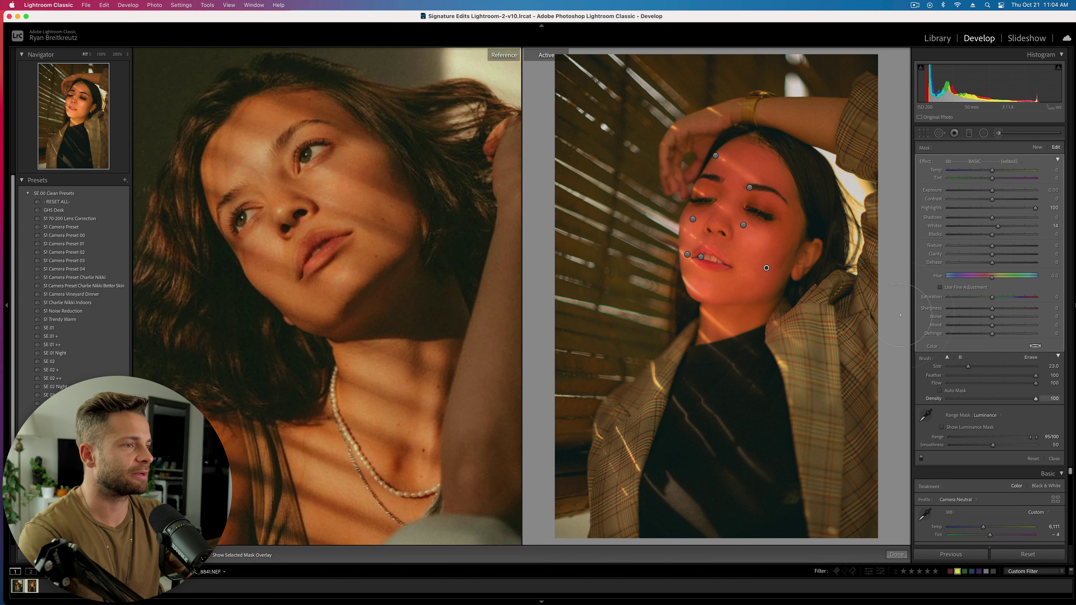
key("o")
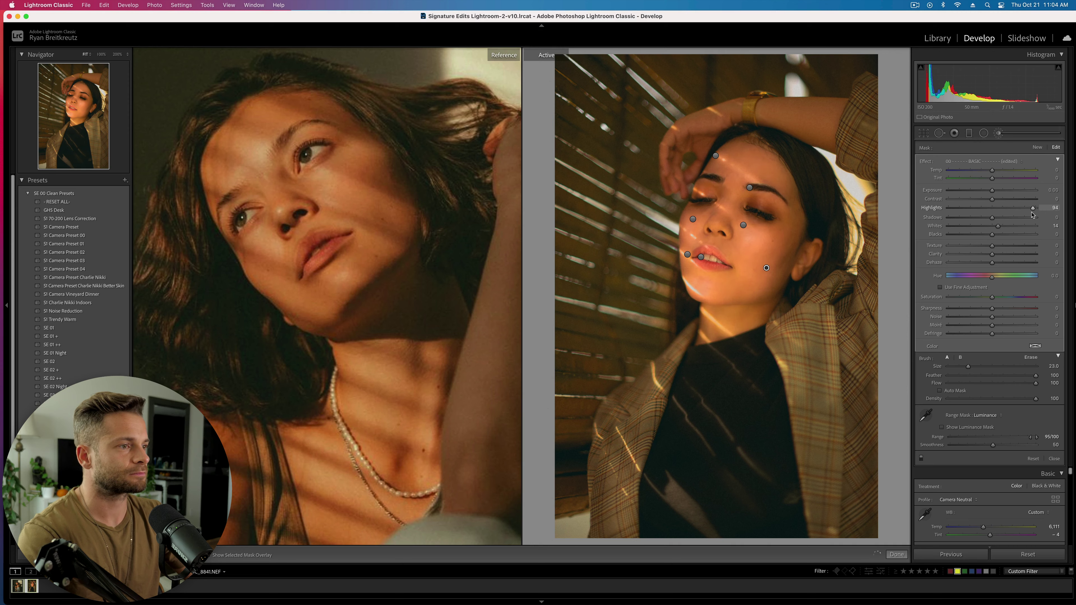
Lower the face mask's Highlights to 28 and compare the portrait with a wider view of the reference photo
left_click_drag(1035, 207, 1012, 211)
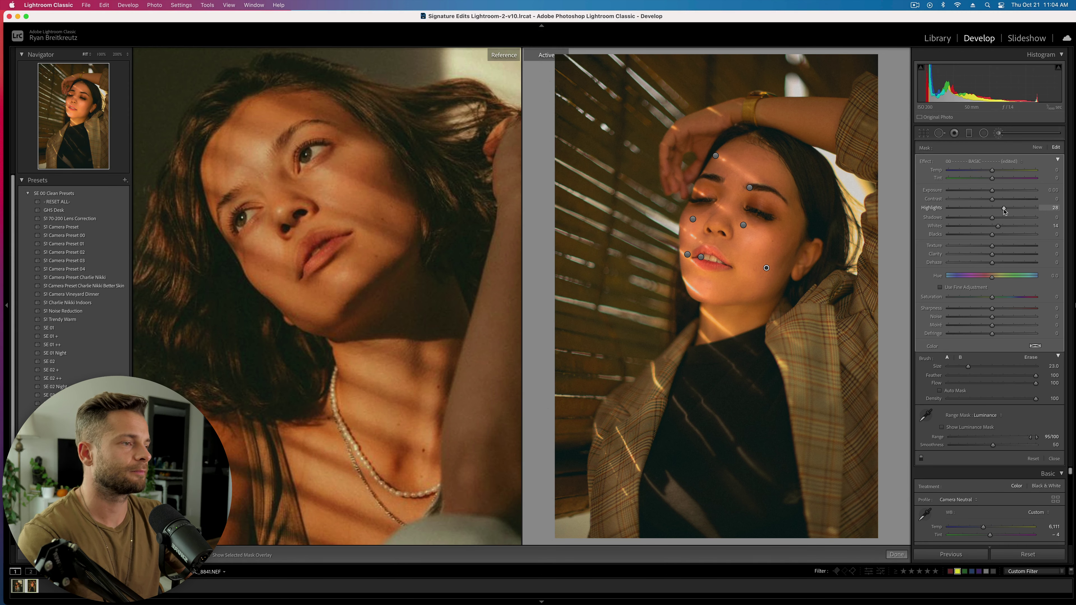
key("k")
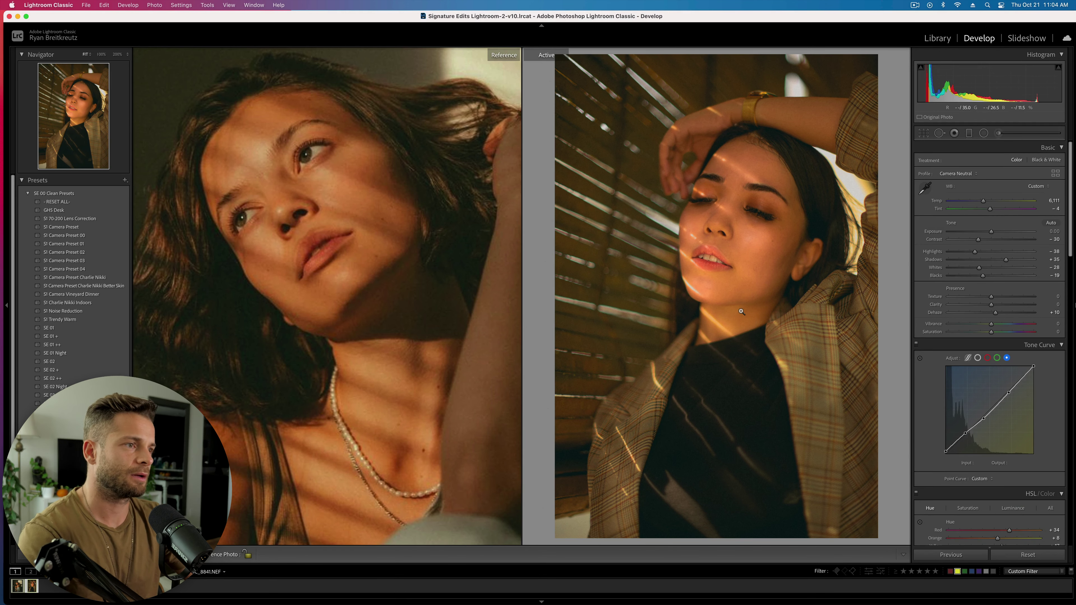
left_click(742, 311)
left_click(415, 293)
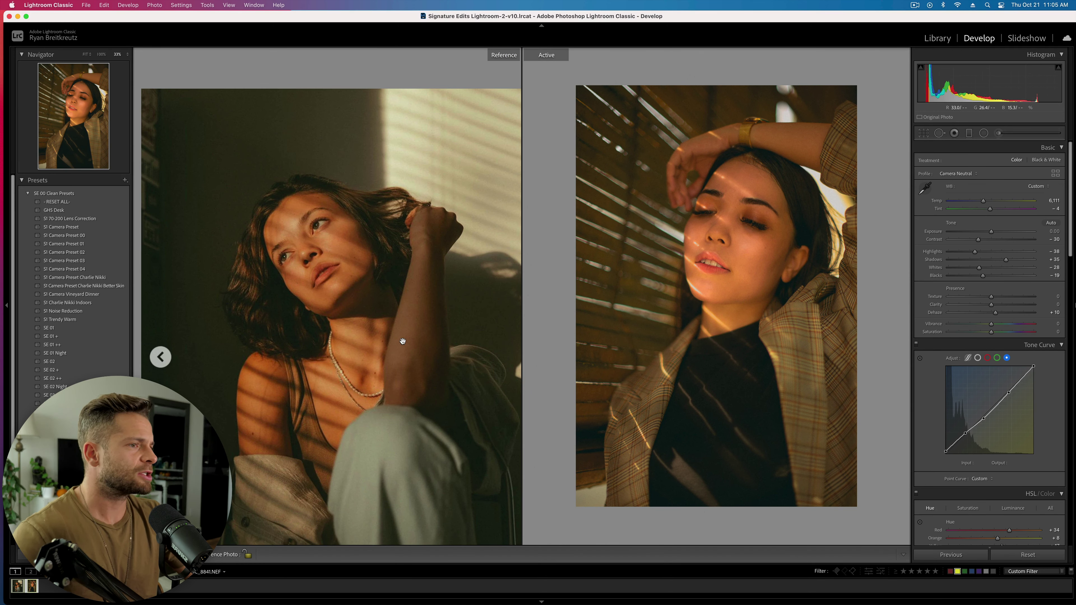
Paint a new mask across the neck just below the jaw with a smaller brush, using Contrast -31 and Highlights 23
left_click(999, 134)
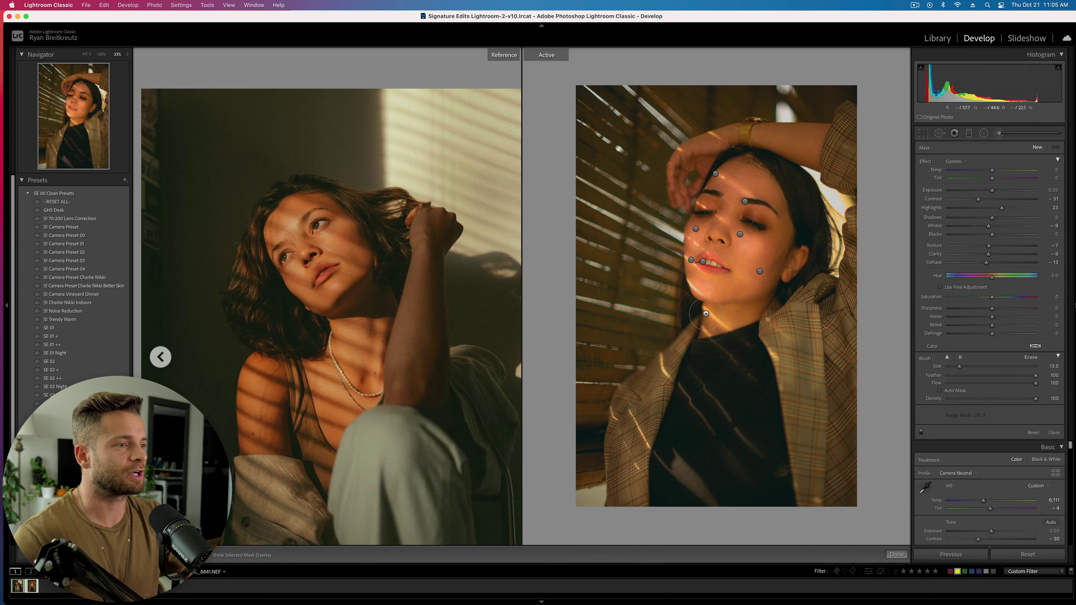
key("bracketleft")
key("bracketleft")
mouse_move(711, 310)
left_mouse_down()
mouse_move(737, 309)
mouse_move(701, 330)
mouse_move(759, 310)
left_mouse_up()
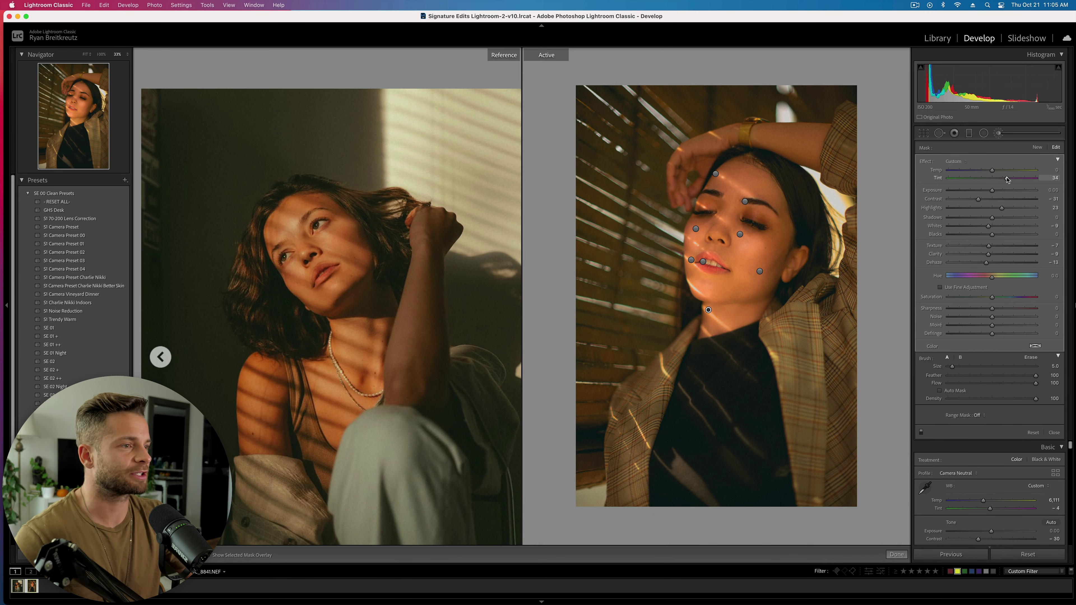
Paint a new brush mask on the woman's raised hand, with Exposure at 0.33 and Tint at 15
left_click(1037, 148)
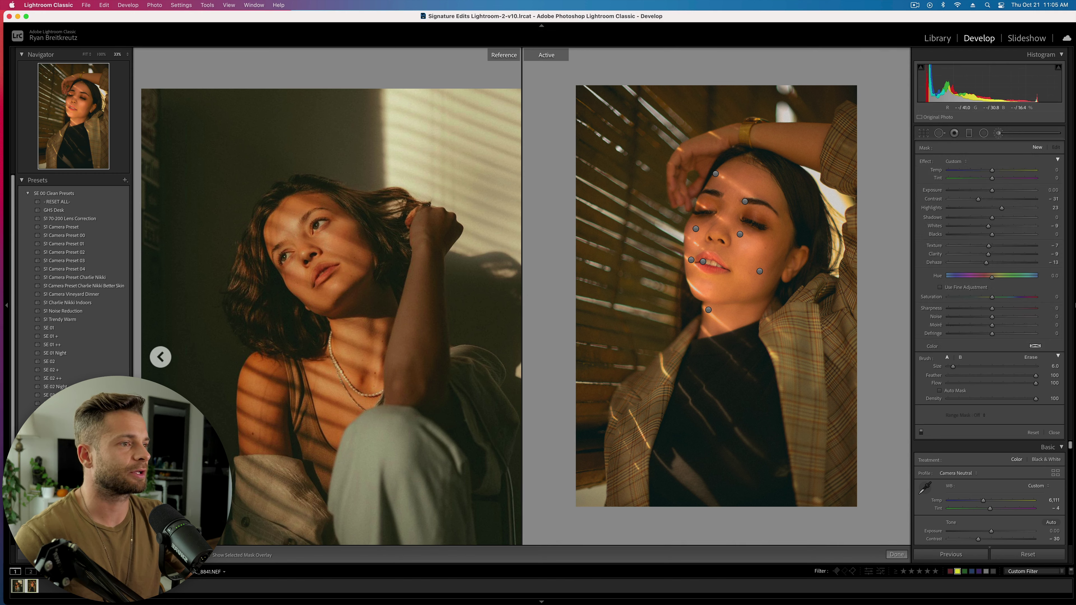
scroll(679, 190, "up", 4)
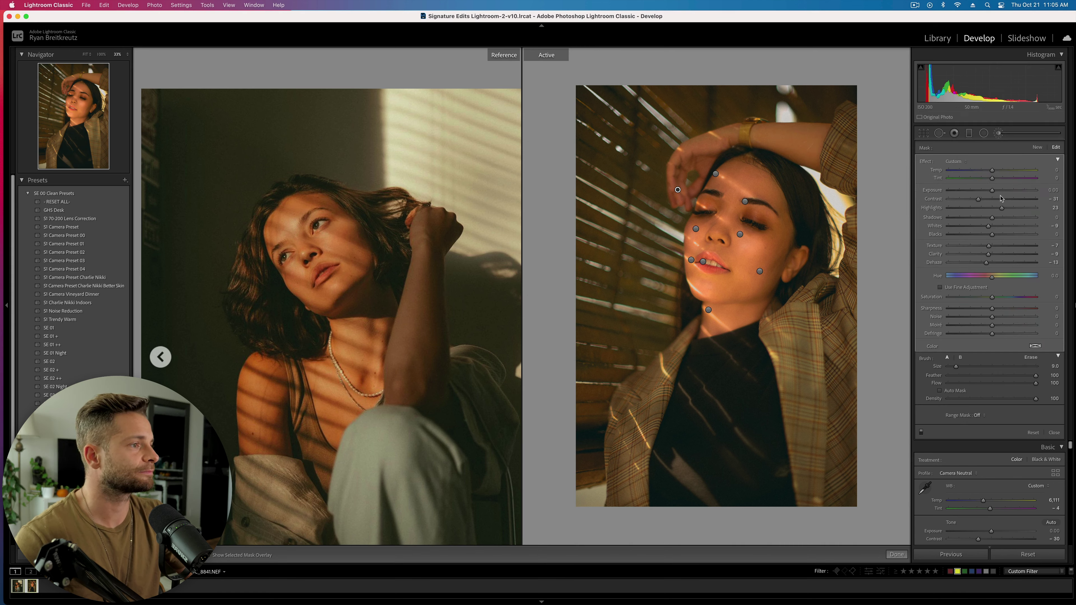
left_click_drag(993, 191, 1001, 178)
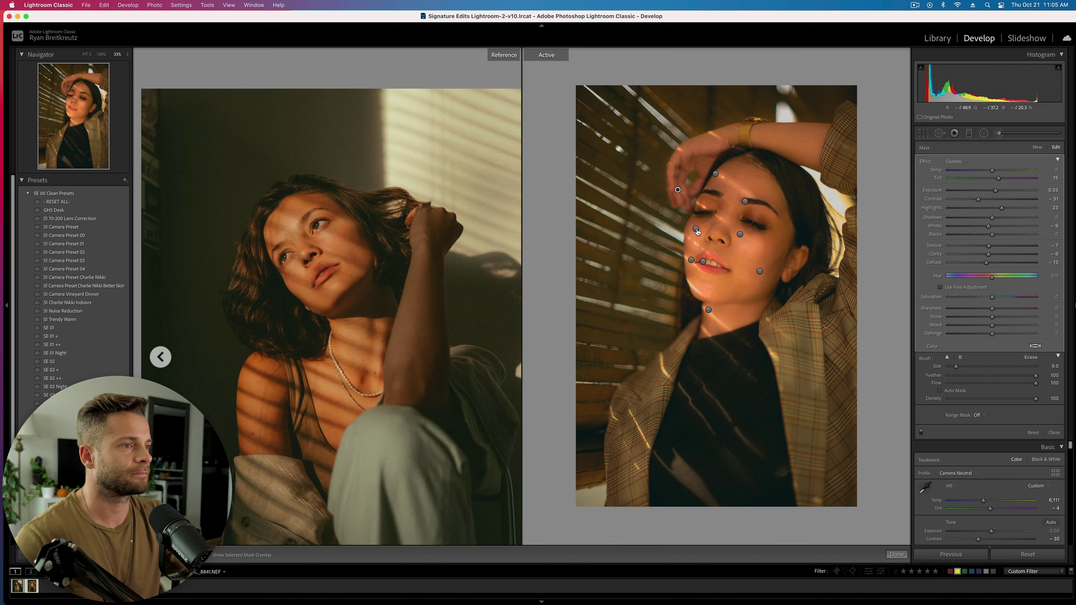
Set the Highlights of the mask beside the nose to 13 and compare the portrait before and after the edits
left_click(696, 230)
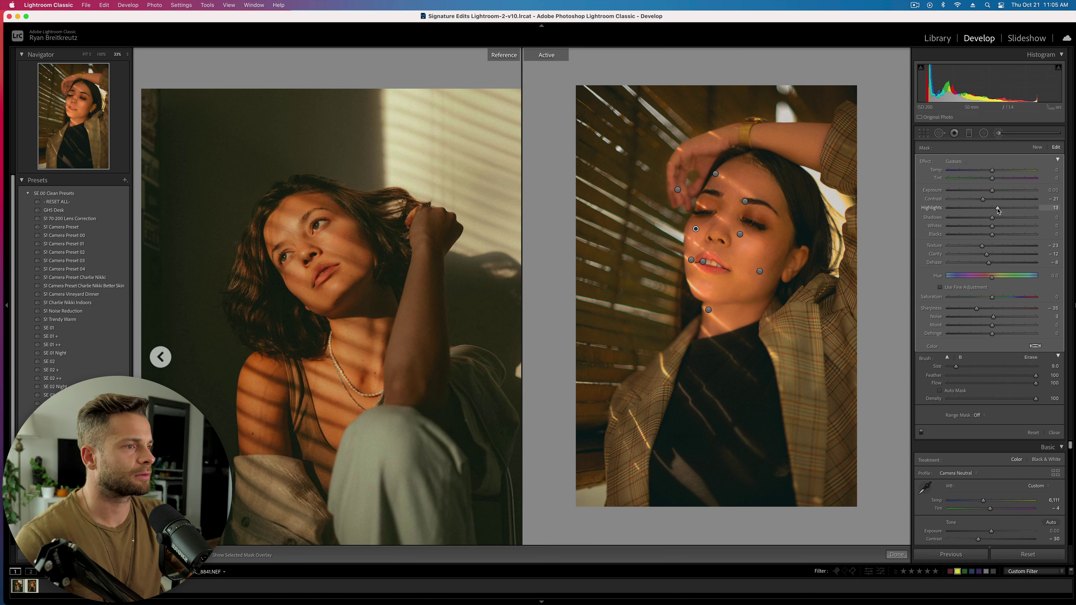
key("k")
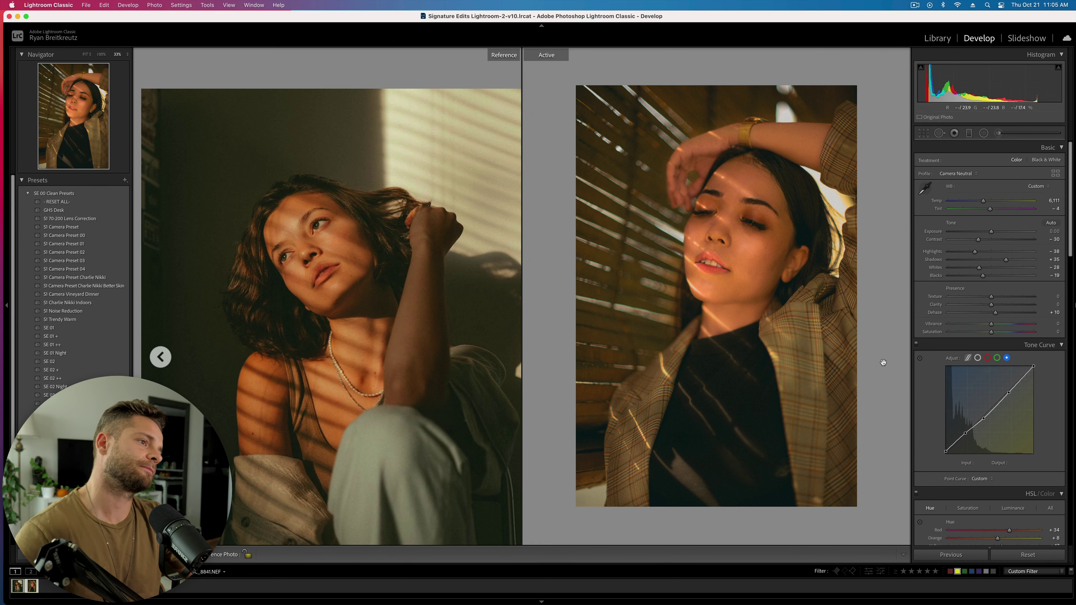
key("backslash")
key("backslash")
key("backslash")
key("backslash")
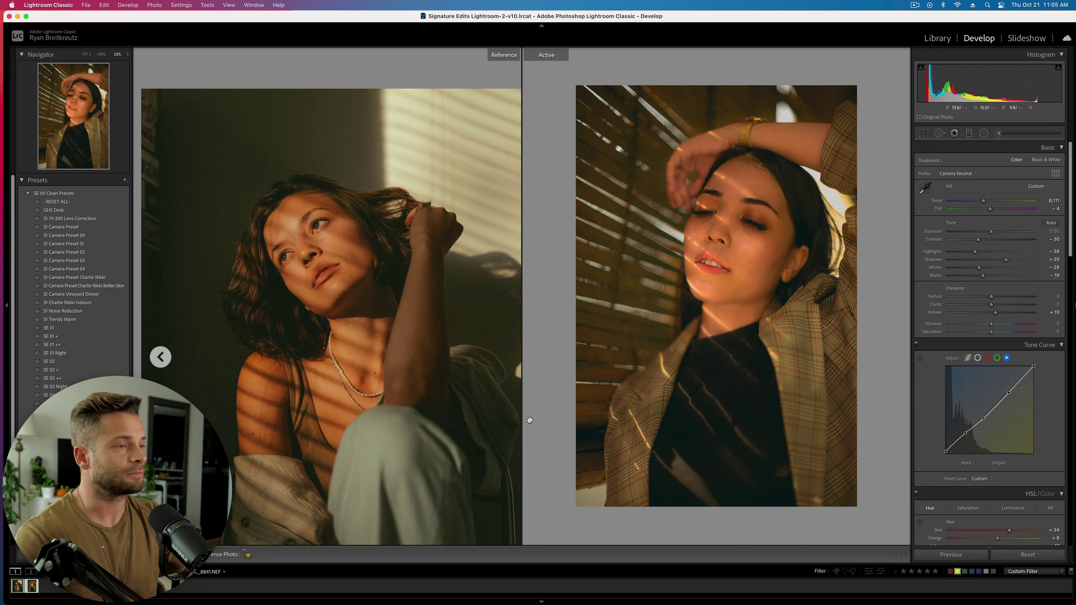
Reset the brush effects and paint a new mask under the chin with Shadows at -100
scroll(953, 317, "down", 10)
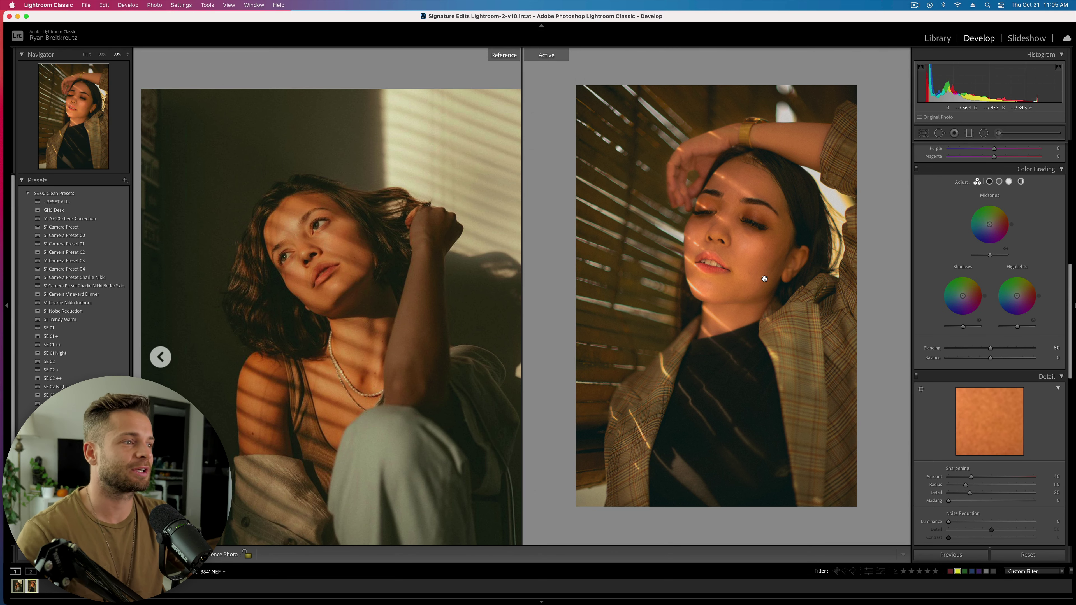
left_click(1006, 134)
key("alt")
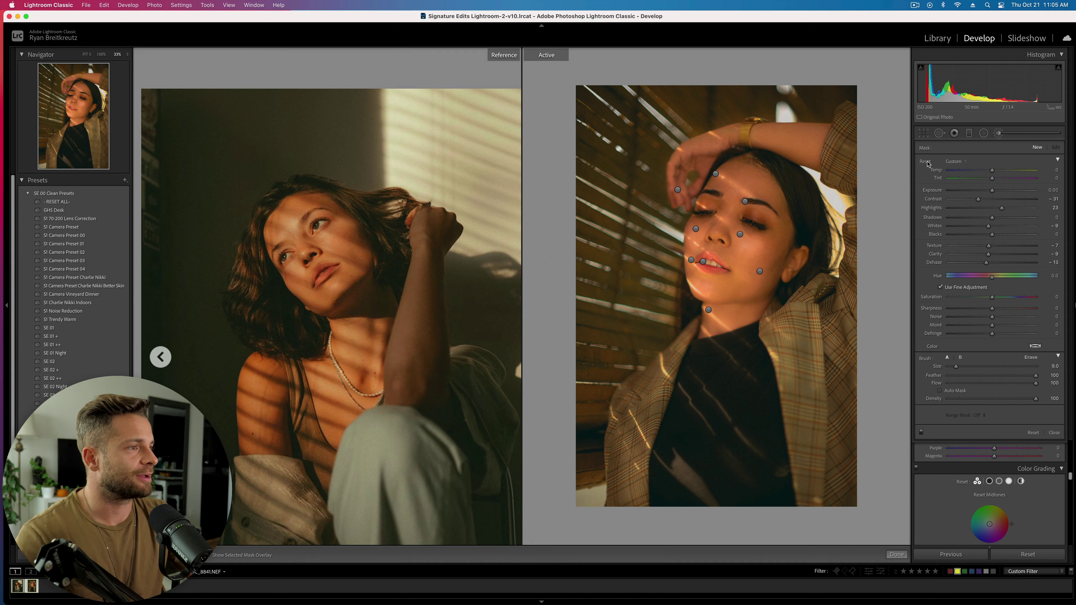
left_click_drag(992, 218, 981, 217)
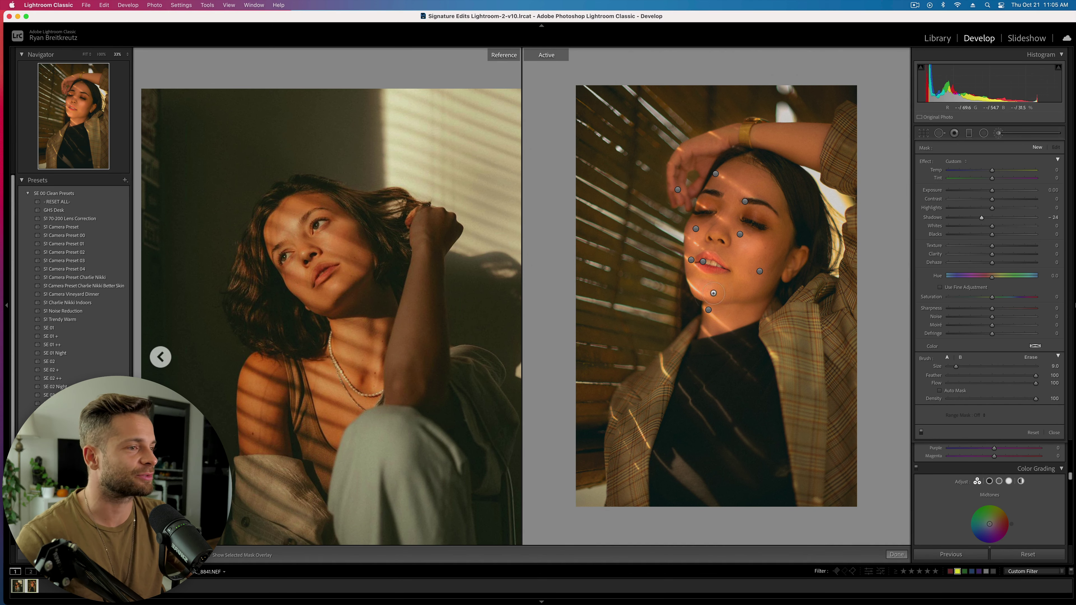
left_click_drag(703, 300, 729, 301)
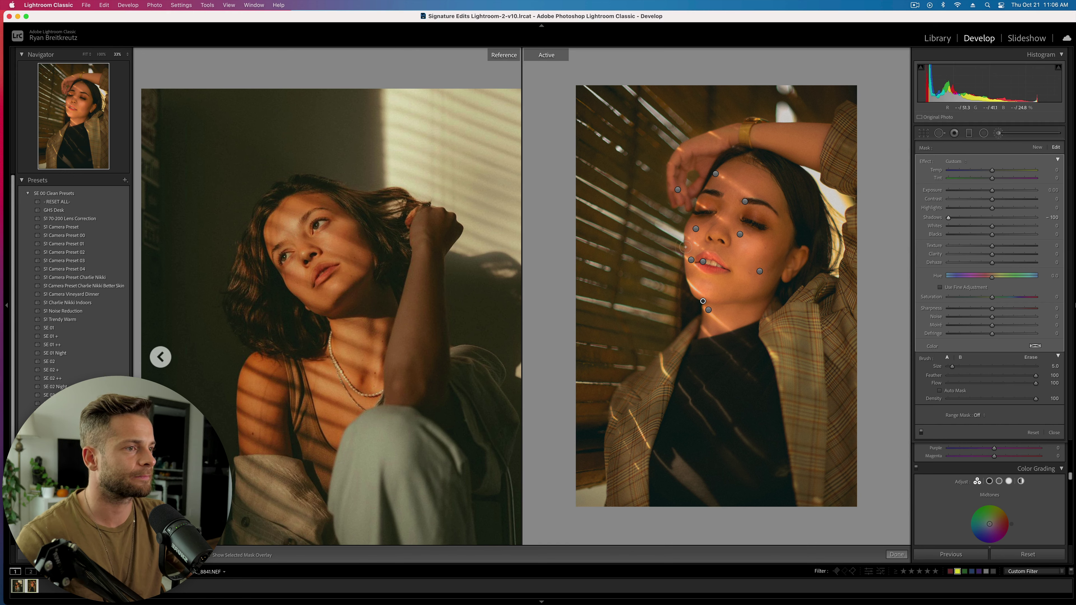
Extend the shadow mask over the lips and nose with a Size 3 brush, and set its Exposure to -0.20
left_click_drag(702, 268, 728, 261)
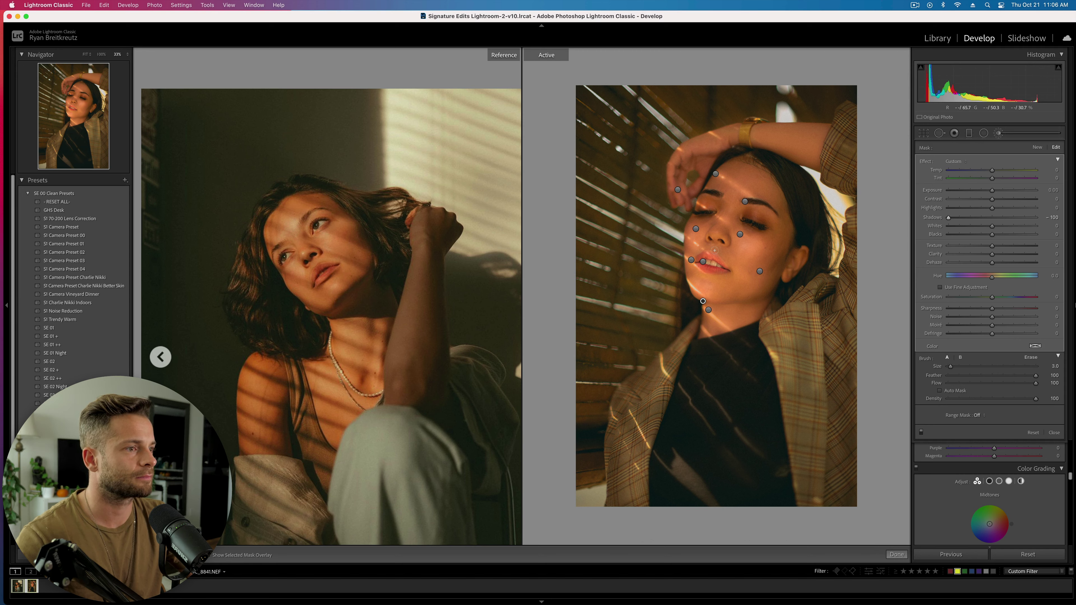
mouse_move(712, 243)
left_mouse_down()
mouse_move(739, 233)
mouse_move(732, 225)
left_mouse_up()
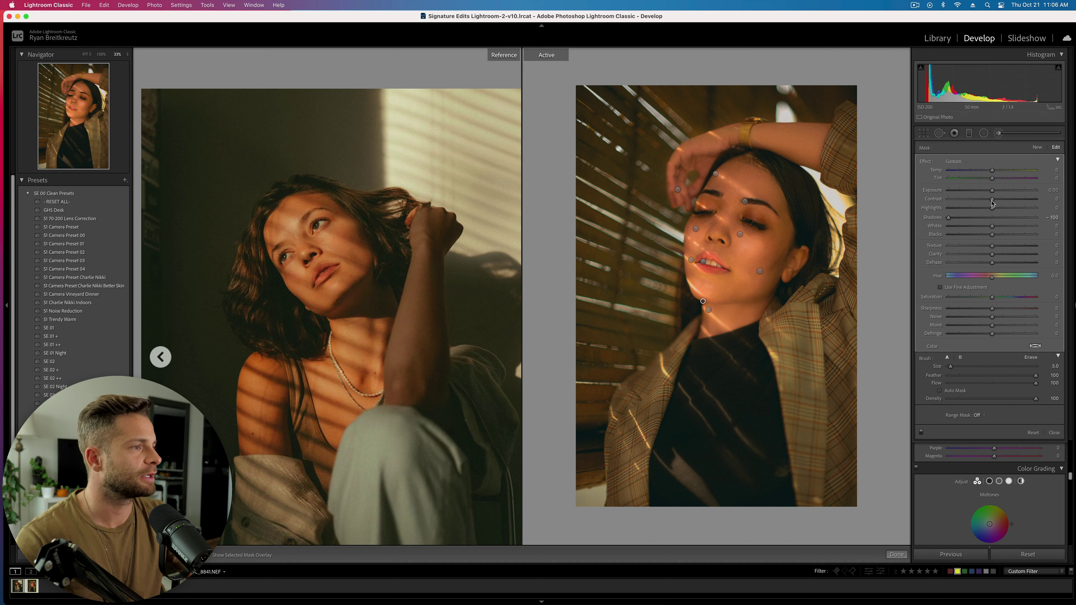
left_click(982, 191)
left_click_drag(982, 192, 990, 192)
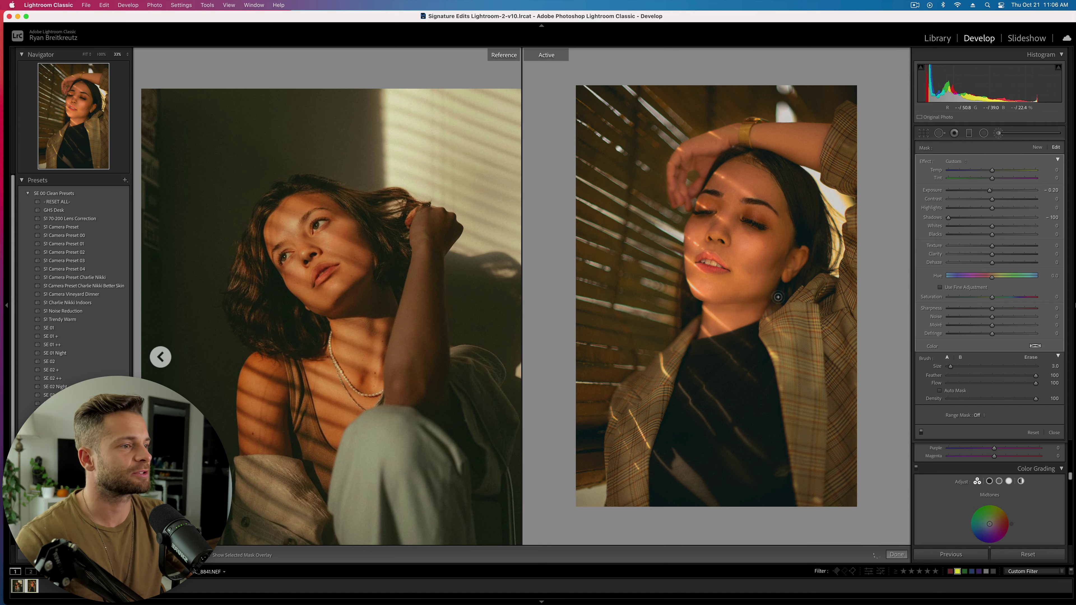
Undo the last shadow mask strokes and check the face with the mask pins hidden and shown
left_click(703, 301)
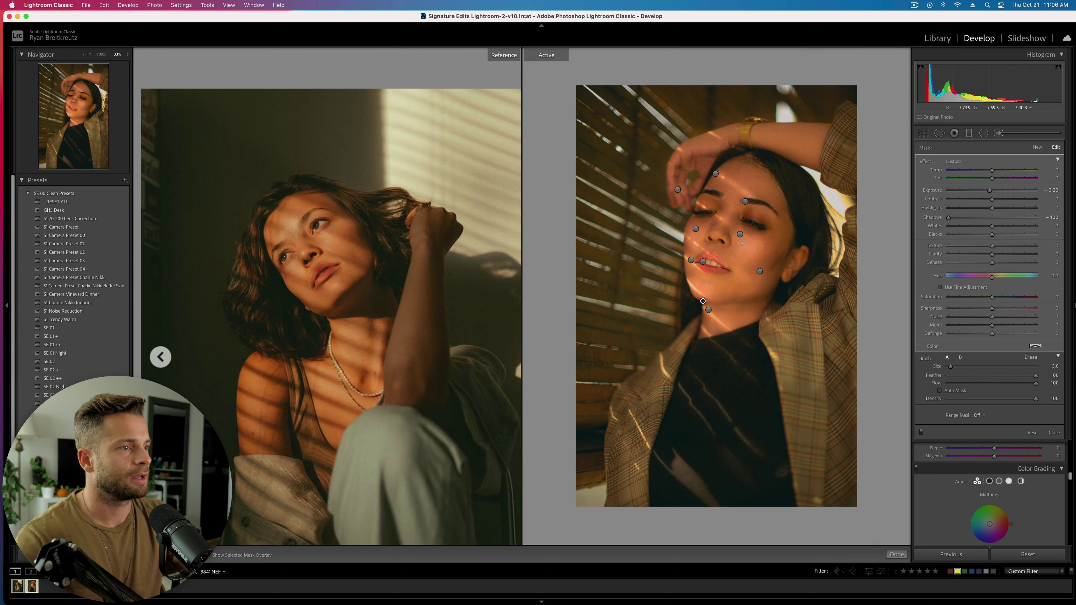
key("super+z")
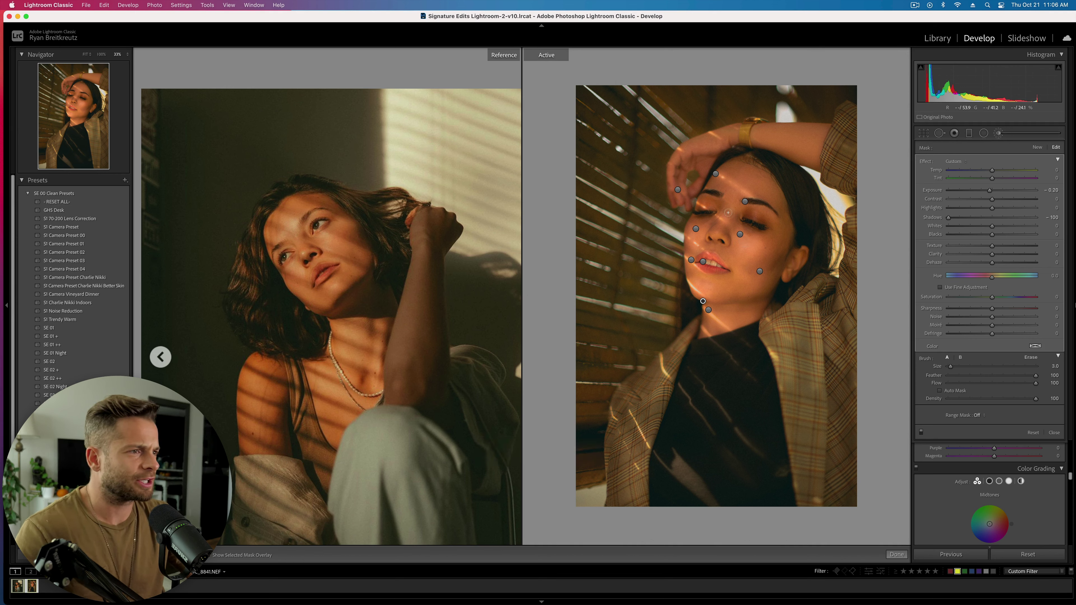
key("h")
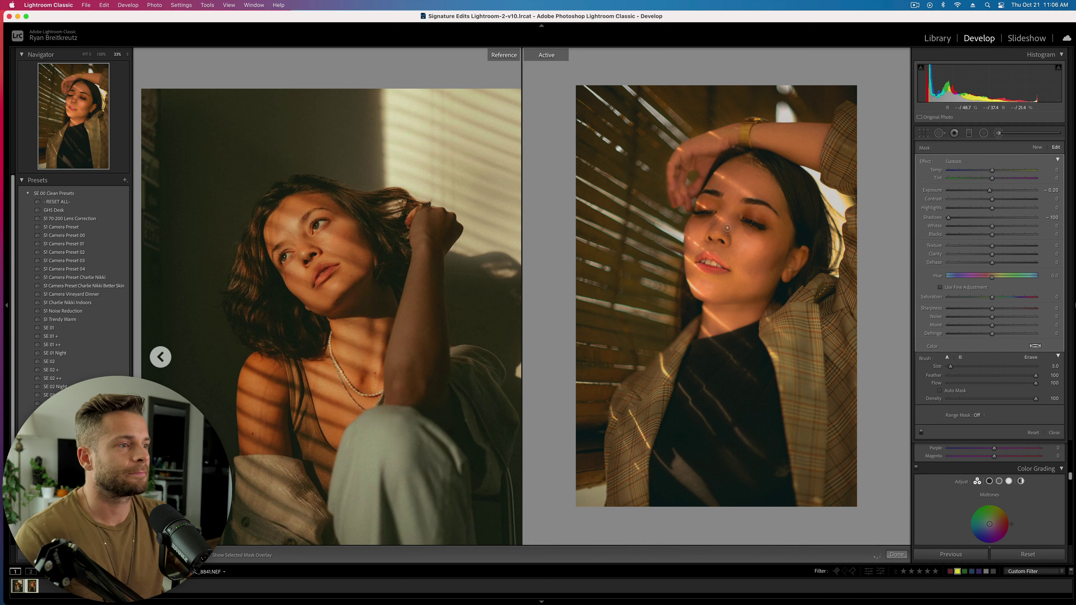
key("h")
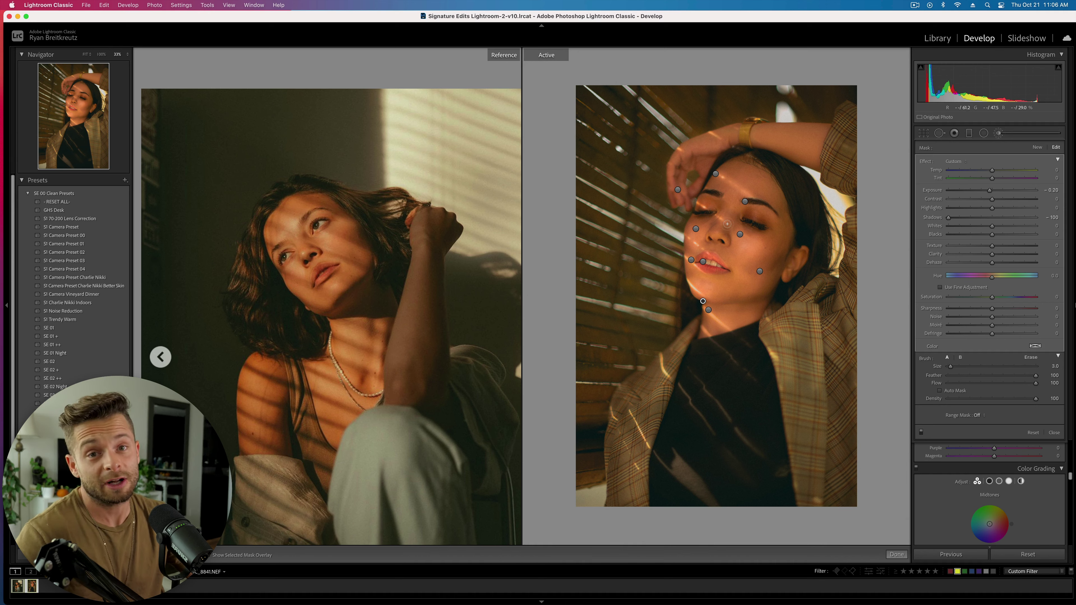
key("super+z")
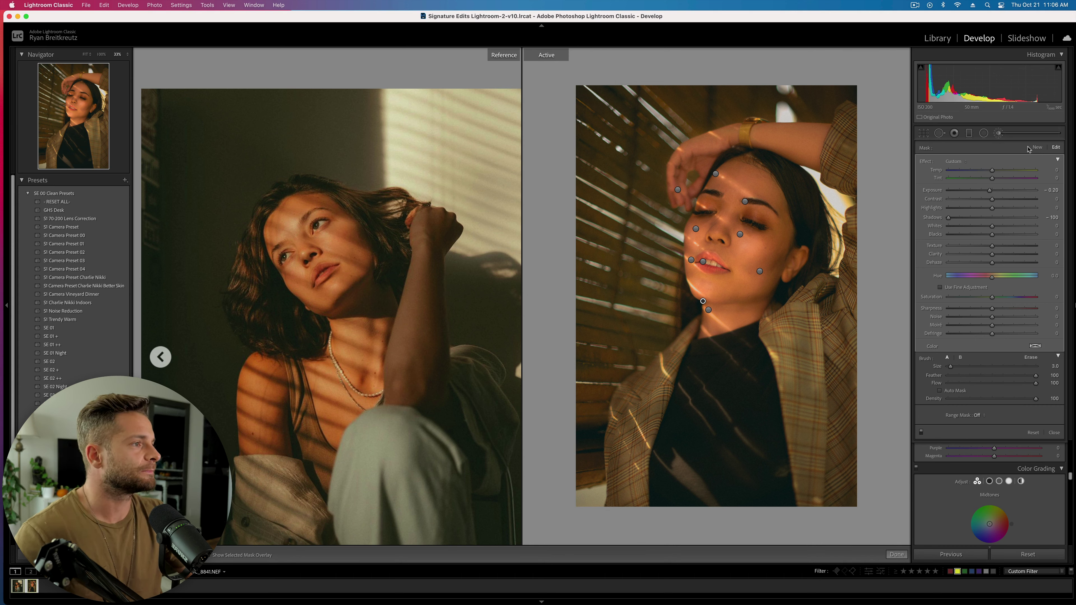
Paint a new Size 4 brush mask across the eyes, with Exposure at 0.48 and Shadows at -9
left_click(1037, 147)
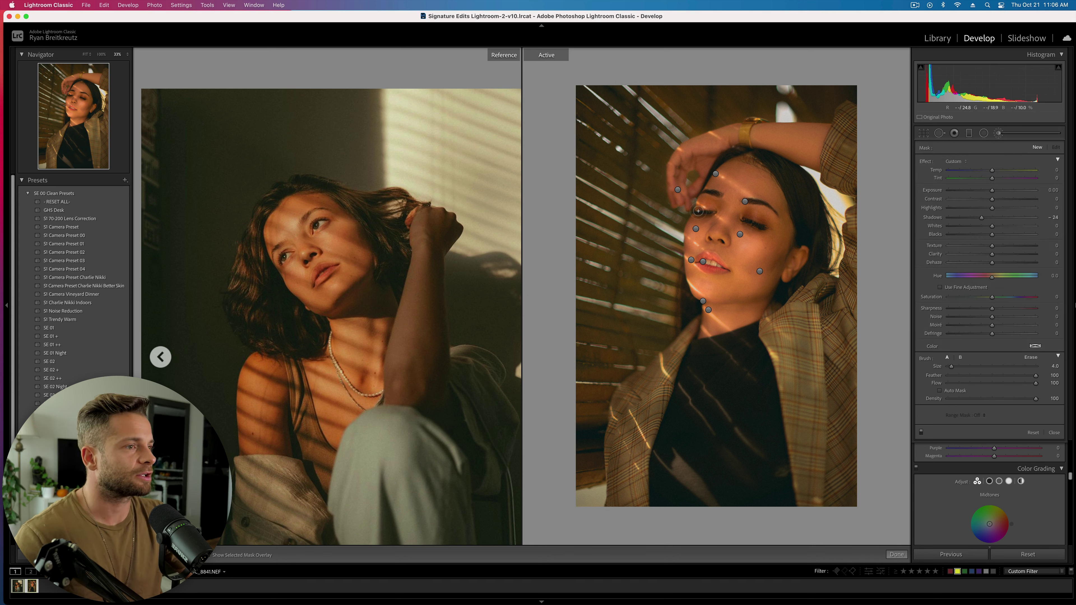
mouse_move(715, 213)
left_mouse_down()
mouse_move(757, 226)
mouse_move(746, 215)
left_mouse_up()
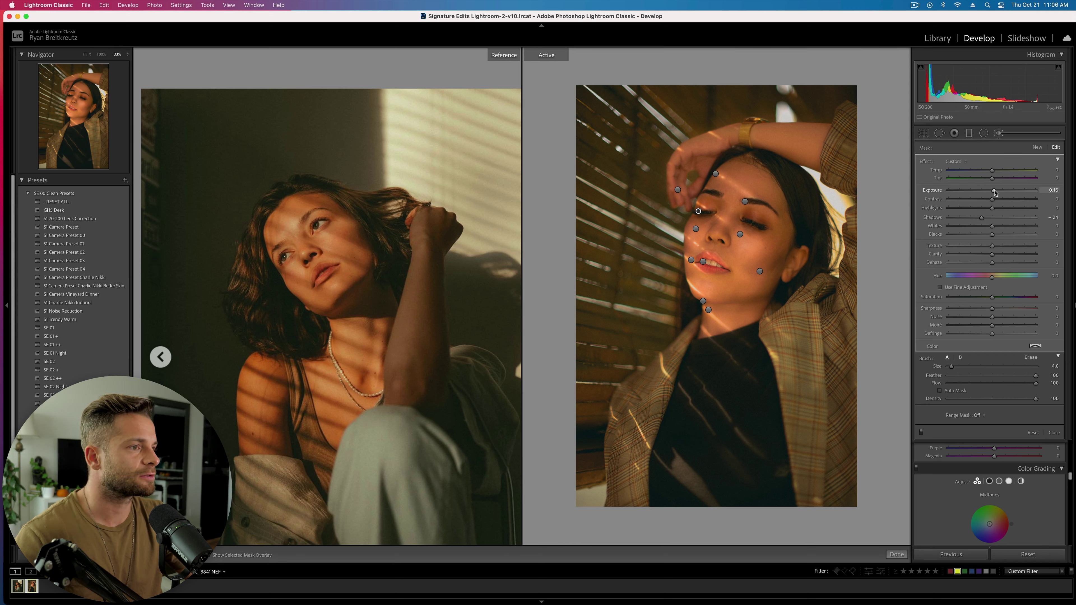
left_click_drag(999, 192, 997, 192)
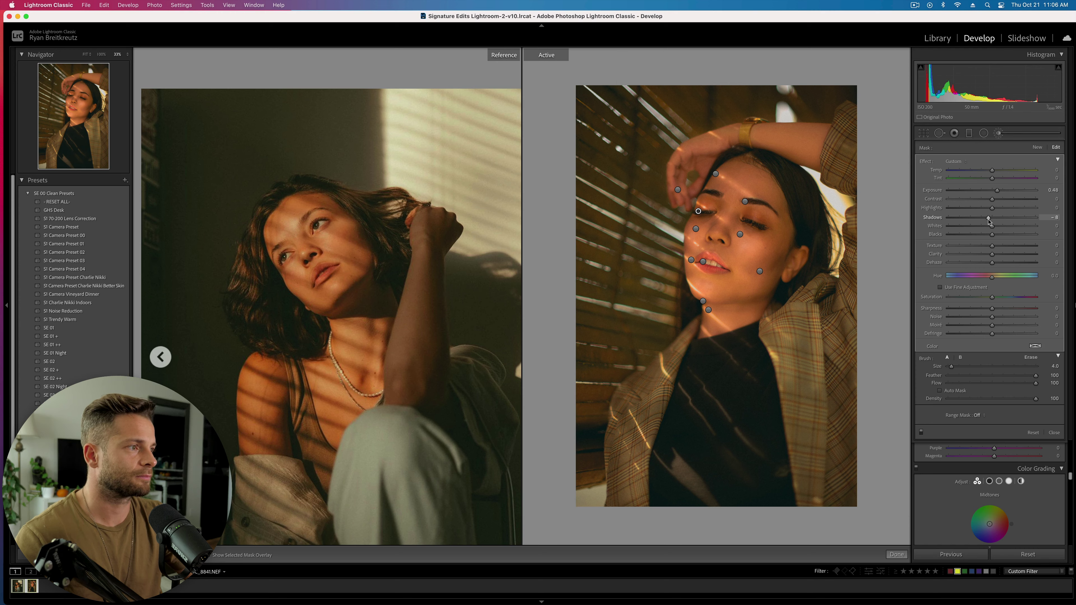
key("k")
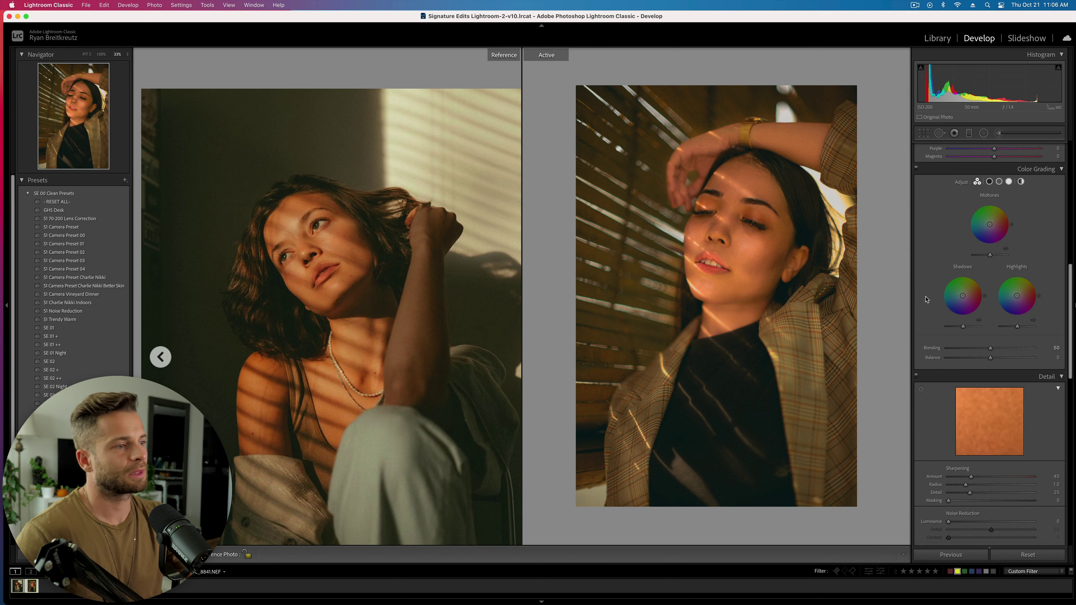
Color grade the shadows toward teal with Hue 178, Saturation 17 and Luminance -22
scroll(958, 313, "down", 5)
scroll(994, 330, "up", 5)
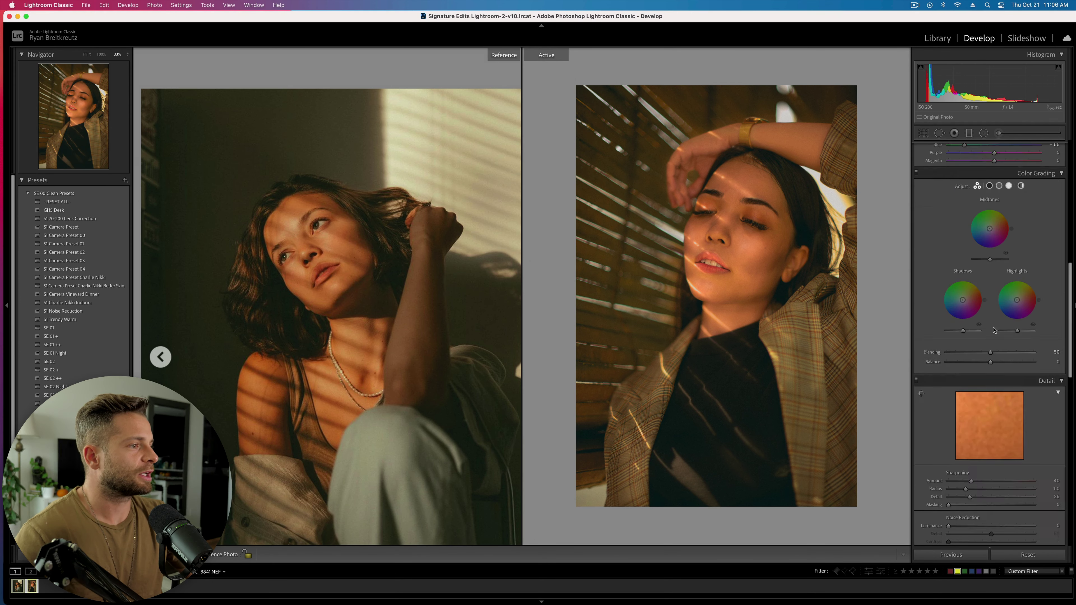
scroll(995, 330, "up", 2)
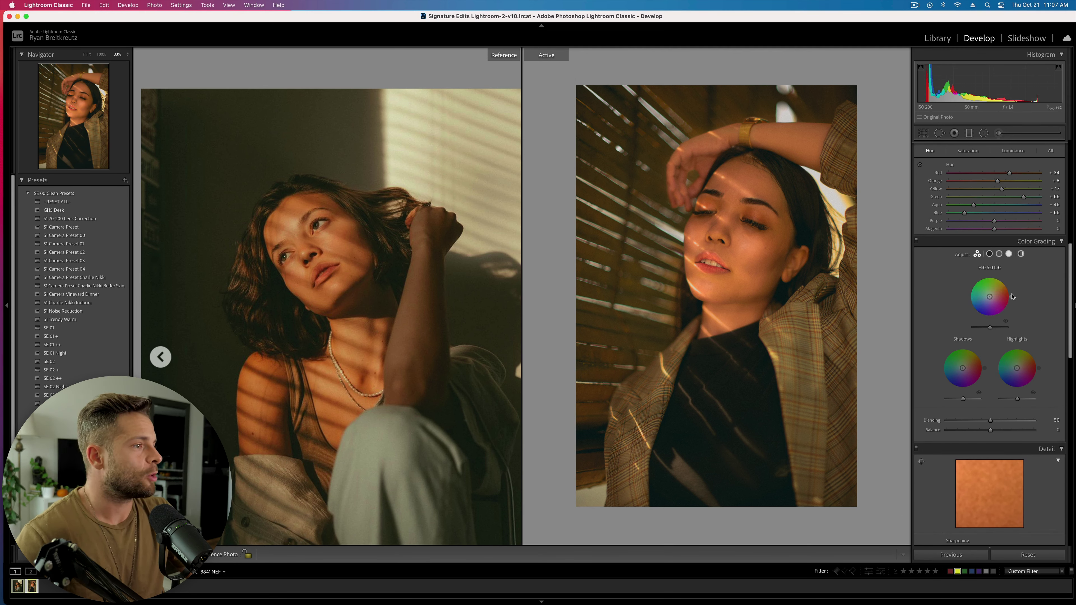
mouse_move(963, 372)
left_mouse_down()
mouse_move(951, 359)
mouse_move(959, 368)
left_mouse_up()
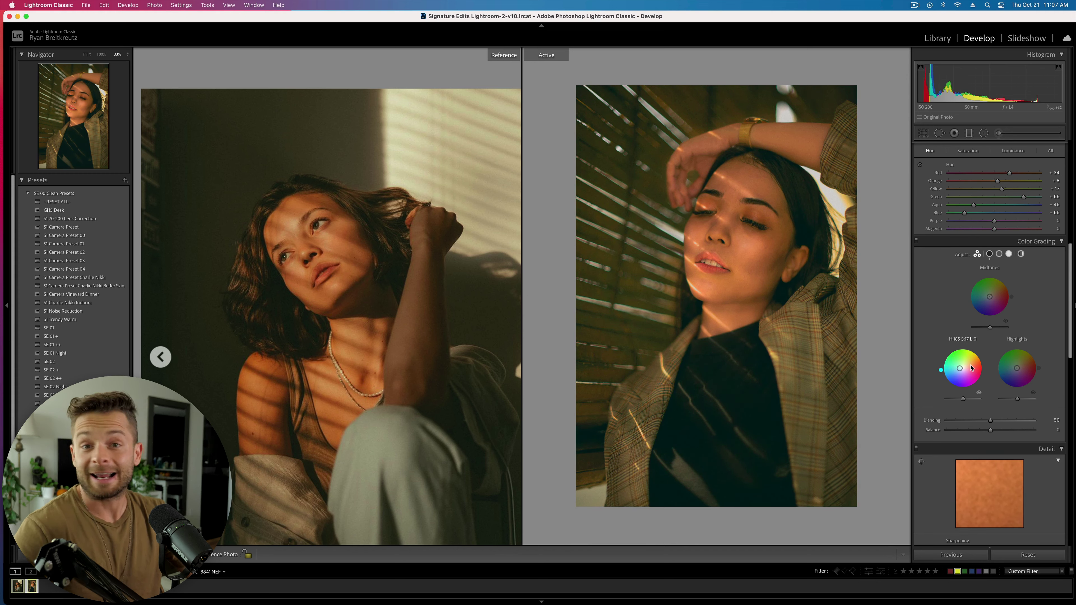
left_click_drag(972, 368, 960, 368)
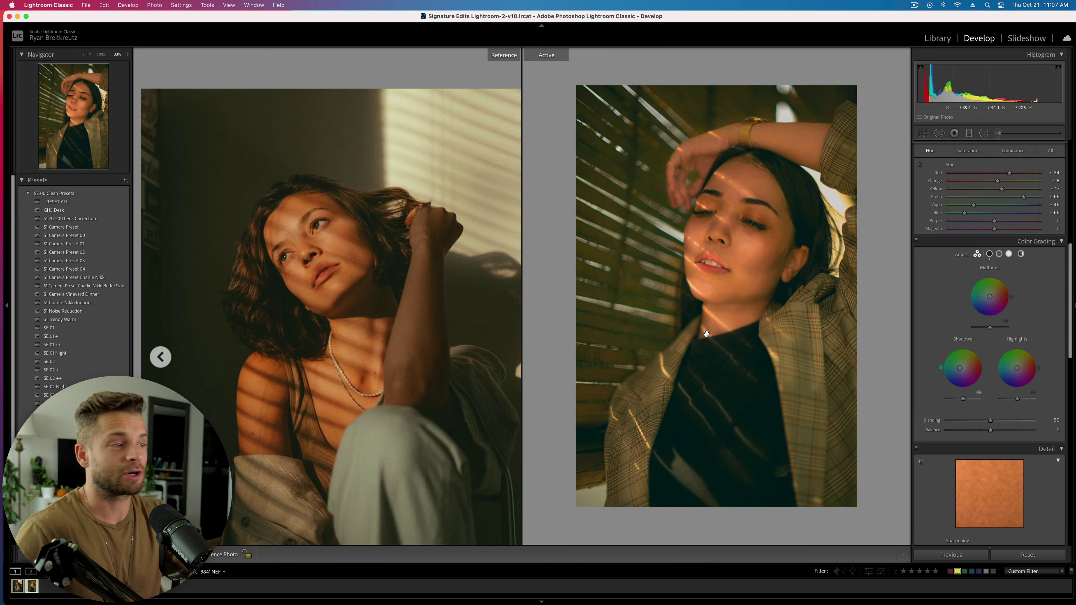
left_click_drag(963, 400, 958, 402)
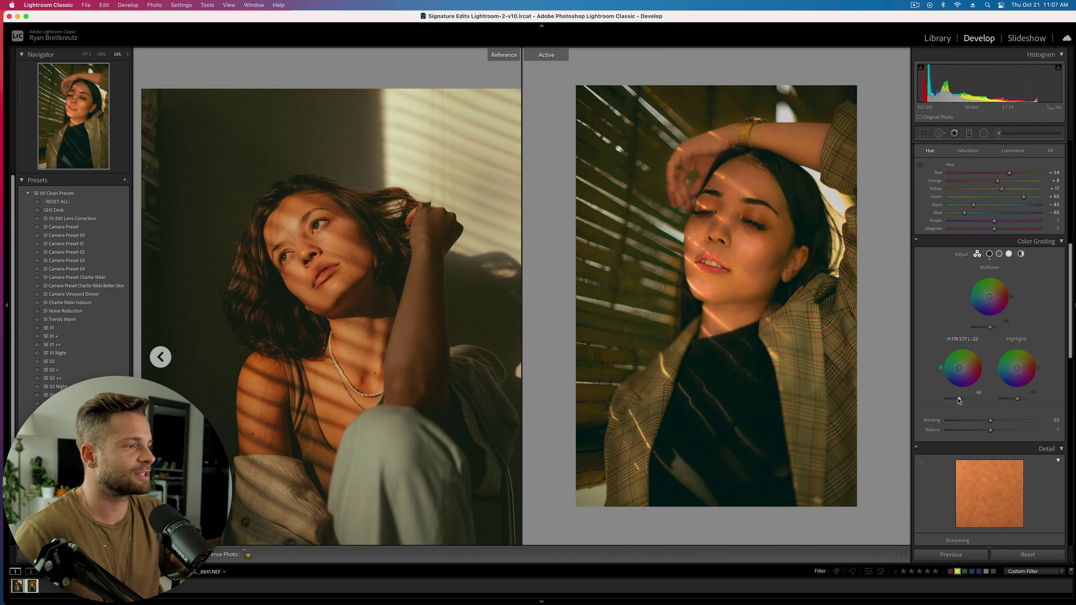
Color grade the midtones with a slight warm tint and raised luminance, comparing the portrait with the grading off and on
left_click_drag(990, 297, 998, 330)
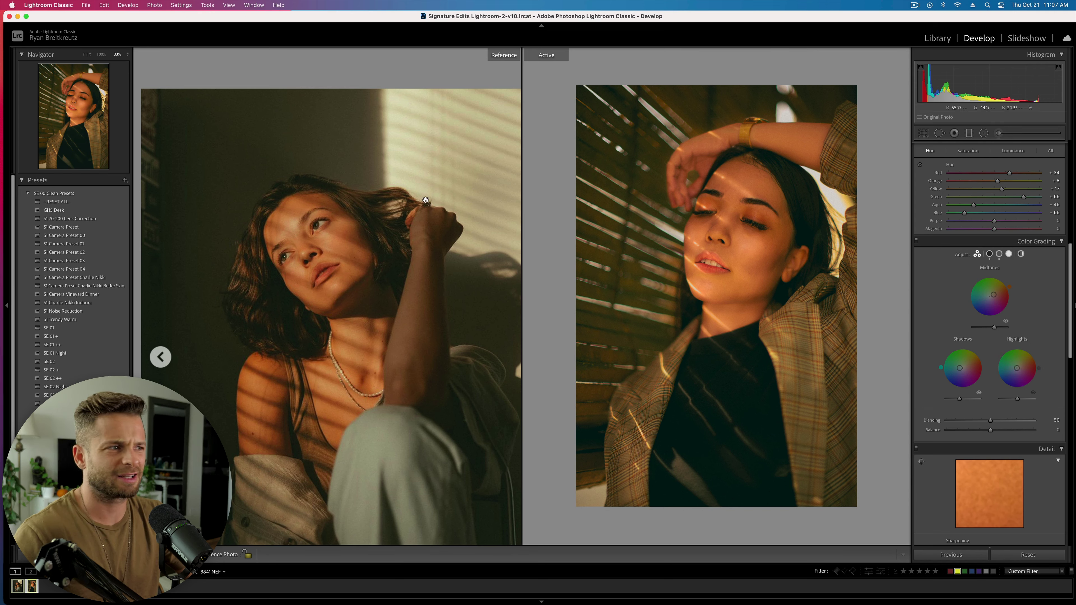
left_click(917, 240)
left_click(917, 241)
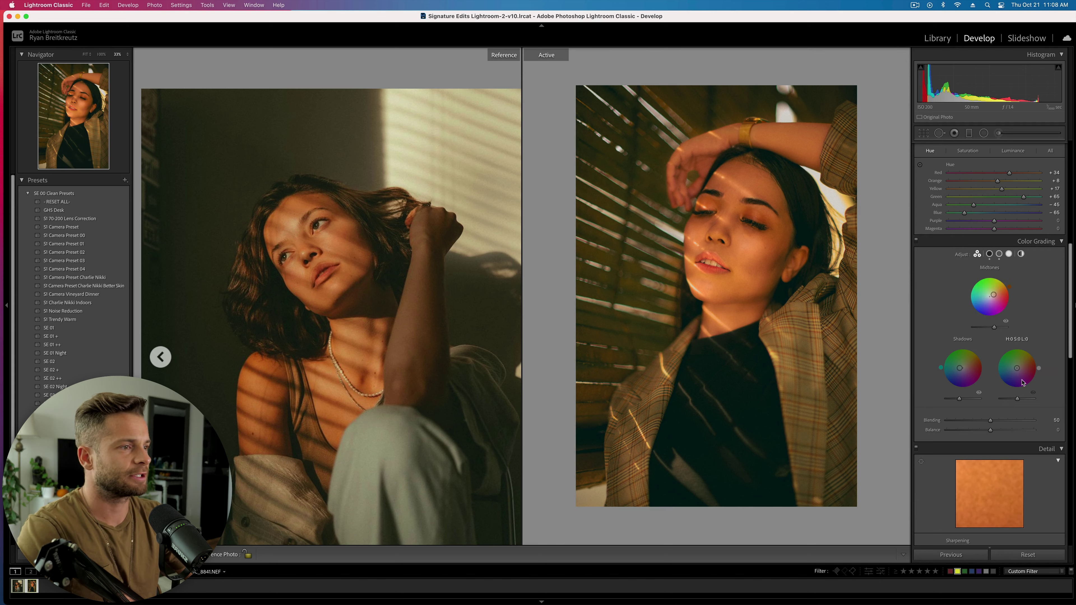
Color grade the highlights toward green with Hue 105, Saturation 11 and Luminance -17
left_click_drag(1017, 367, 1016, 365)
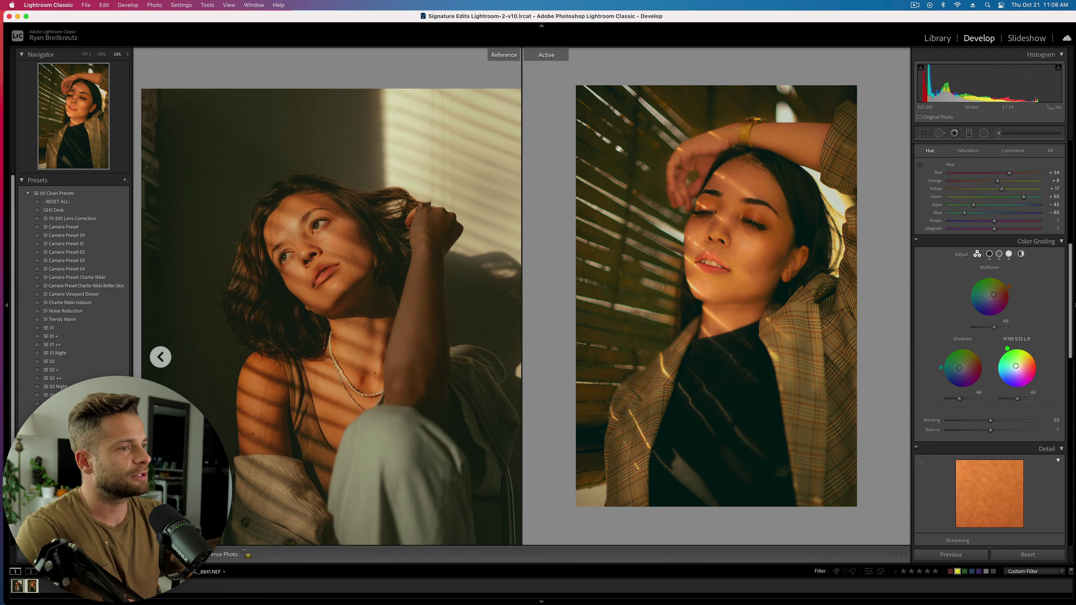
left_click_drag(1016, 368, 1016, 367)
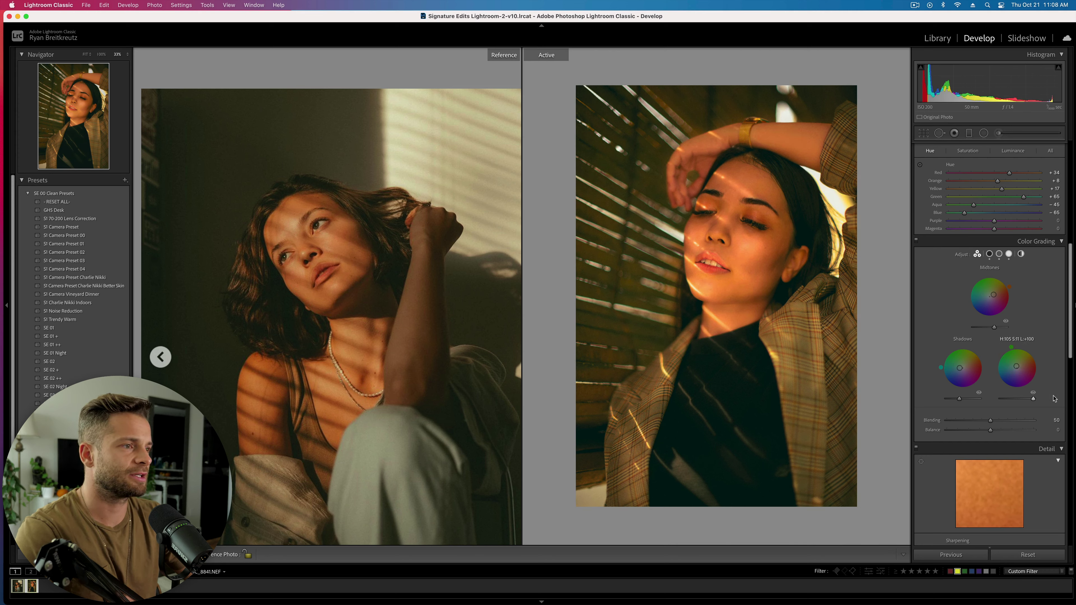
left_click_drag(1017, 401, 1002, 402)
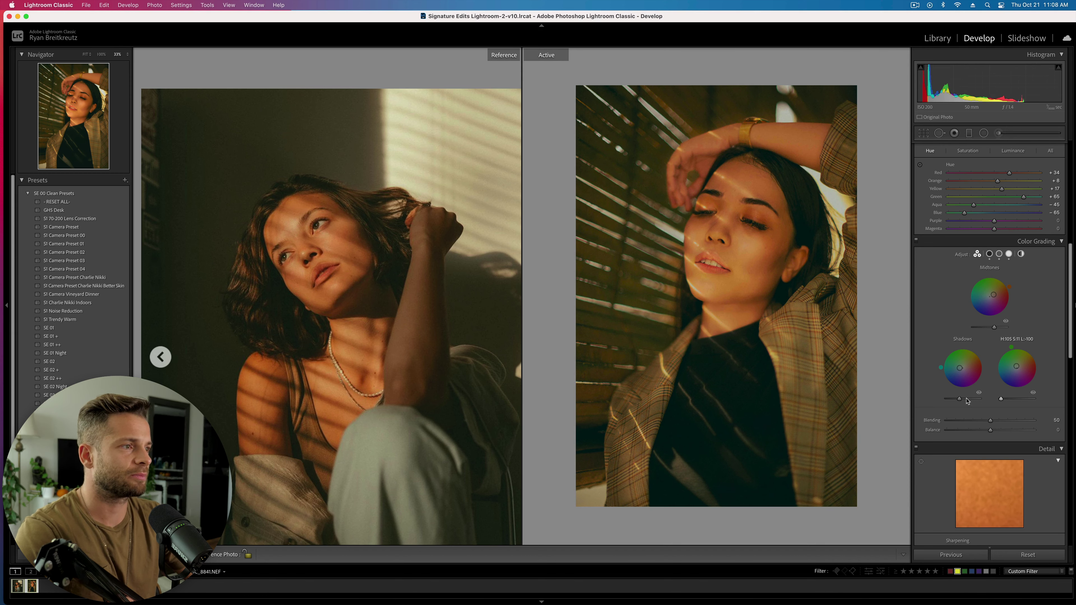
left_click_drag(1002, 399, 1015, 400)
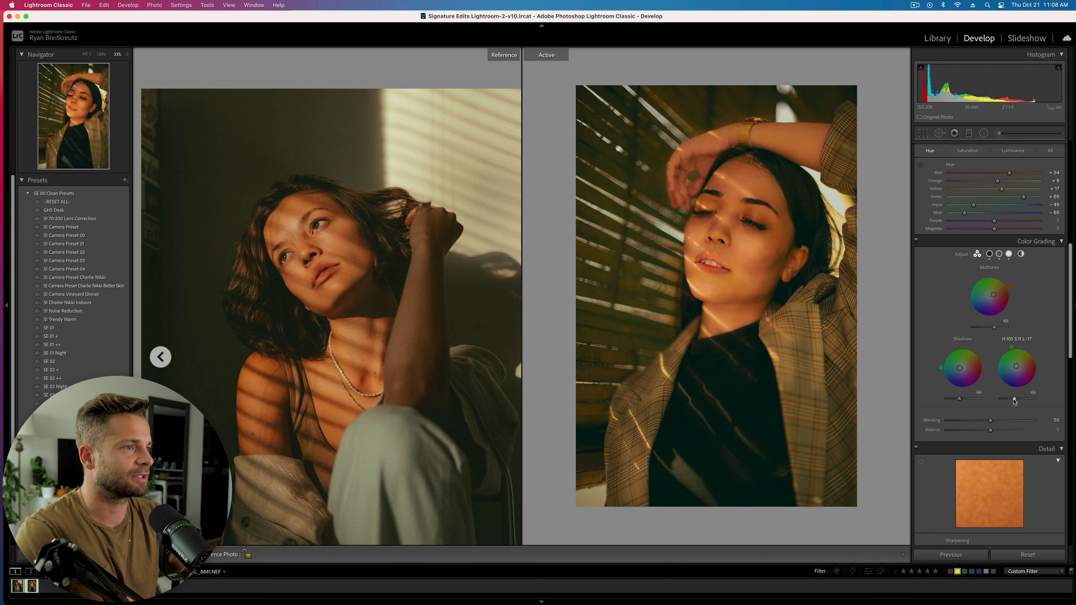
Compare the portrait with the color grading off and on, and set the Orange hue to +4
left_click(916, 241)
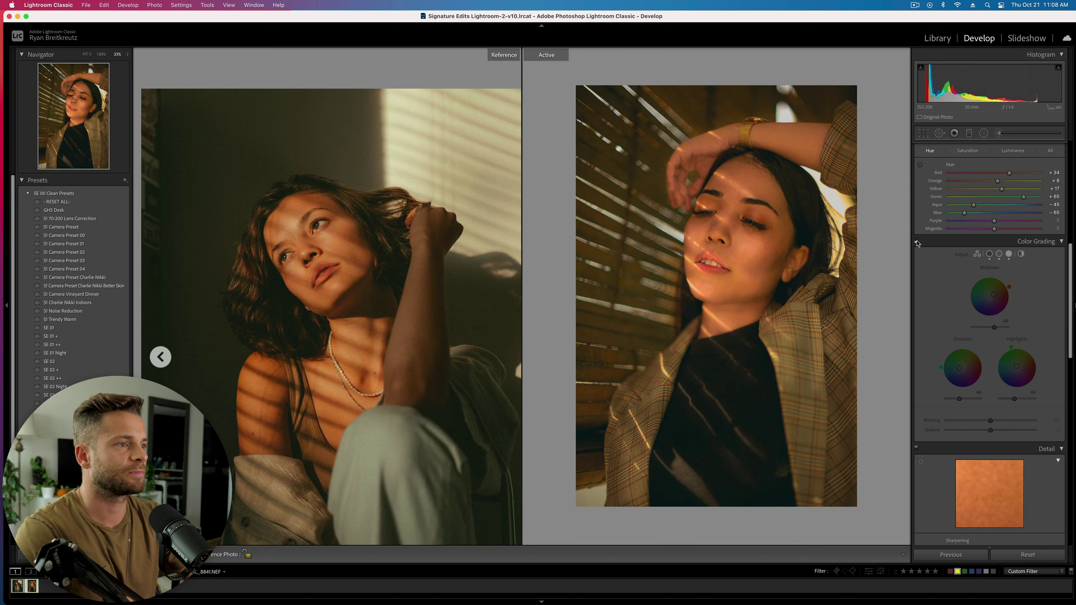
left_click(916, 242)
key("super+minus")
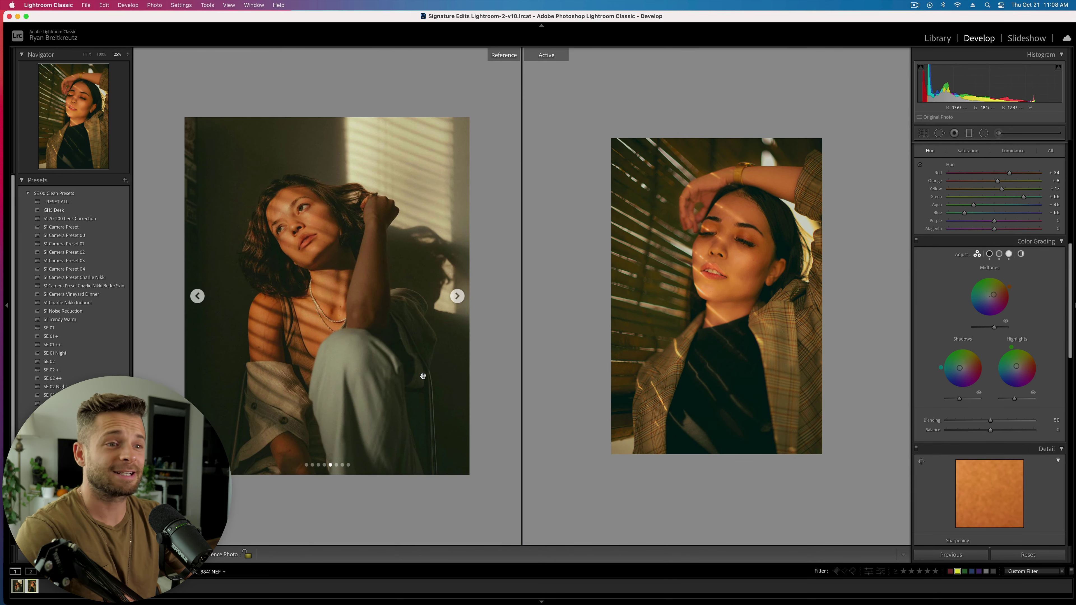
scroll(972, 371, "up", 10)
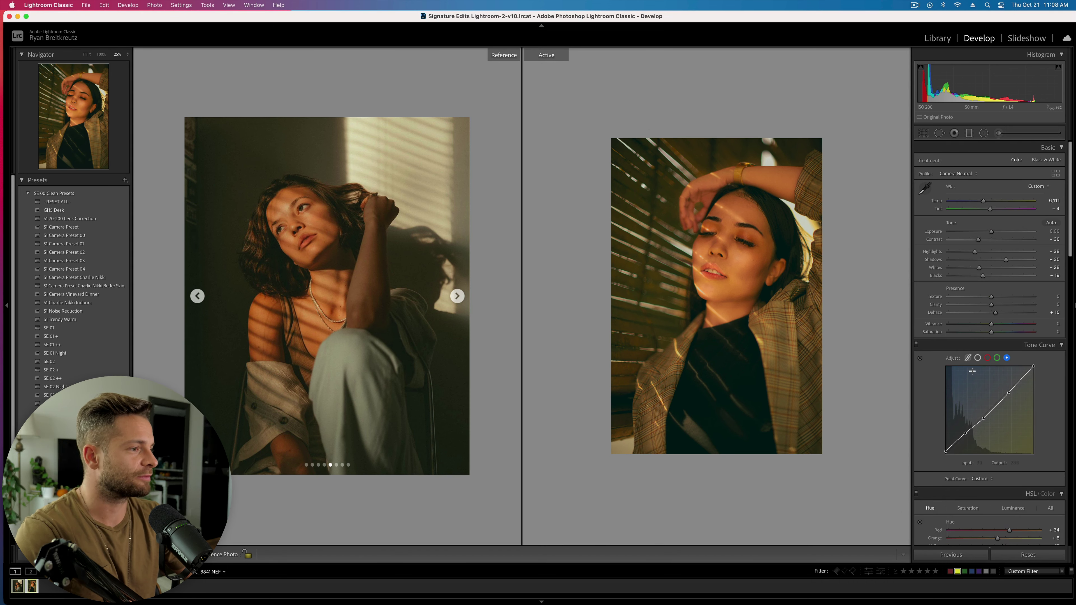
left_click(978, 359)
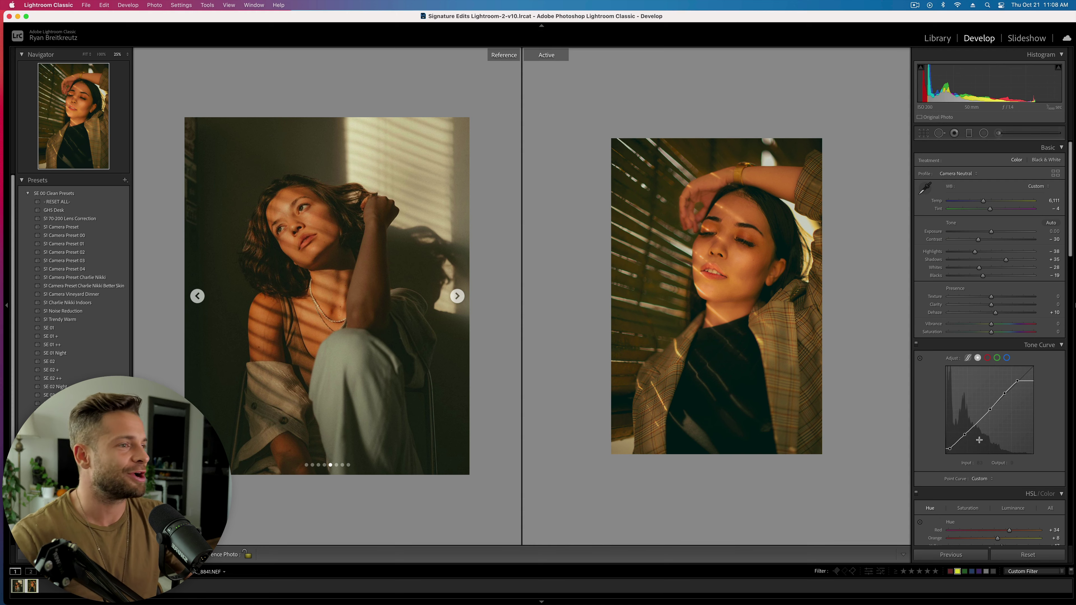
scroll(973, 445, "down", 3)
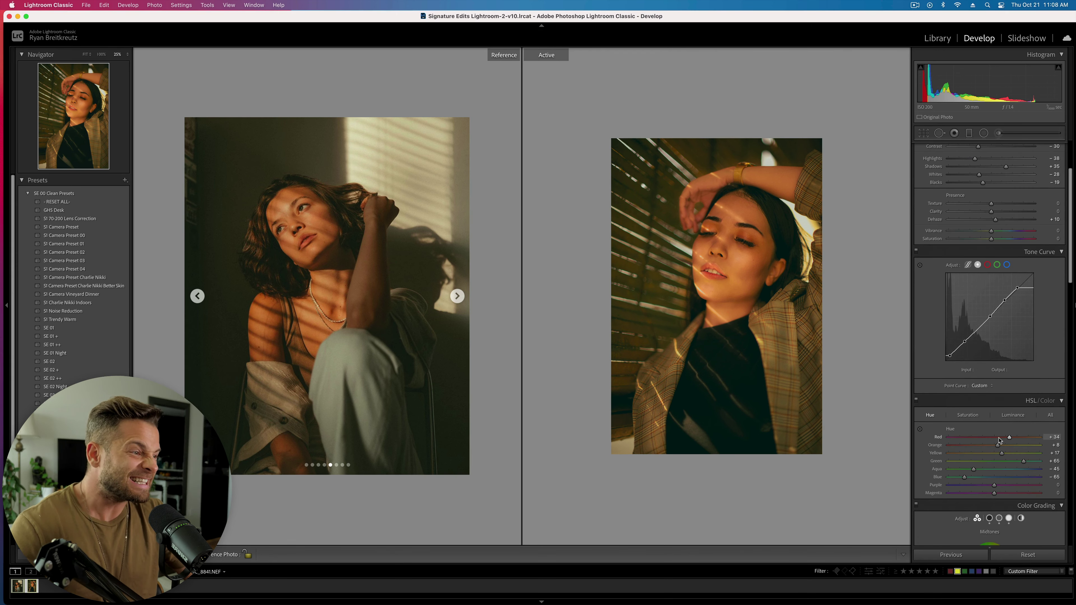
left_click_drag(998, 445, 994, 447)
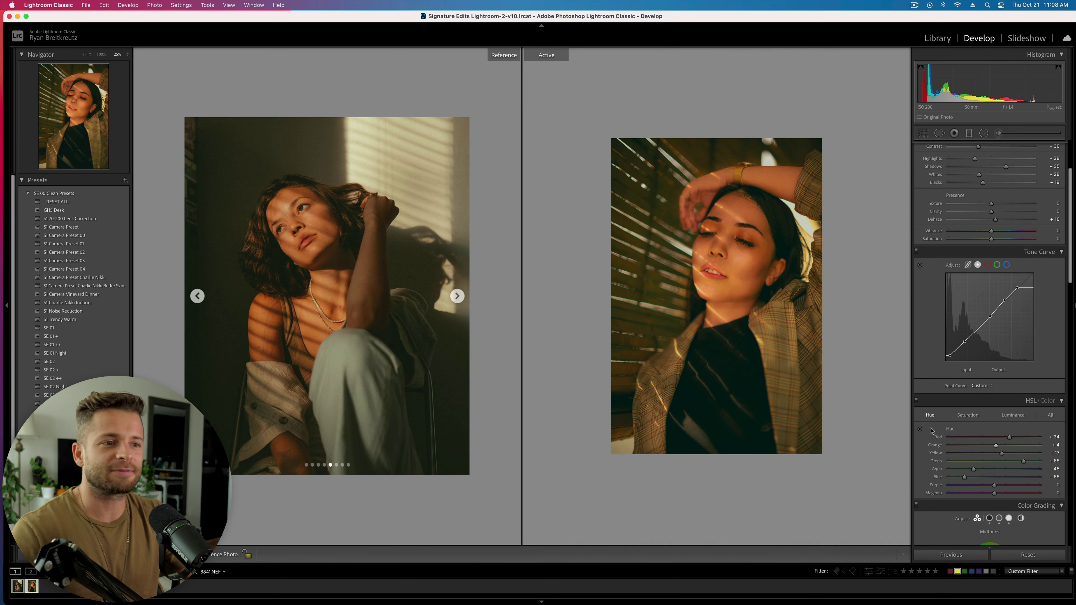
Set Blacks to -7 and move the tone curve's darkest point to input 17, output 23
scroll(997, 252, "up", 1)
scroll(998, 251, "up", 1)
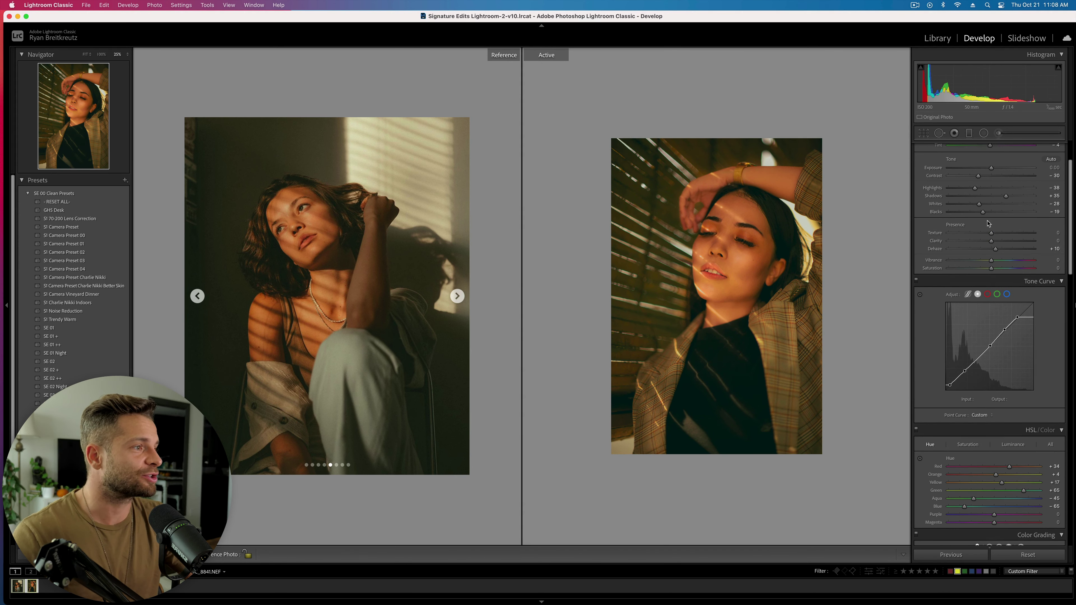
left_click_drag(983, 212, 989, 213)
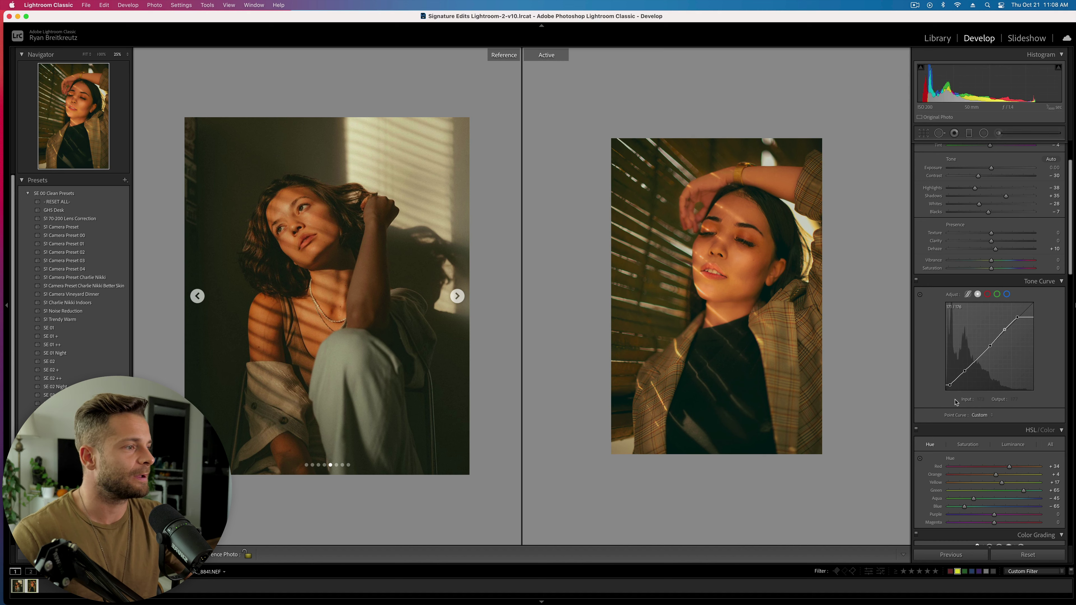
left_click_drag(949, 386, 952, 385)
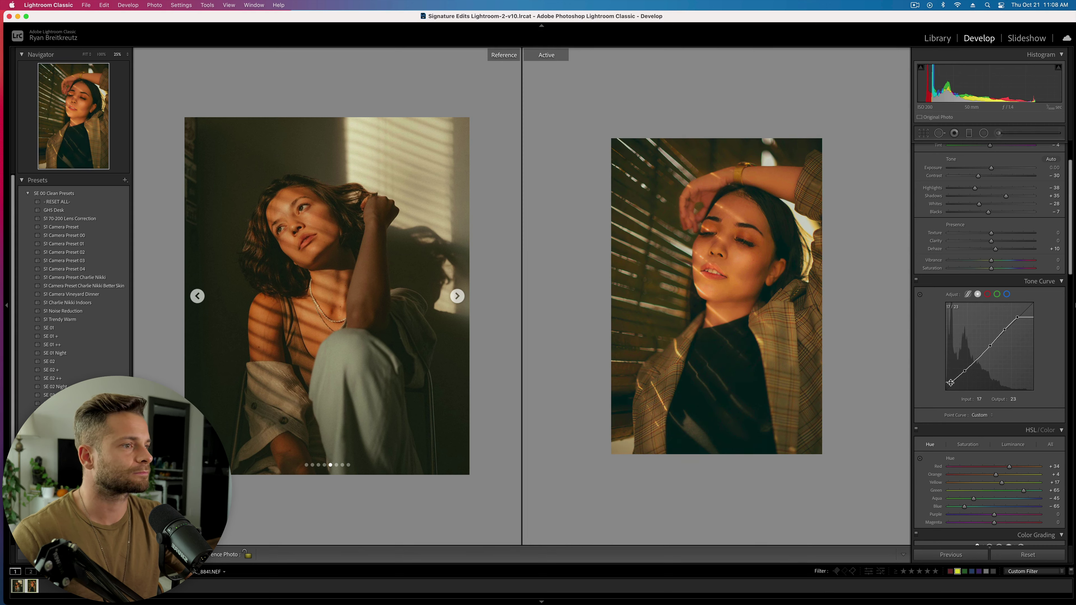
Set Contrast to -42 and compare the portrait with its unedited version
left_click_drag(978, 176, 974, 178)
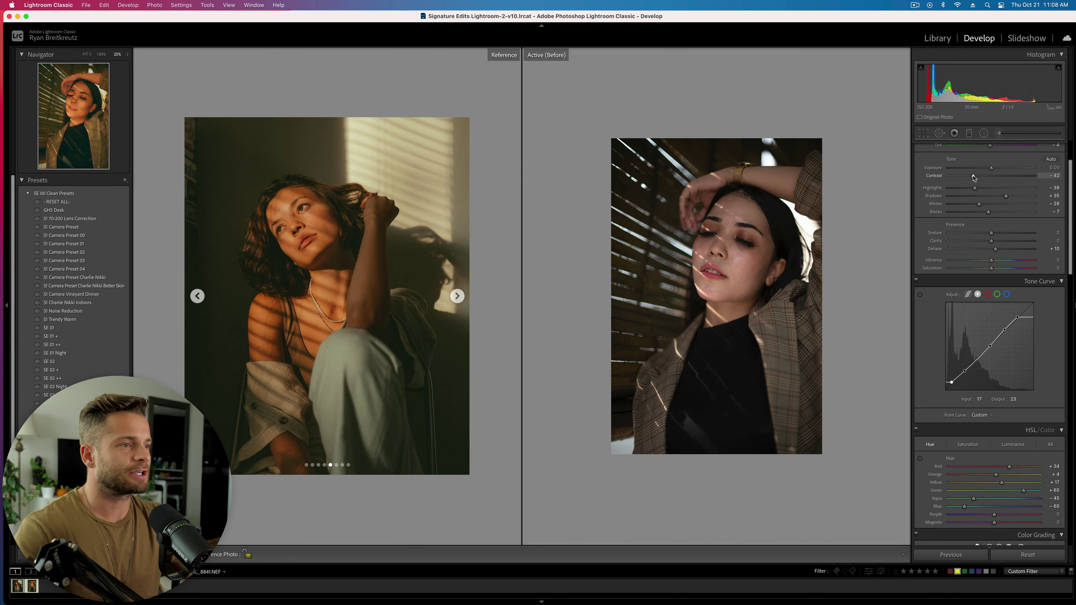
key("backslash")
key("backslash")
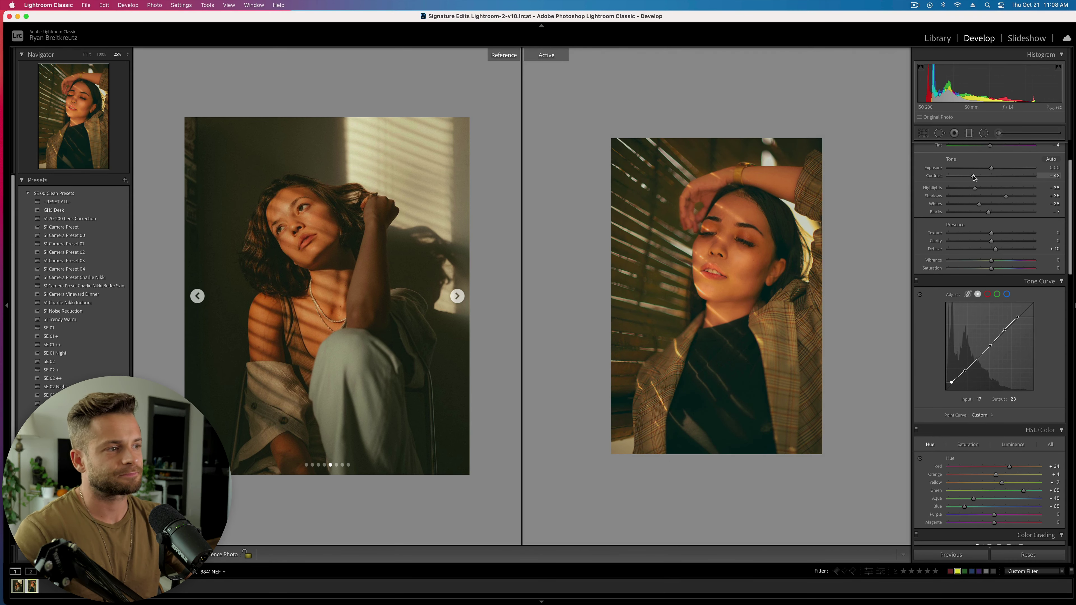
Draw a tall radial filter around the woman in the active photo and set its Exposure to -0.69
scroll(978, 382, "down", 15)
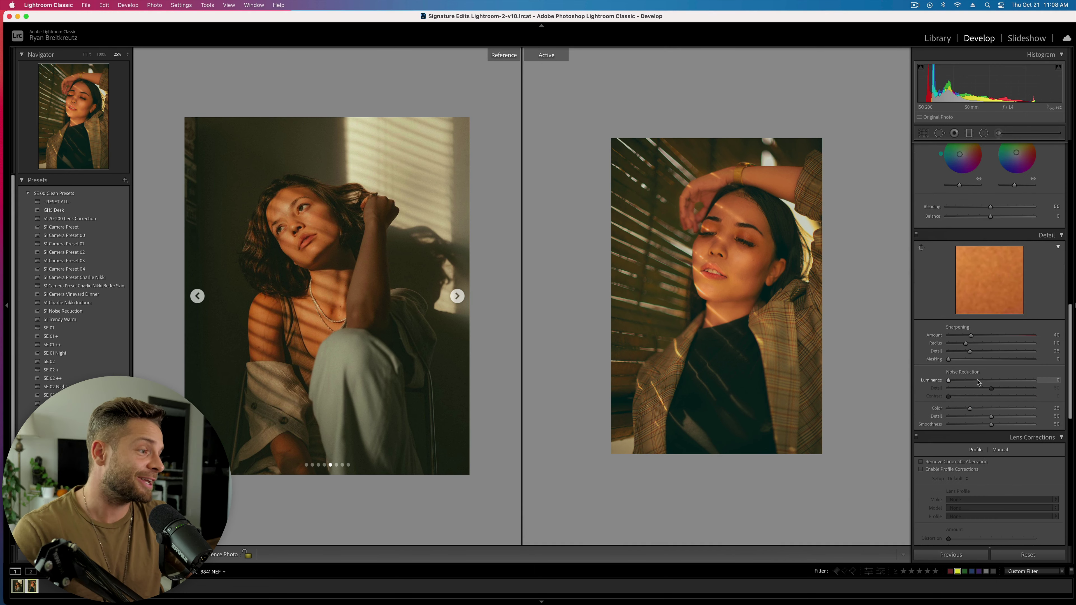
scroll(978, 382, "down", 8)
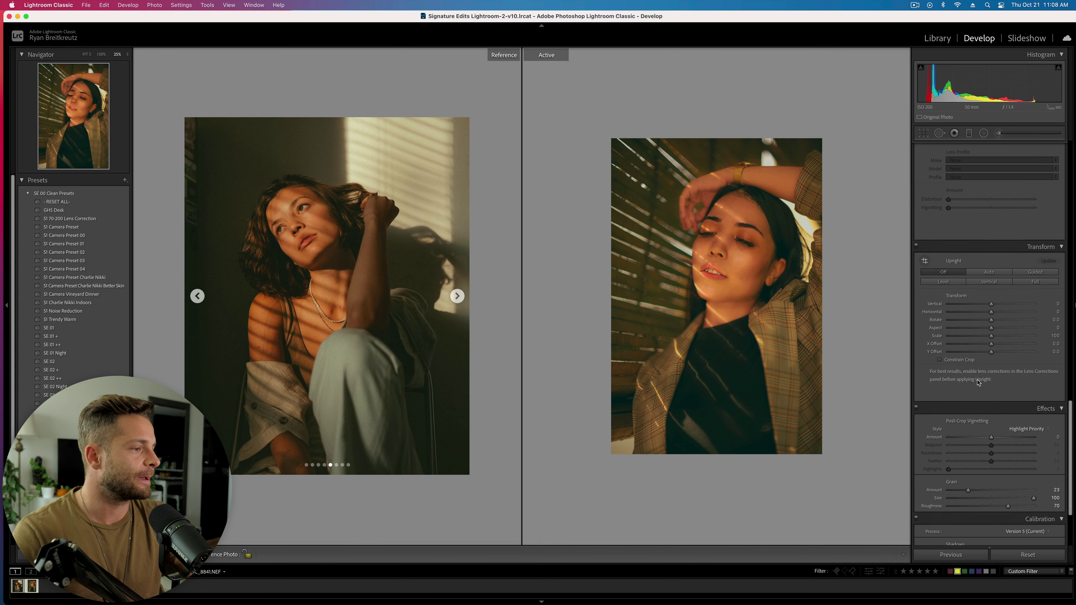
left_click(984, 134)
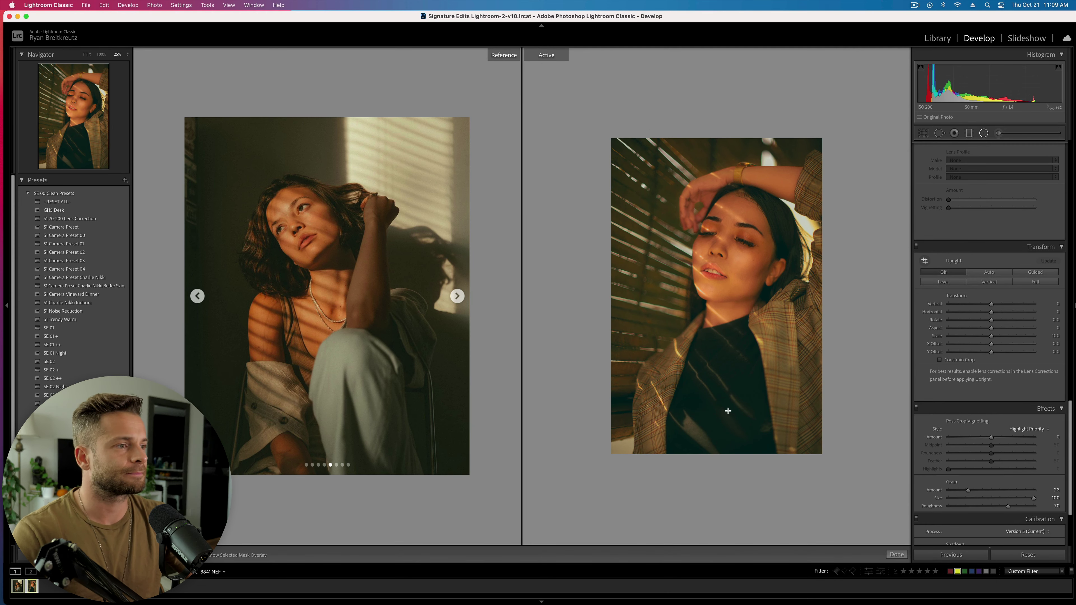
left_click_drag(706, 290, 783, 510)
left_click_drag(730, 295, 749, 295)
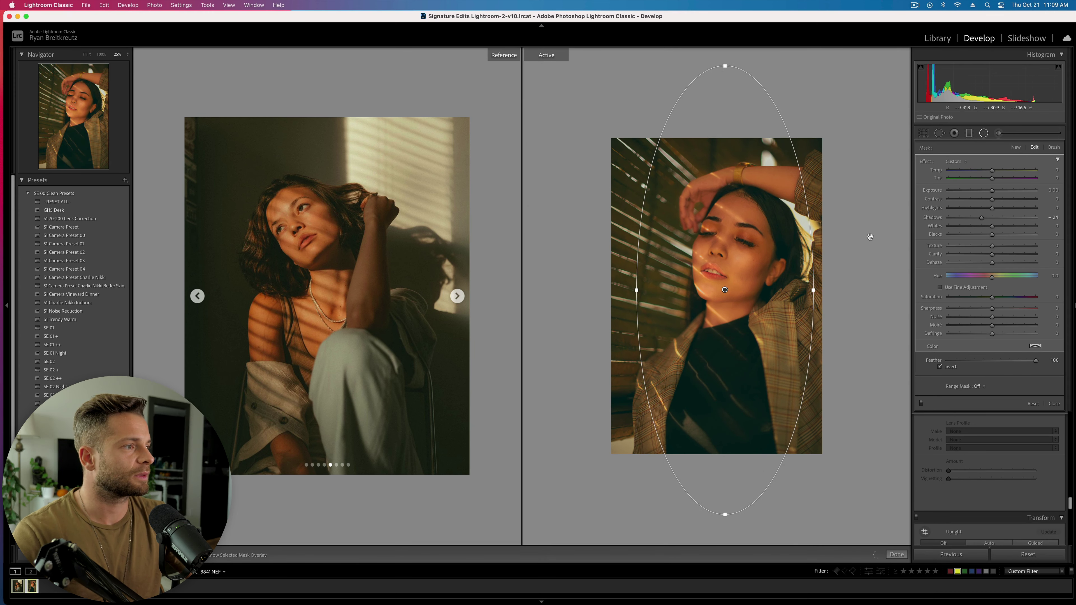
left_click_drag(992, 191, 983, 191)
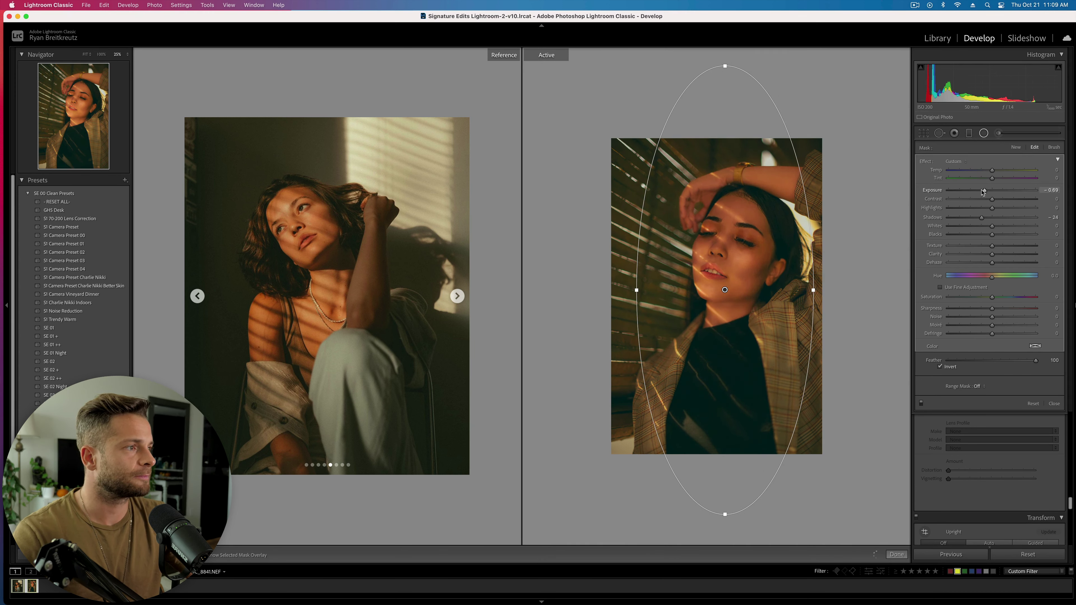
Turn off Invert on the radial filter to darken the area outside the ellipse, and recentre it slightly up over the face
key("apostrophe")
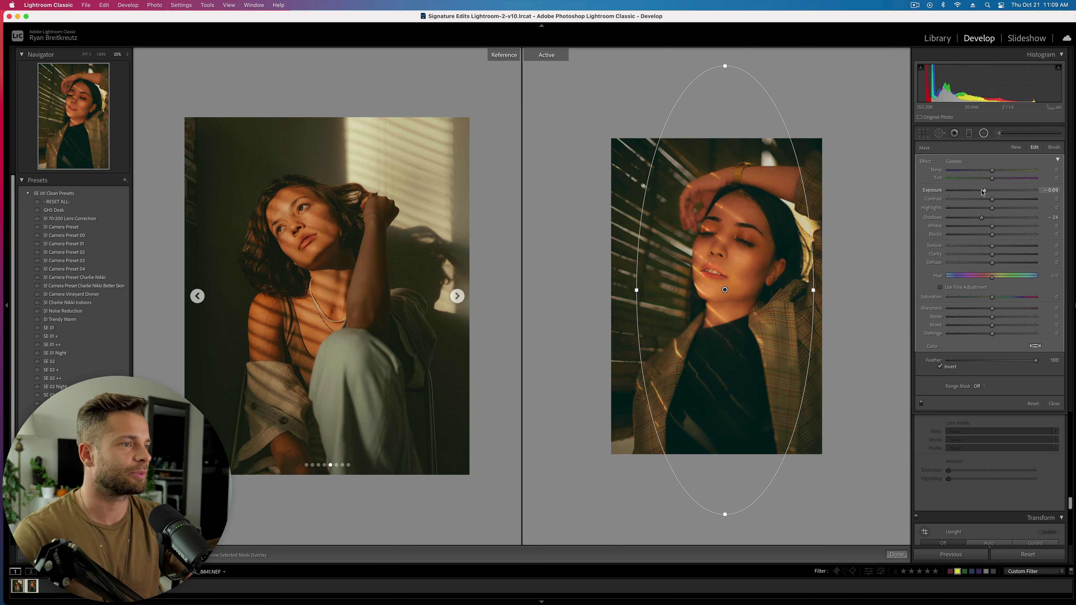
left_click_drag(758, 319, 764, 303)
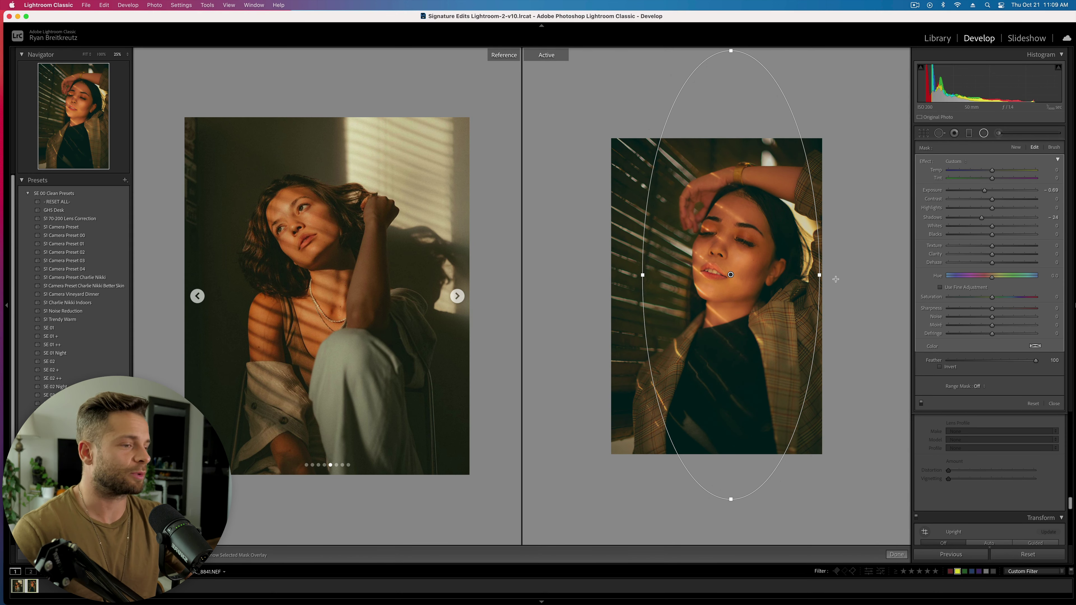
key("shift+m")
Add a tiny radial filter just outside the photo with Invert off so it affects the whole image, checking its mask overlay
left_click(984, 132)
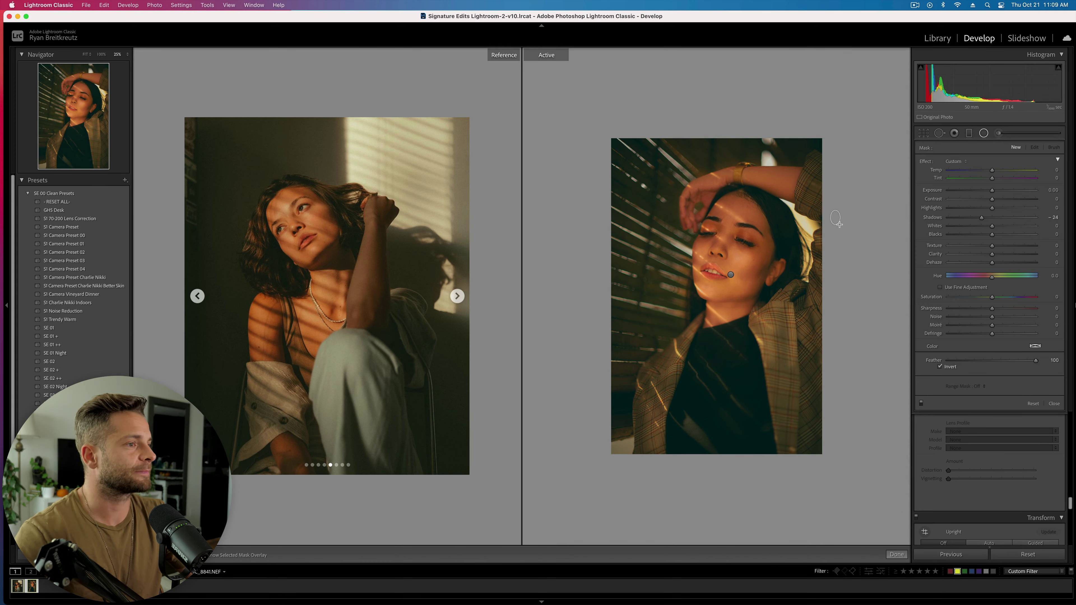
left_click(834, 217)
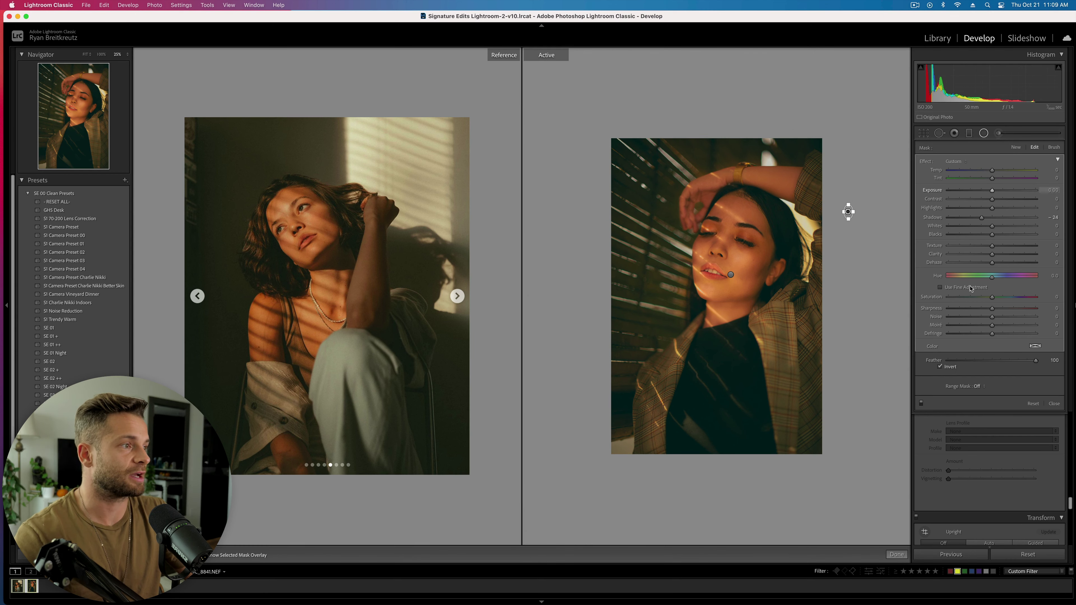
key("o")
key("apostrophe")
key("o")
key("o")
key("o")
key("o")
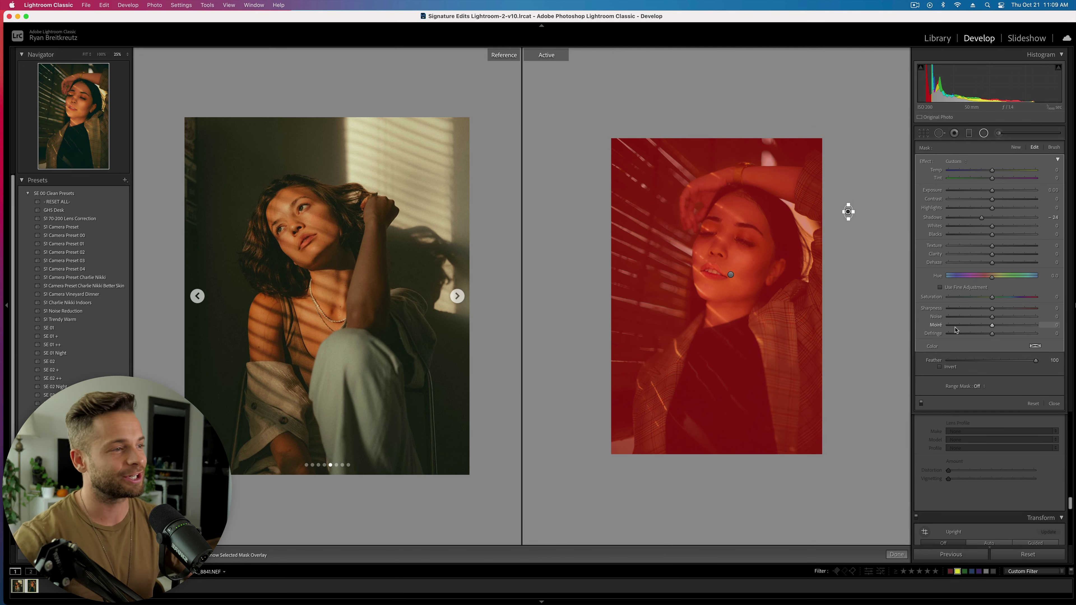
key("o")
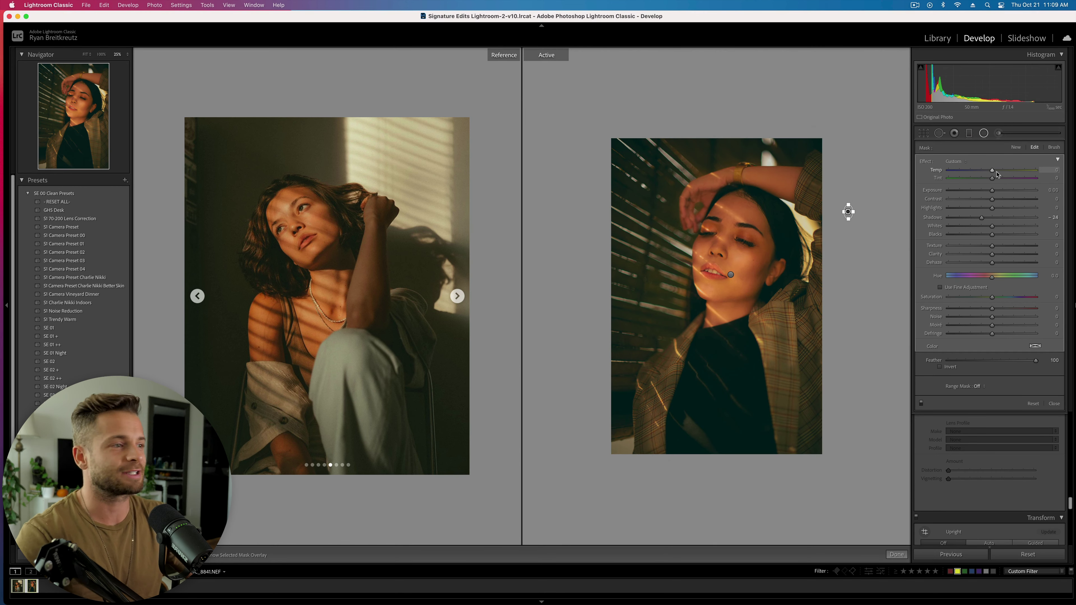
Tint the full-image radial filter pale blue with saturation 40
left_click(1034, 347)
mouse_move(890, 358)
left_mouse_down()
mouse_move(919, 355)
mouse_move(901, 367)
left_mouse_up()
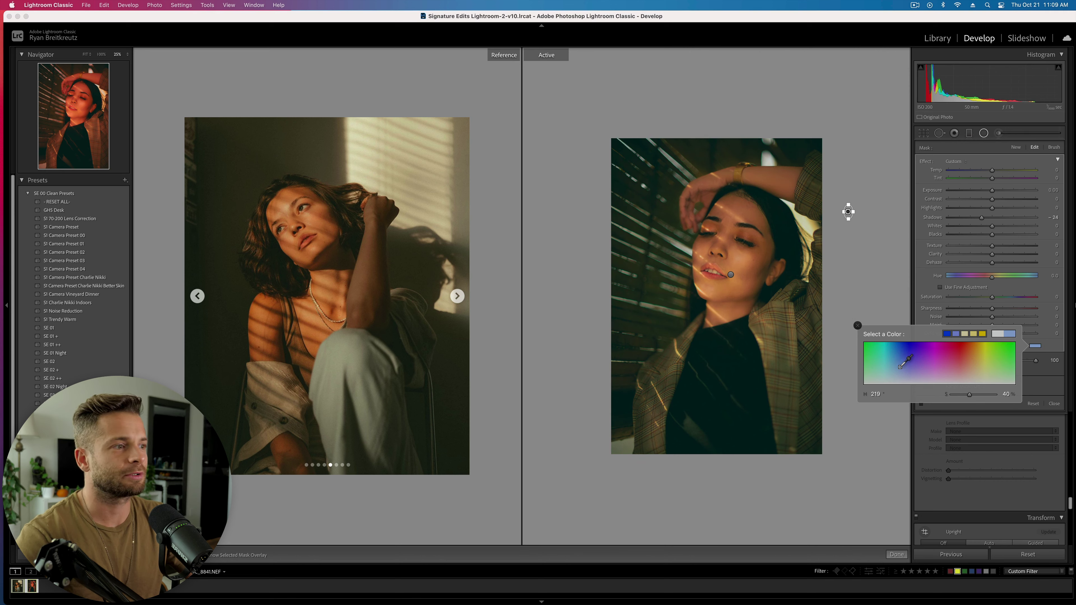
left_click(858, 325)
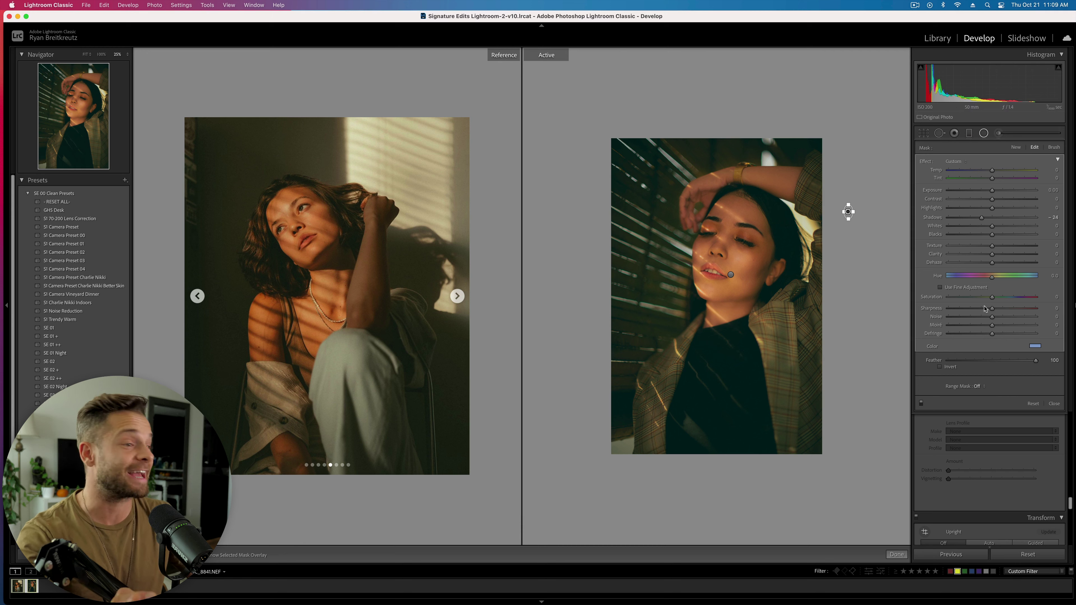
Limit the full-image filter with a Luminance range mask set to 6/51, checking the mask overlay
left_click(981, 386)
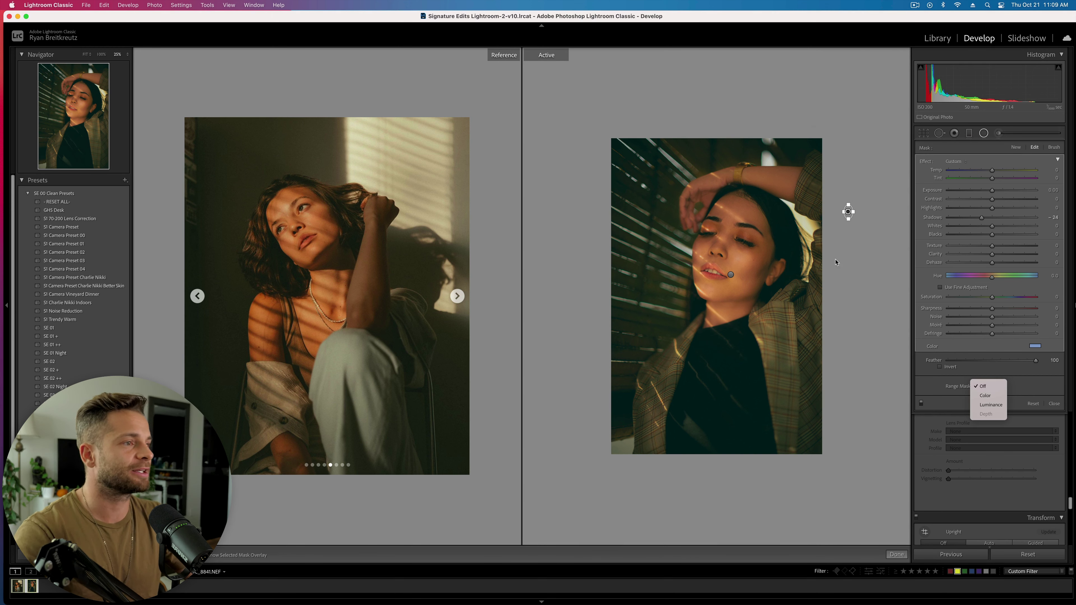
left_click(996, 406)
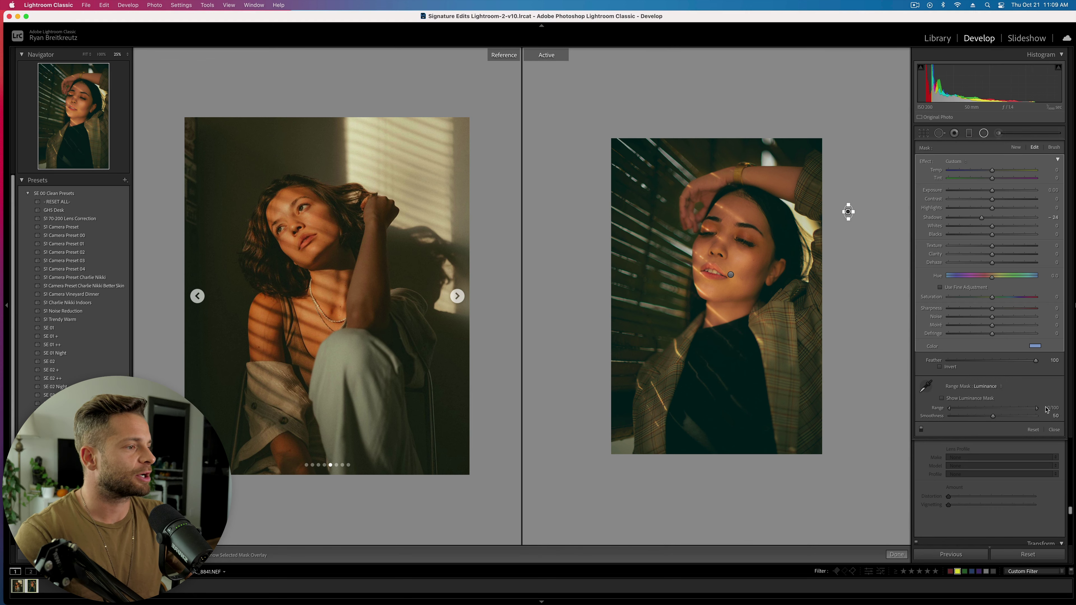
left_click_drag(1036, 410, 982, 410)
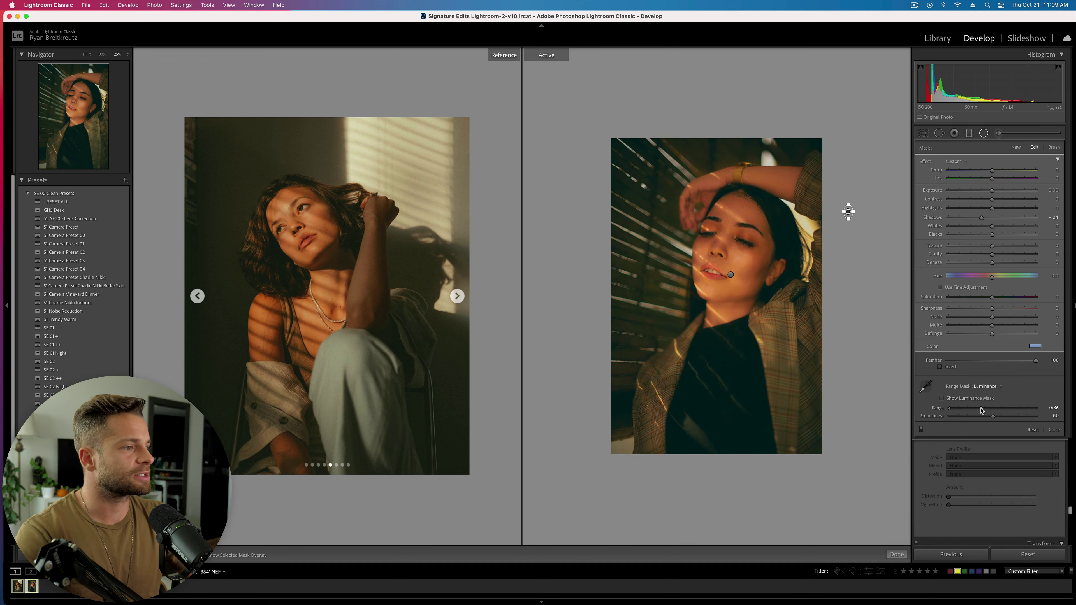
key("o")
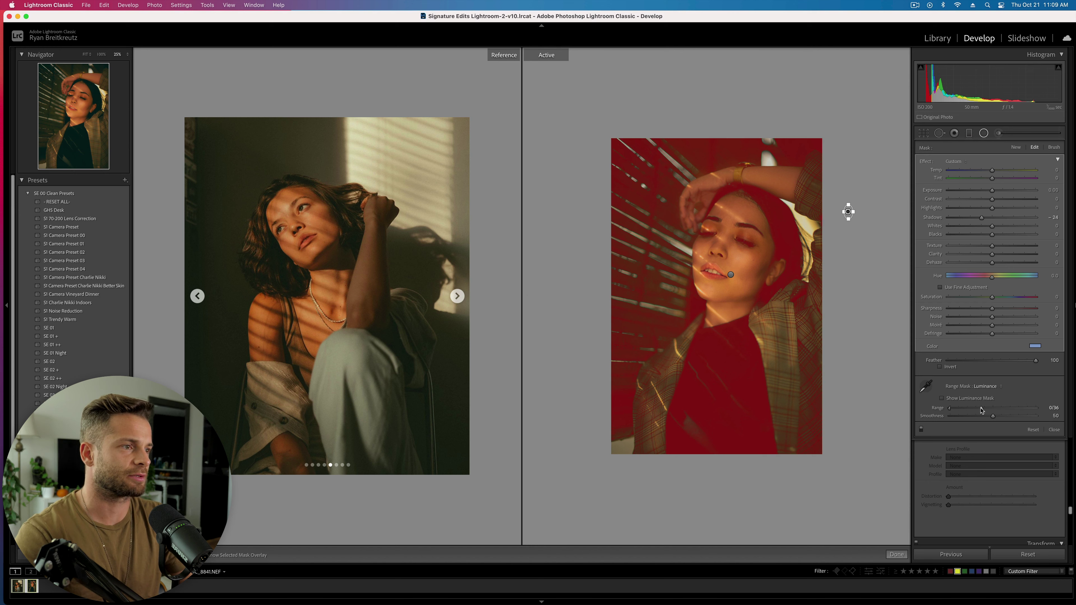
key("o")
left_click_drag(1010, 412, 954, 409)
Change the full-image filter's color tint to blue with hue 210 and saturation 66
left_click(1036, 346)
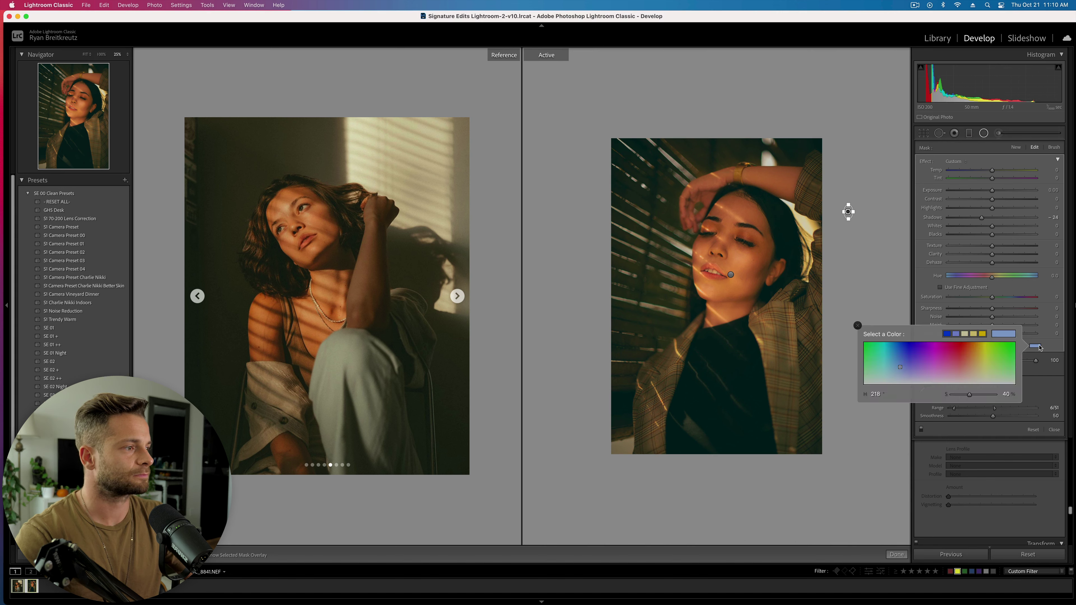
mouse_move(893, 361)
left_mouse_down()
mouse_move(899, 341)
mouse_move(900, 351)
left_mouse_up()
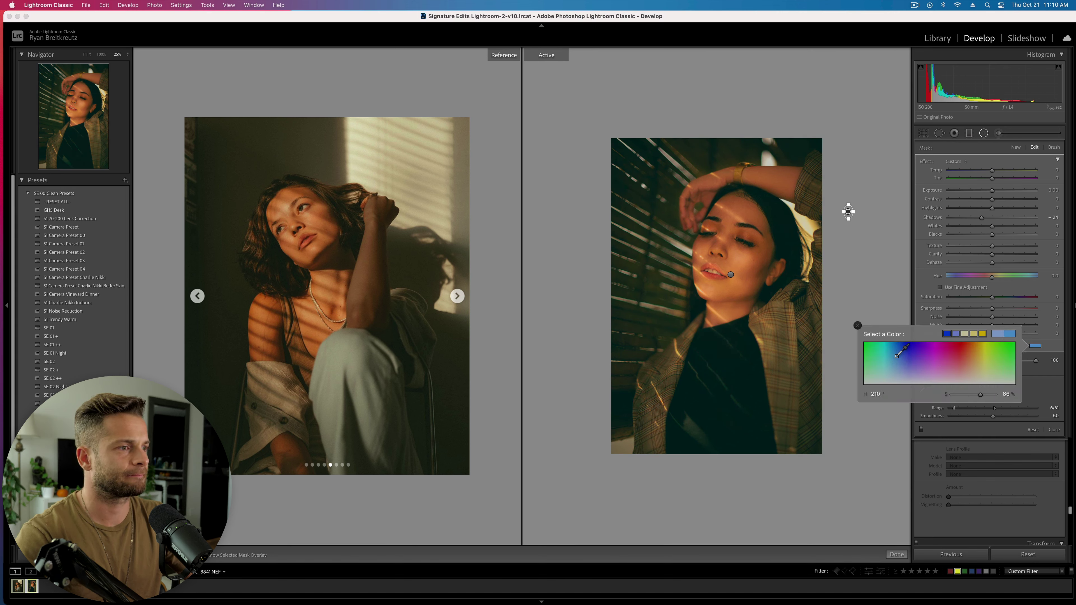
left_click(858, 326)
Compare the portrait with the blue-tinted filter deleted and restored, and lower the filter's Saturation slightly
key("Delete")
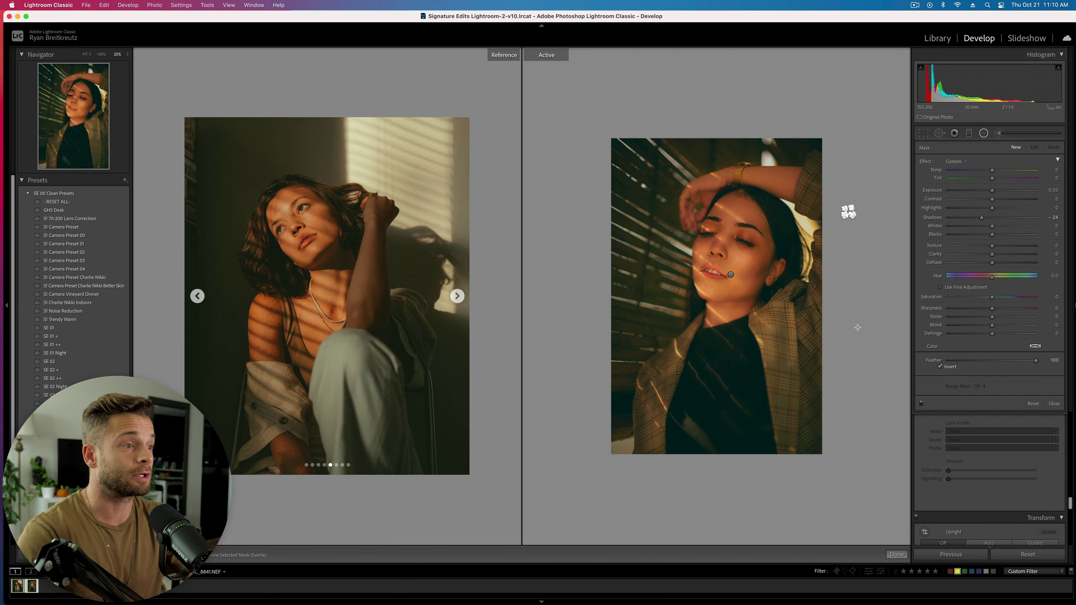
key("super+z")
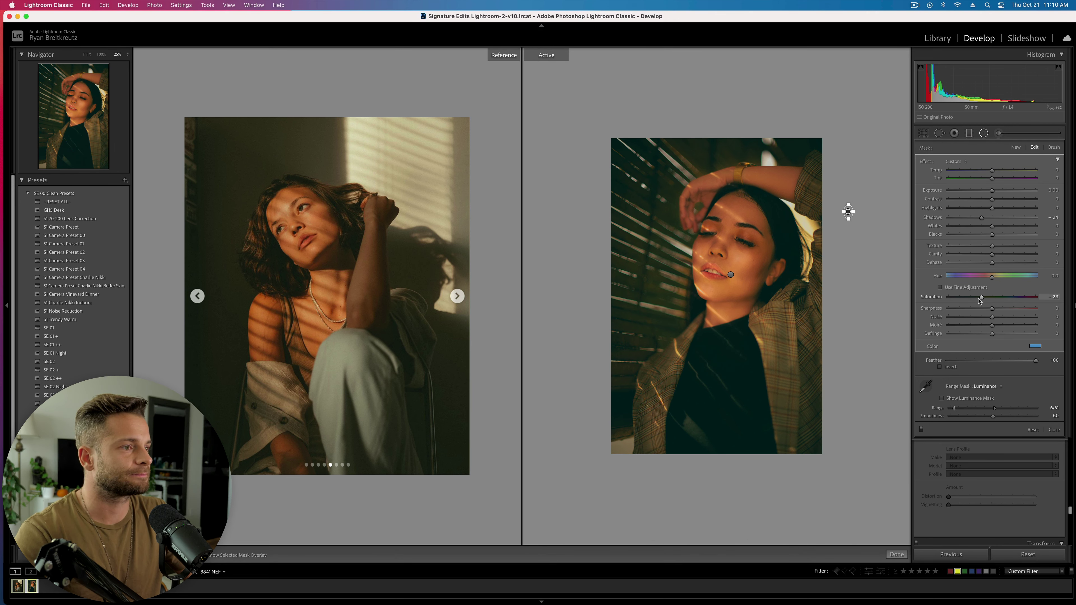
left_click_drag(980, 301, 984, 302)
key("shift+m")
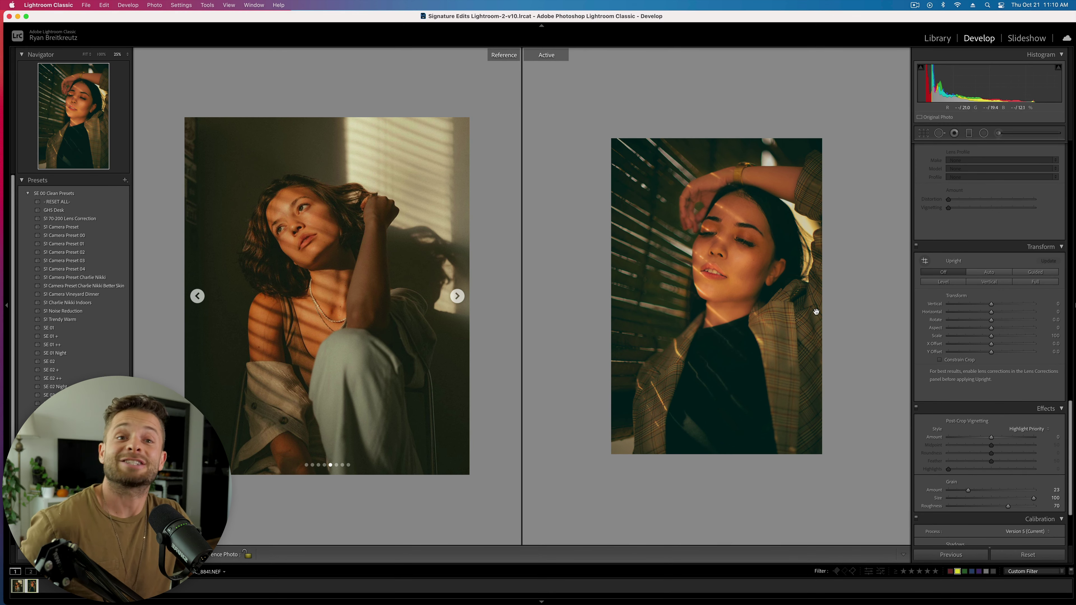
Inspect the active portrait enlarged and set the global Shadows to +56
scroll(1068, 266, "up", 7)
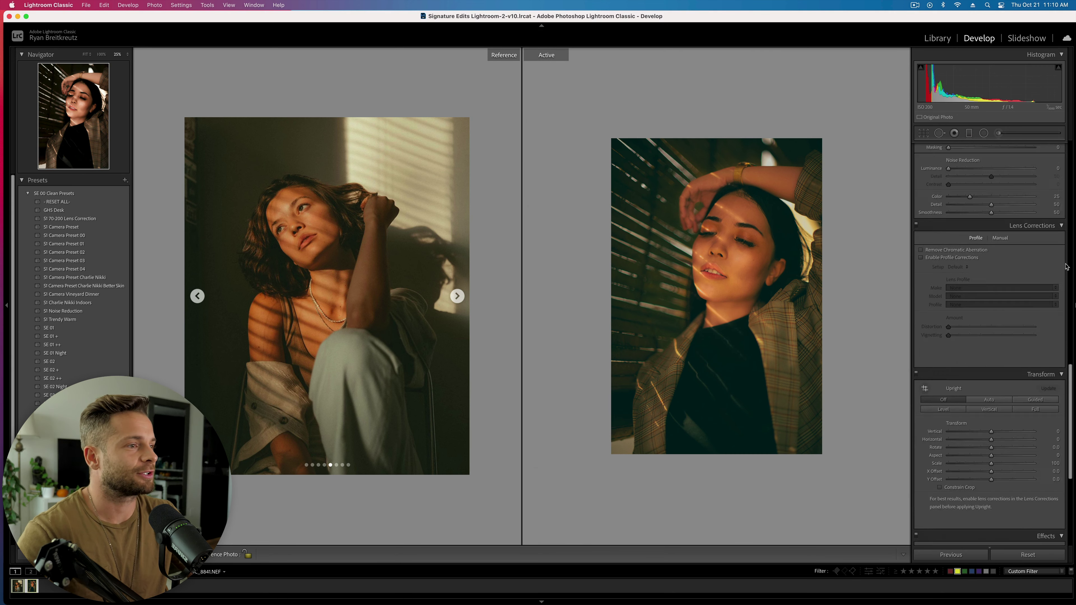
left_click(765, 219)
left_click(765, 219)
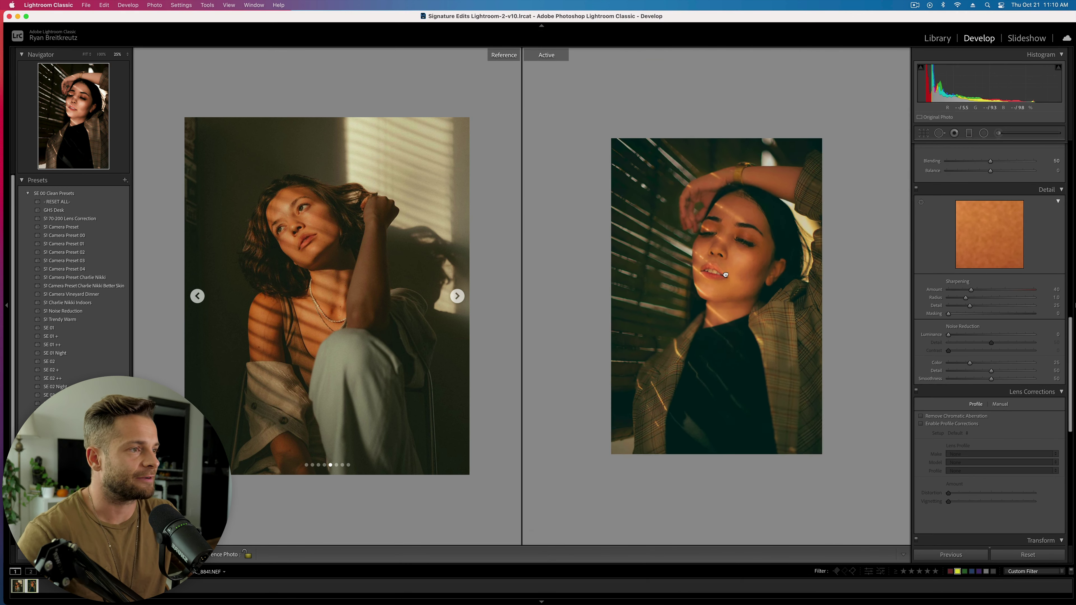
left_click(765, 219)
scroll(943, 244, "up", 10)
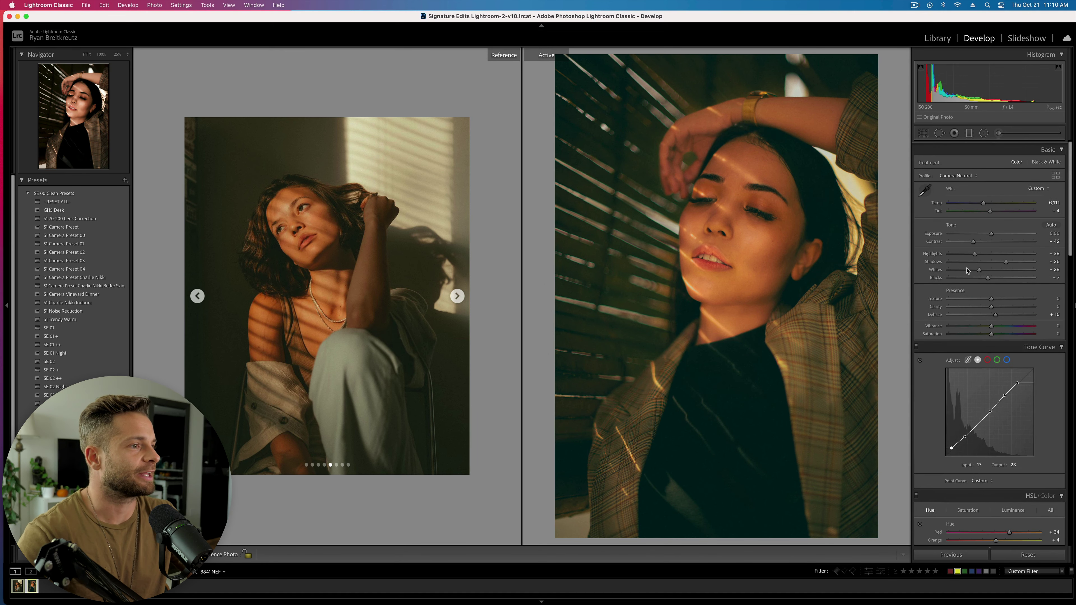
left_click_drag(1019, 261, 1015, 262)
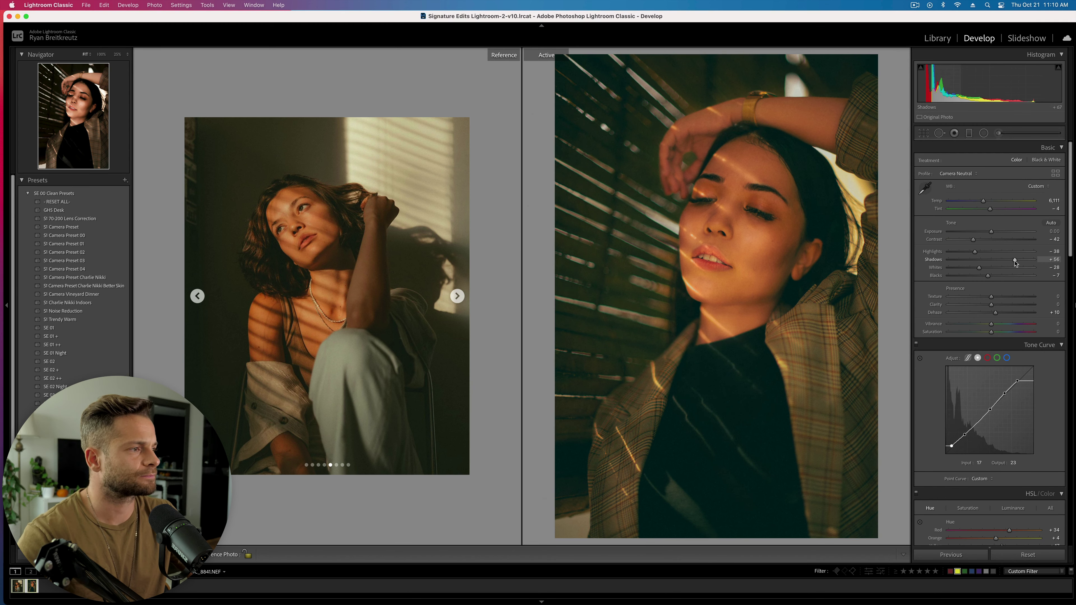
Move the tone curve's darkest point to 13/19 and its brightest to 227/224, and fine-tune the white balance Temp
left_click_drag(952, 446, 951, 450)
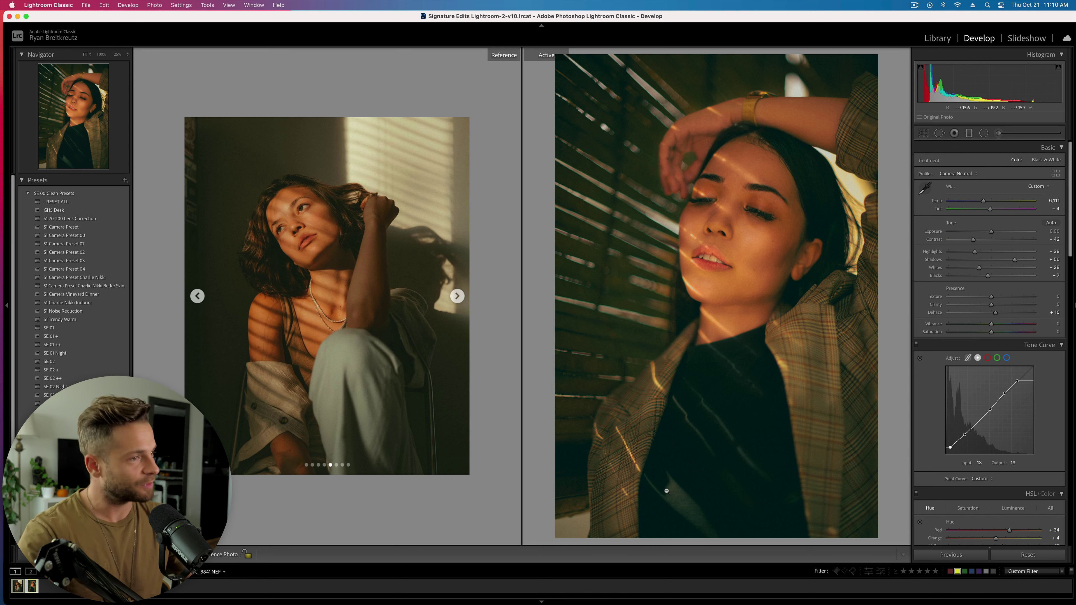
left_click_drag(1017, 380, 1024, 376)
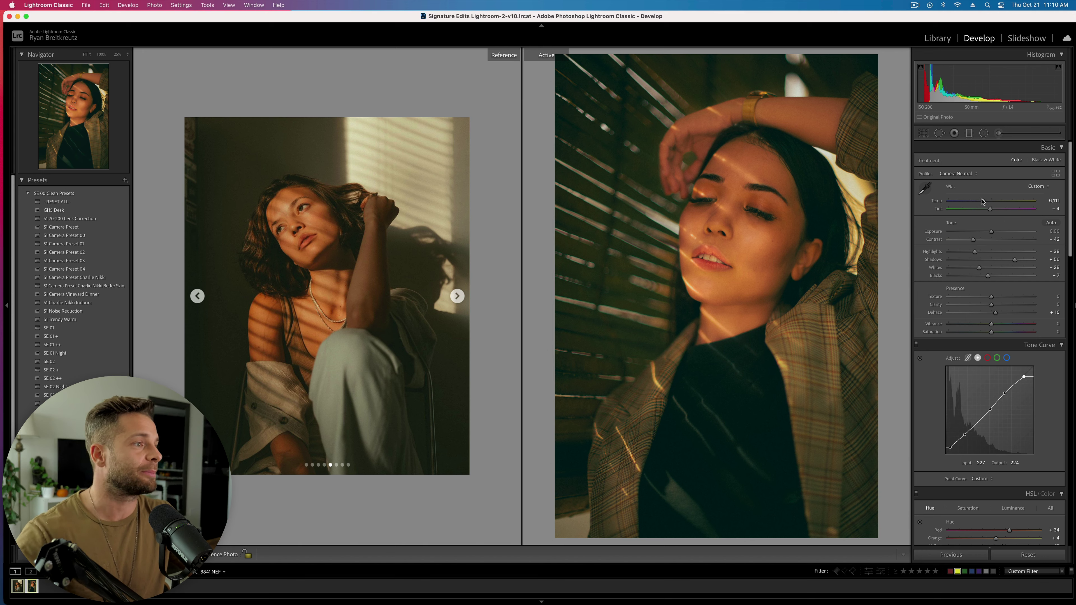
left_click_drag(983, 201, 986, 202)
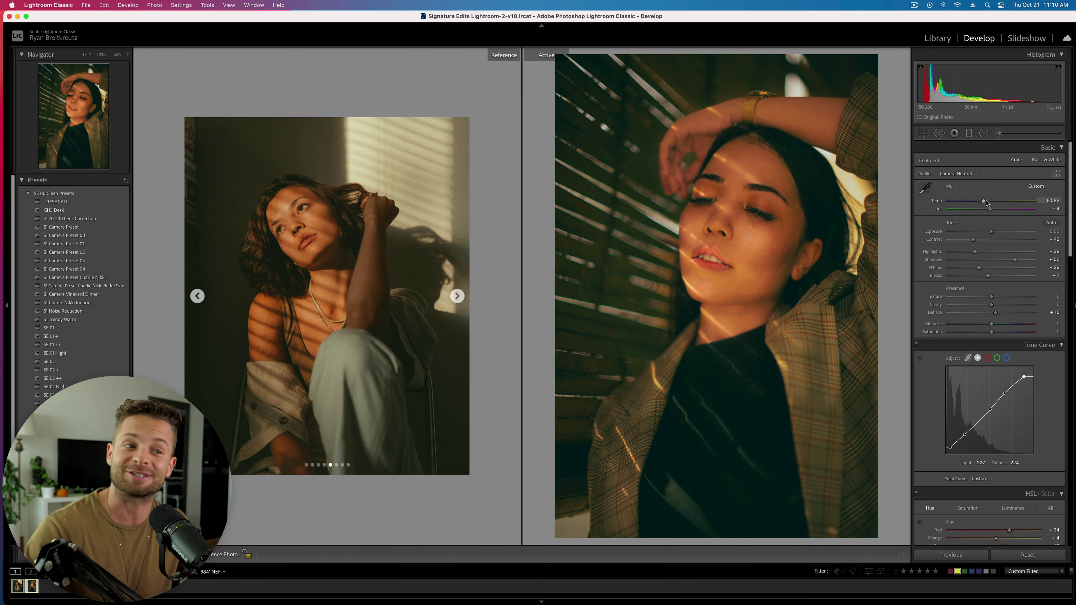